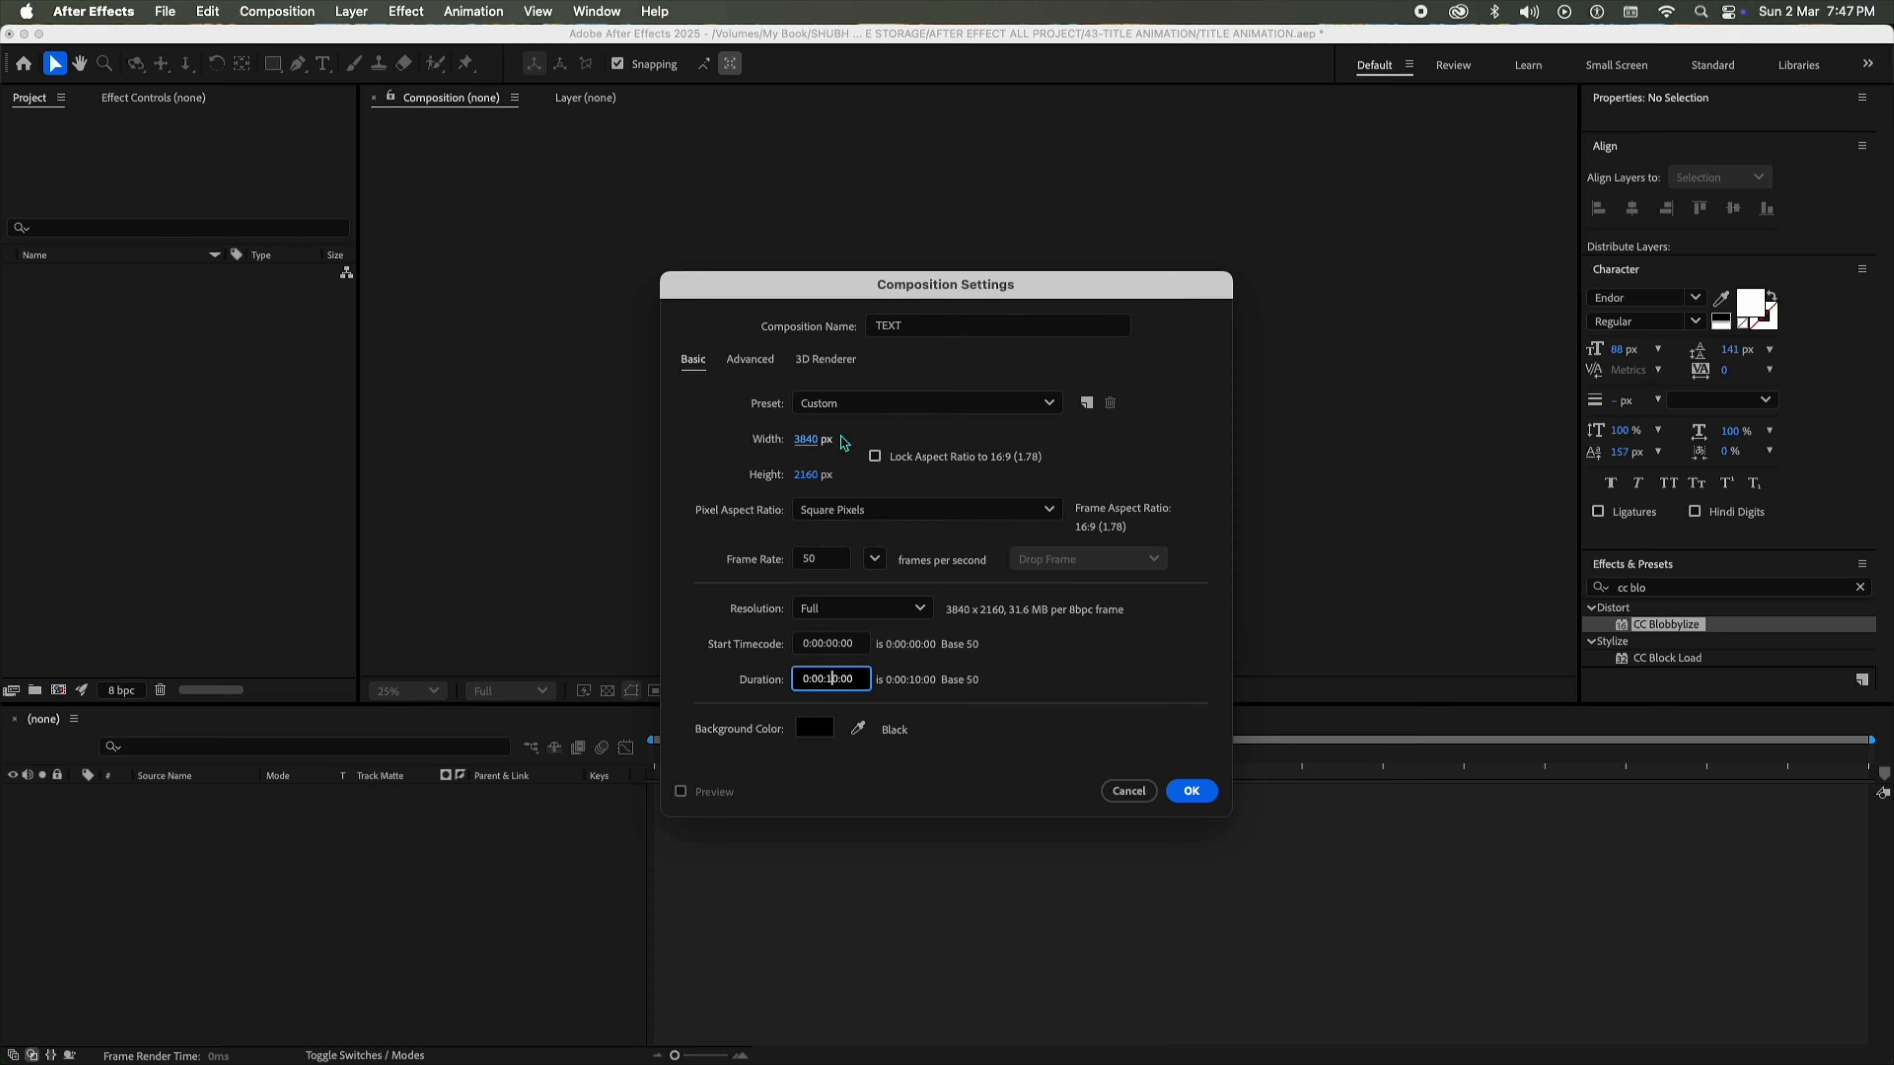
Create the 3840 x 2160, 50 fps, 10-second composition TEXT and add a text layer reading "Cinematic".
key(Return)
key(super+t)
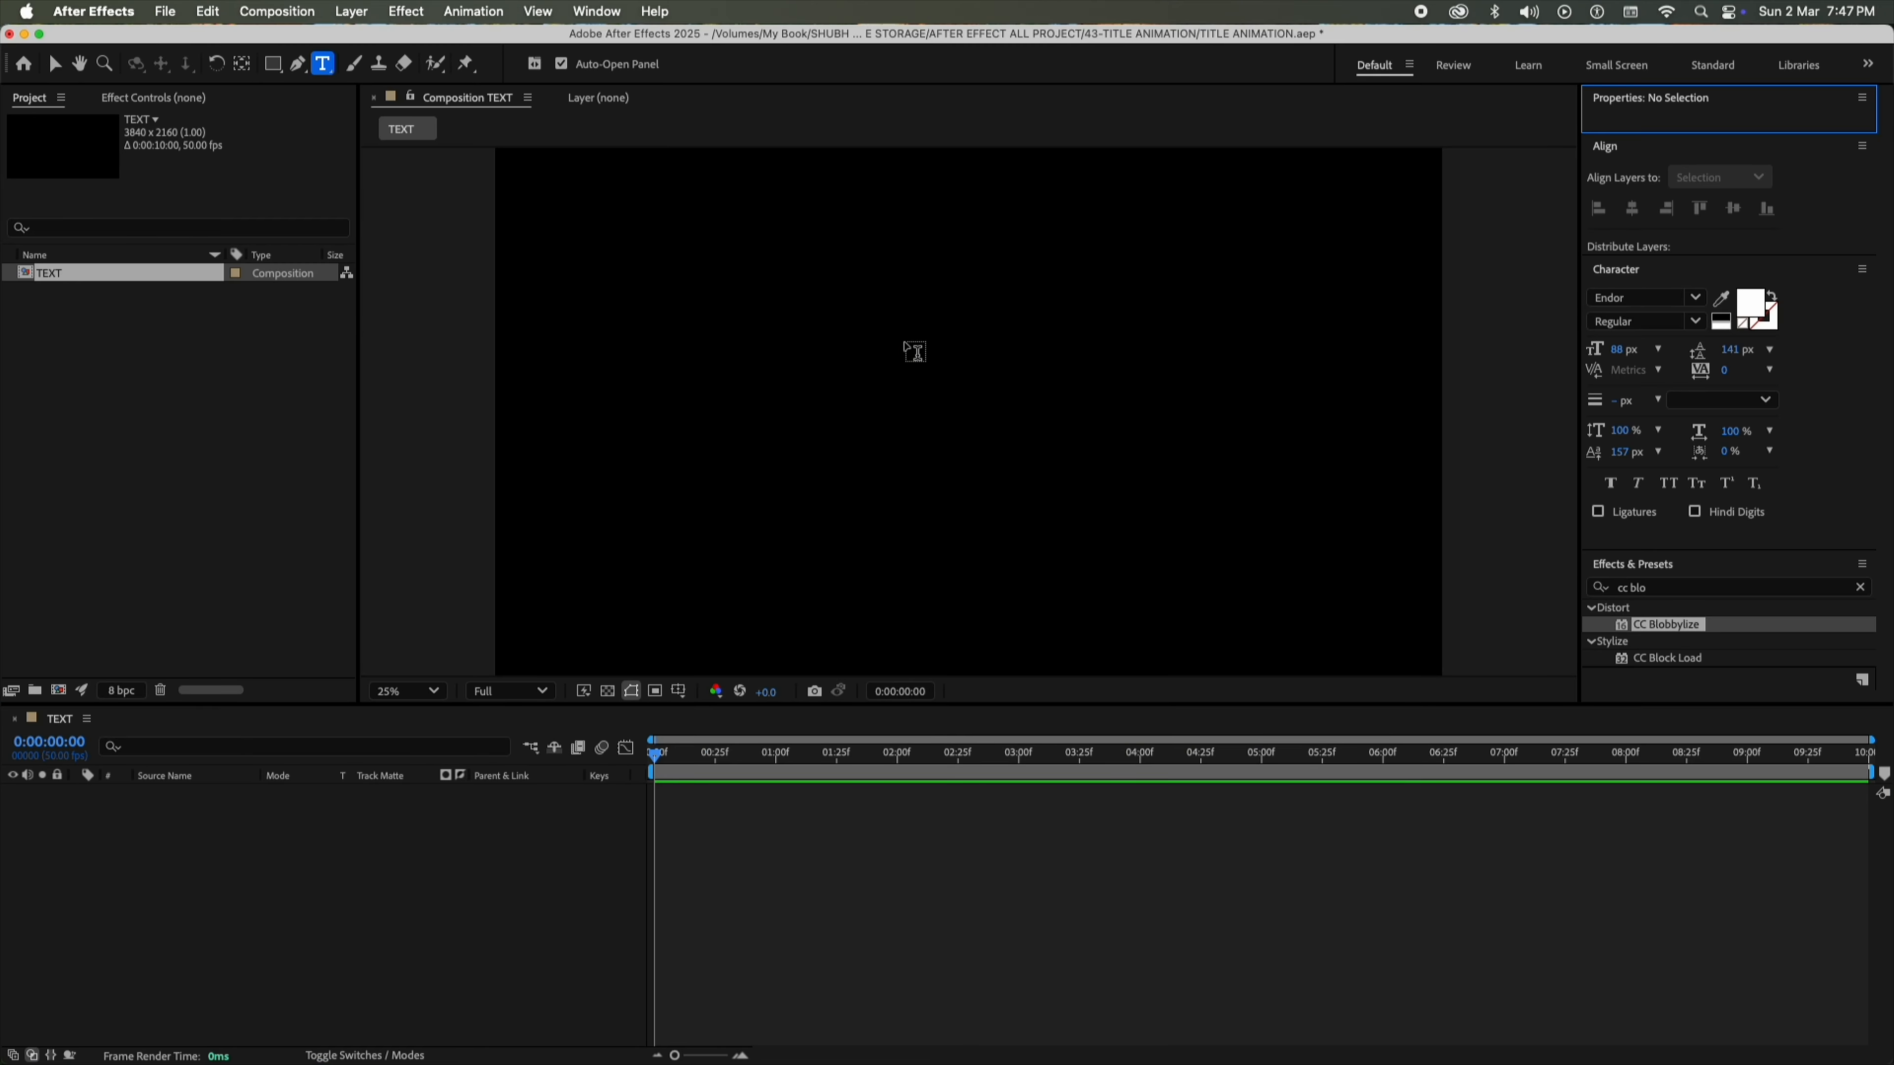
click(906, 341)
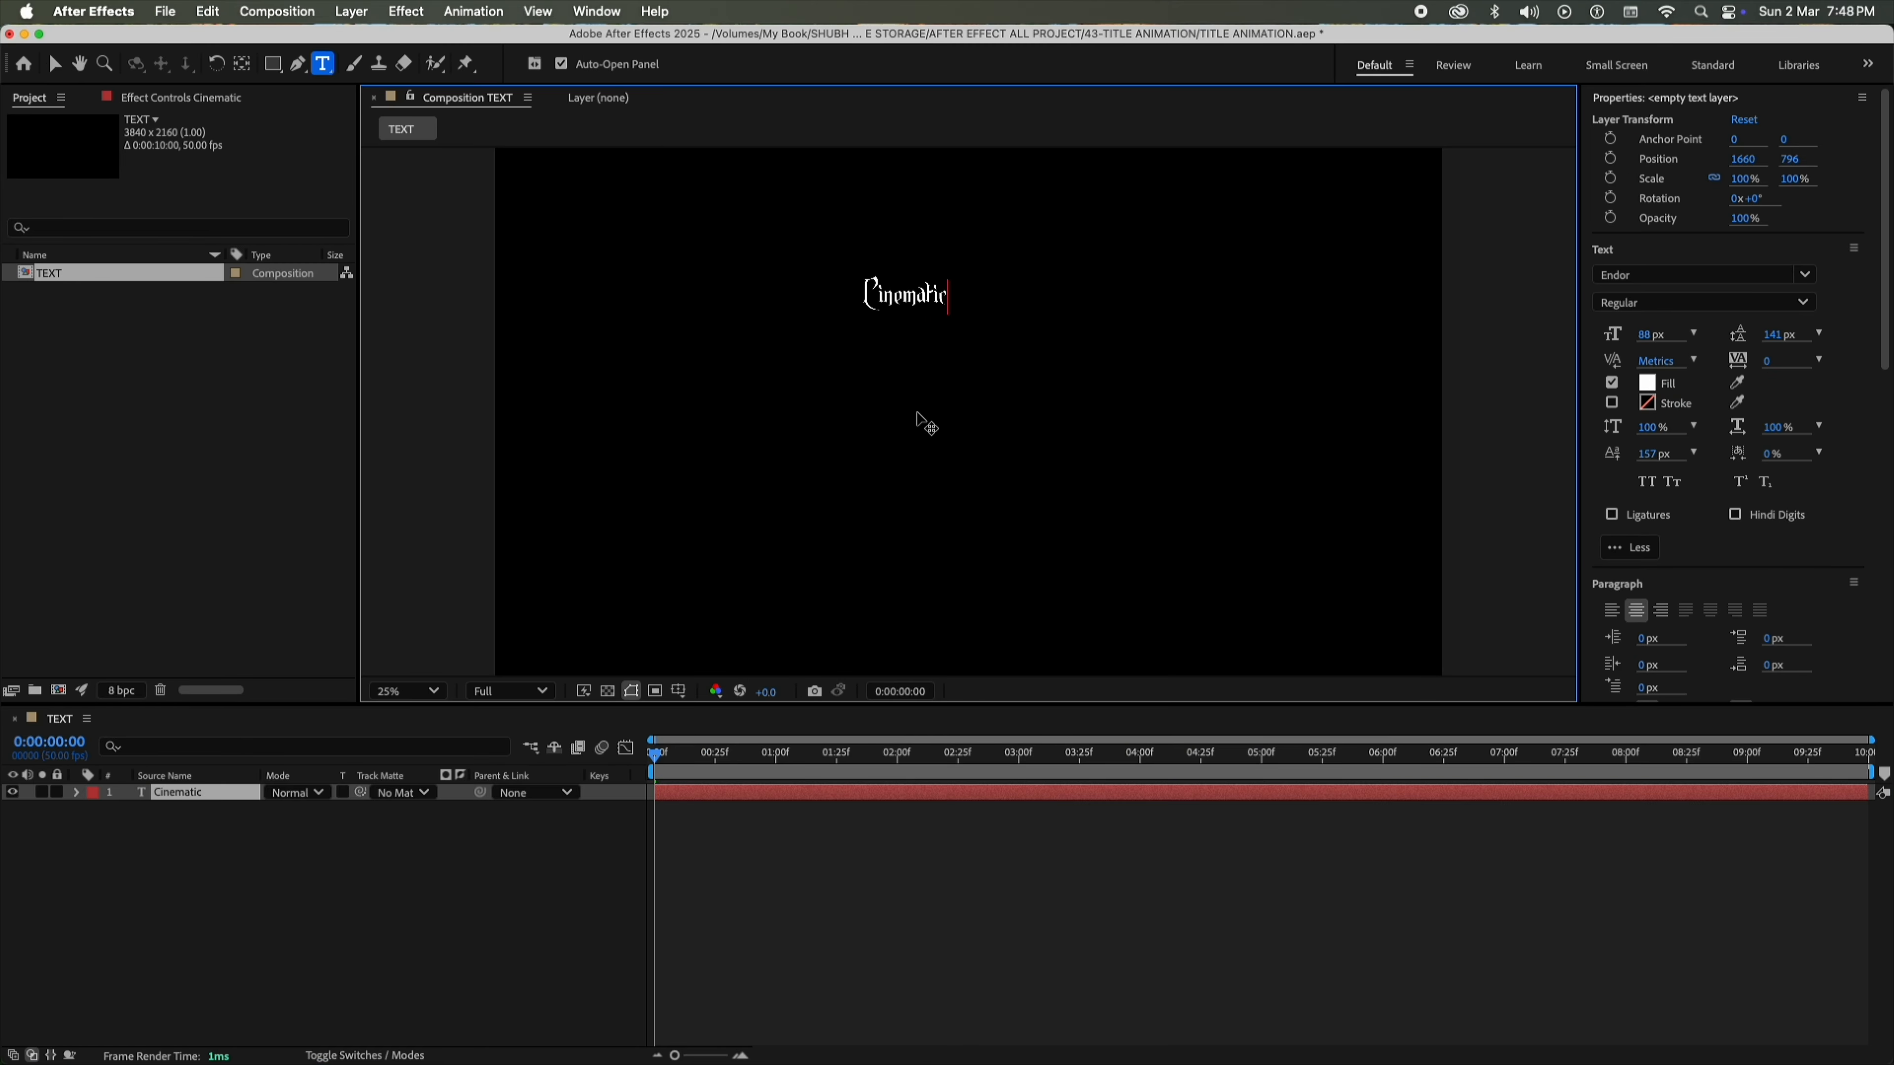
key(Escape)
Center the Cinematic layer's anchor point, center the layer in the composition, and scale it to 560%.
key(v)
key(super+alt+Home)
key(super+Home)
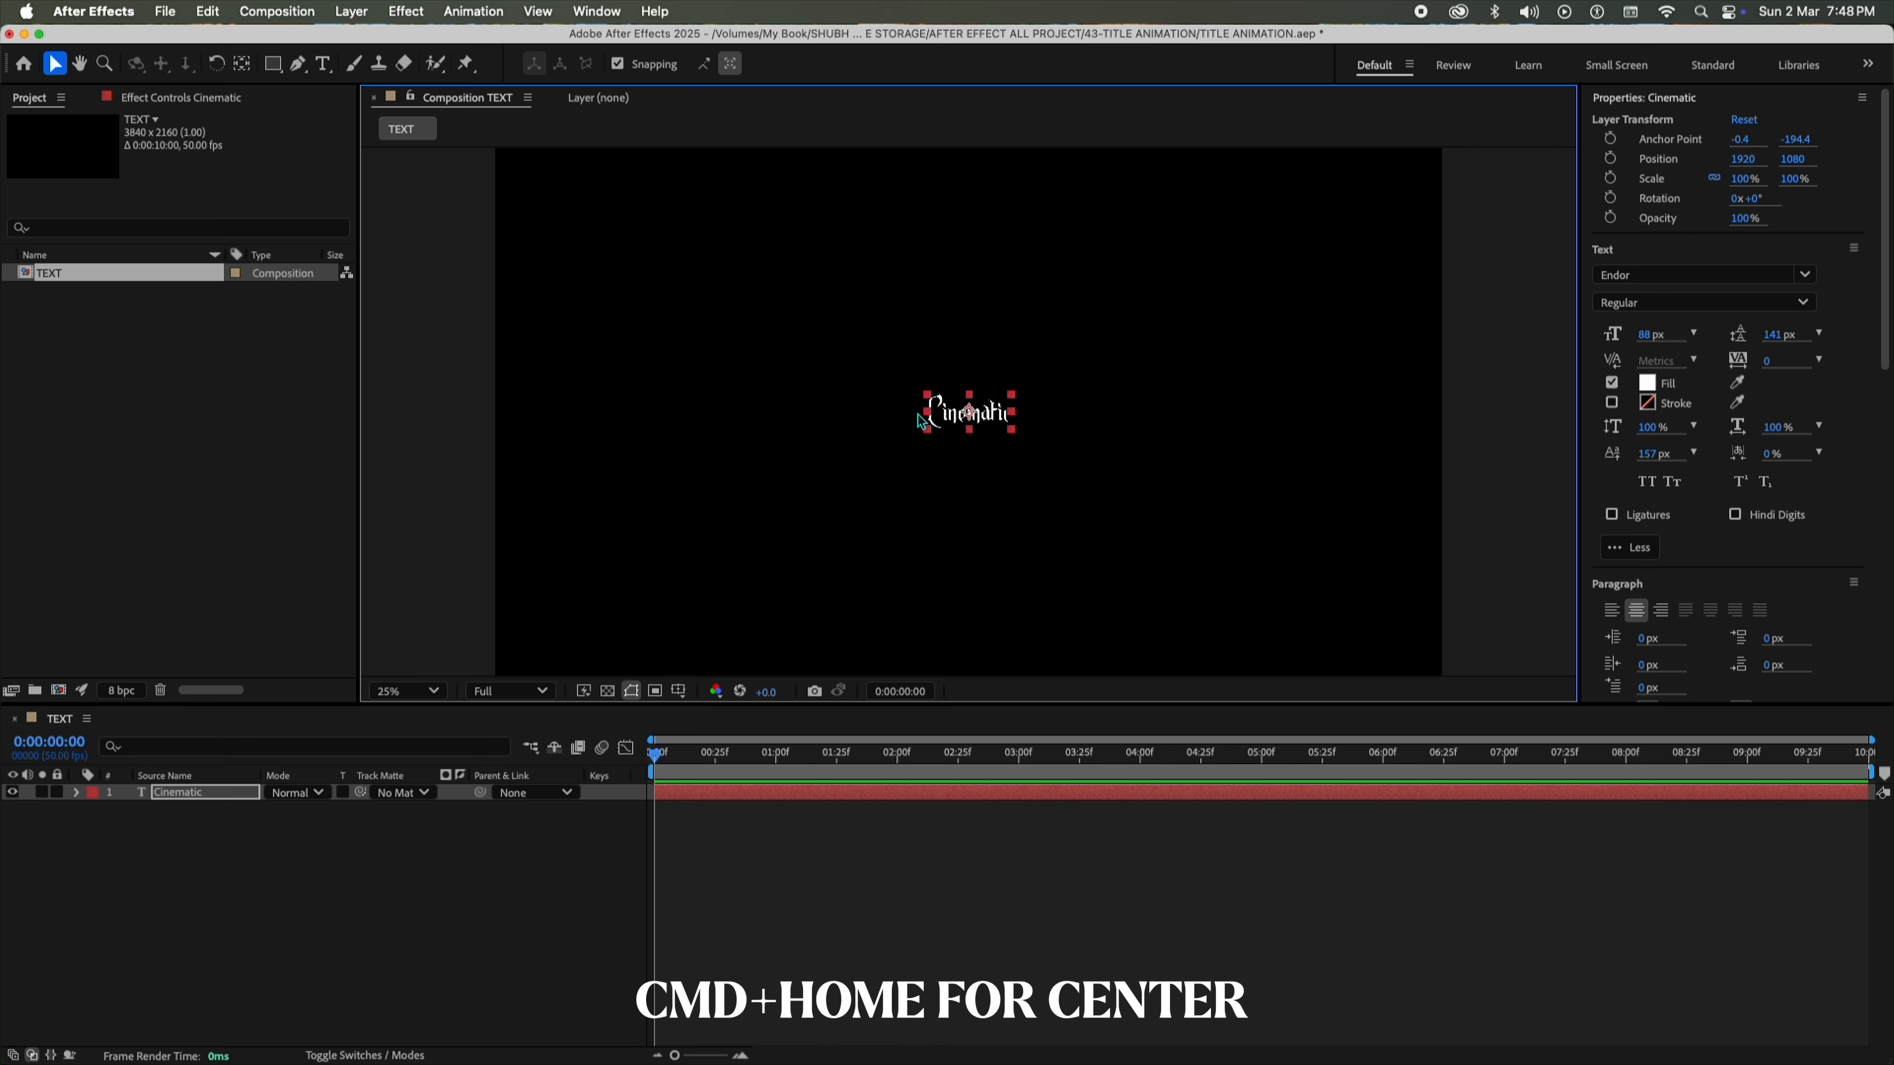
drag(1742, 180, 1861, 180)
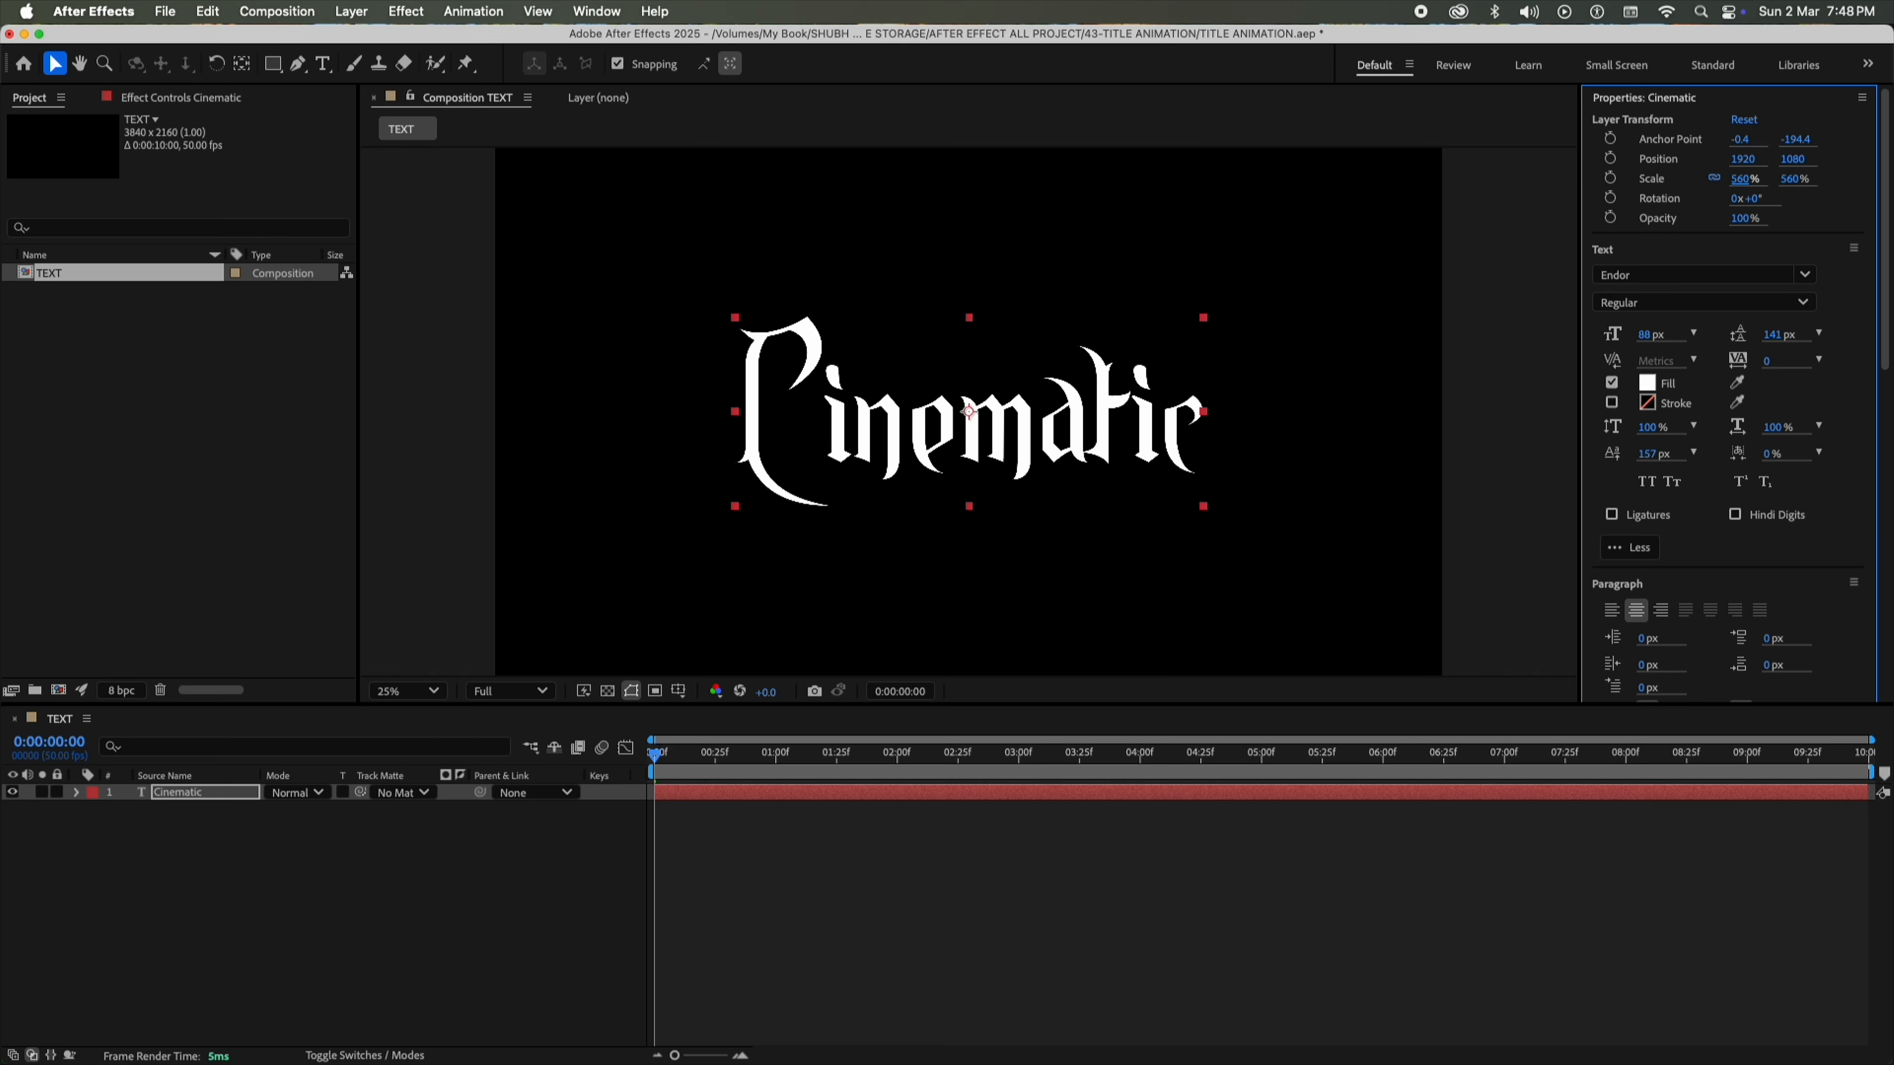
Pre-compose the Cinematic text layer into a new composition named TEXT.
click(224, 795)
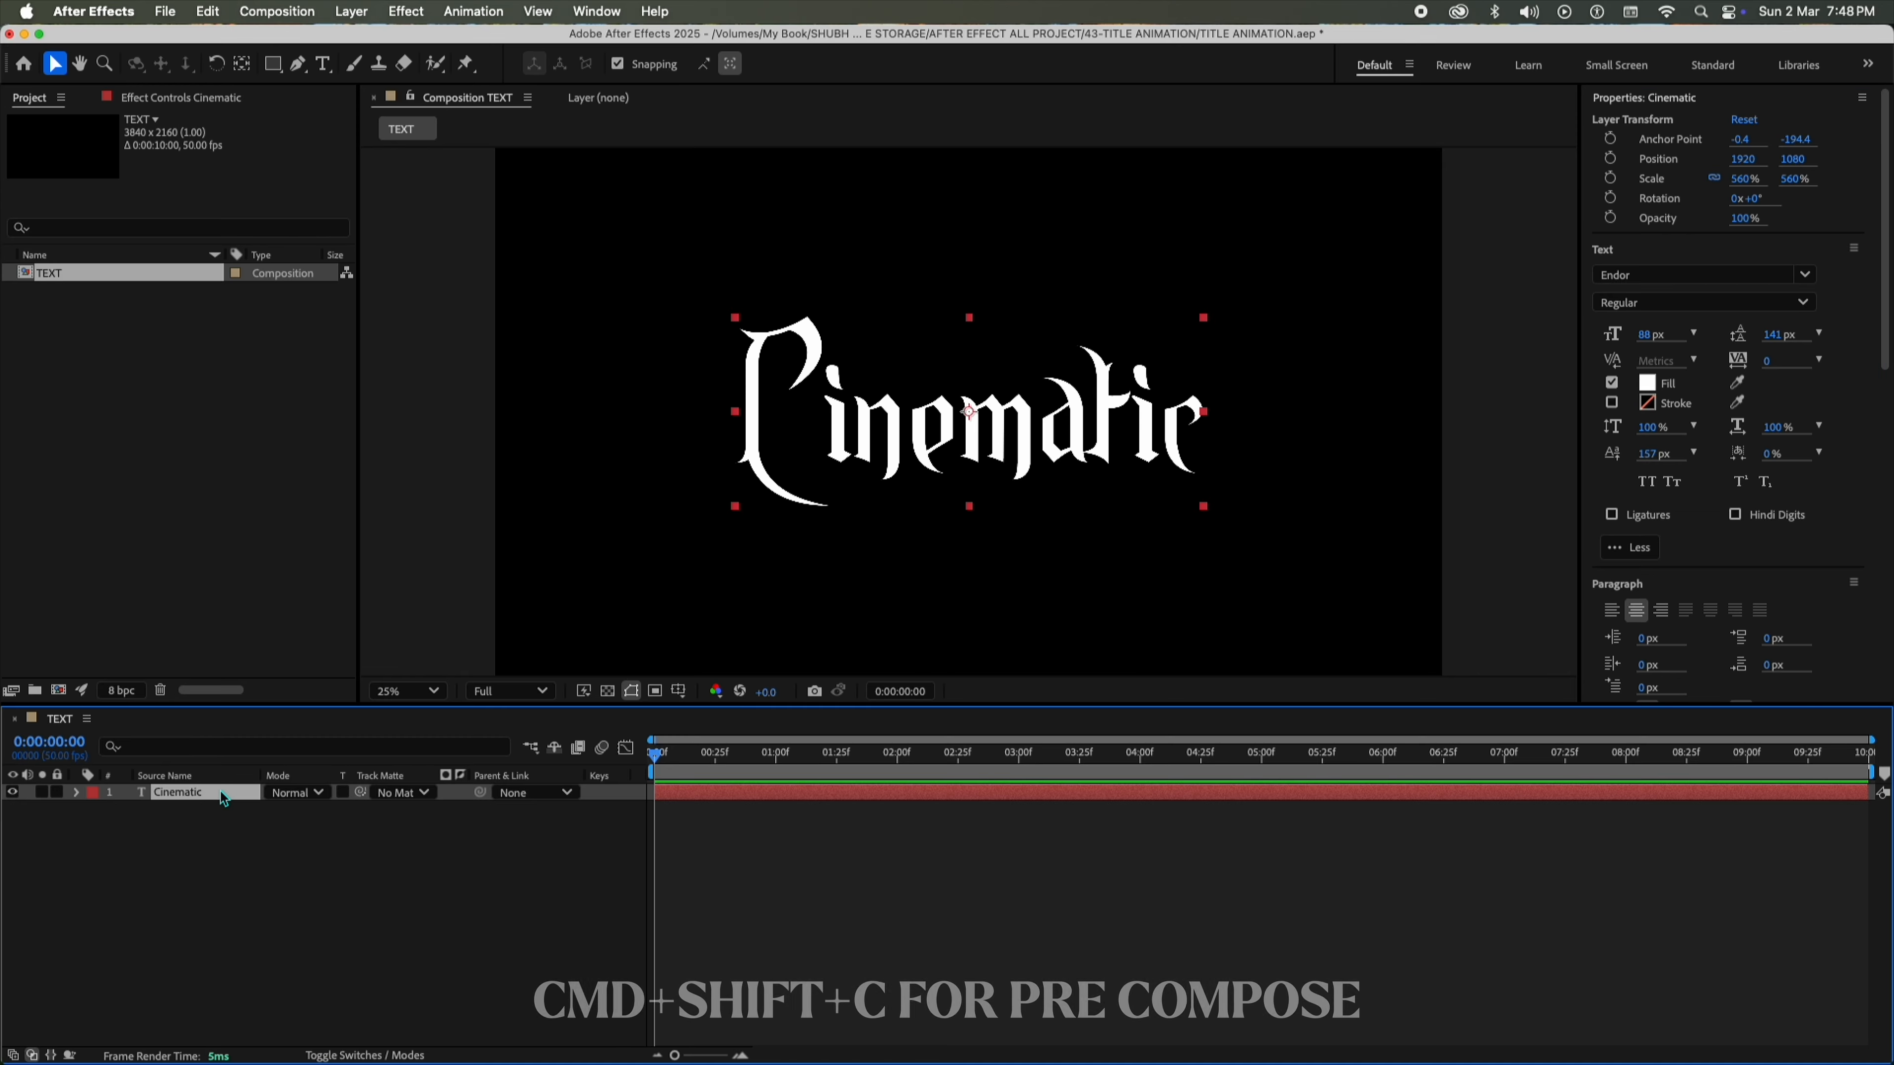
key(super+shift+c)
key(Return)
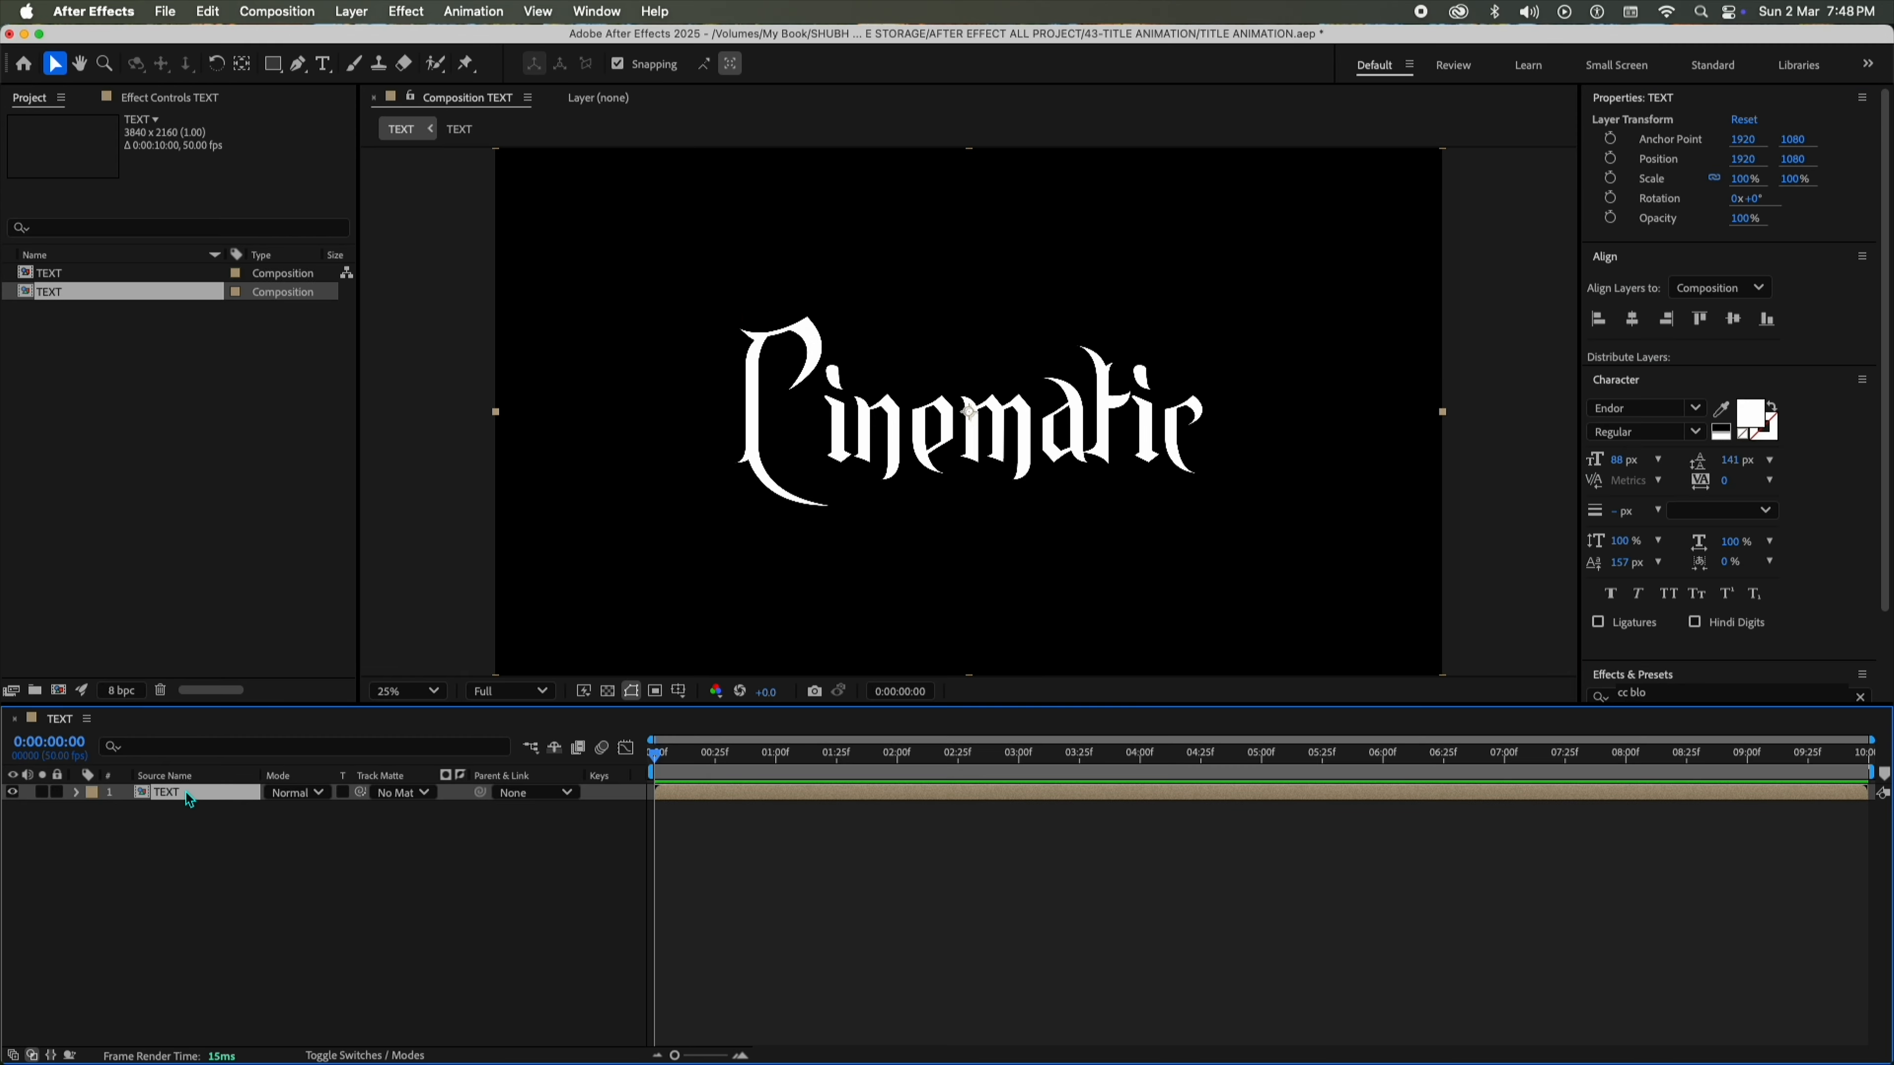
Add a Bevel and Emboss layer style to the TEXT layer and expand its settings.
right_click(192, 794)
mouse_move(358, 718)
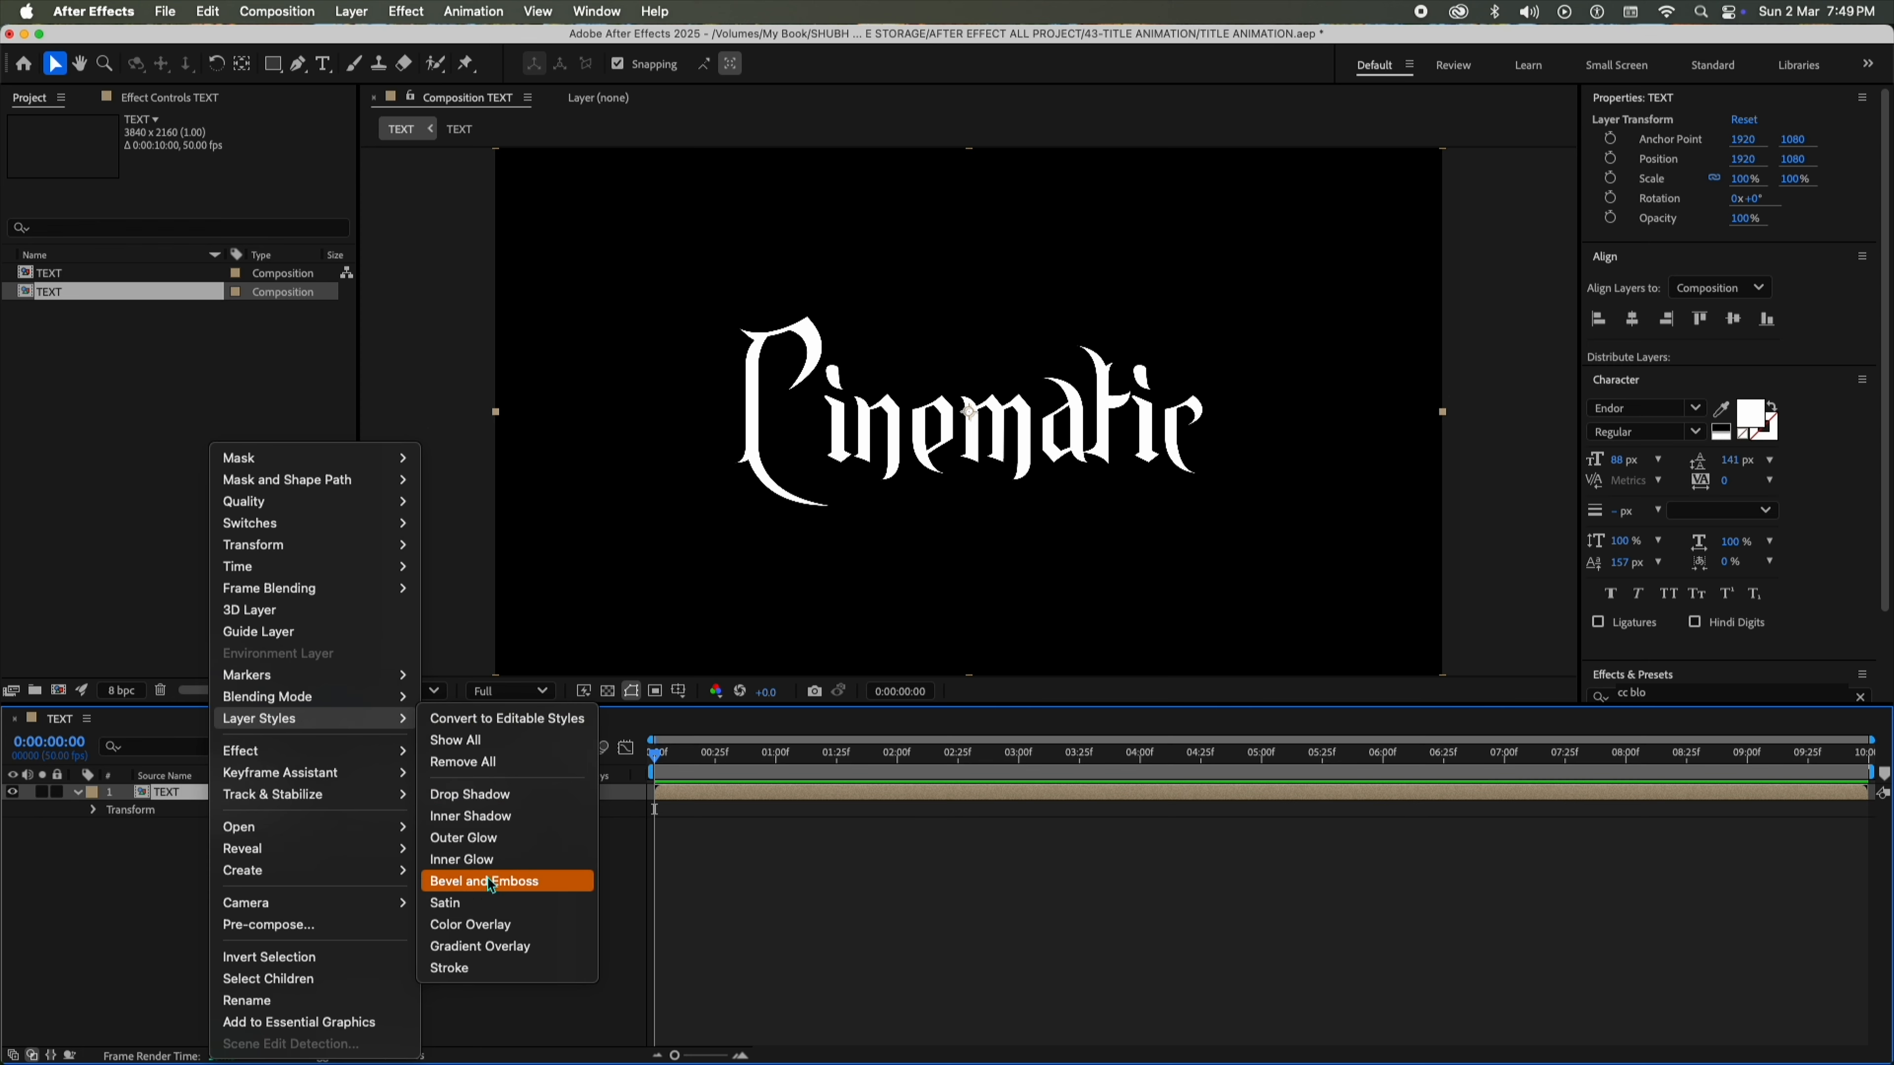
click(462, 881)
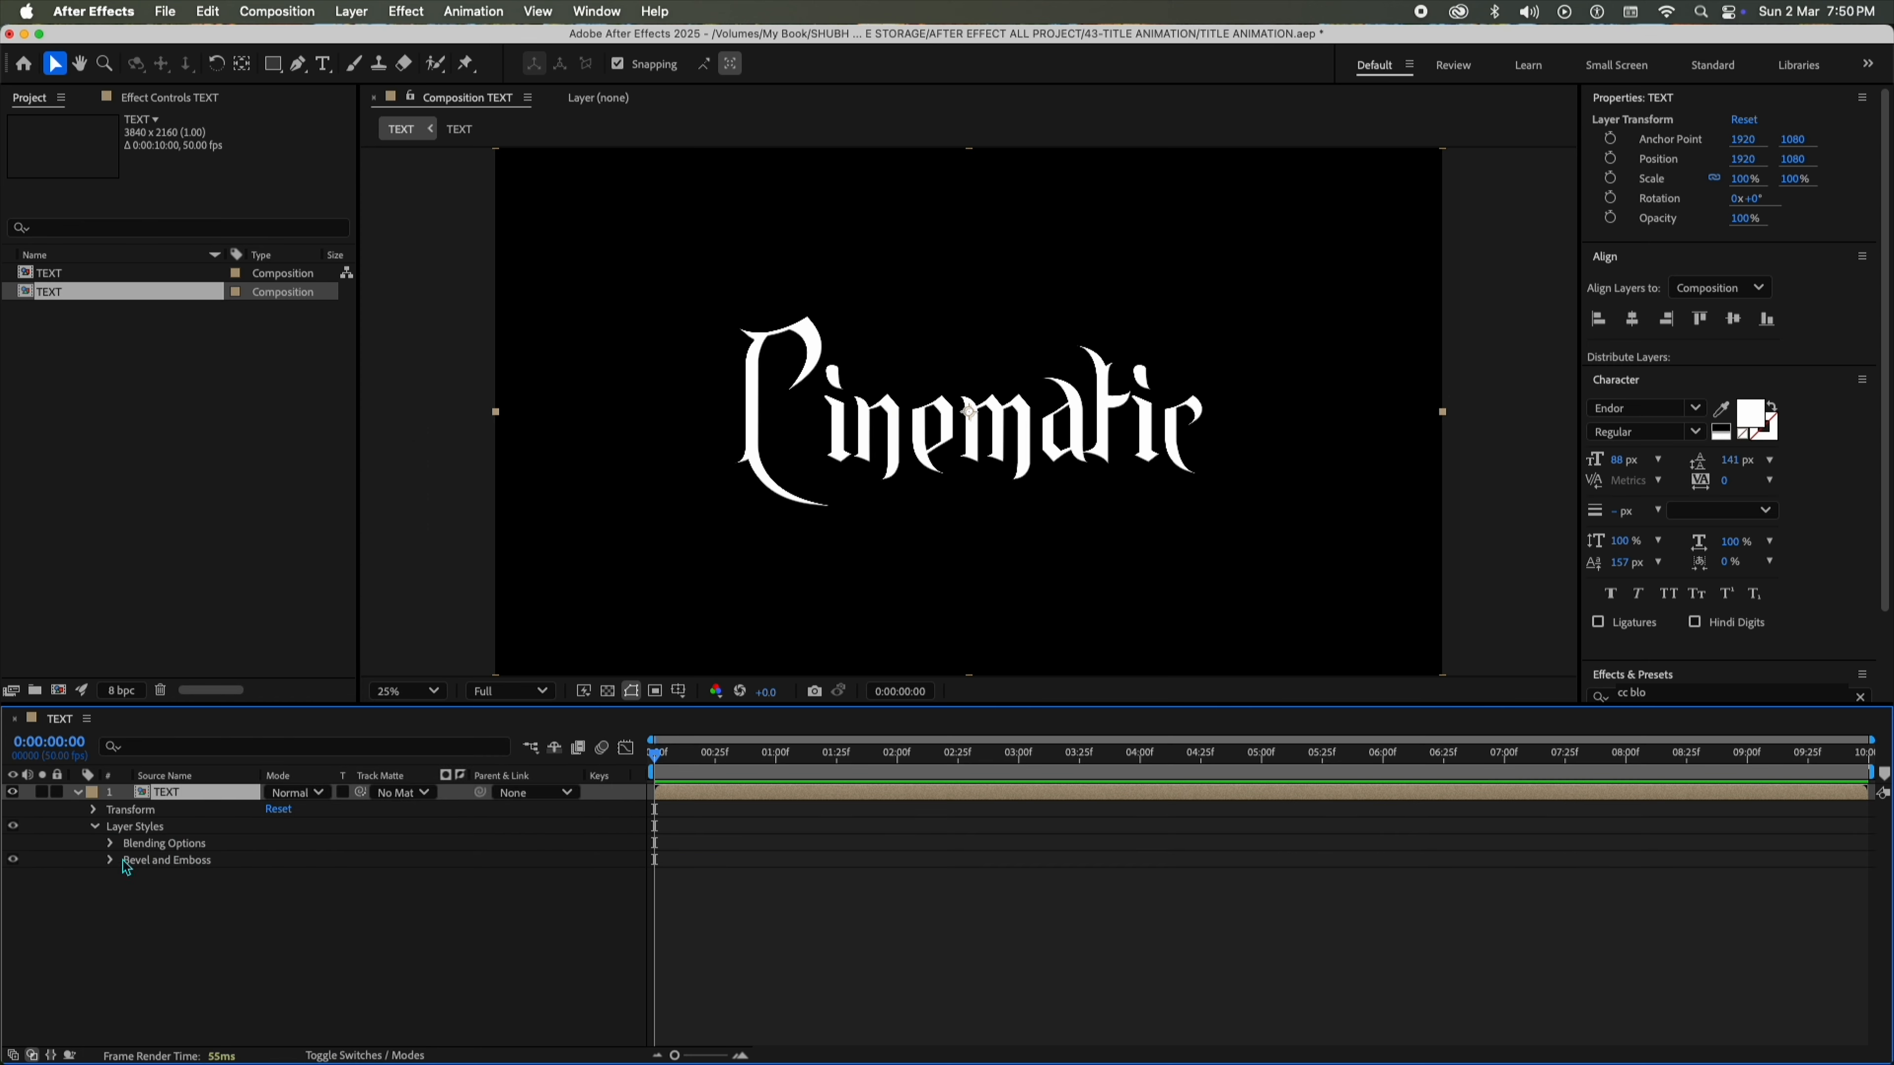
click(111, 860)
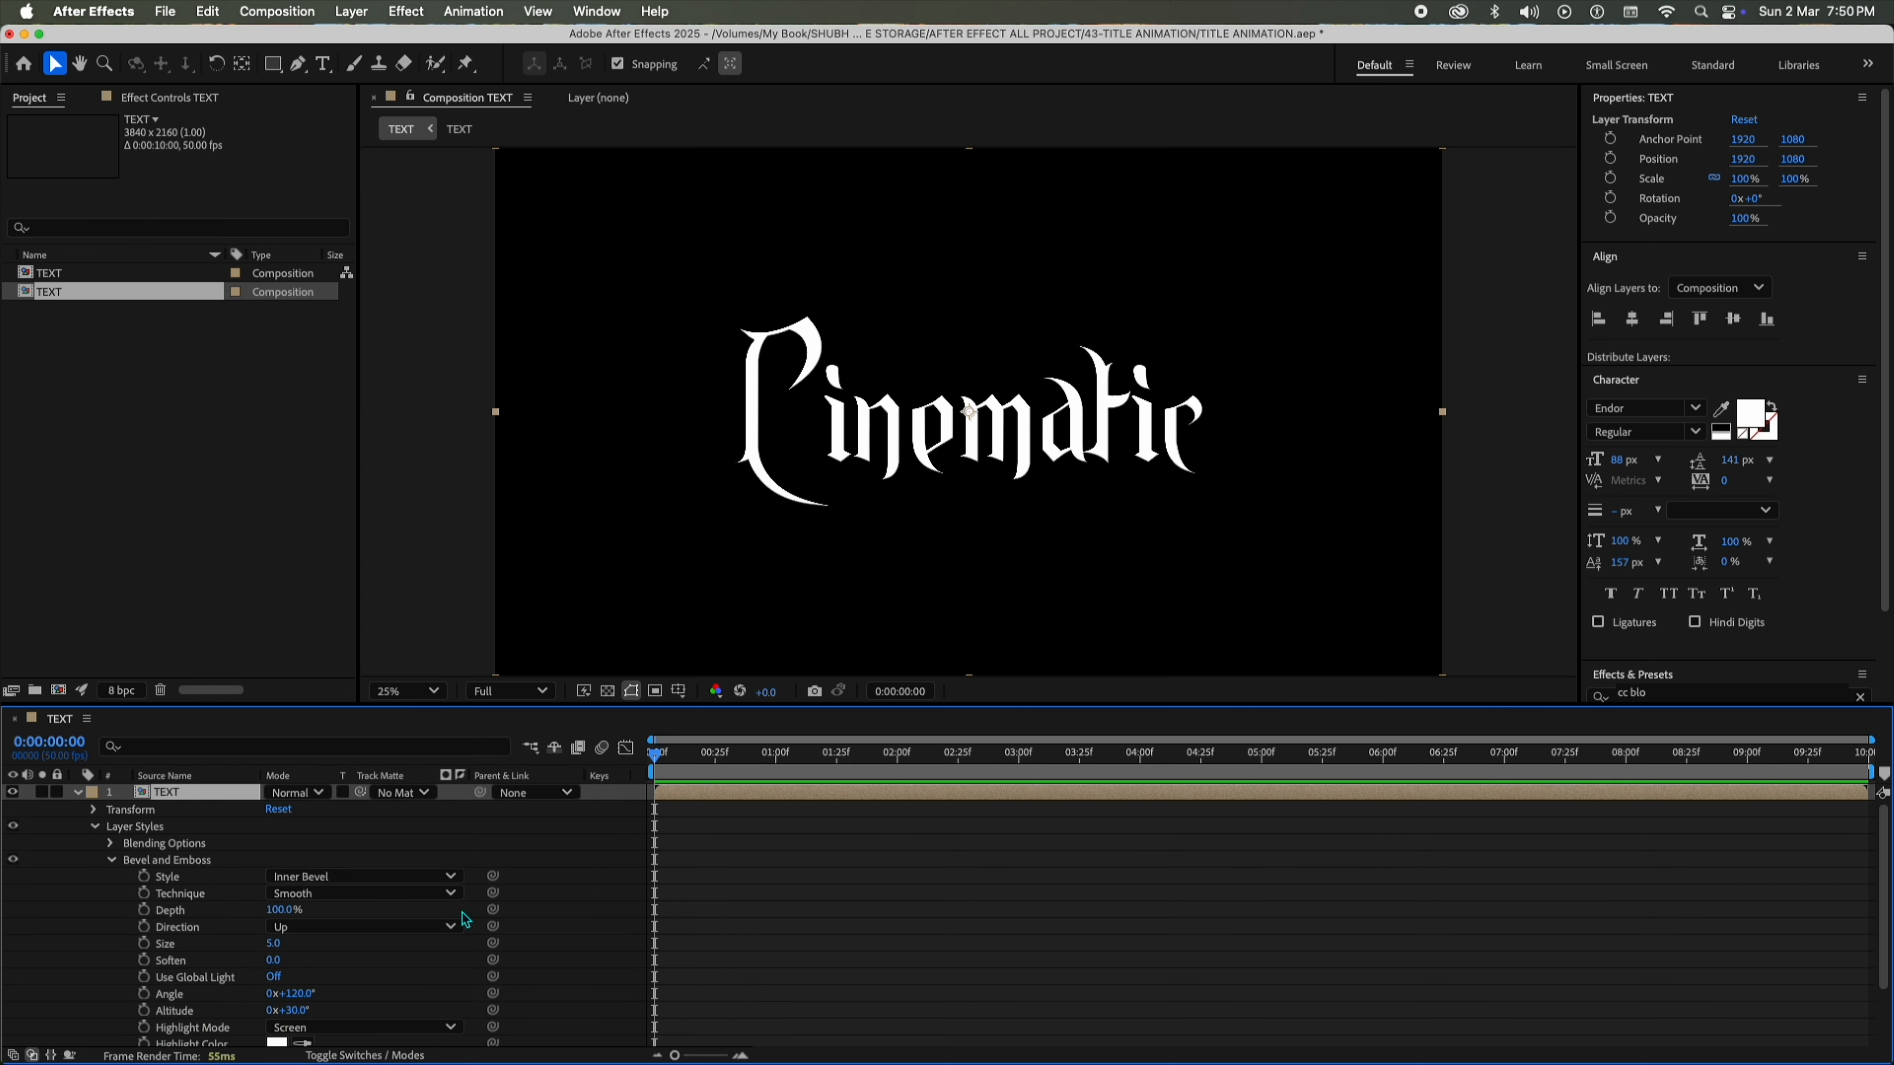
Set the bevel's Size to 15 and Shadow Opacity to 100%, check the lettering up close, and collapse the layer.
scroll(548, 987, down, 2)
text(1)
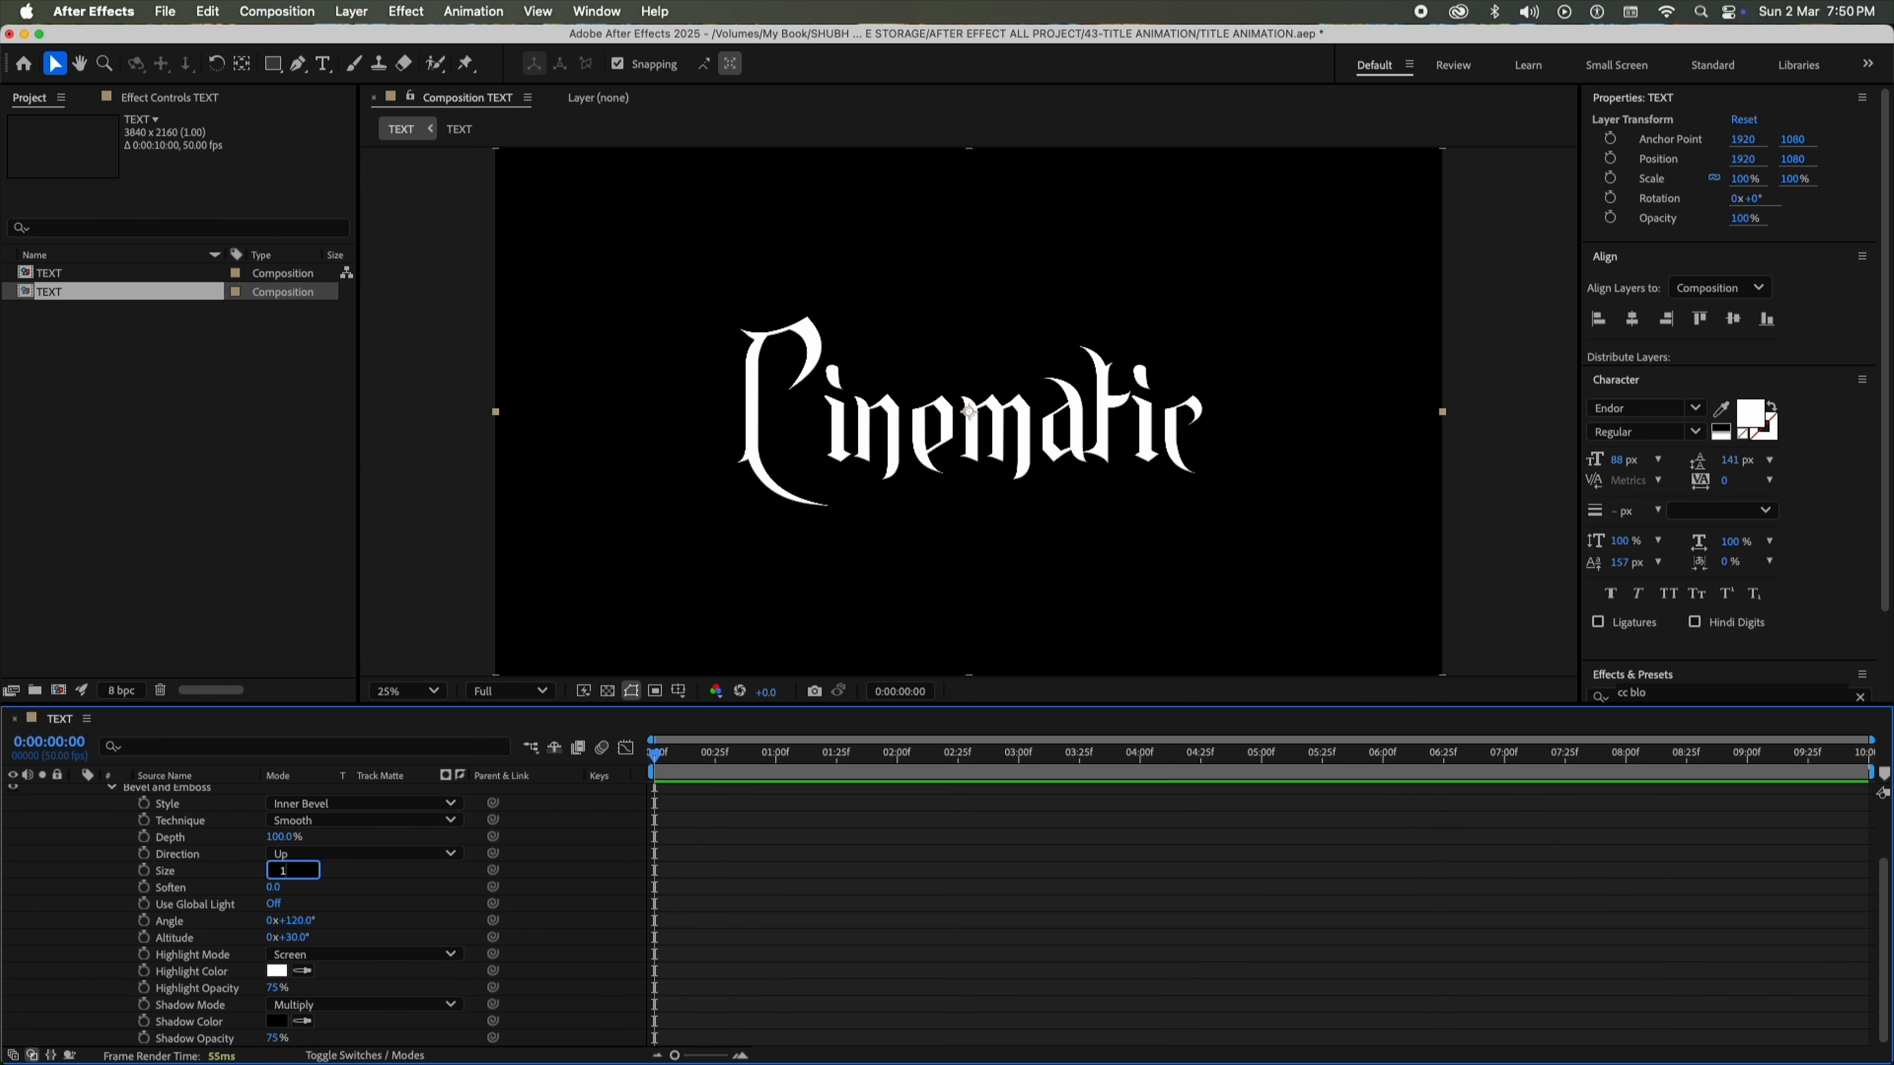
text(5)
key(Return)
drag(274, 1038, 1154, 1028)
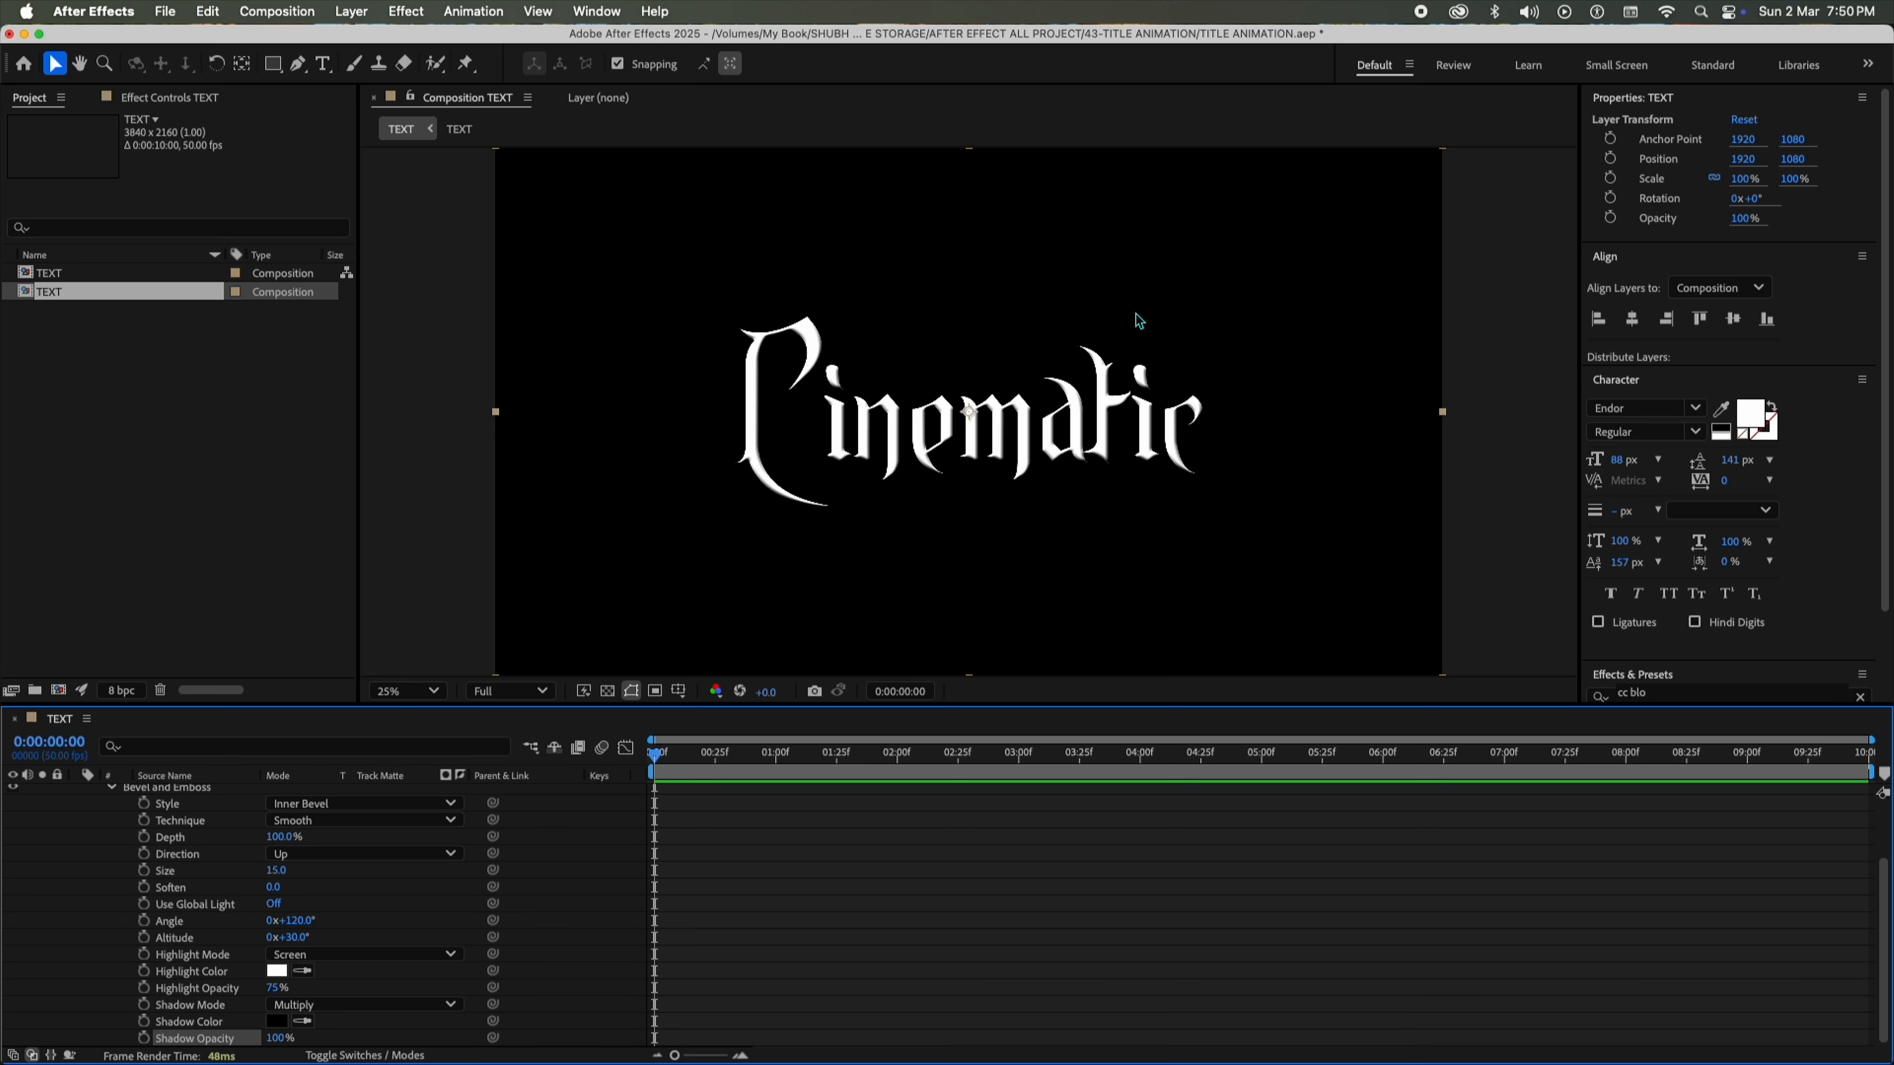
key(/)
key(comma)
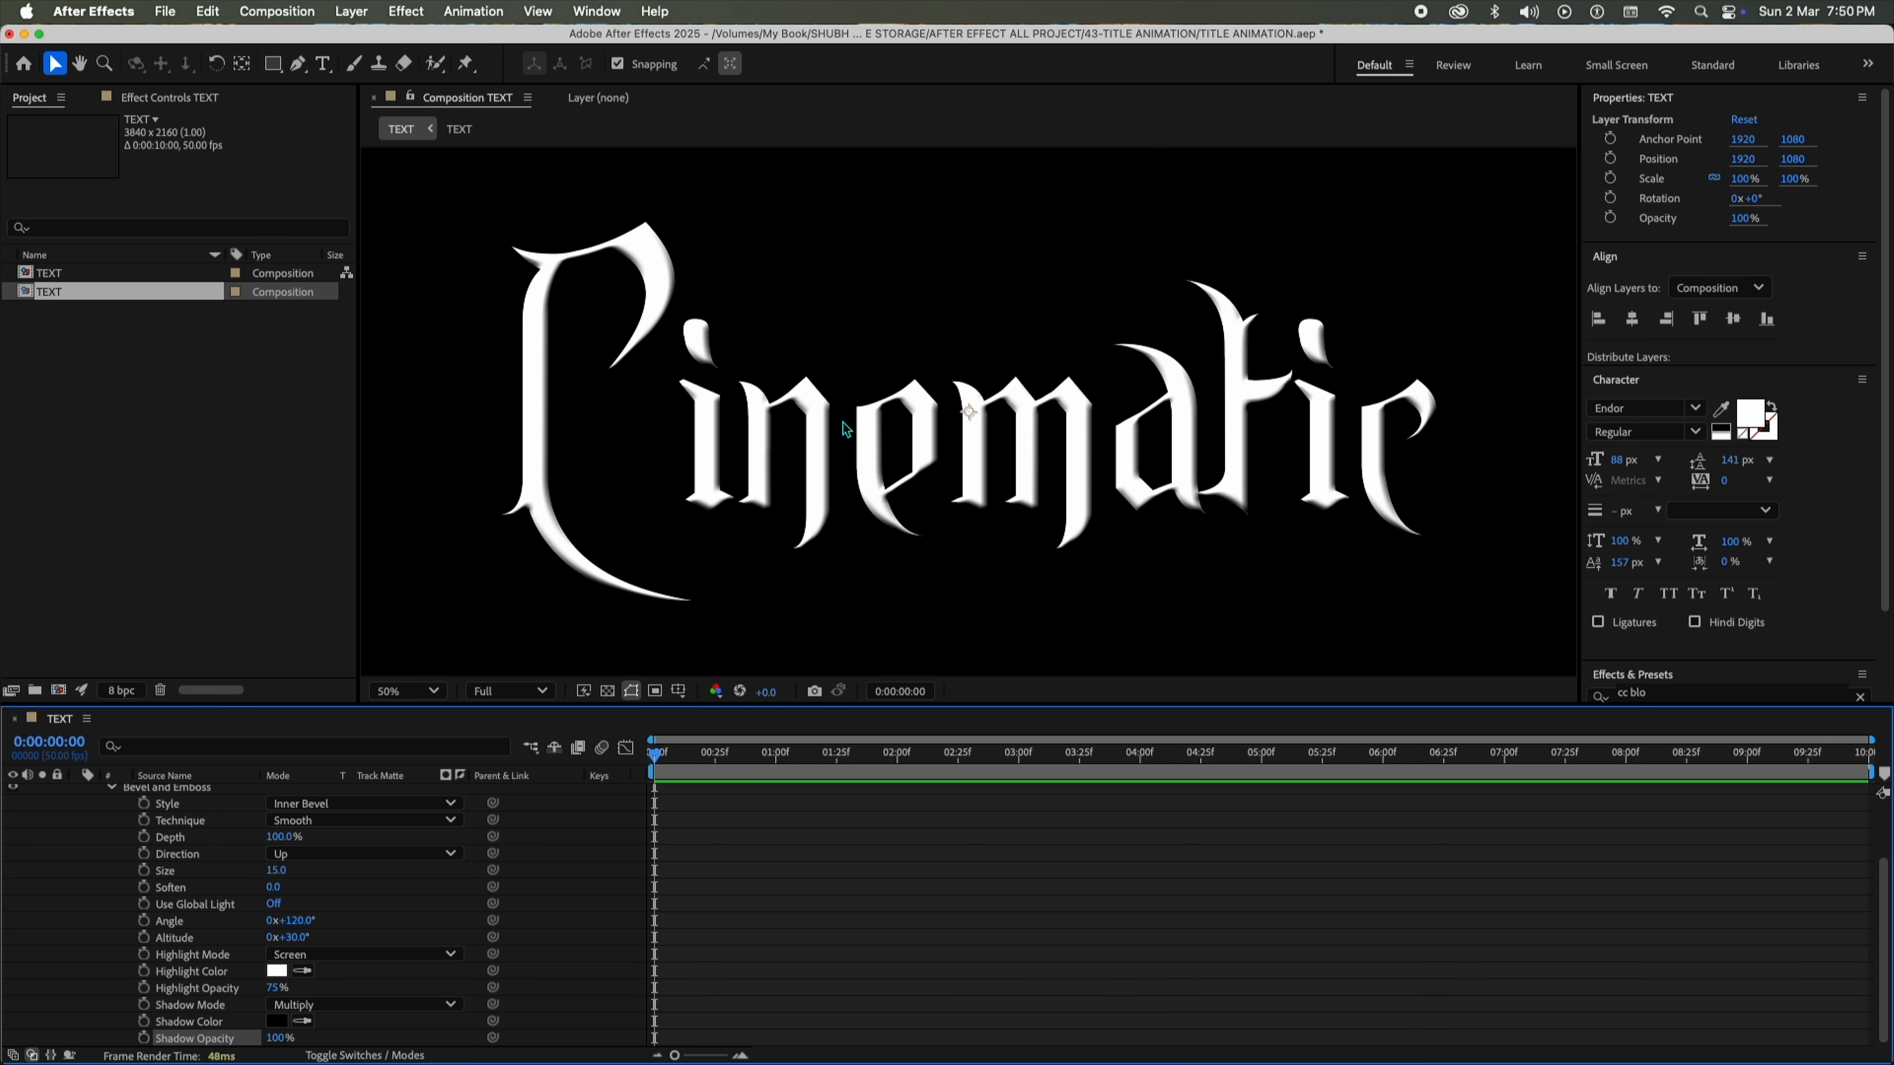
click(806, 910)
key(u)
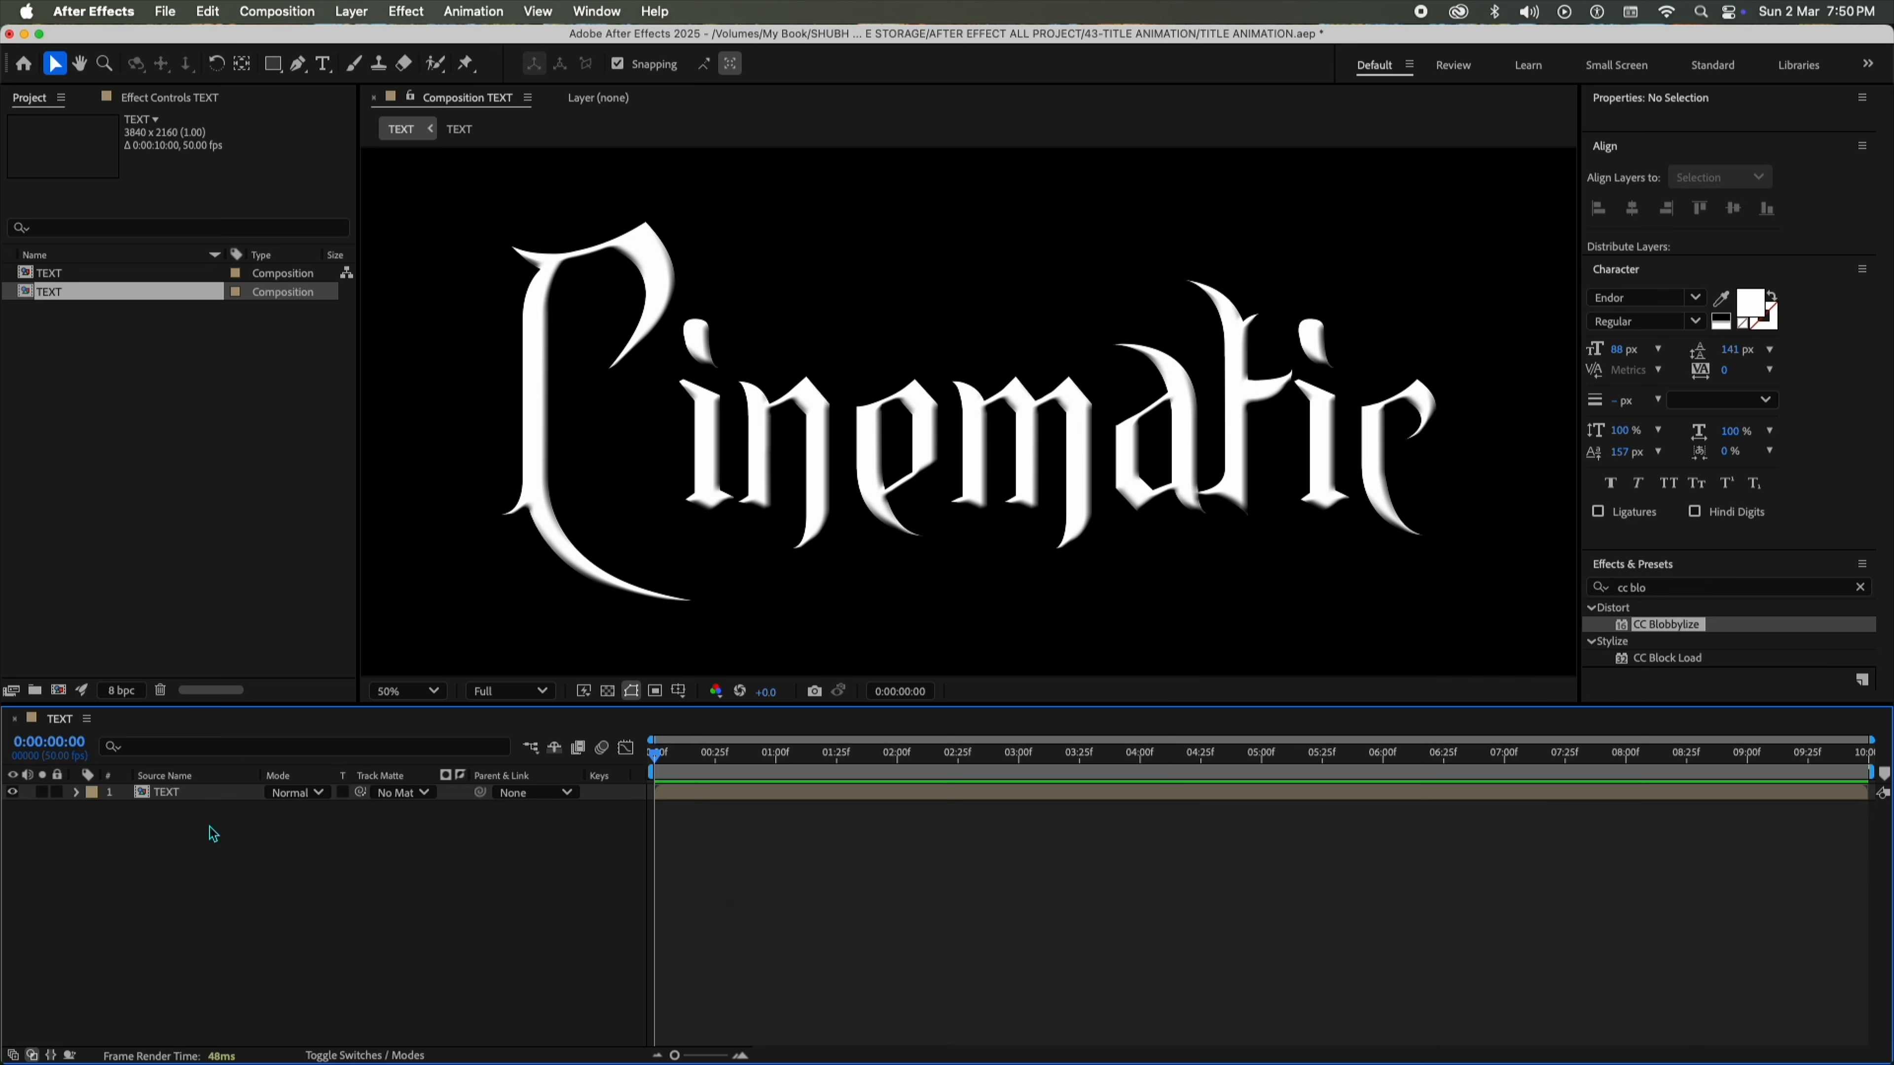
Pre-compose the beveled TEXT layer into a new composition named BEVEL.
click(221, 794)
key(super+shift+c)
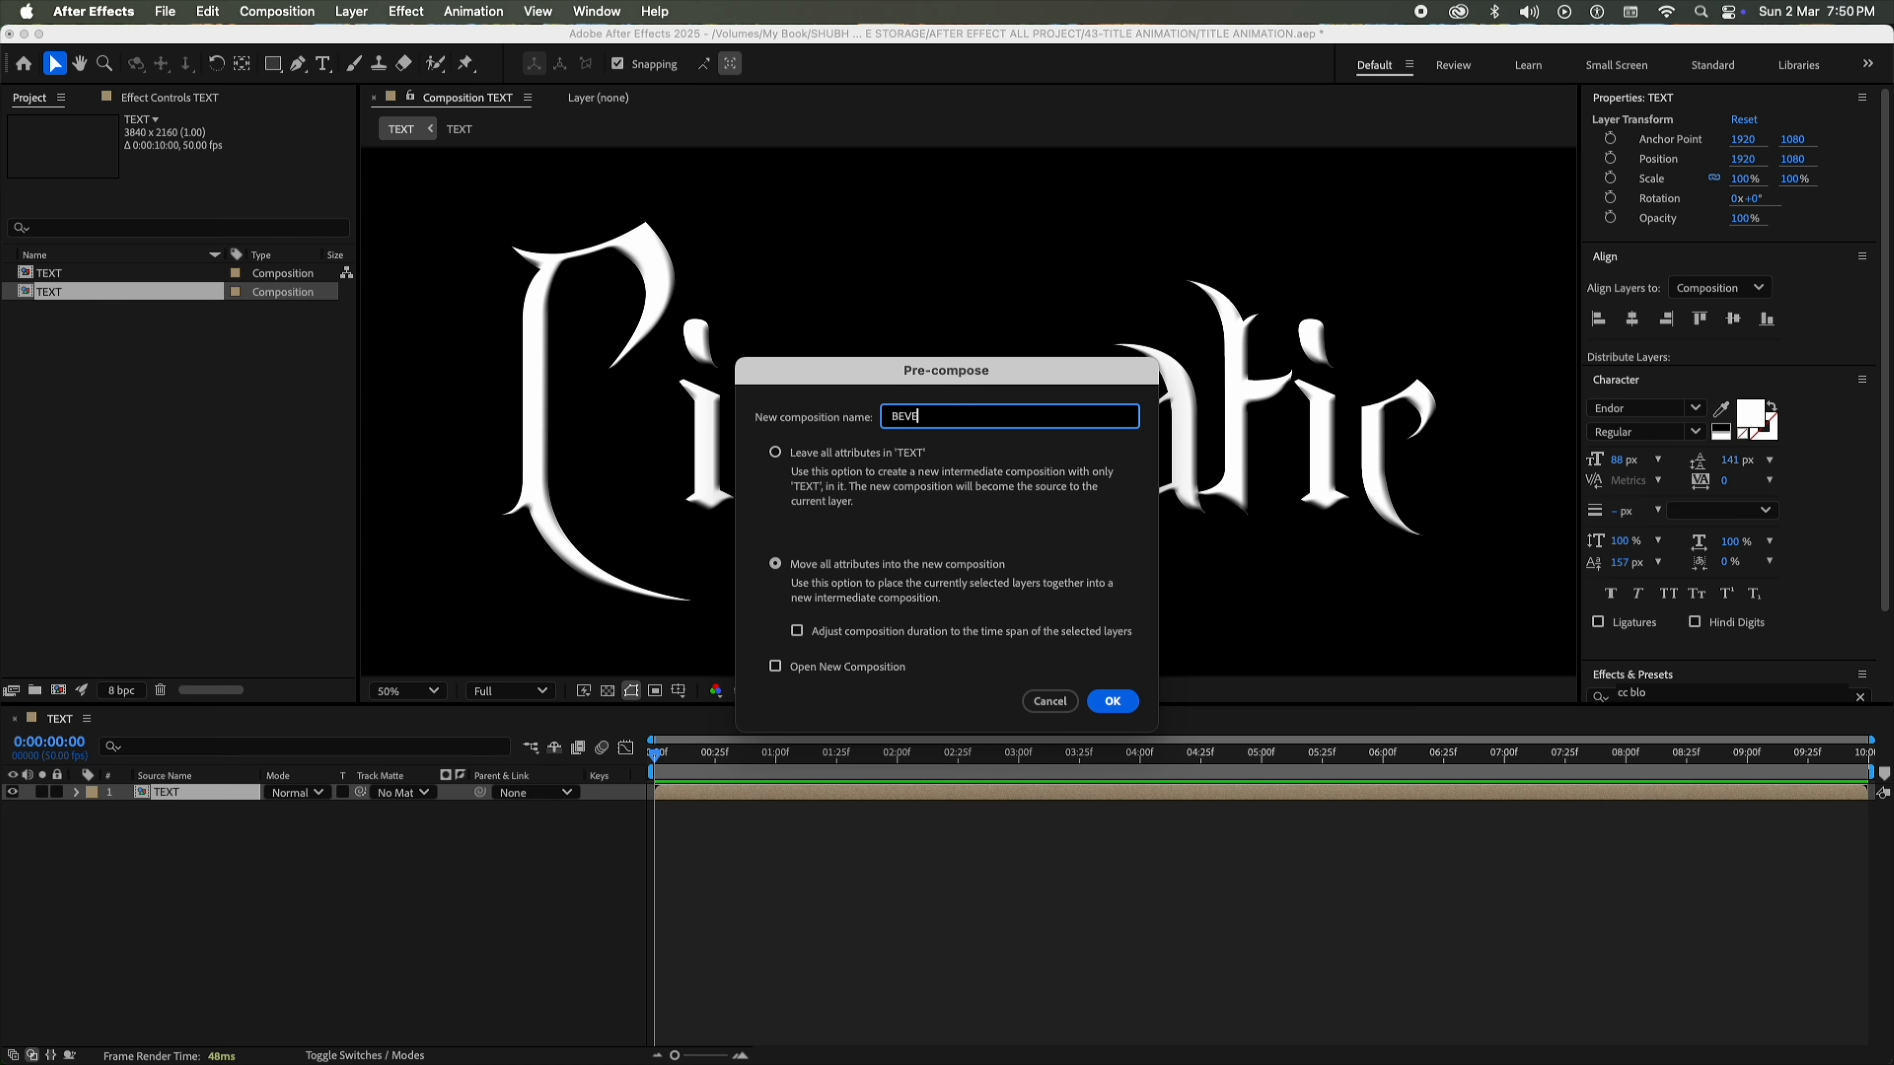
text(BEVEL)
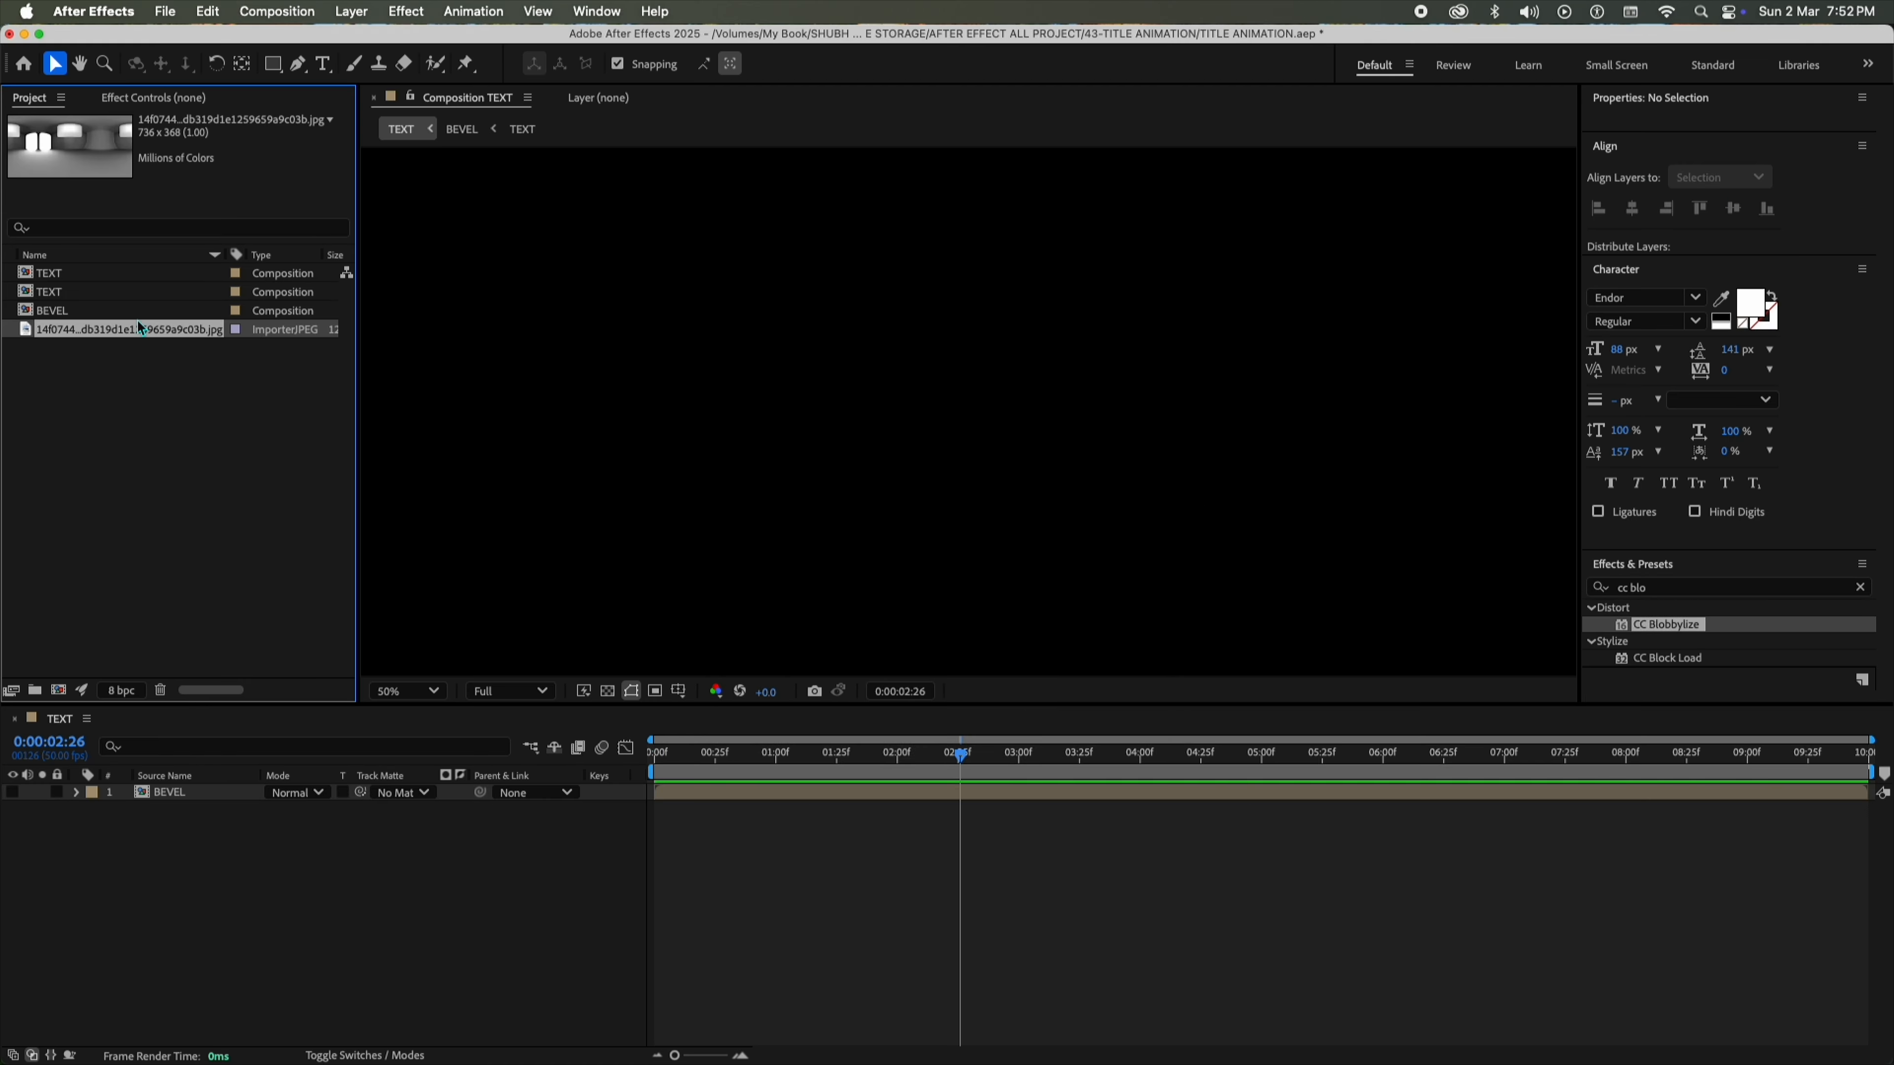
Add the imported JPEG studio-light image above the BEVEL layer and scale it to 412%.
drag(140, 328, 203, 796)
drag(1745, 178, 1888, 175)
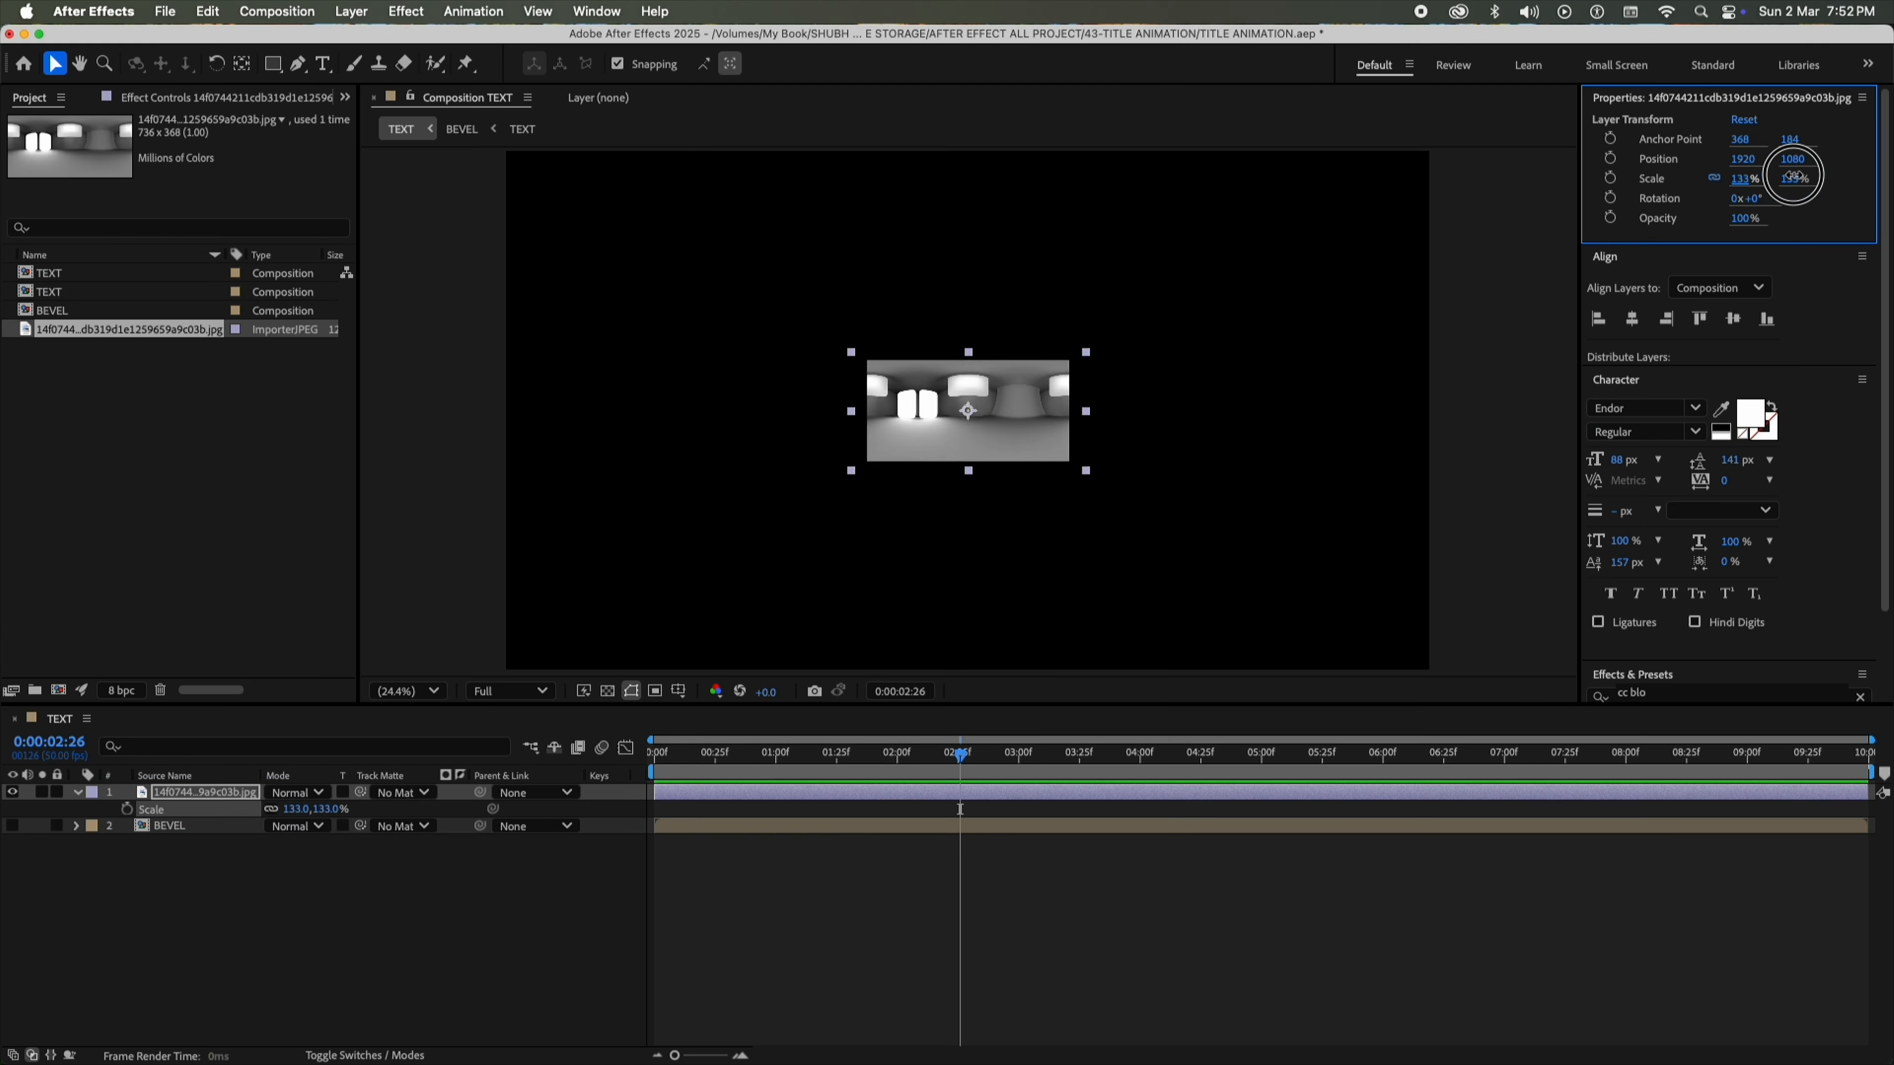
Apply Motion Tile to the image layer with an Output Width of 1190 and Mirror Edges enabled.
scroll(1635, 530, down, 3)
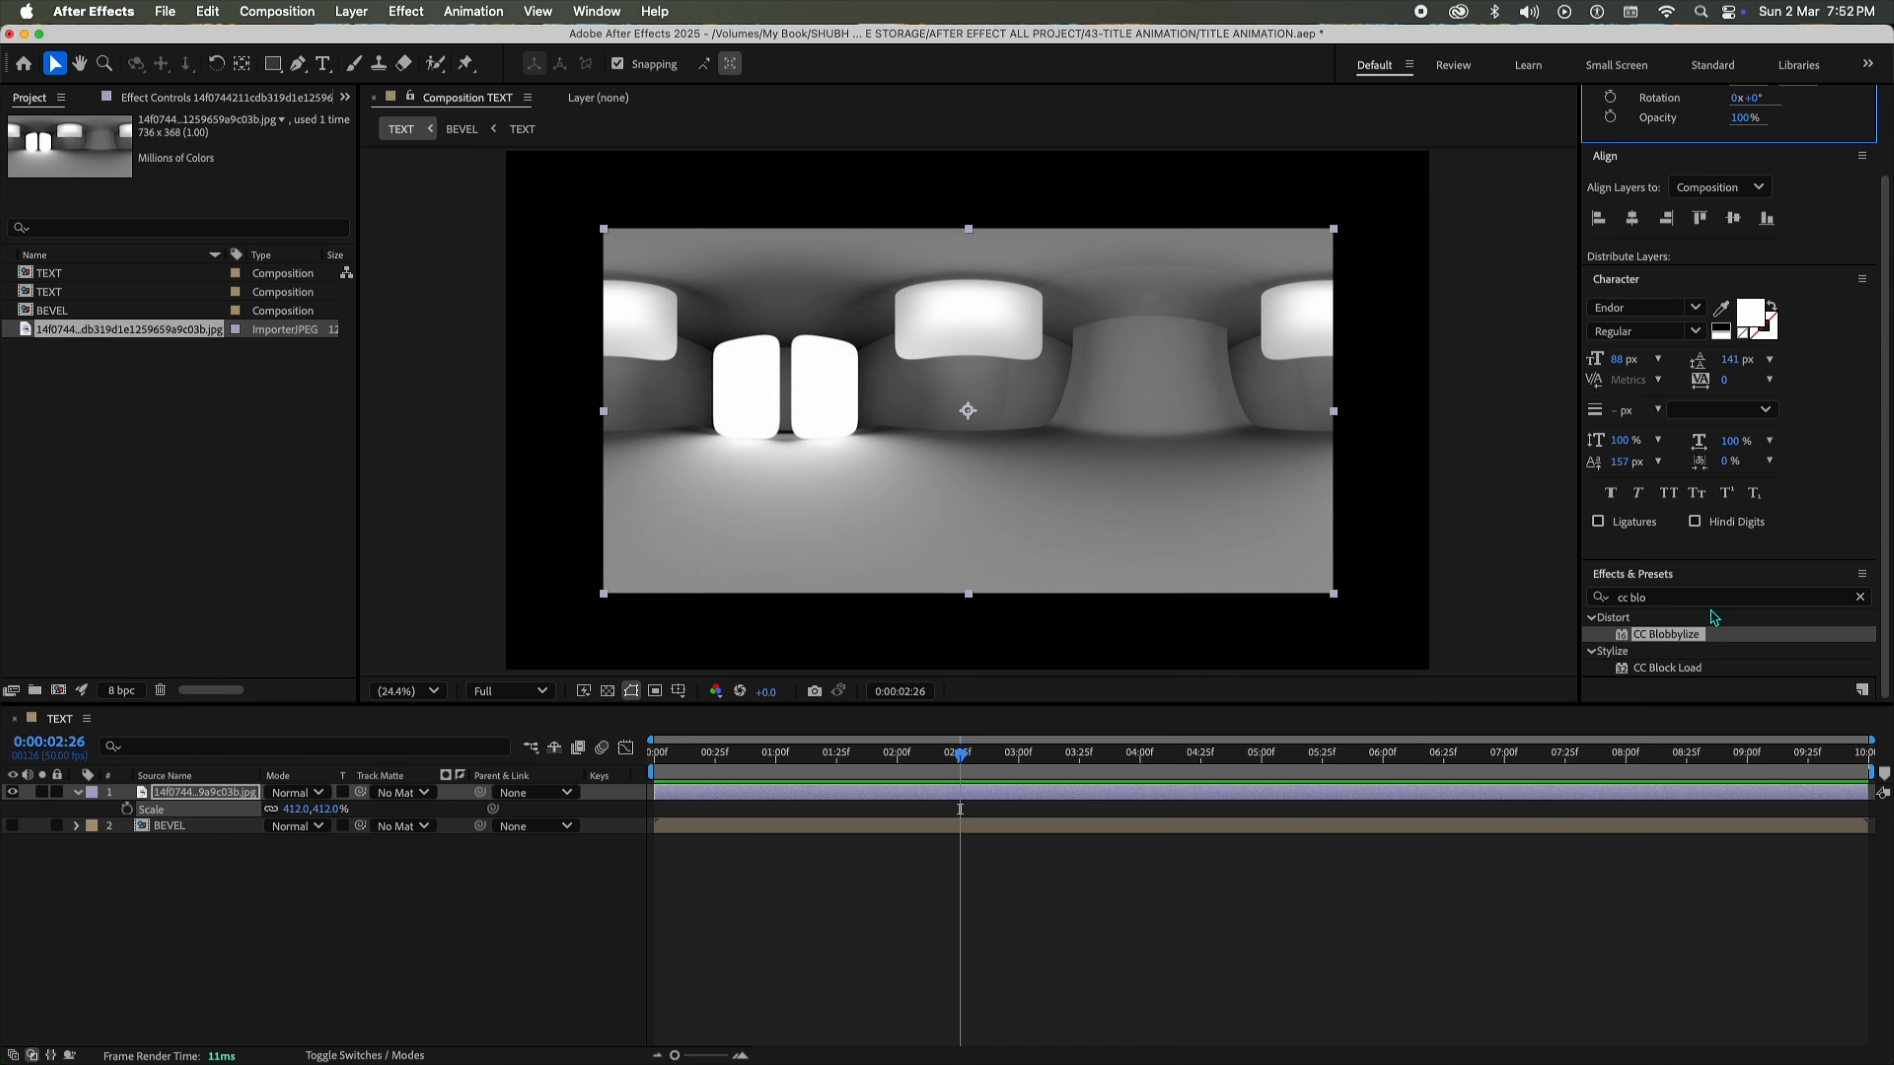
drag(1740, 601, 1404, 594)
text(motion)
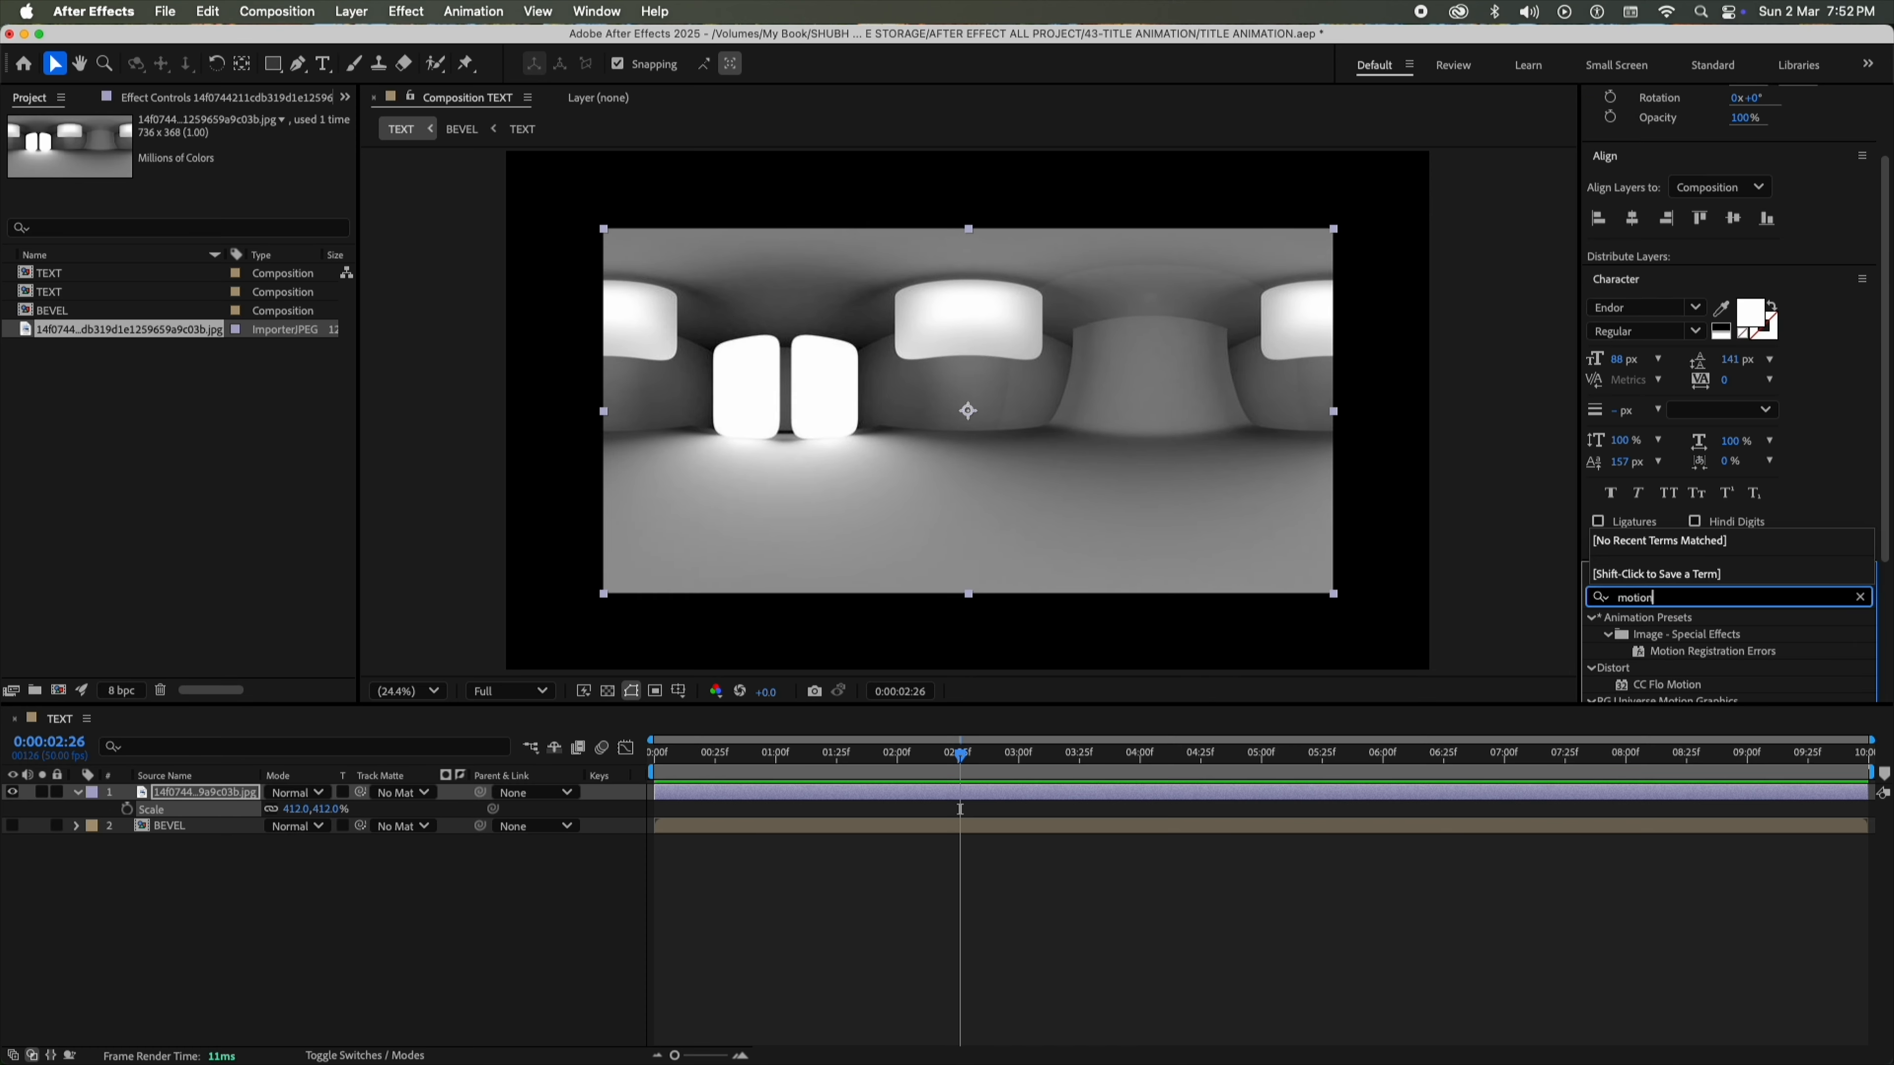
scroll(1748, 671, down, 3)
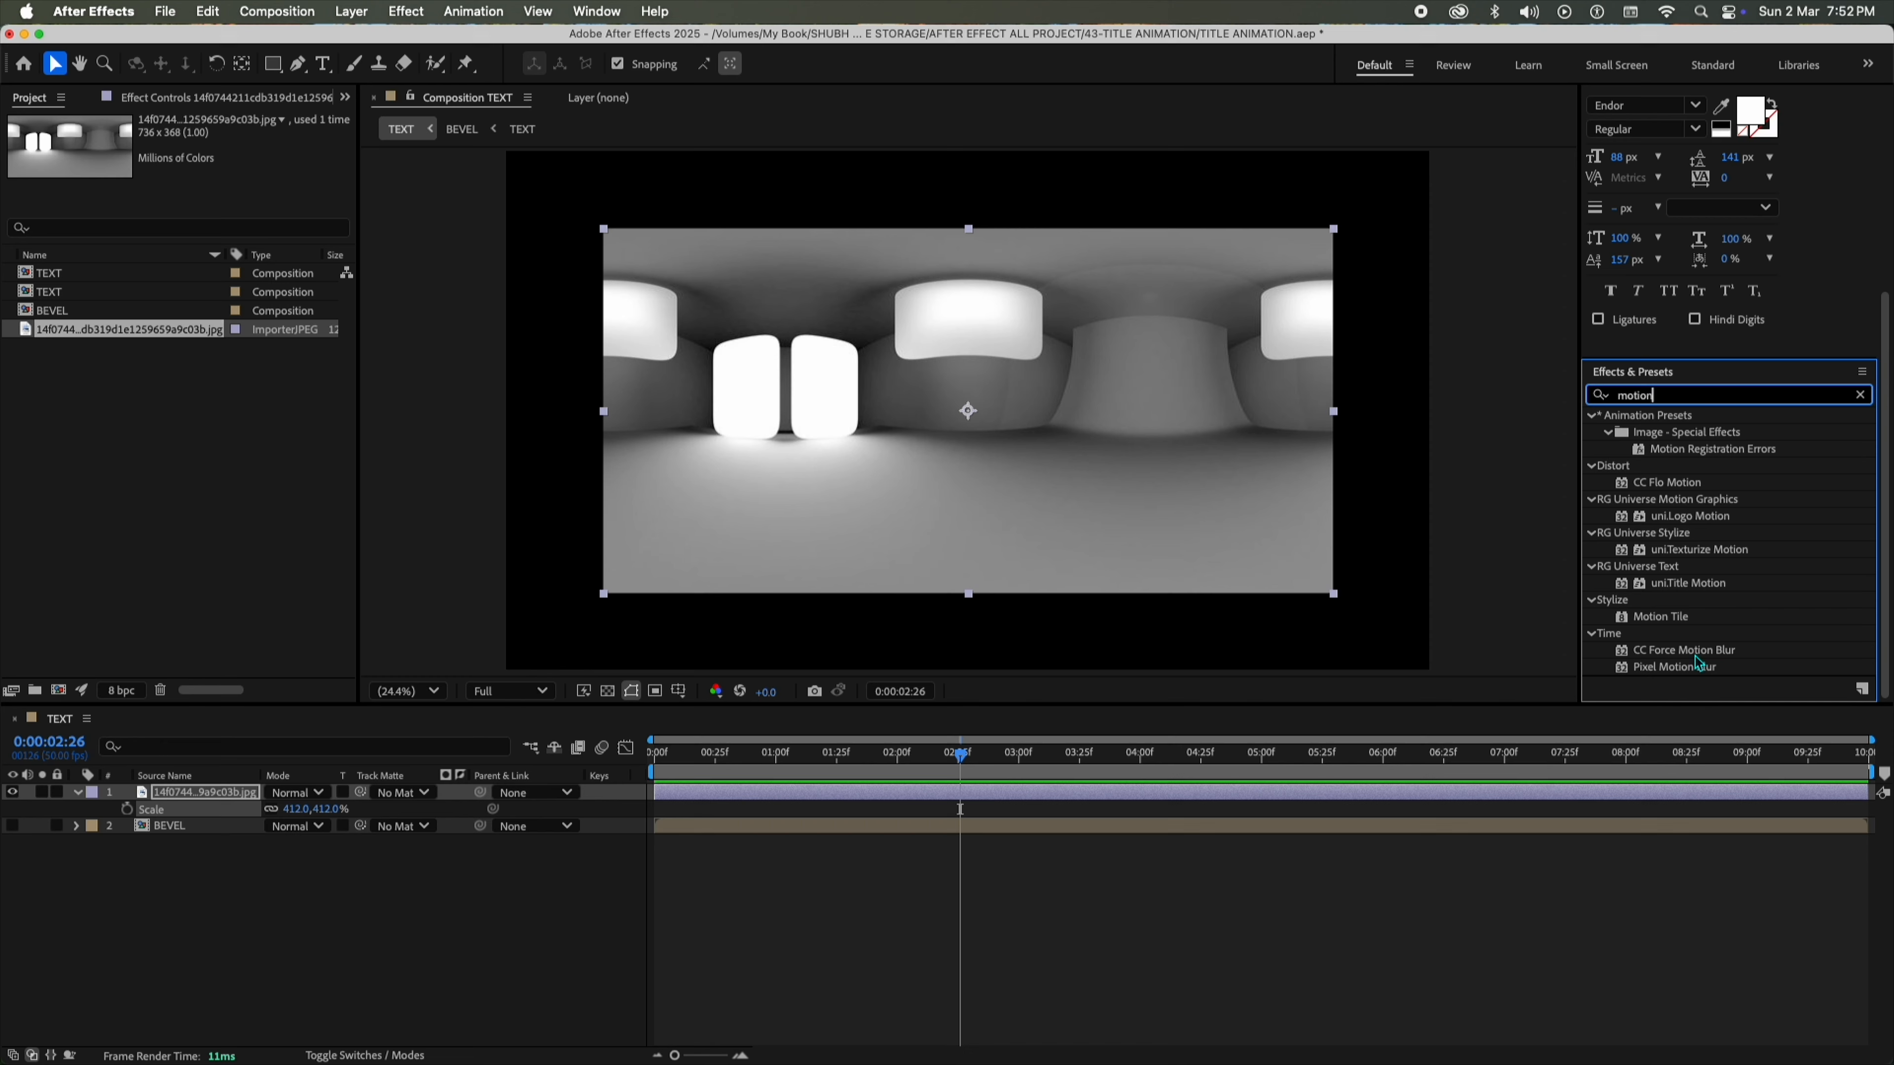
double_click(1668, 617)
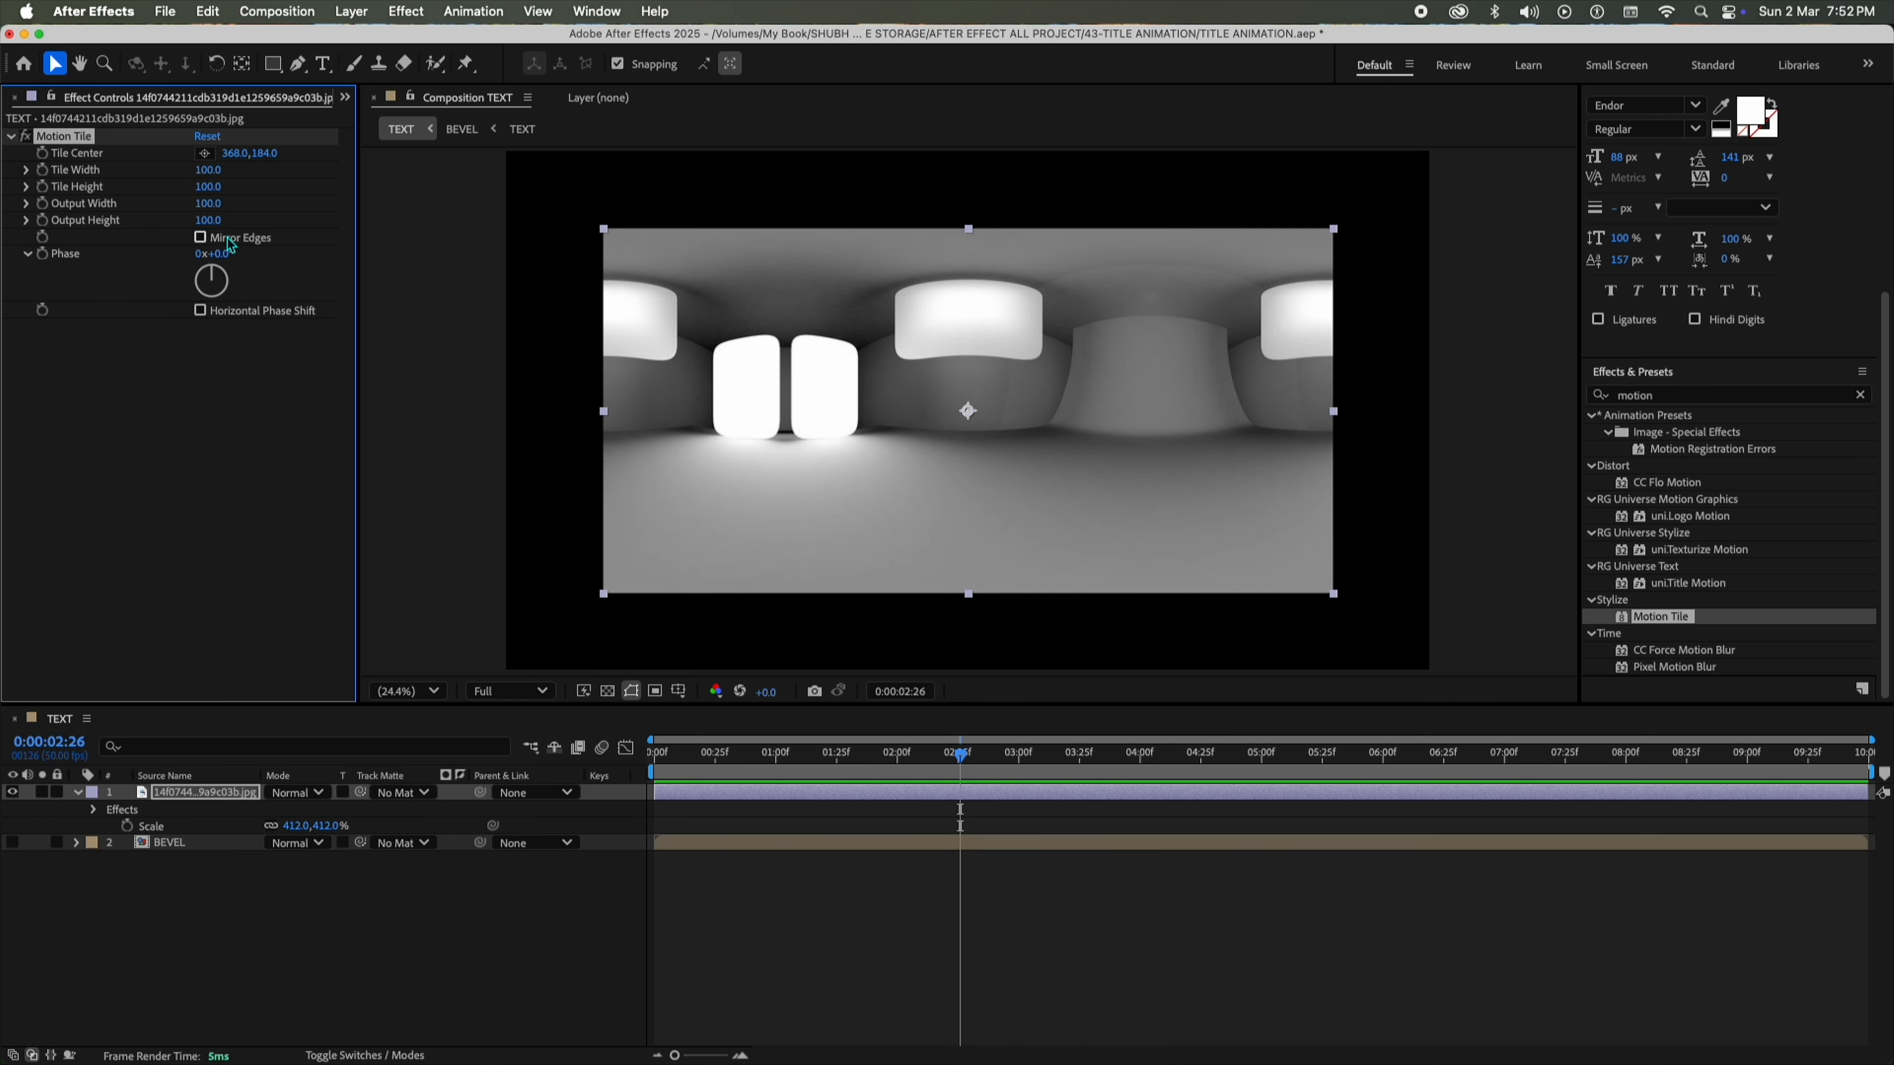
drag(204, 207, 306, 199)
Keyframe Motion Tile's Tile Center from the composition start, moving it to 1242, 184 at 0:00:08:20.
key(Home)
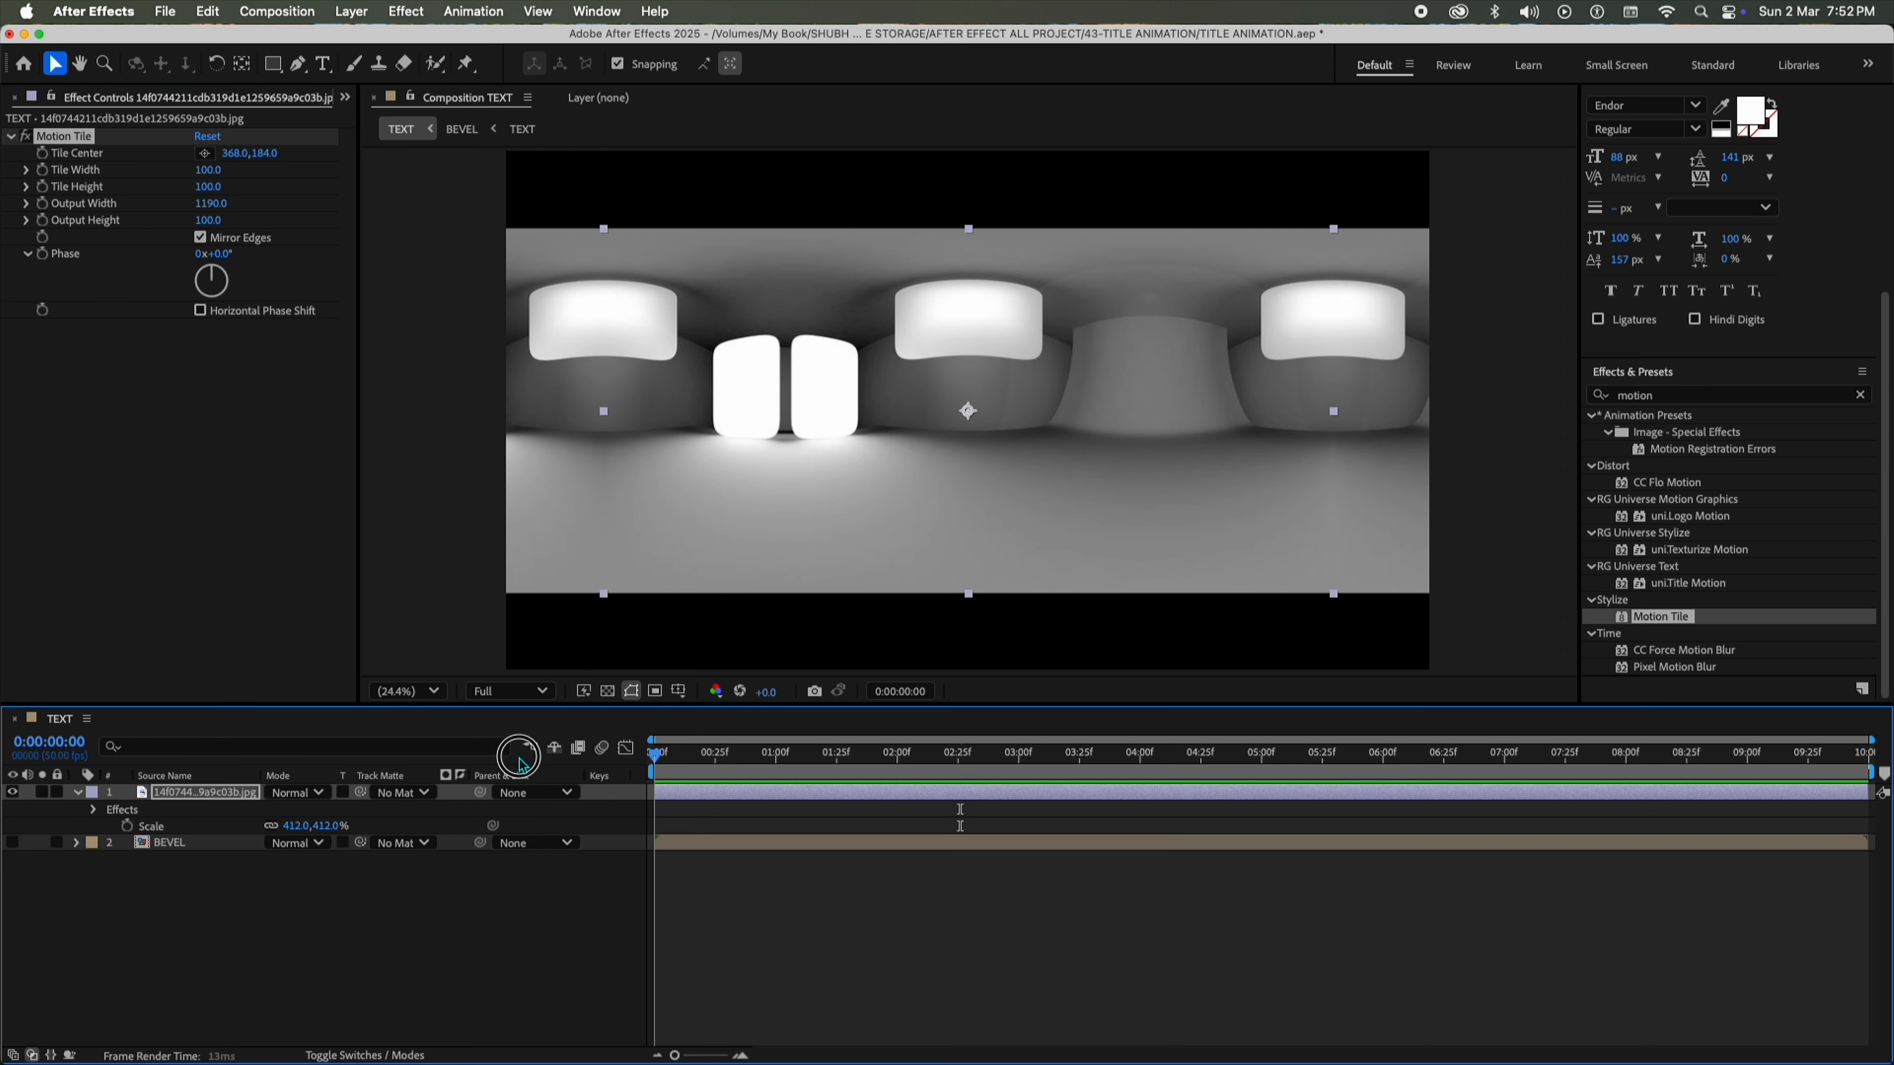
click(43, 153)
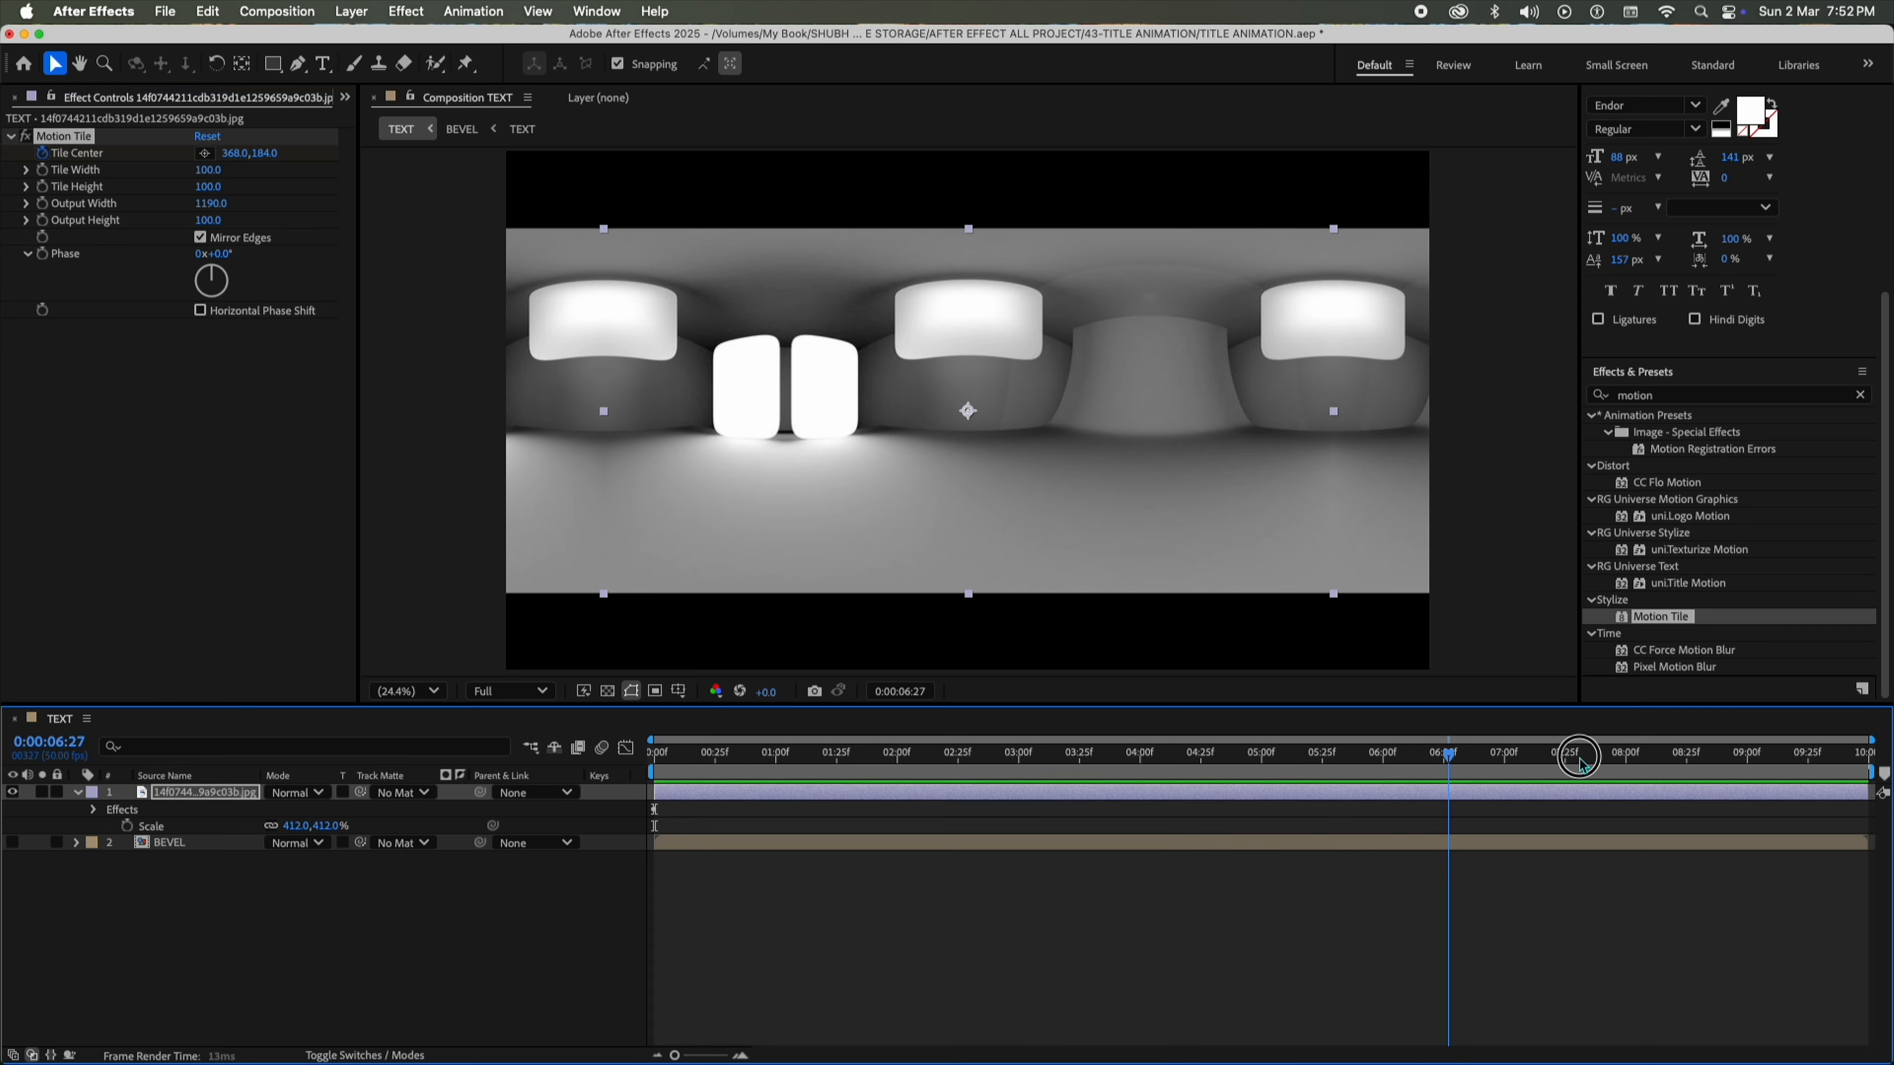
click(1674, 753)
drag(225, 152, 1116, 159)
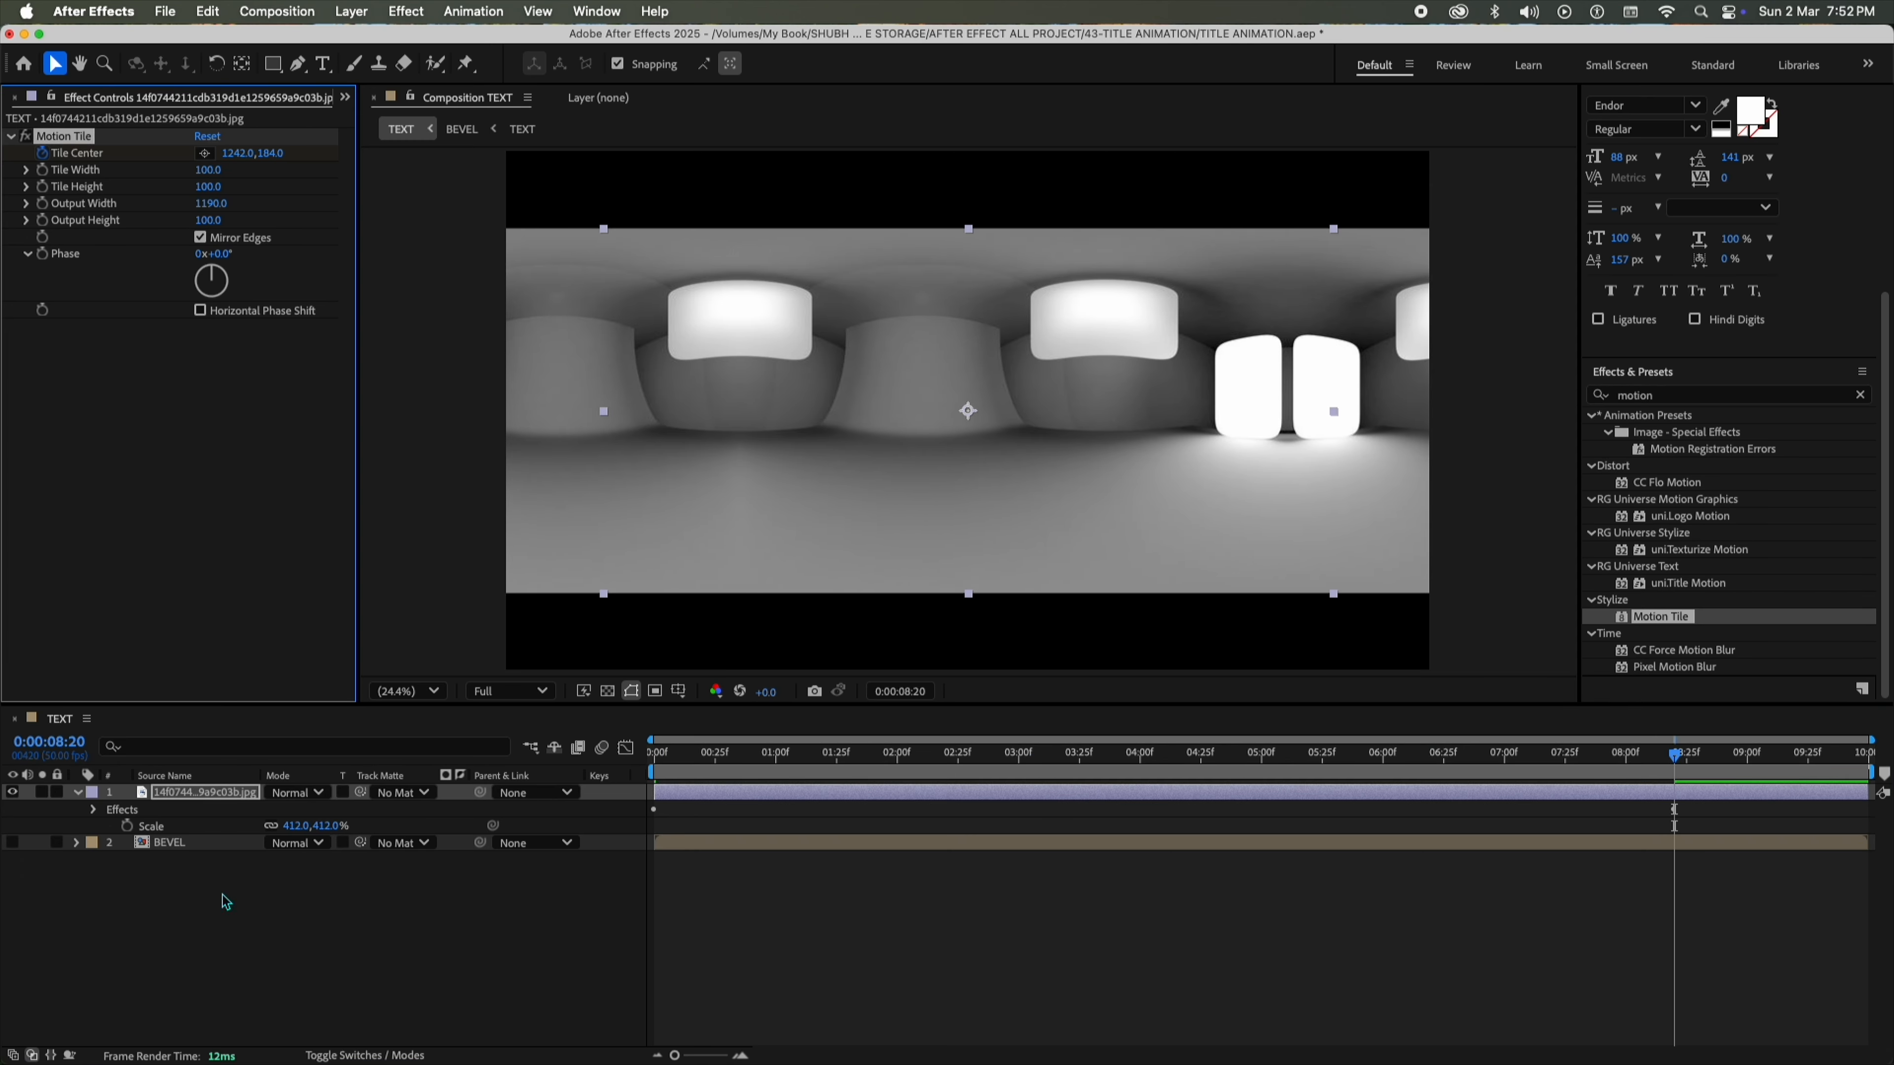
Pre-compose the animated image layer into a new composition named REFLACITON MAP.
right_click(220, 793)
click(313, 913)
text(RE)
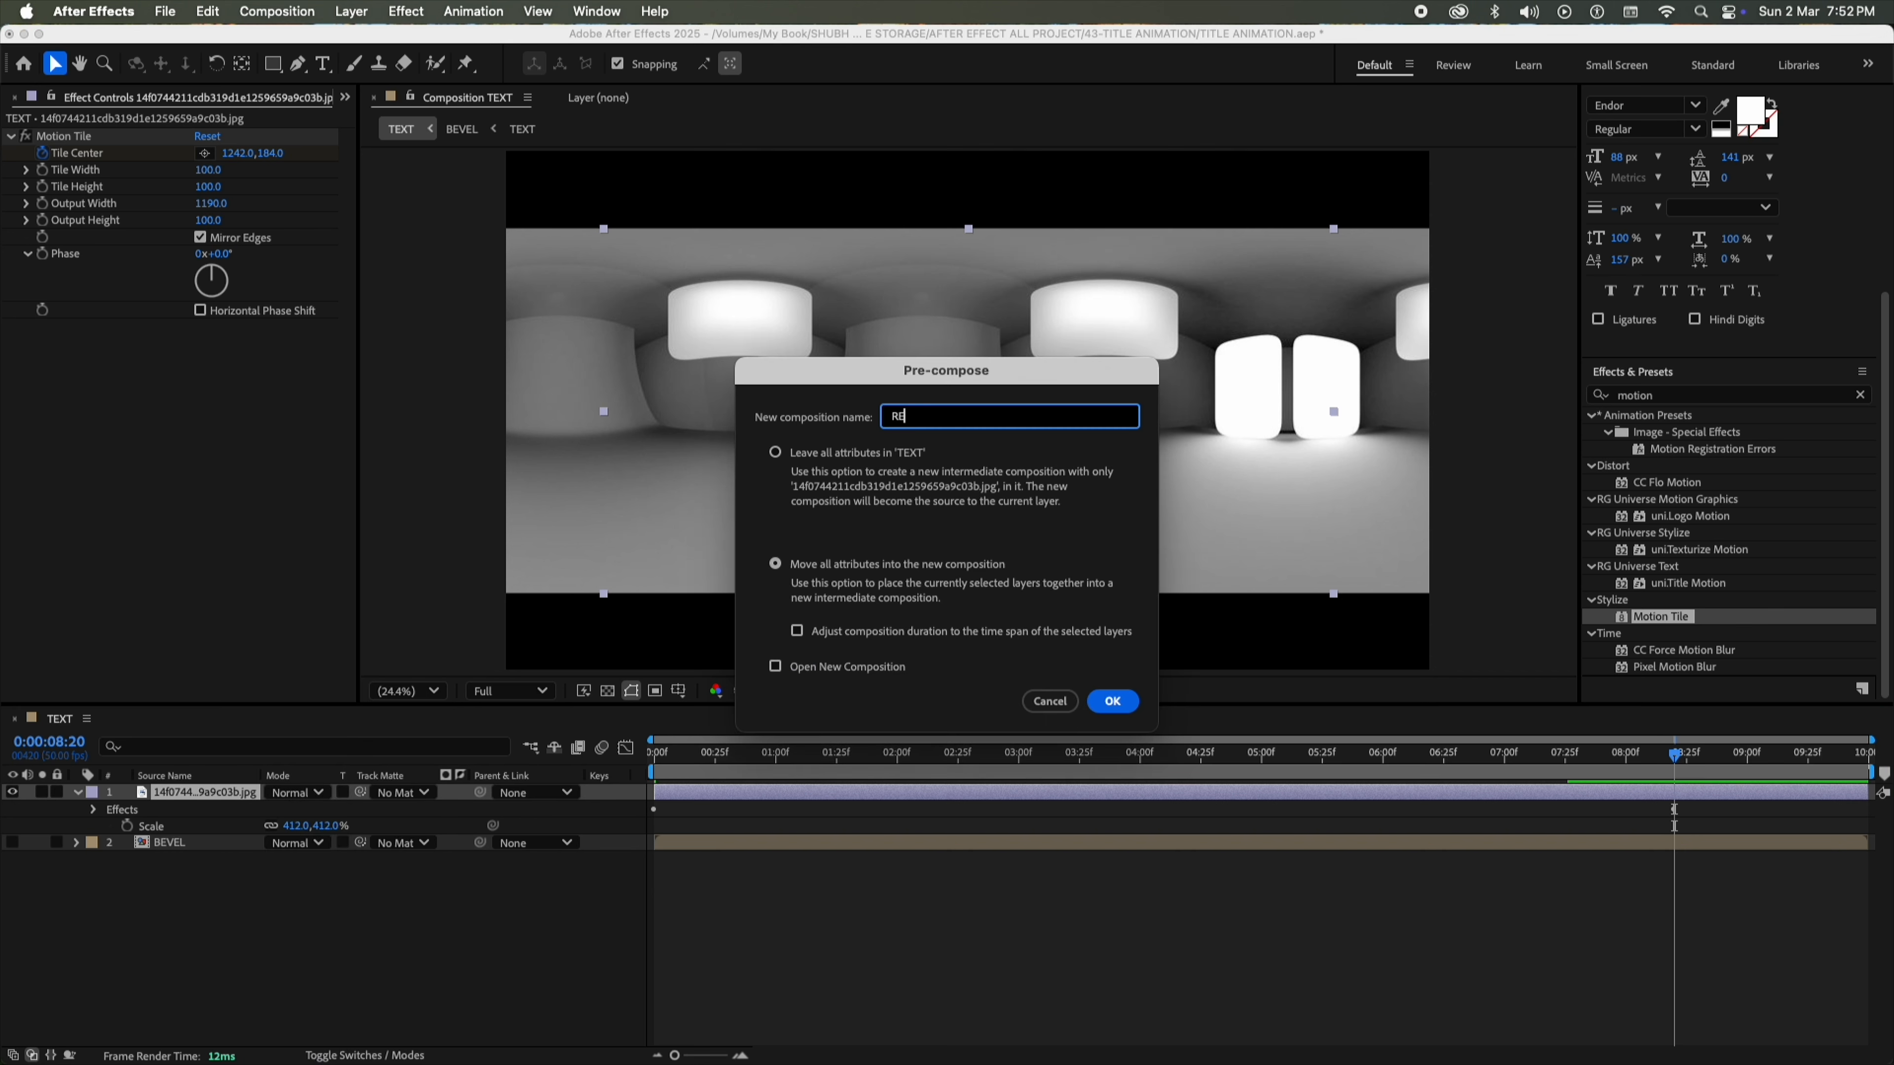
text(FLACITON MAP)
key(Return)
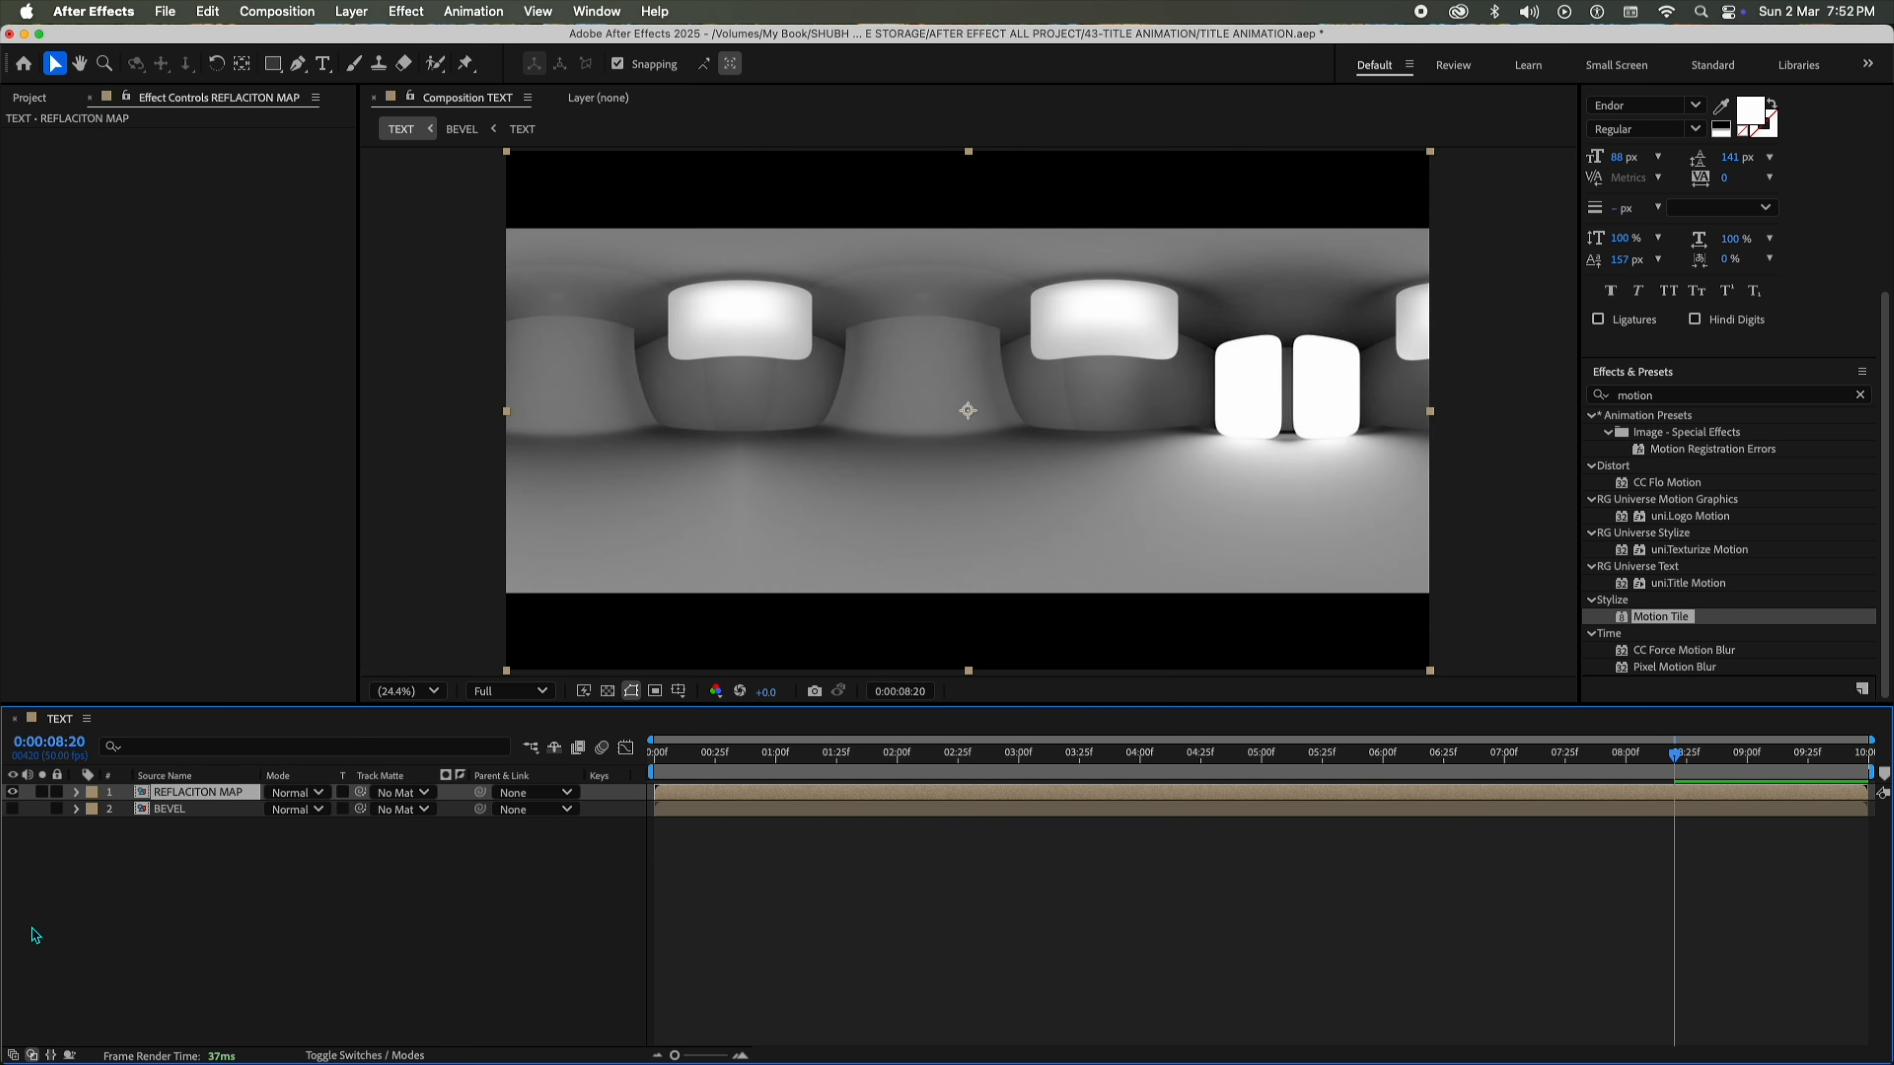
Add the TEXT composition above the REFLACITON MAP layer and use it as that layer's track matte.
click(30, 98)
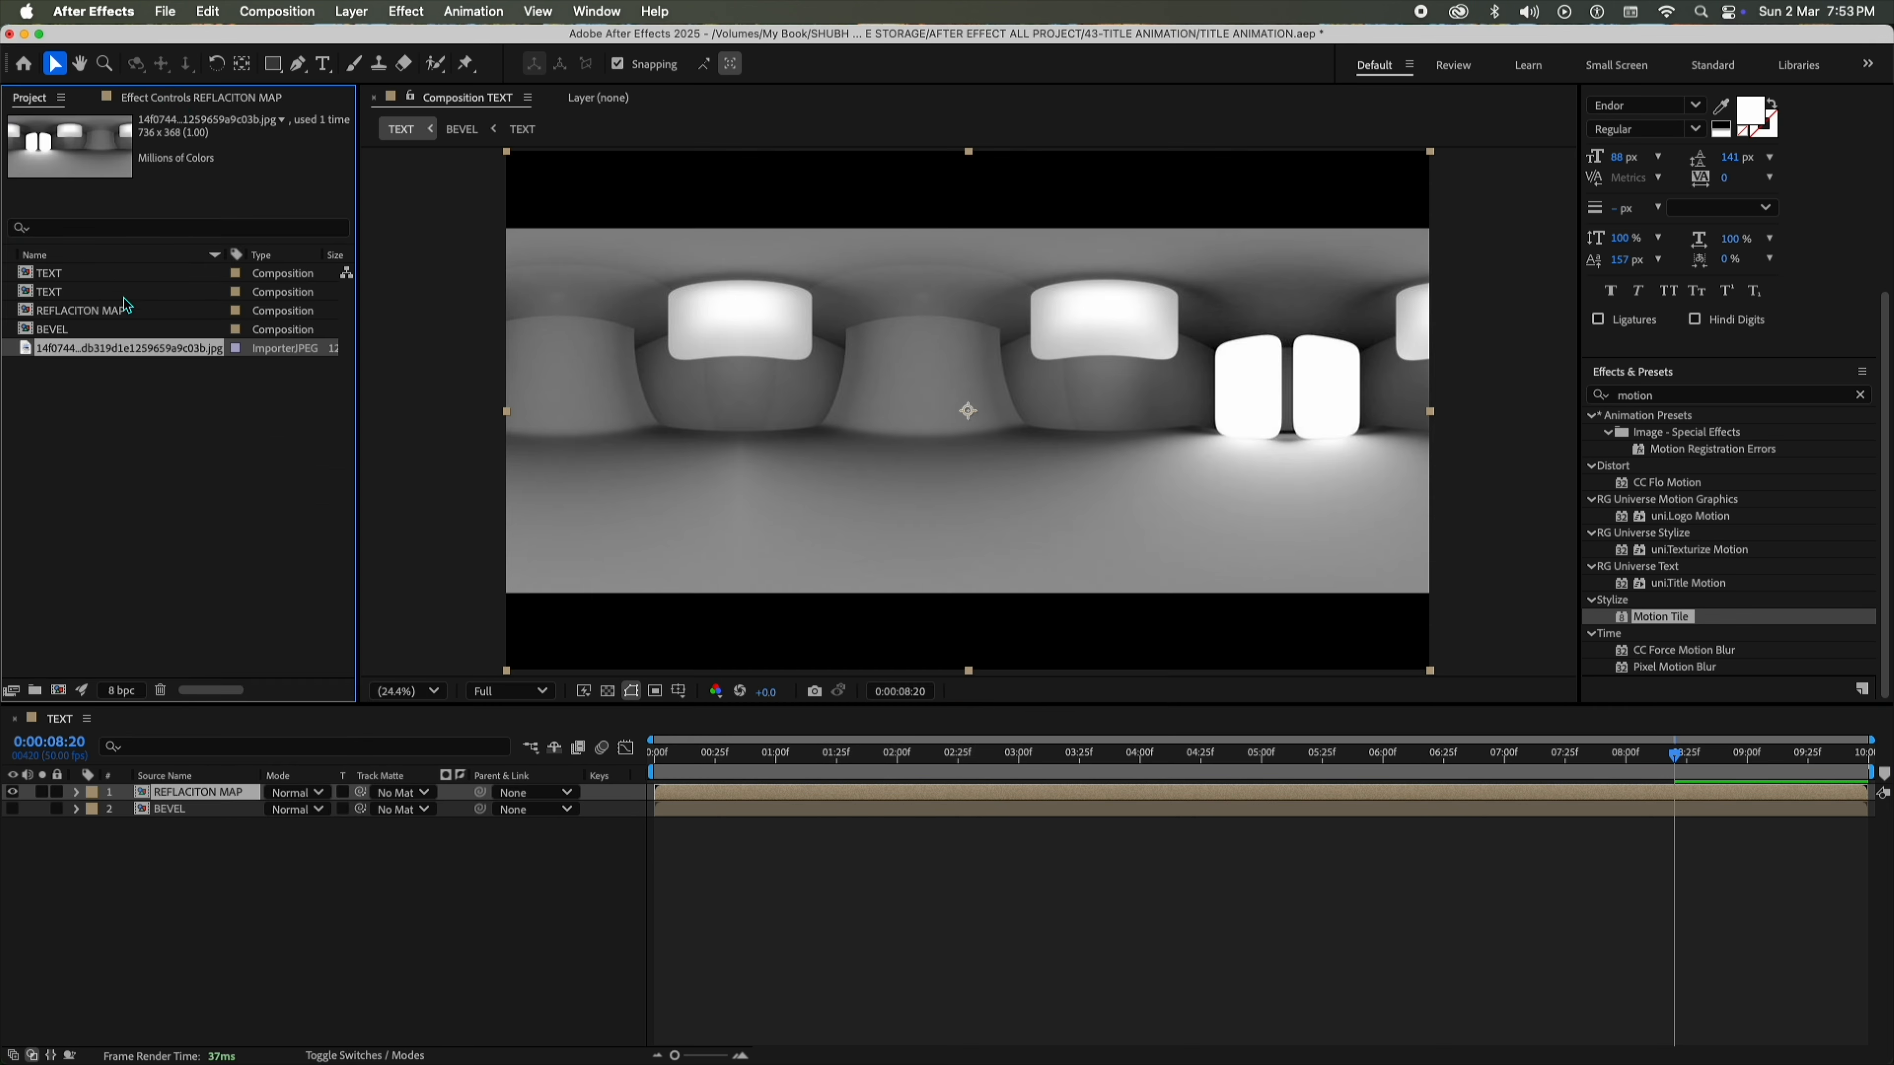
click(100, 293)
double_click(117, 276)
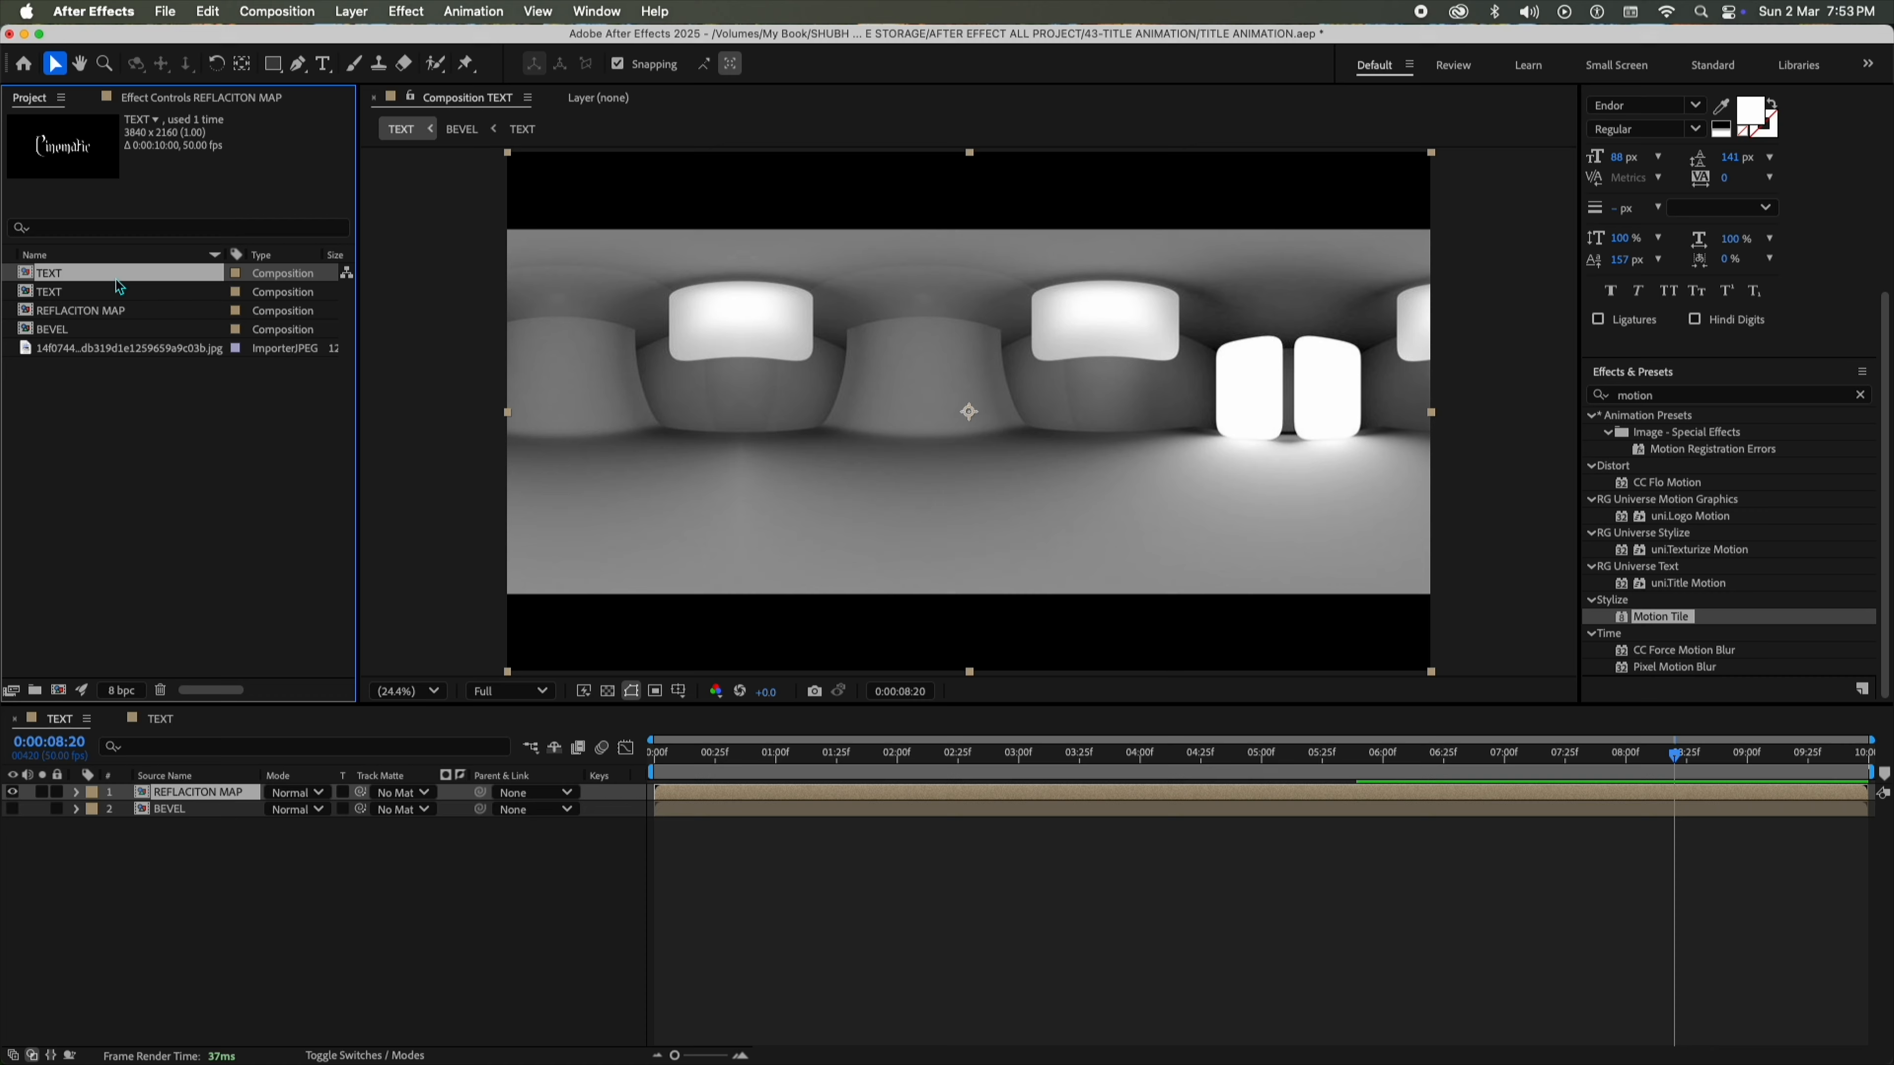
drag(117, 278, 209, 791)
click(403, 809)
click(406, 863)
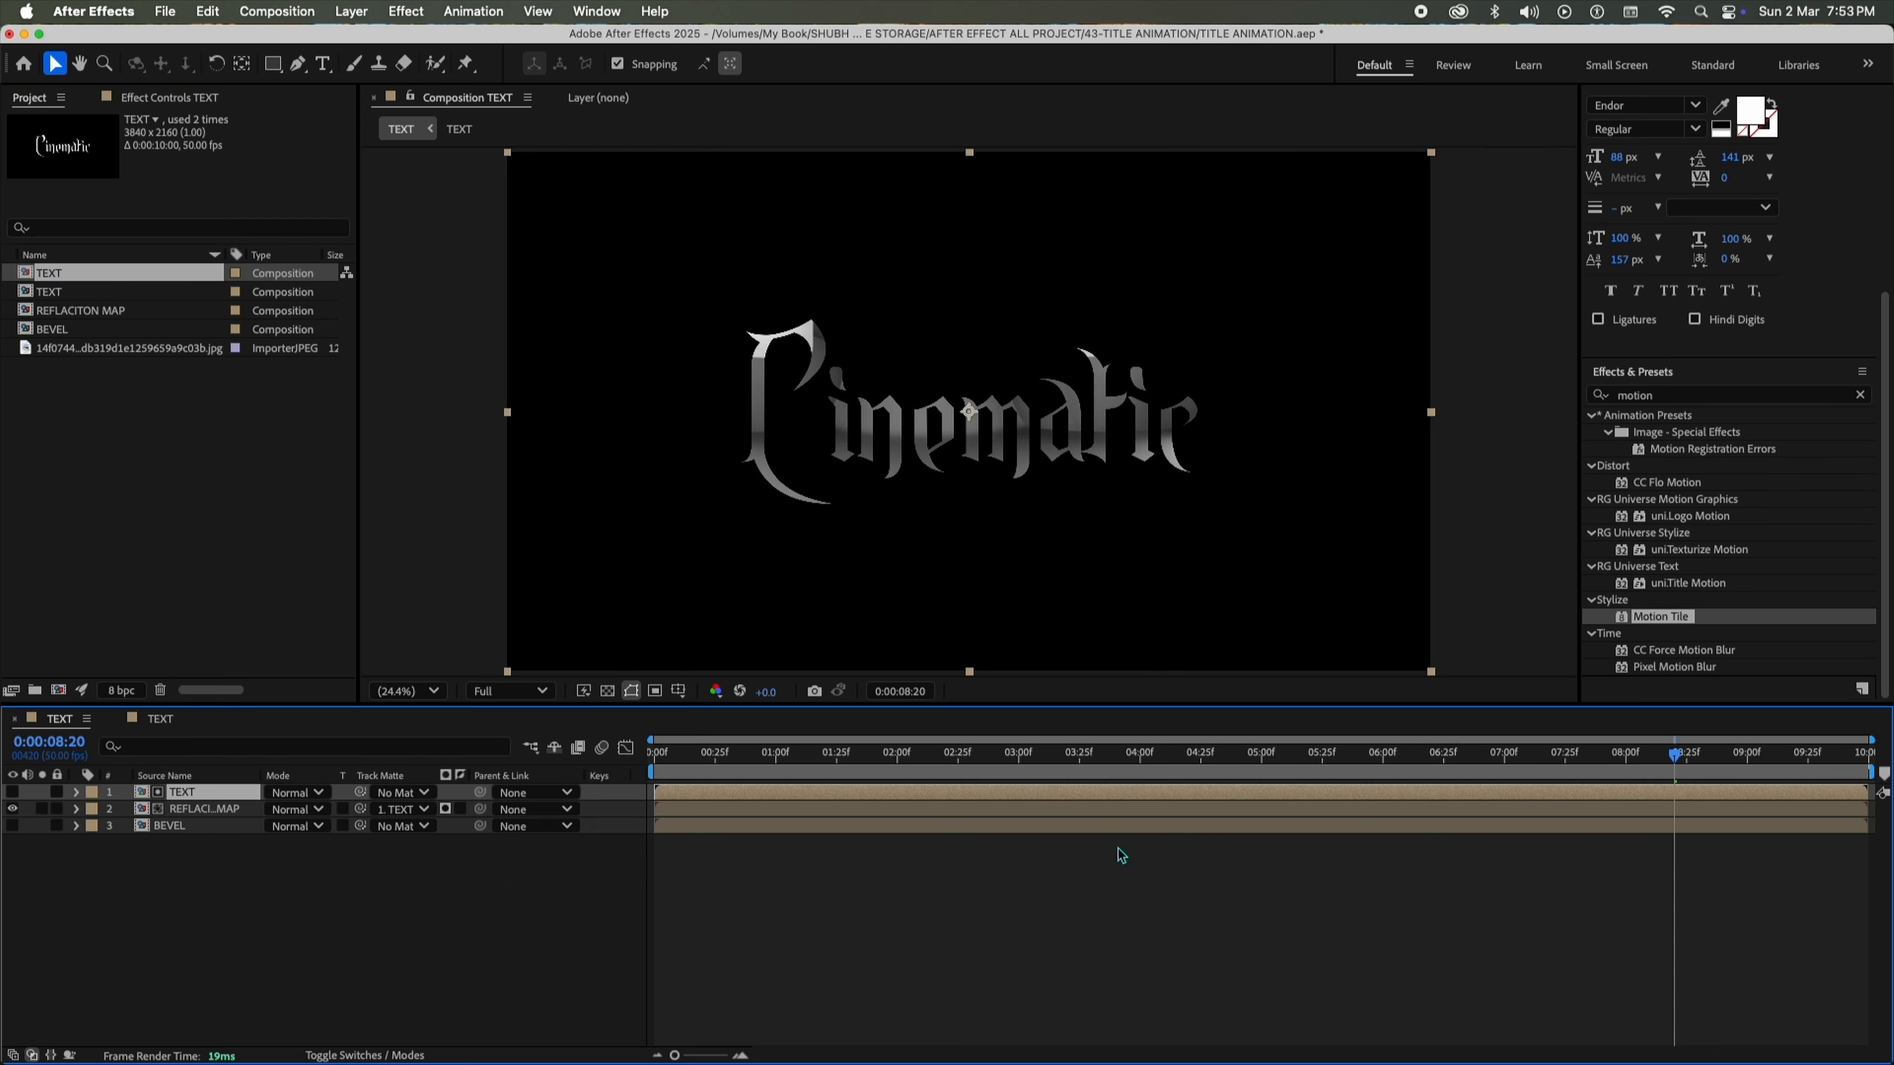
Move the current time to 0:00:02:19 and apply the CC Glass effect to the REFLACITON MAP layer.
drag(660, 745, 945, 756)
click(1670, 396)
text(cc gl)
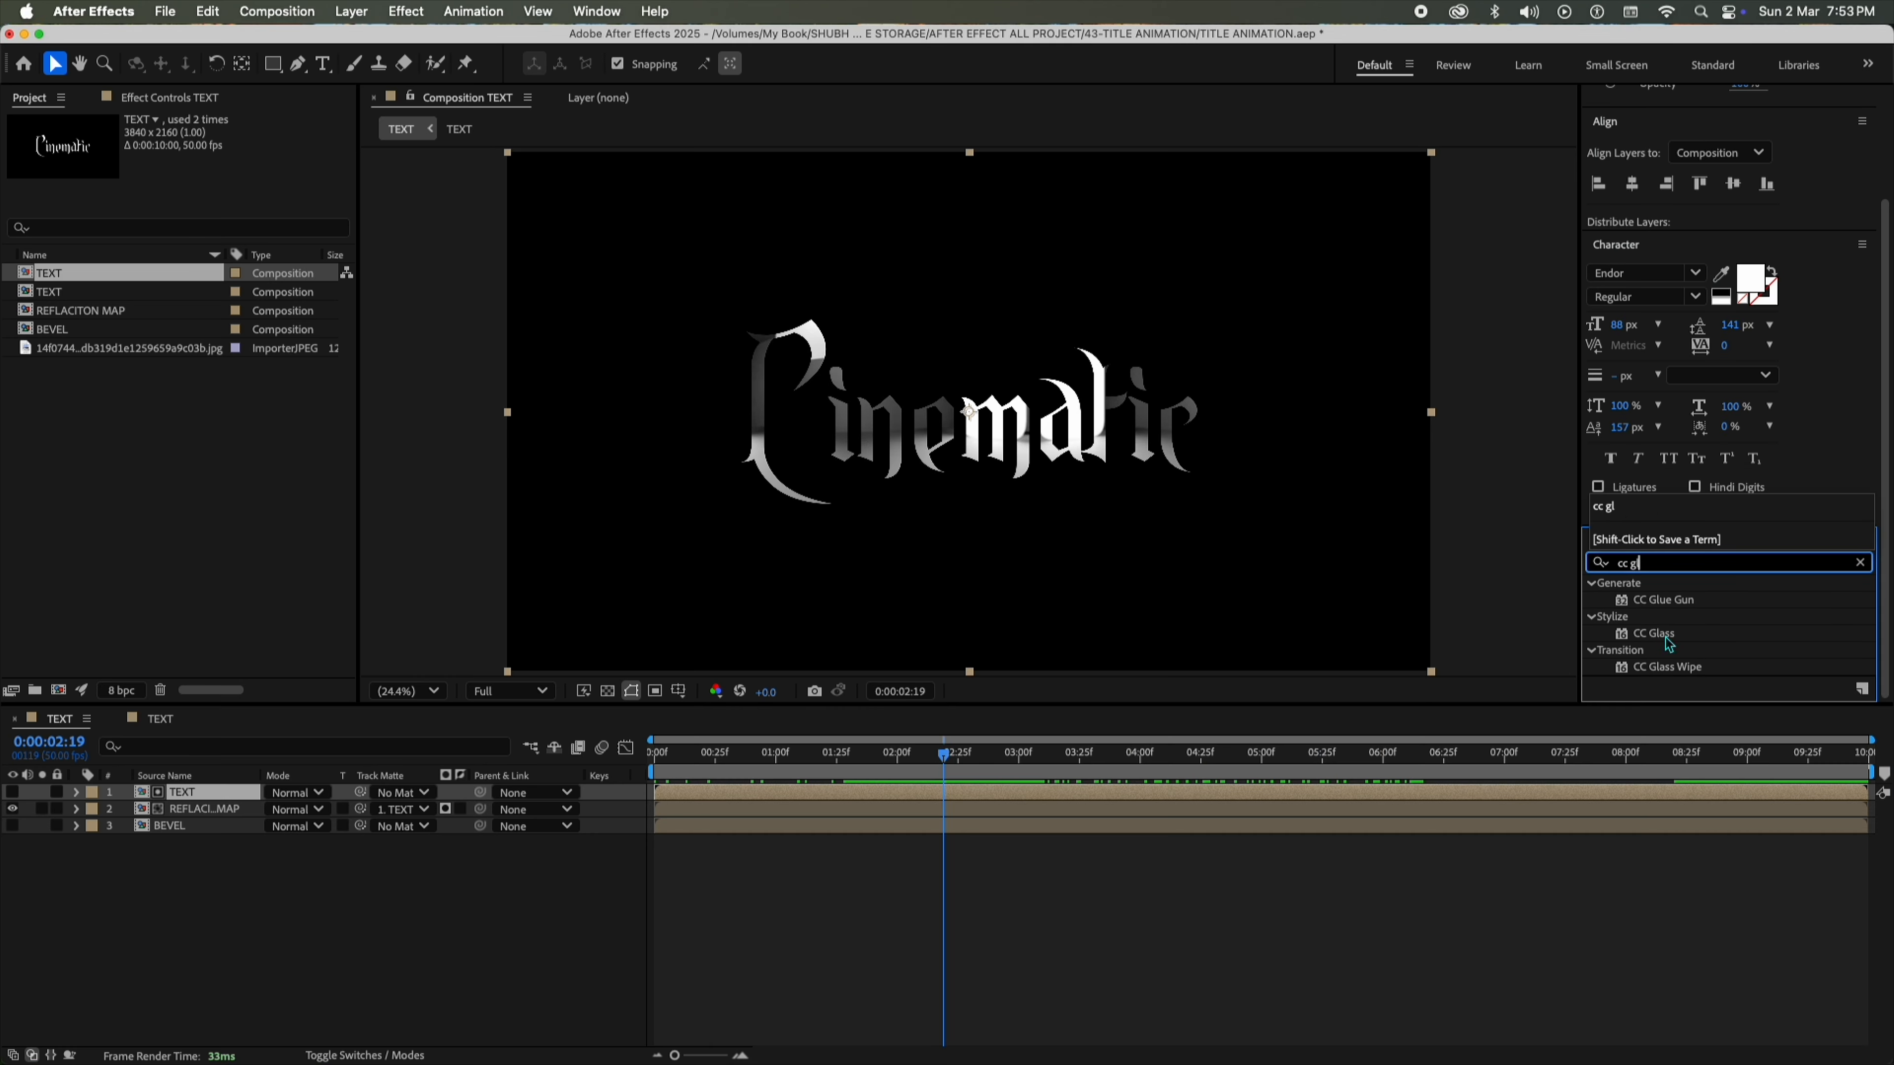
drag(1669, 643, 198, 810)
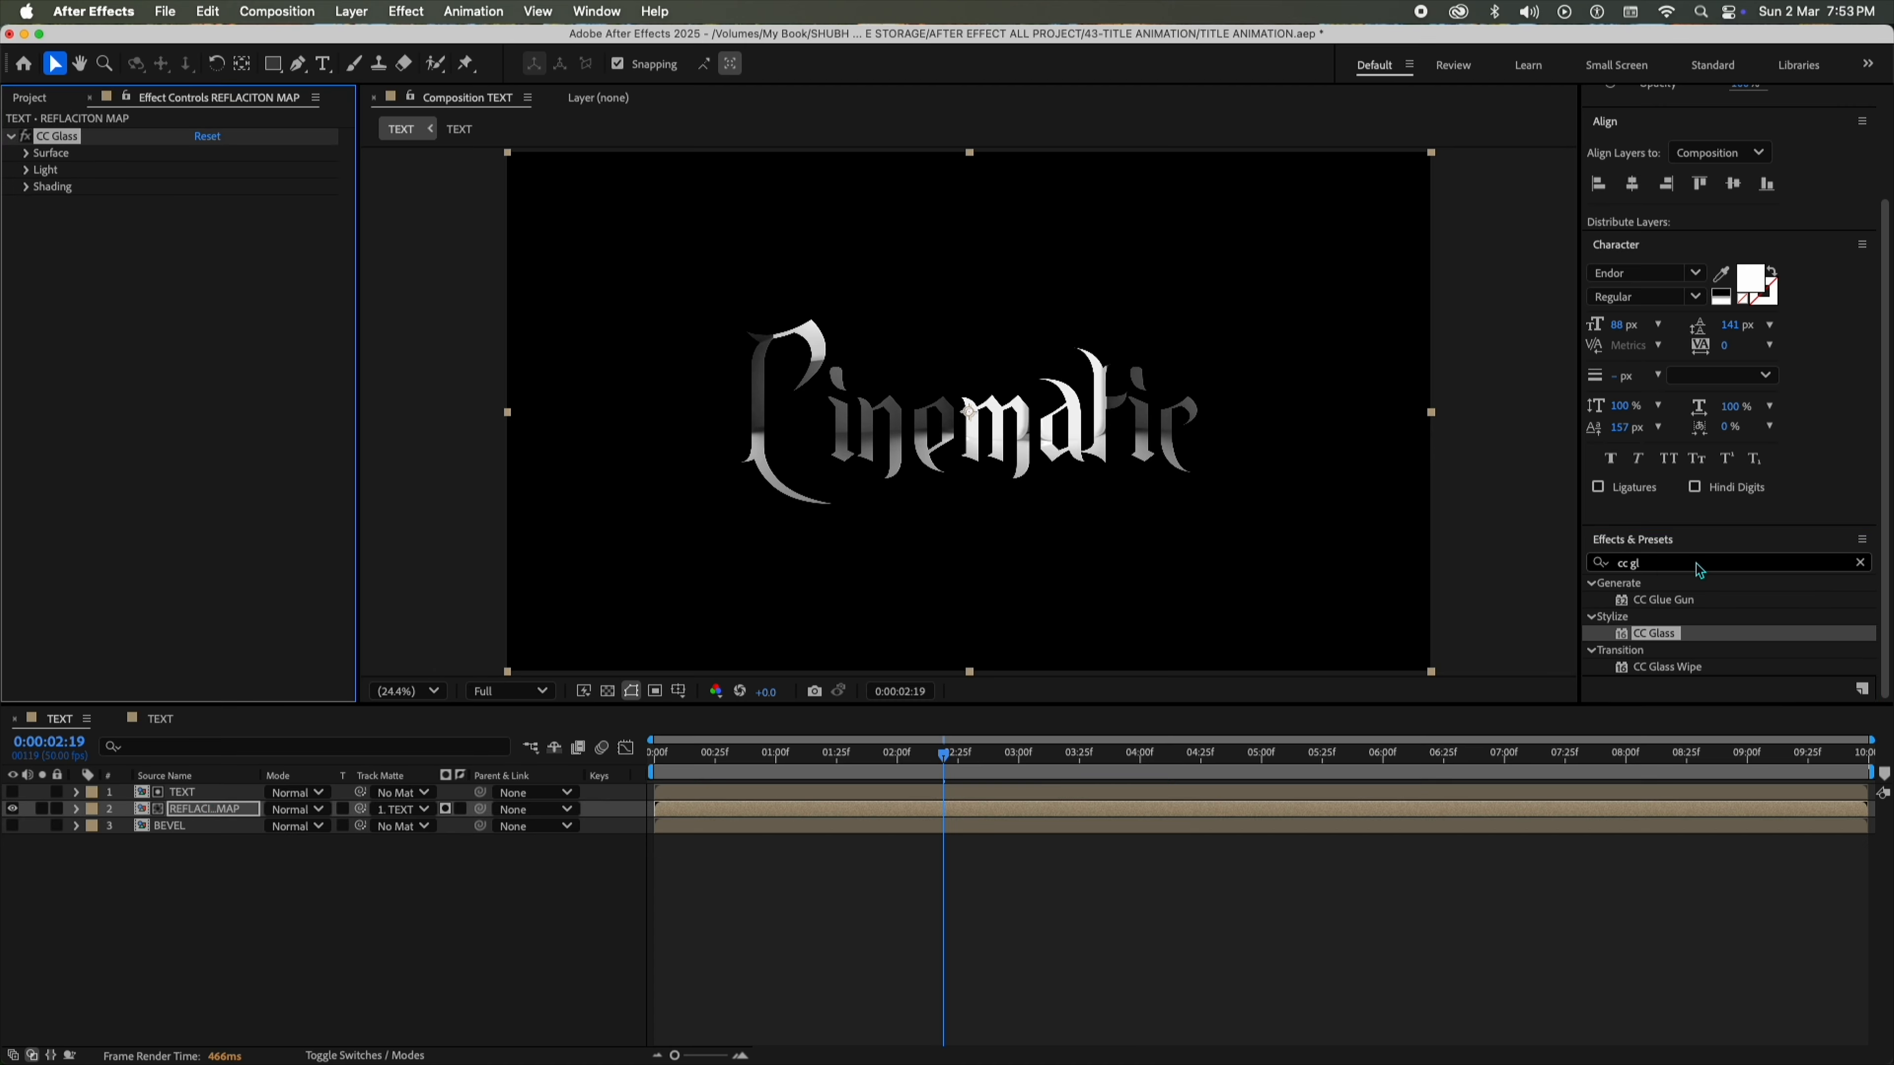
Find the CC Blobbylize effect and apply it to the REFLACITON MAP layer.
click(1715, 563)
text(cc blo)
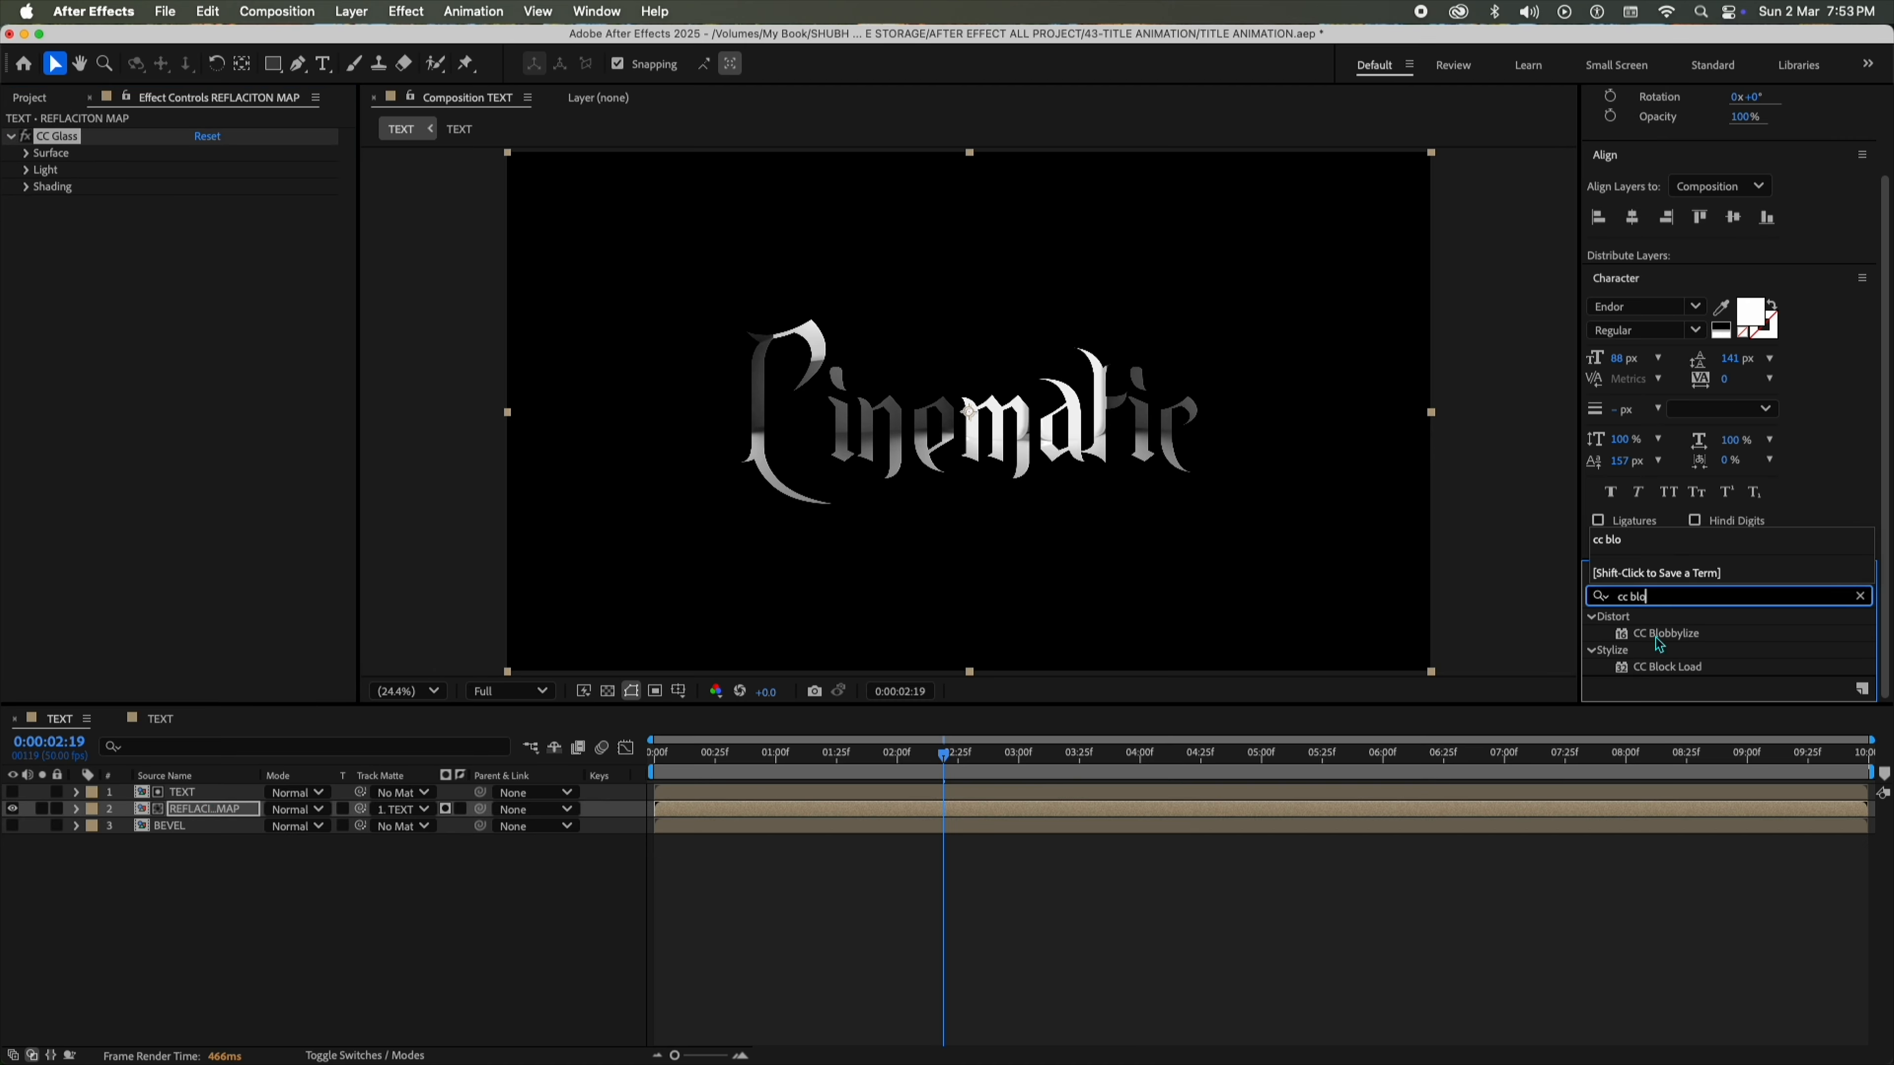
drag(1660, 645, 179, 809)
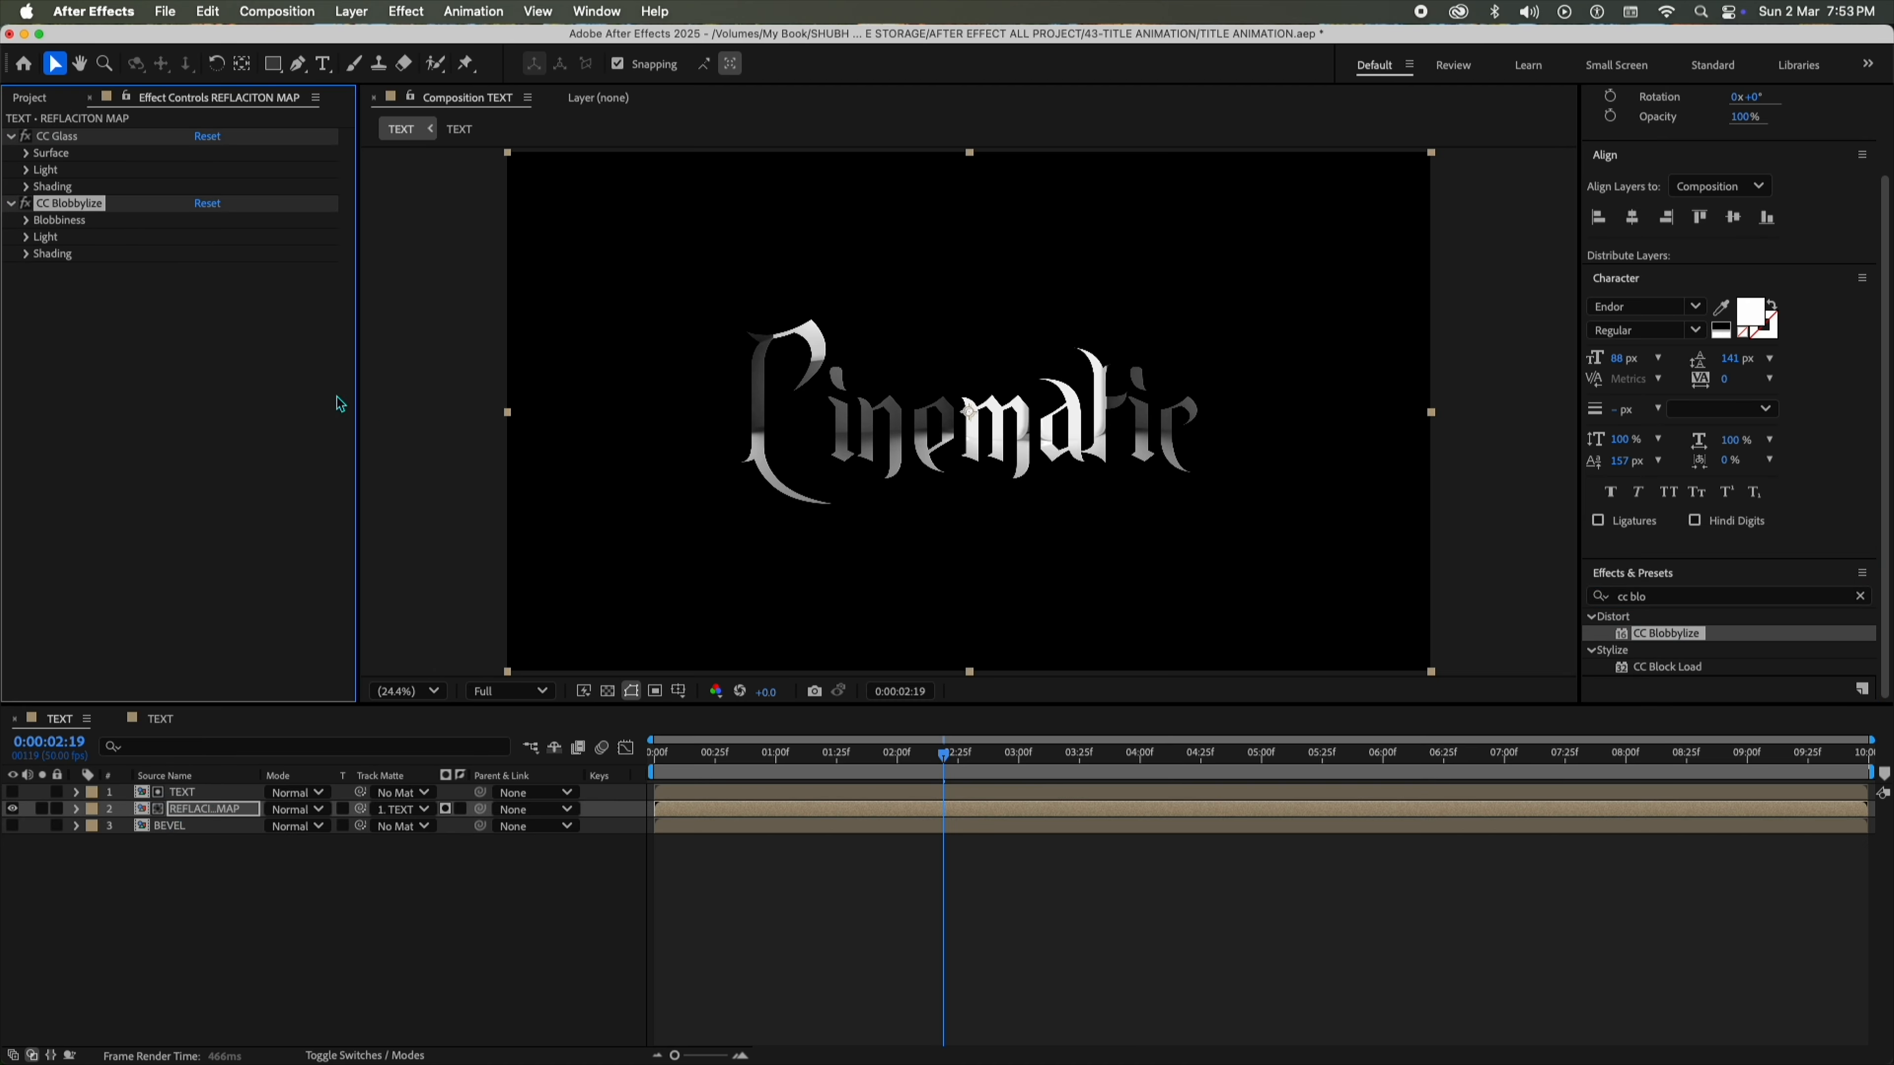
Set CC Glass's Bump Map to the BEVEL layer and its surface Property to Luminance.
click(27, 153)
click(224, 171)
click(246, 271)
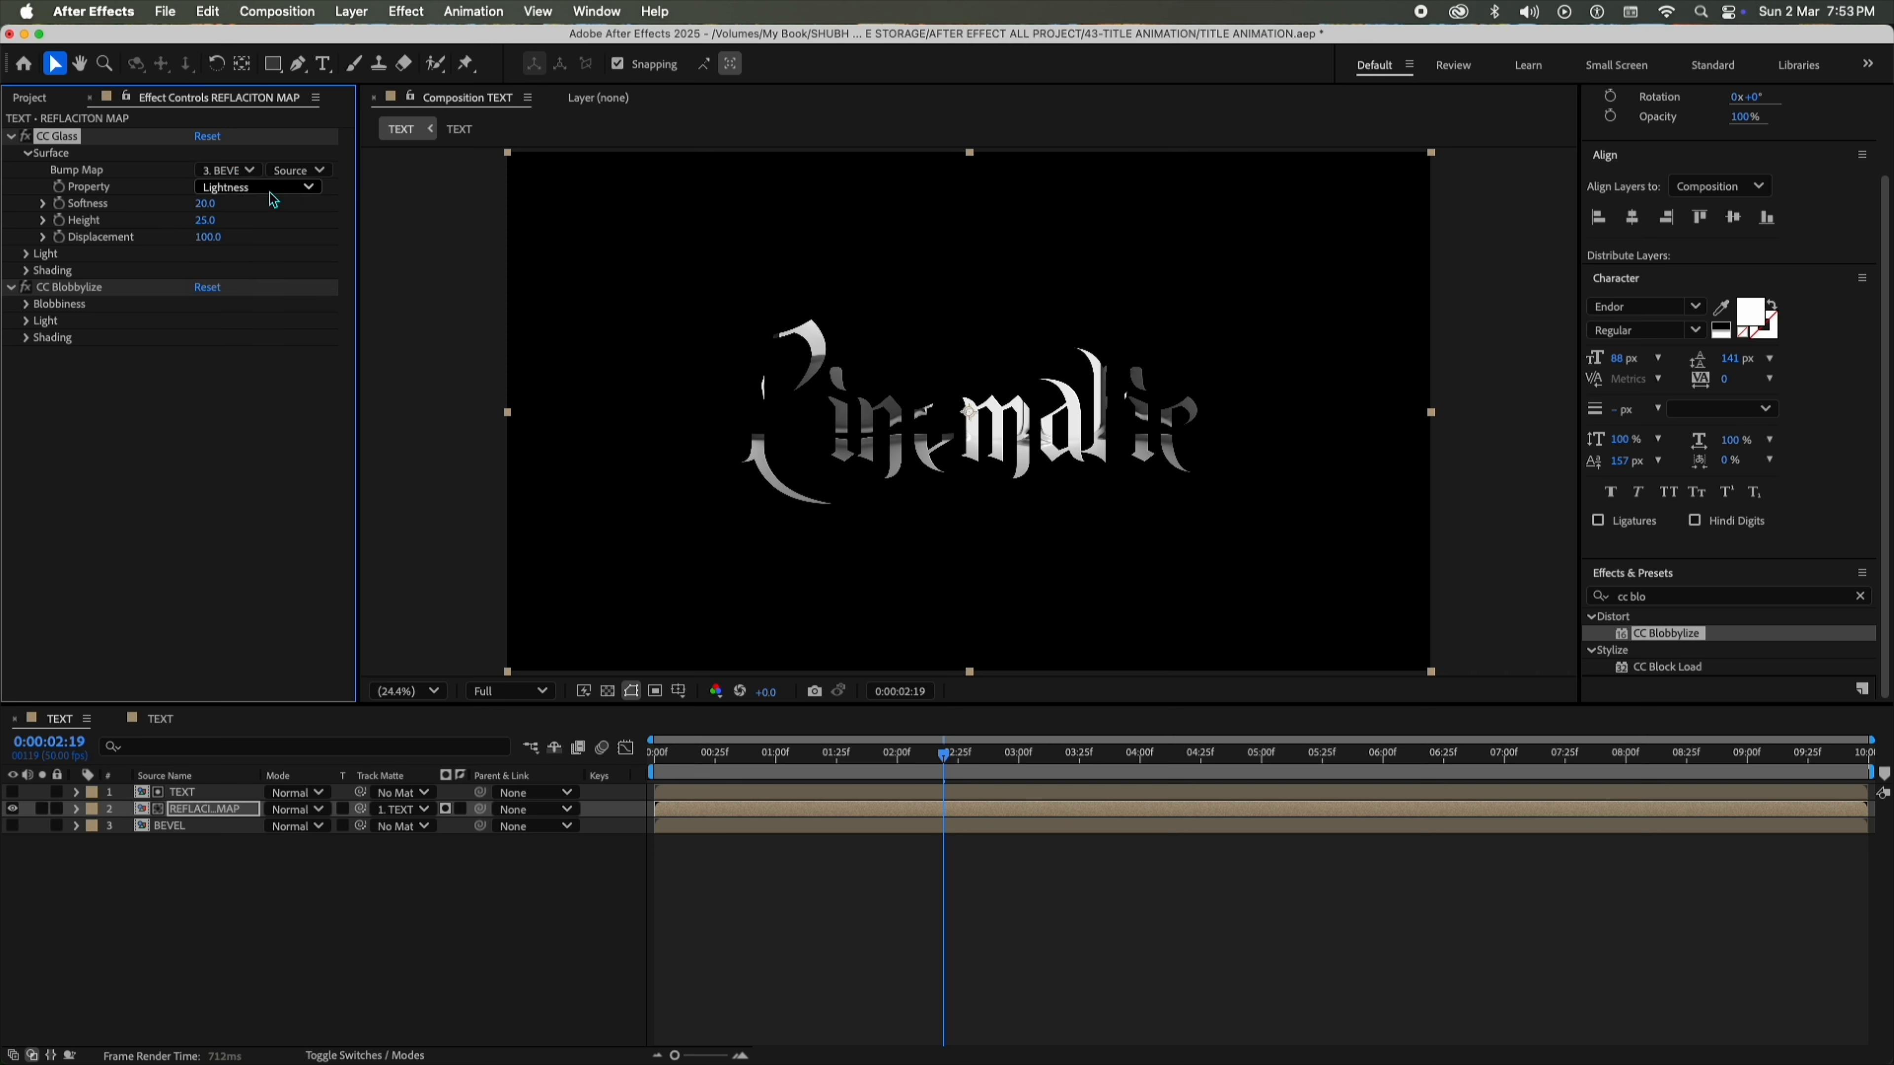
click(271, 191)
click(246, 295)
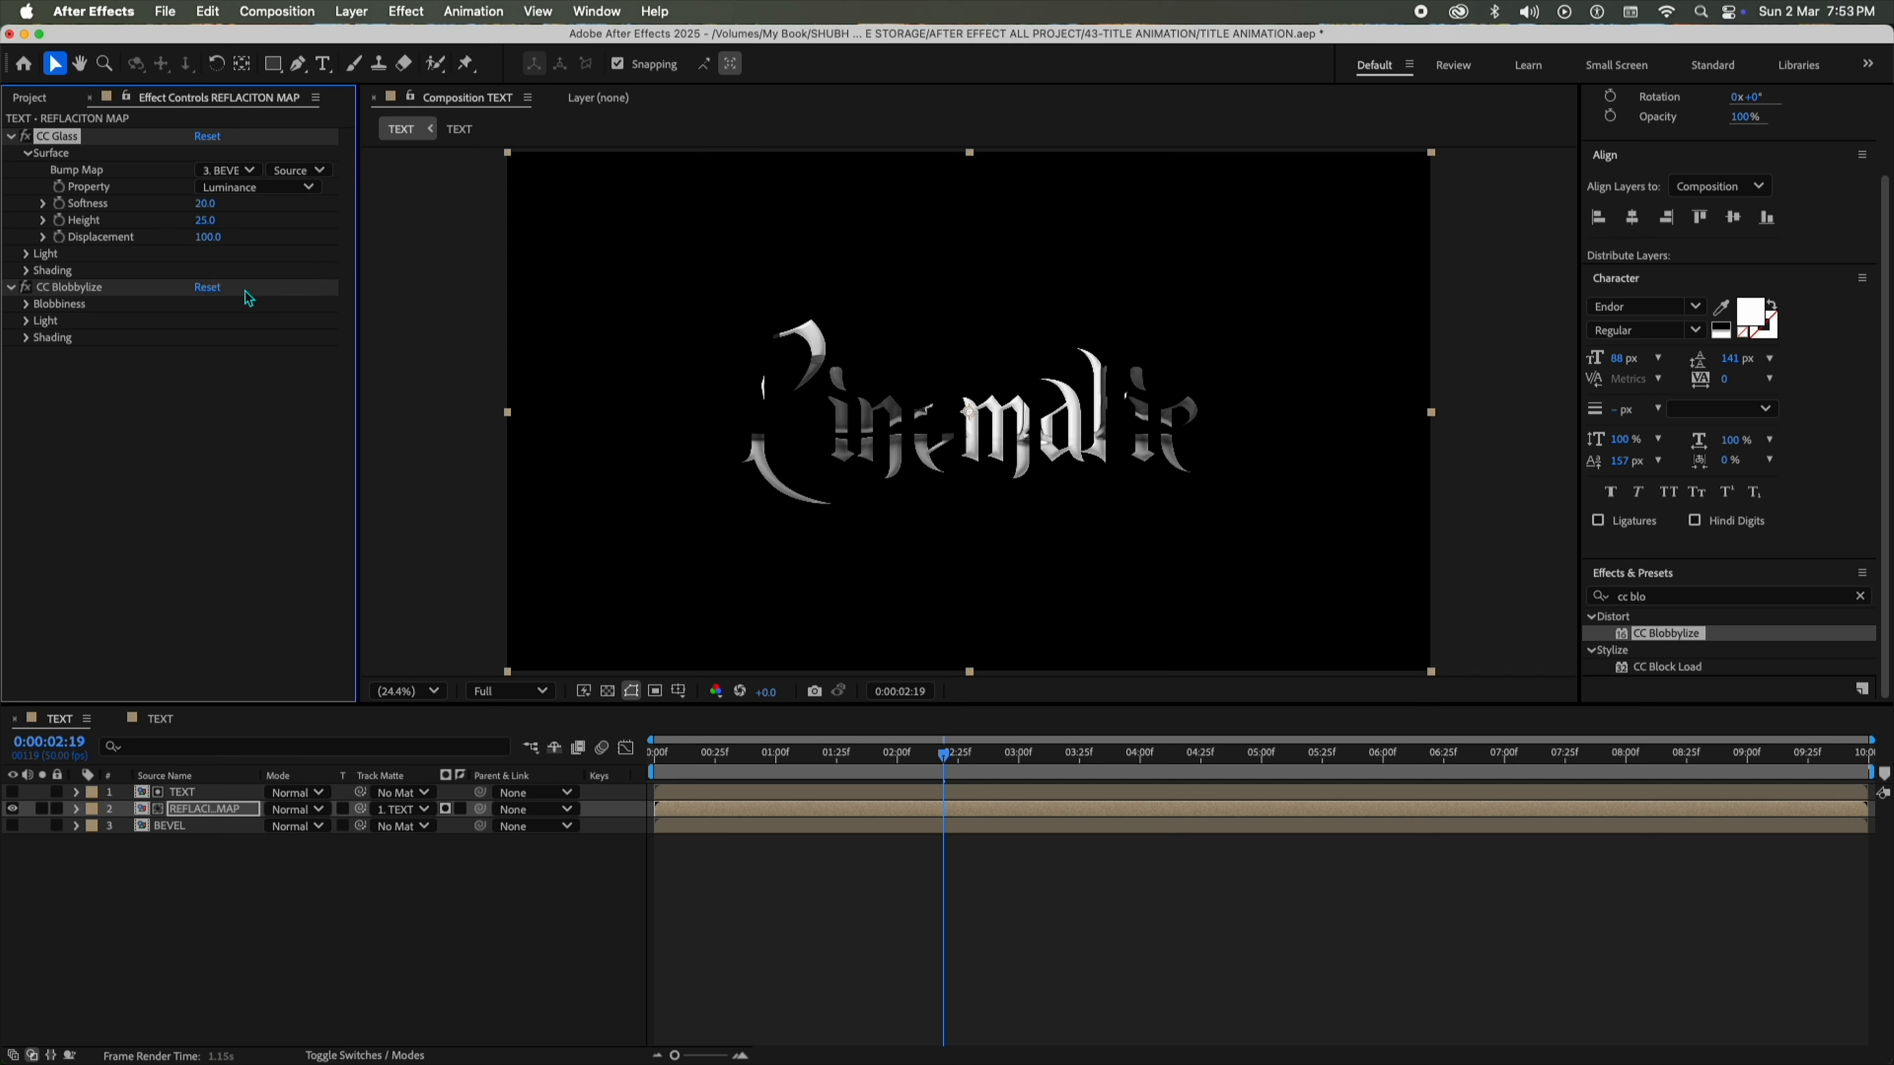
Set CC Blobbylize's Blob Layer to the BEVEL layer and its Property to Alpha.
click(26, 304)
click(224, 320)
click(246, 411)
click(239, 339)
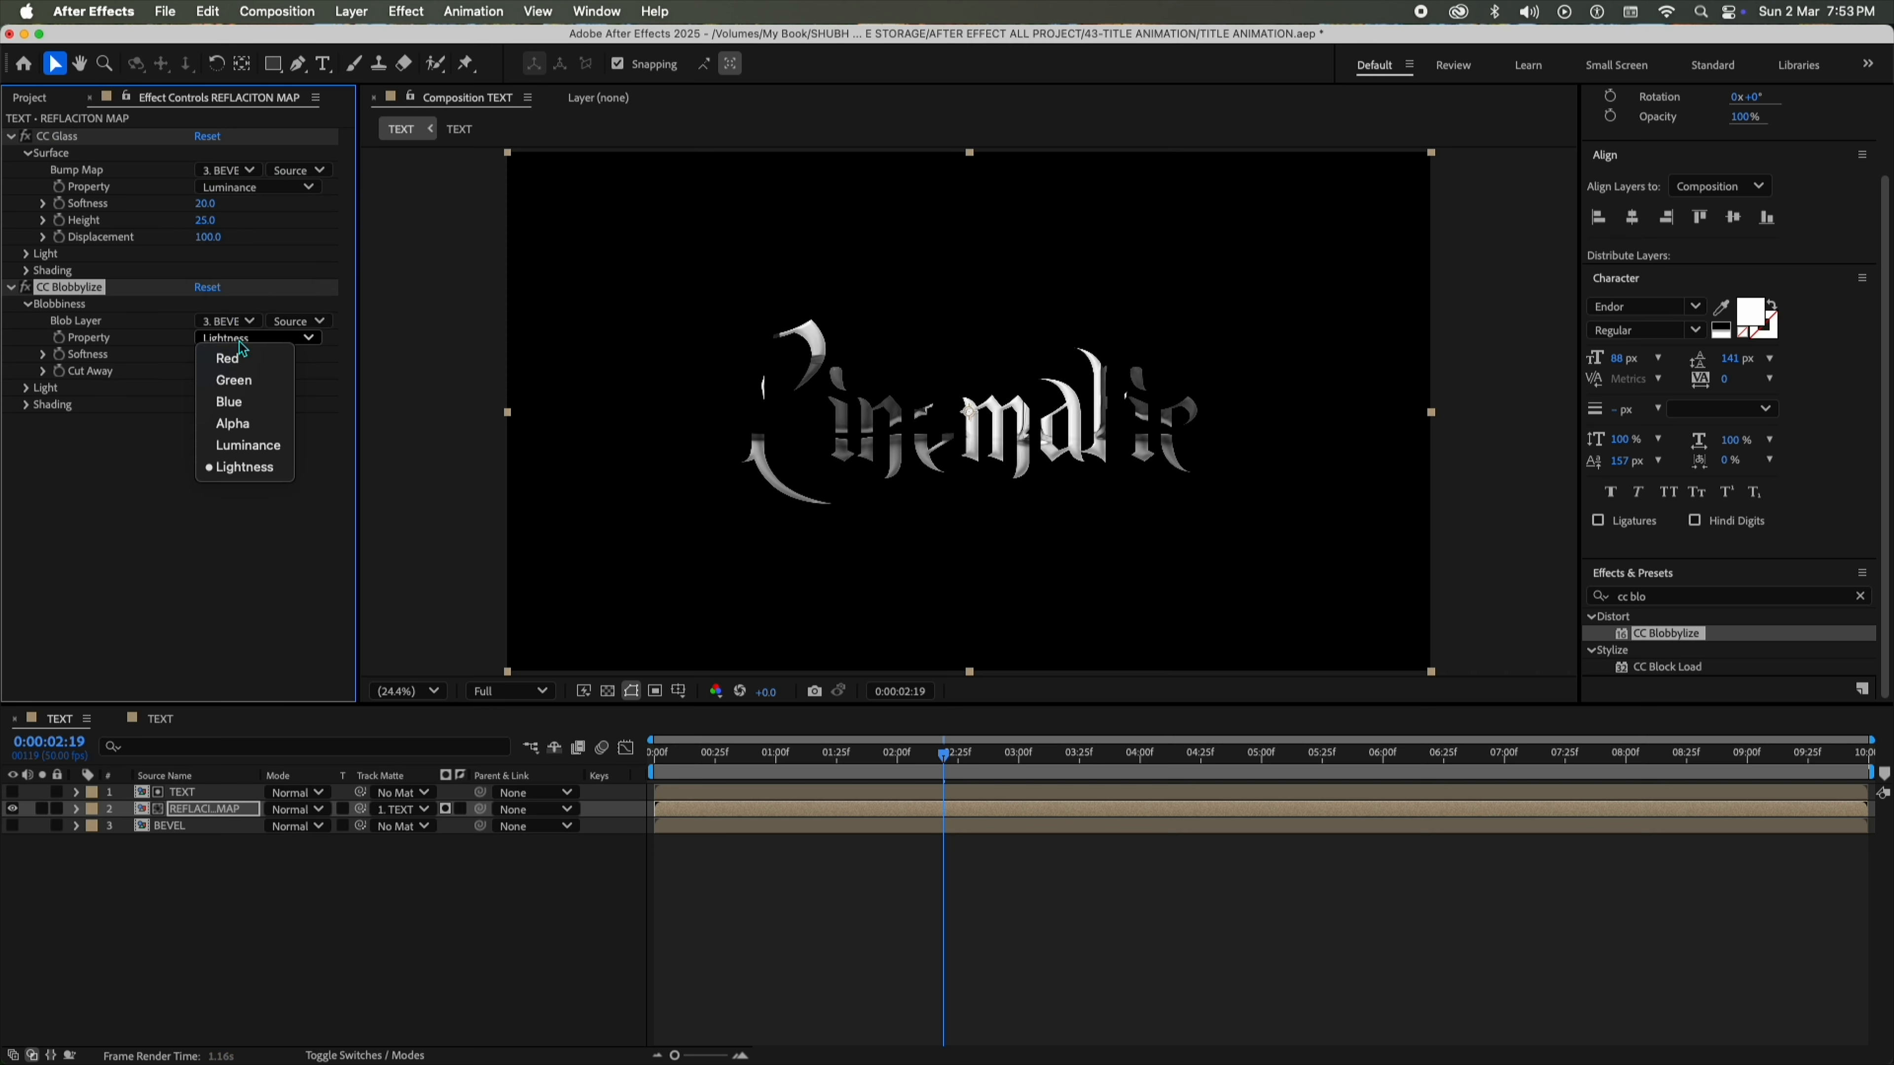
click(233, 423)
Set CC Glass's surface Softness to 2, Height to 15 and Displacement to 86.
click(205, 203)
text(2)
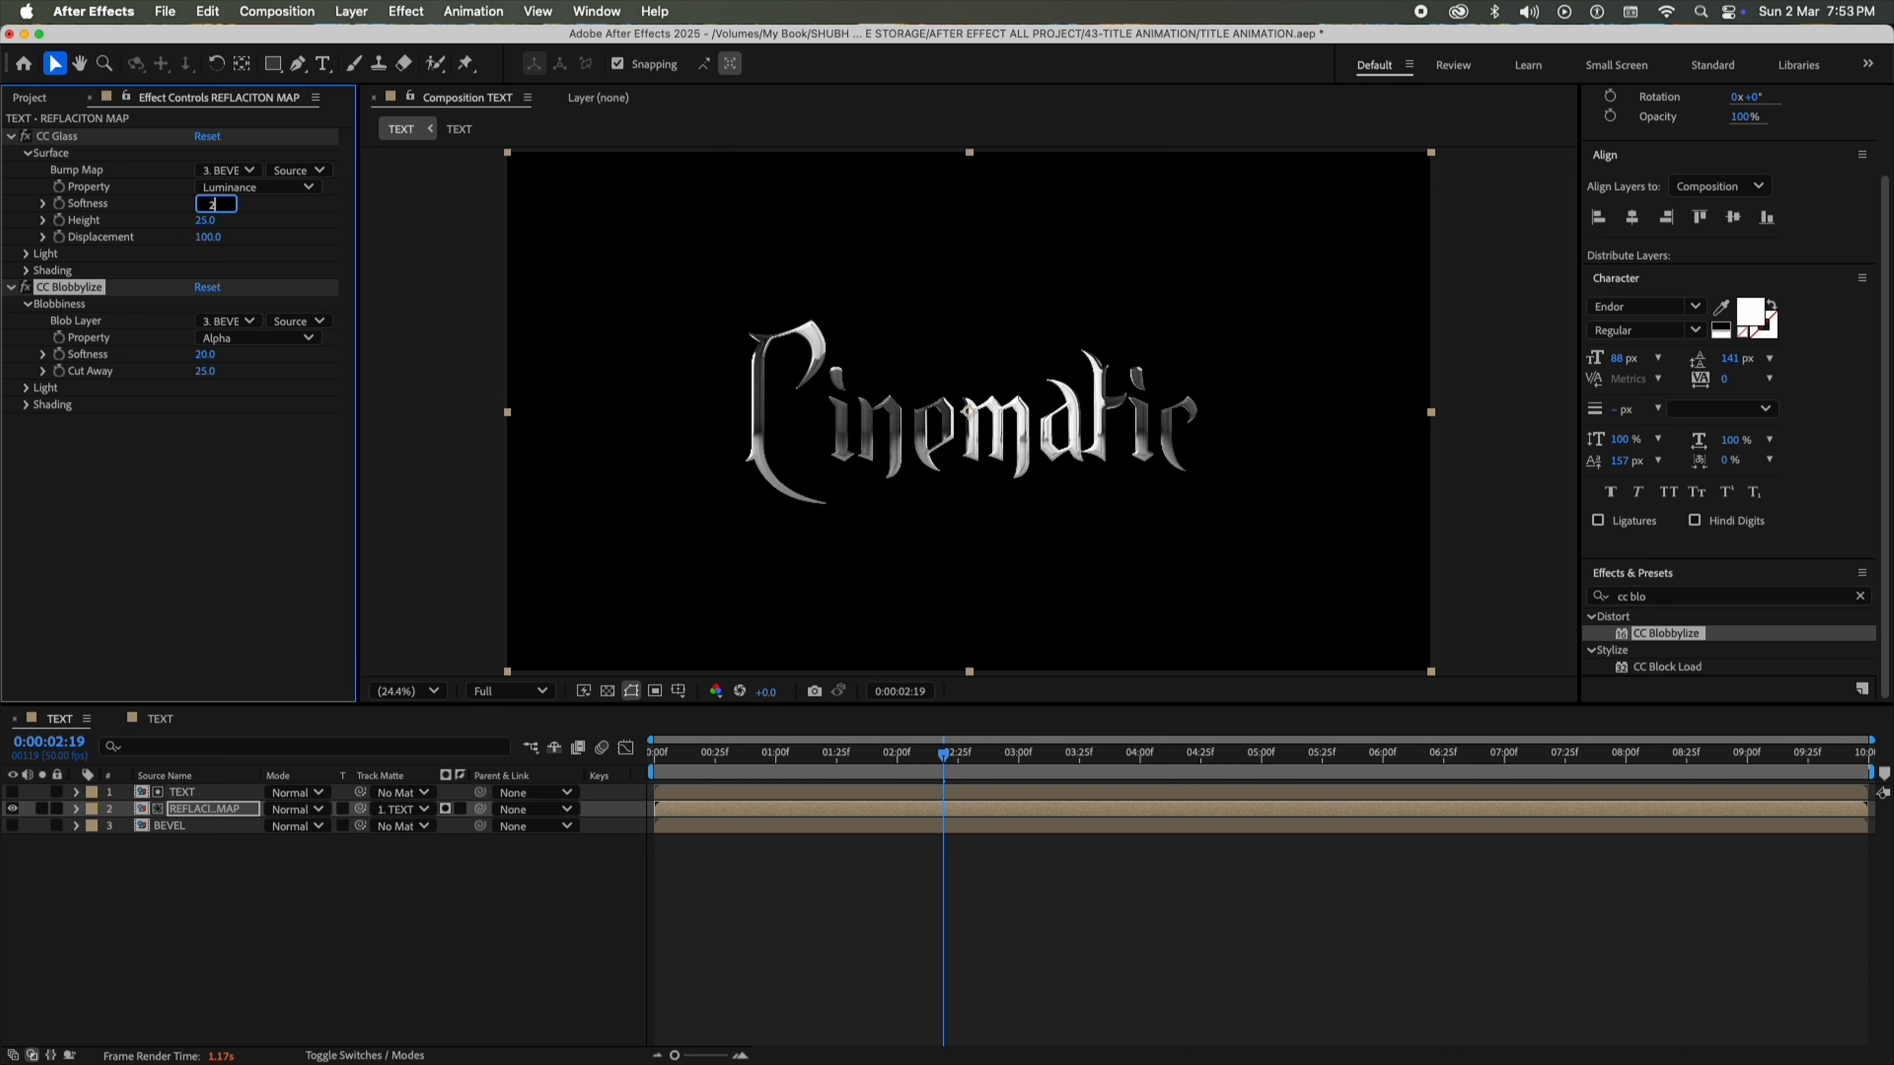
key(Tab)
text(15)
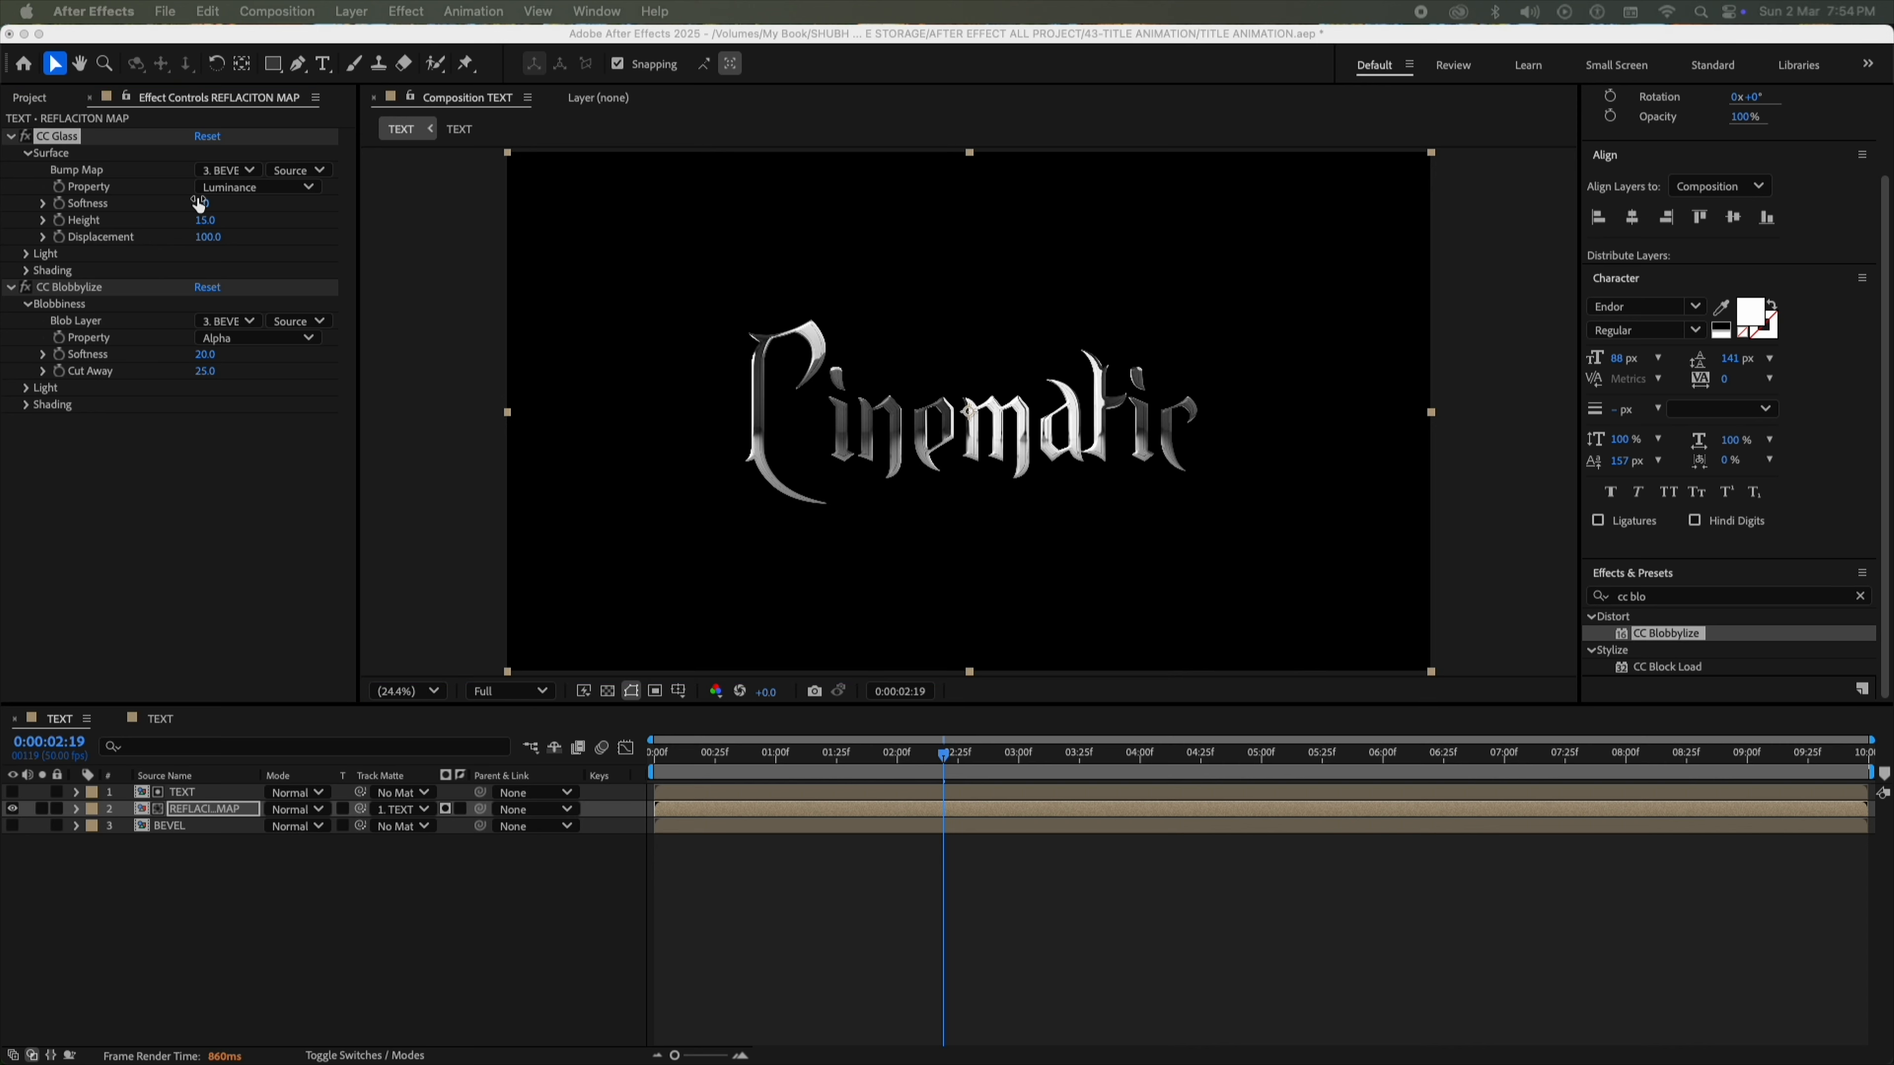
click(214, 239)
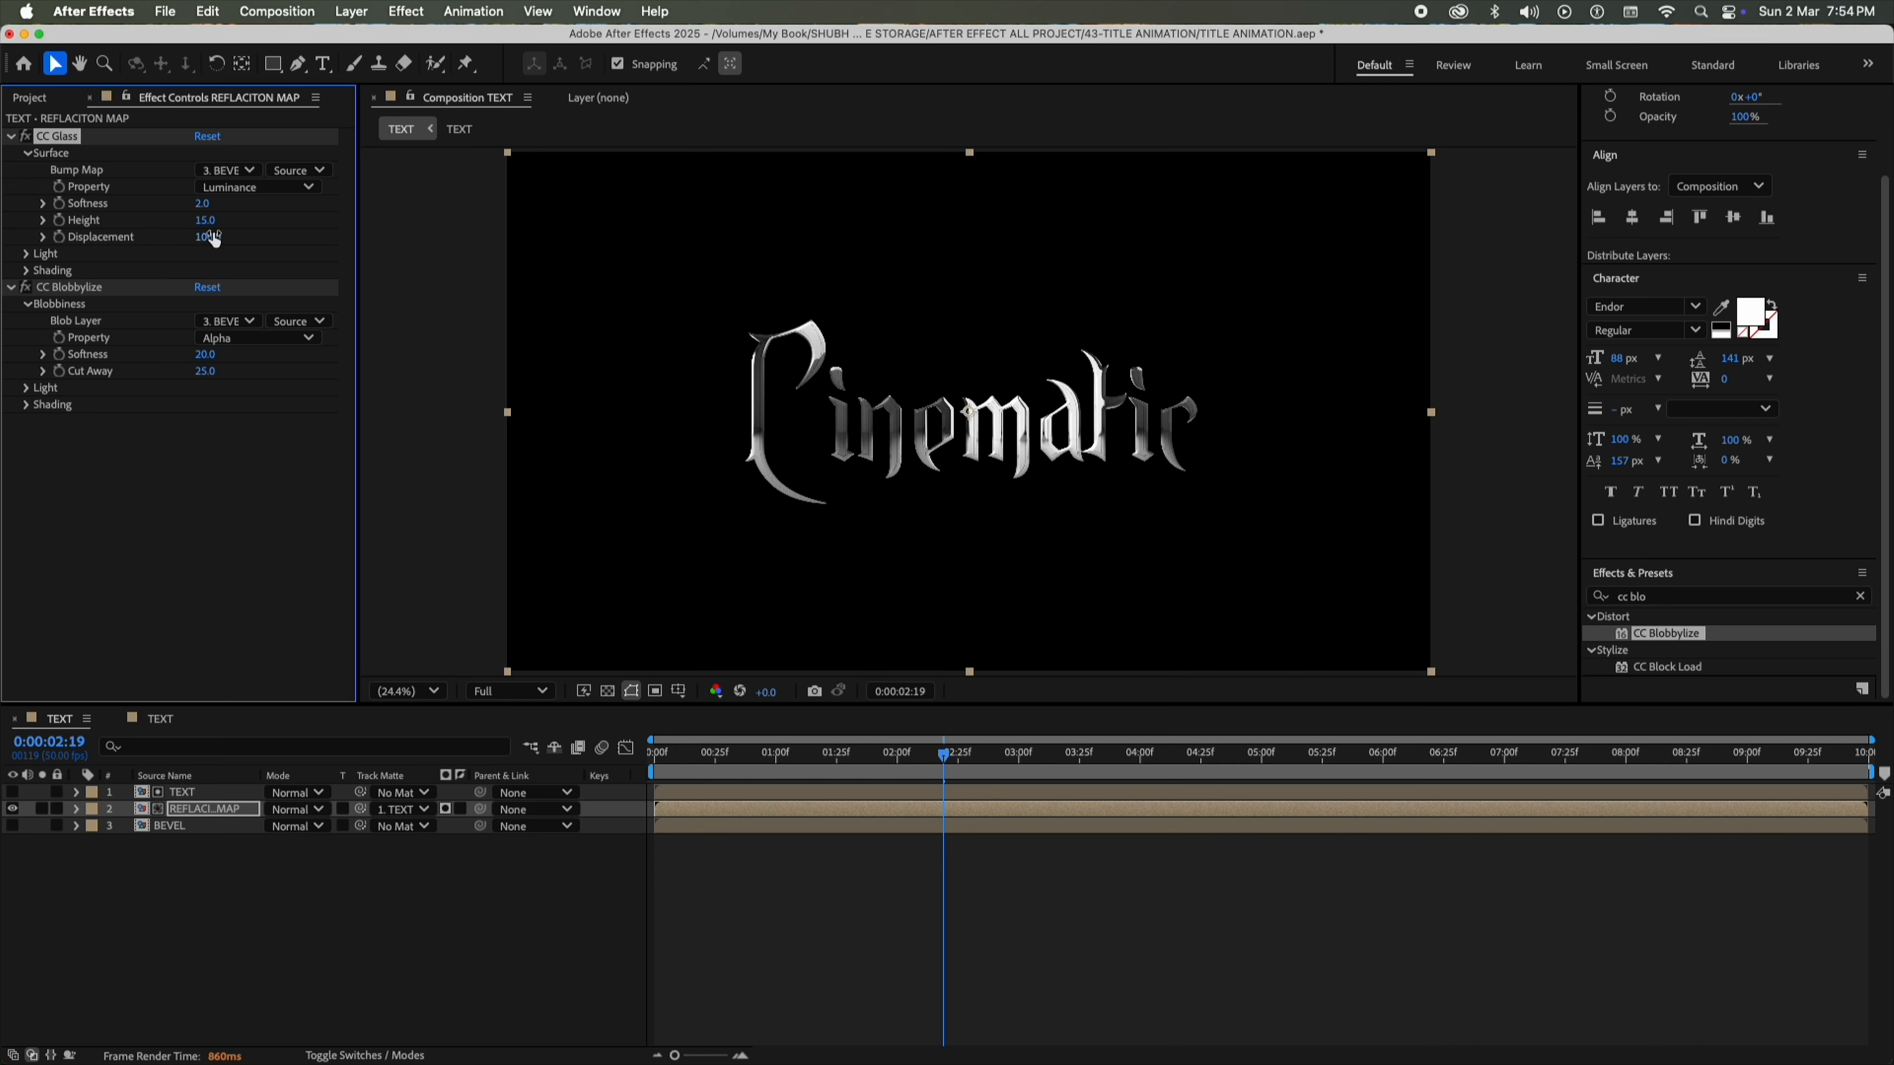
text(86)
key(Return)
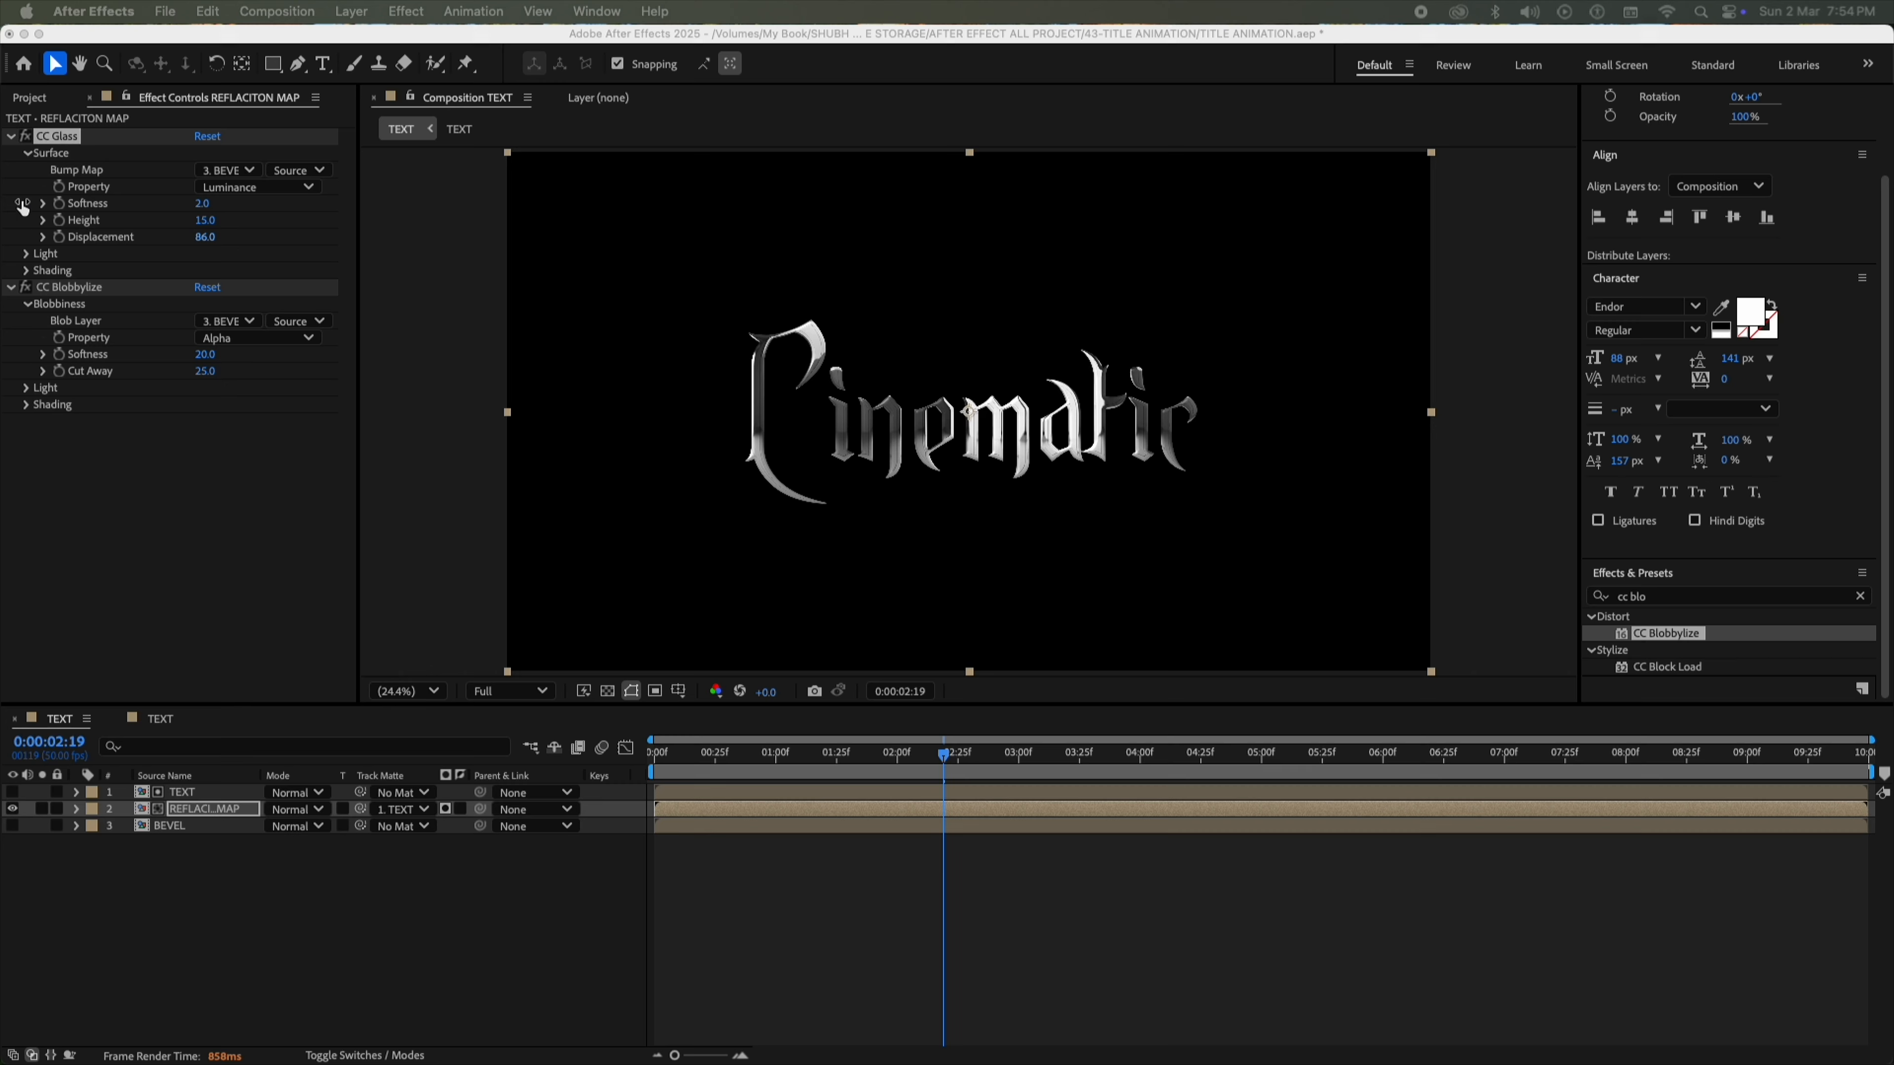
Set CC Blobbylize's Softness to 5 and Cut Away to 0, and preview the text at 0:00:02:39.
click(206, 356)
text(5)
key(Tab)
text(0)
key(Return)
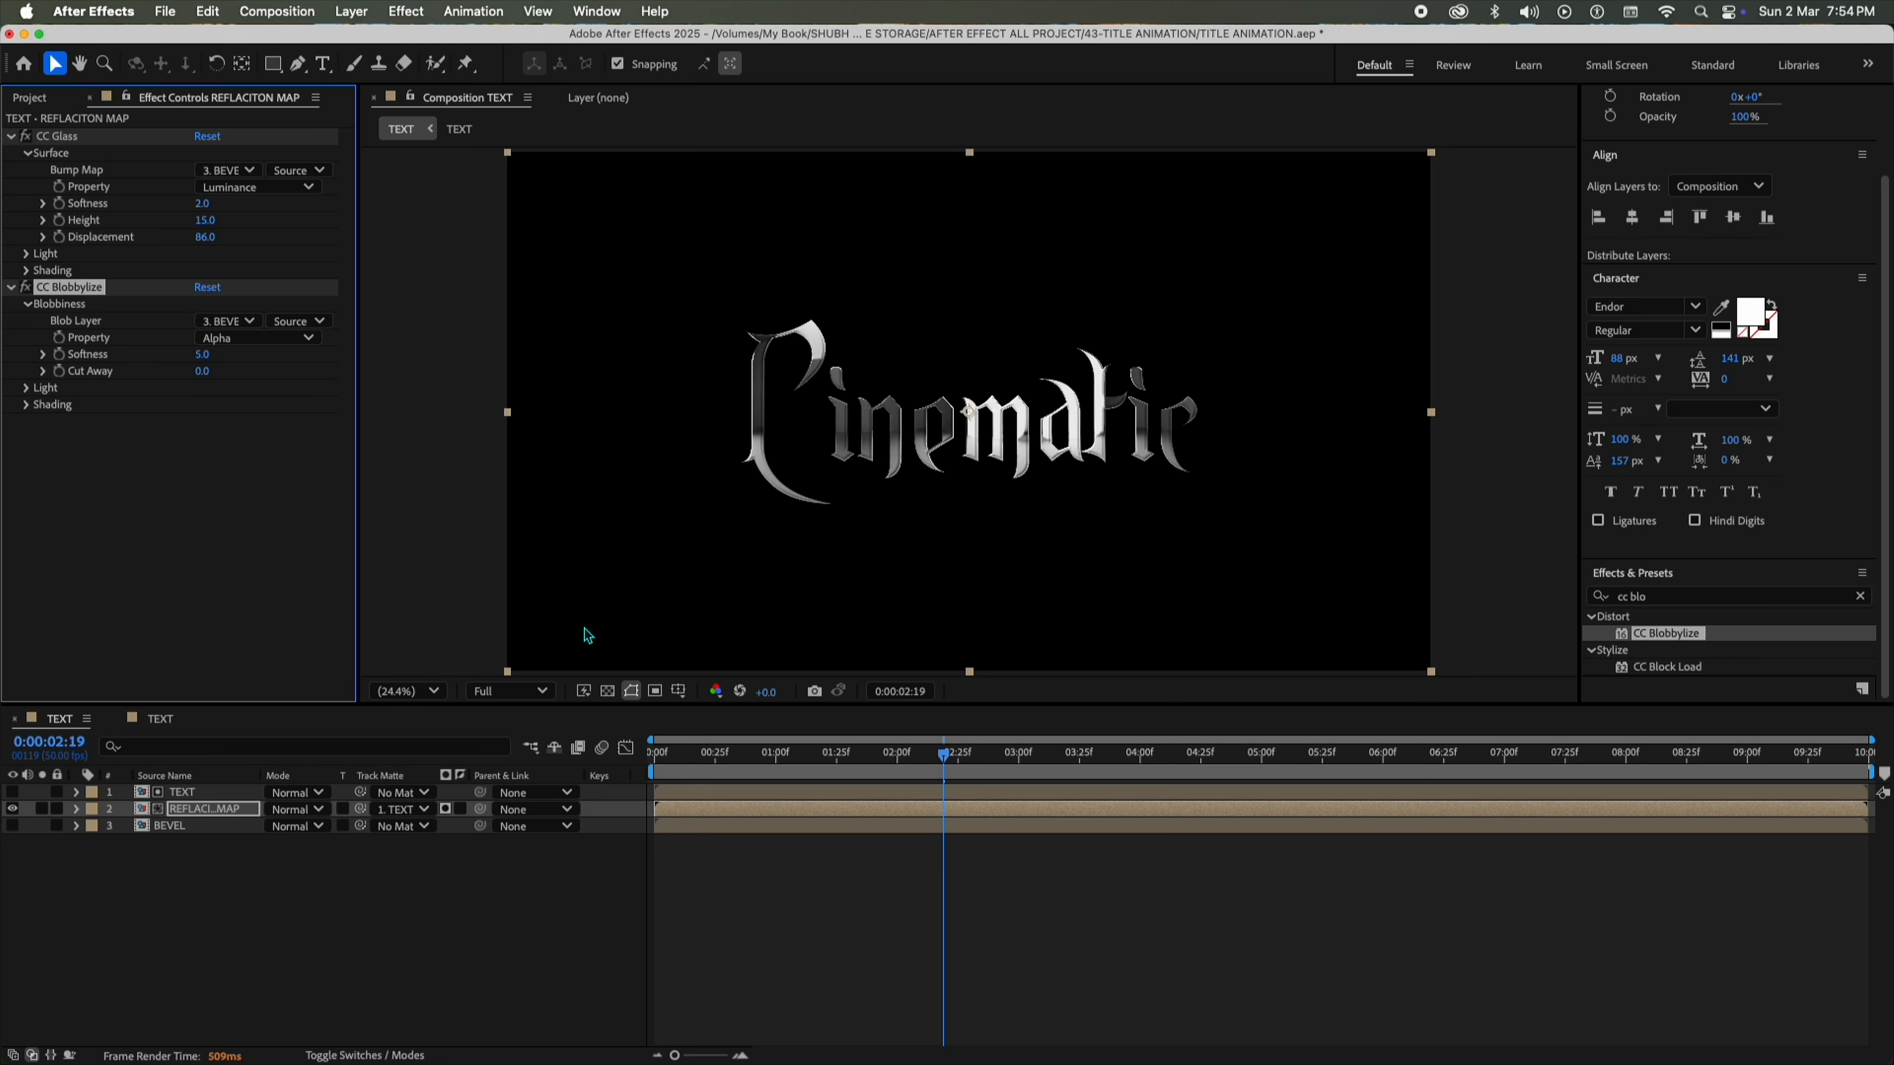
drag(756, 761, 1055, 761)
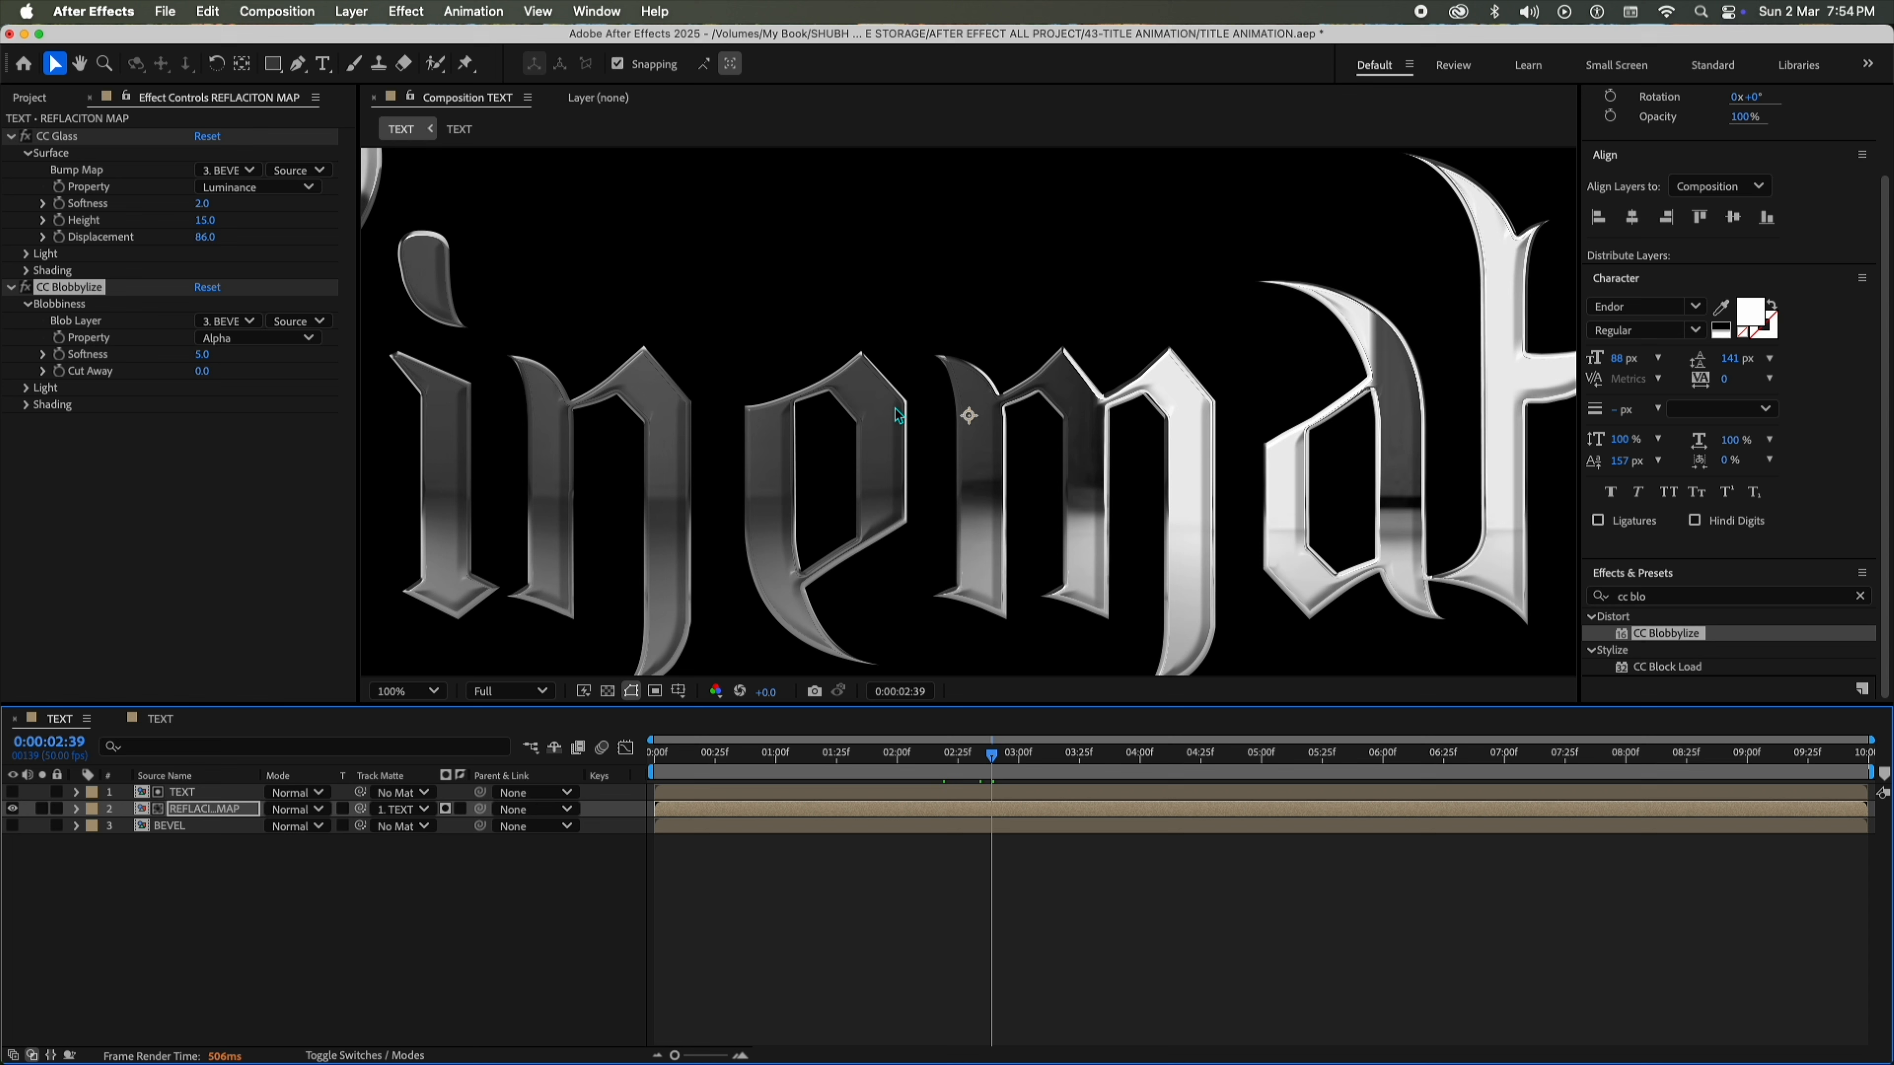
scroll(896, 409, down, 1)
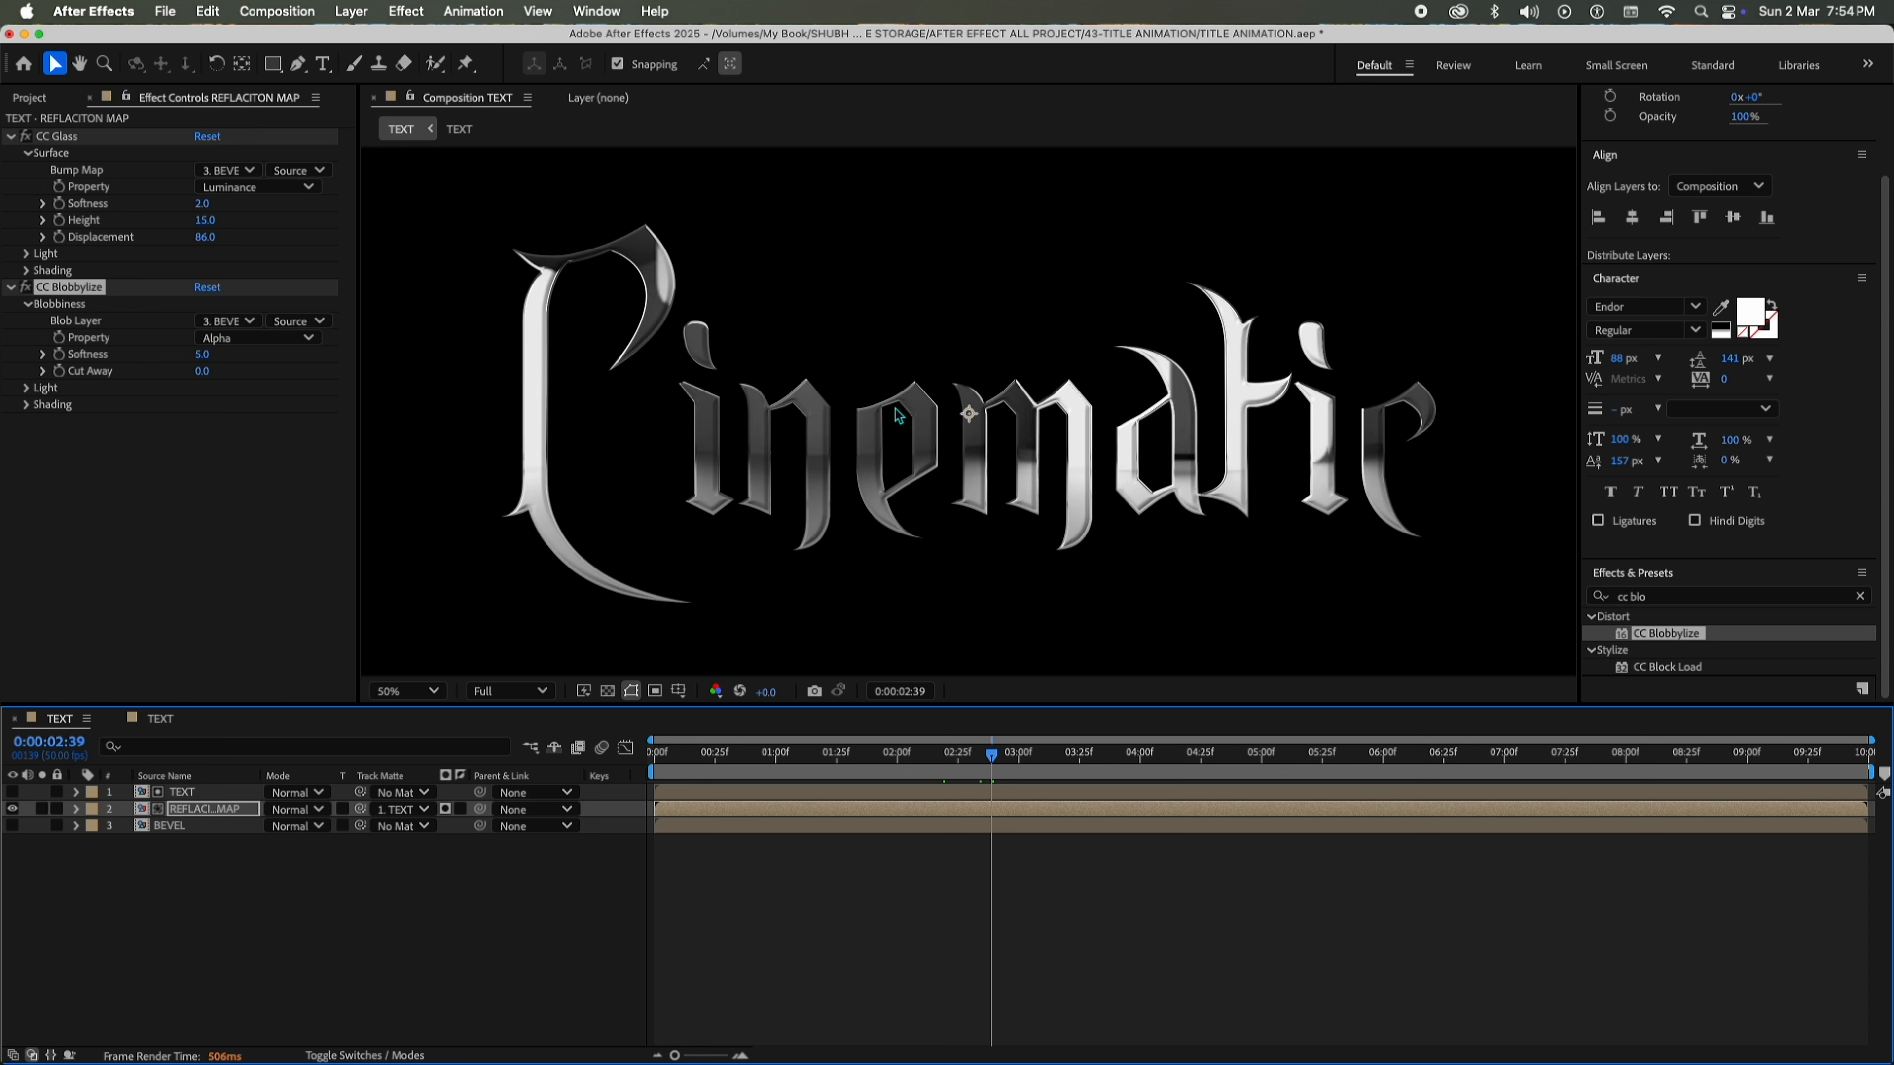
key(super+0)
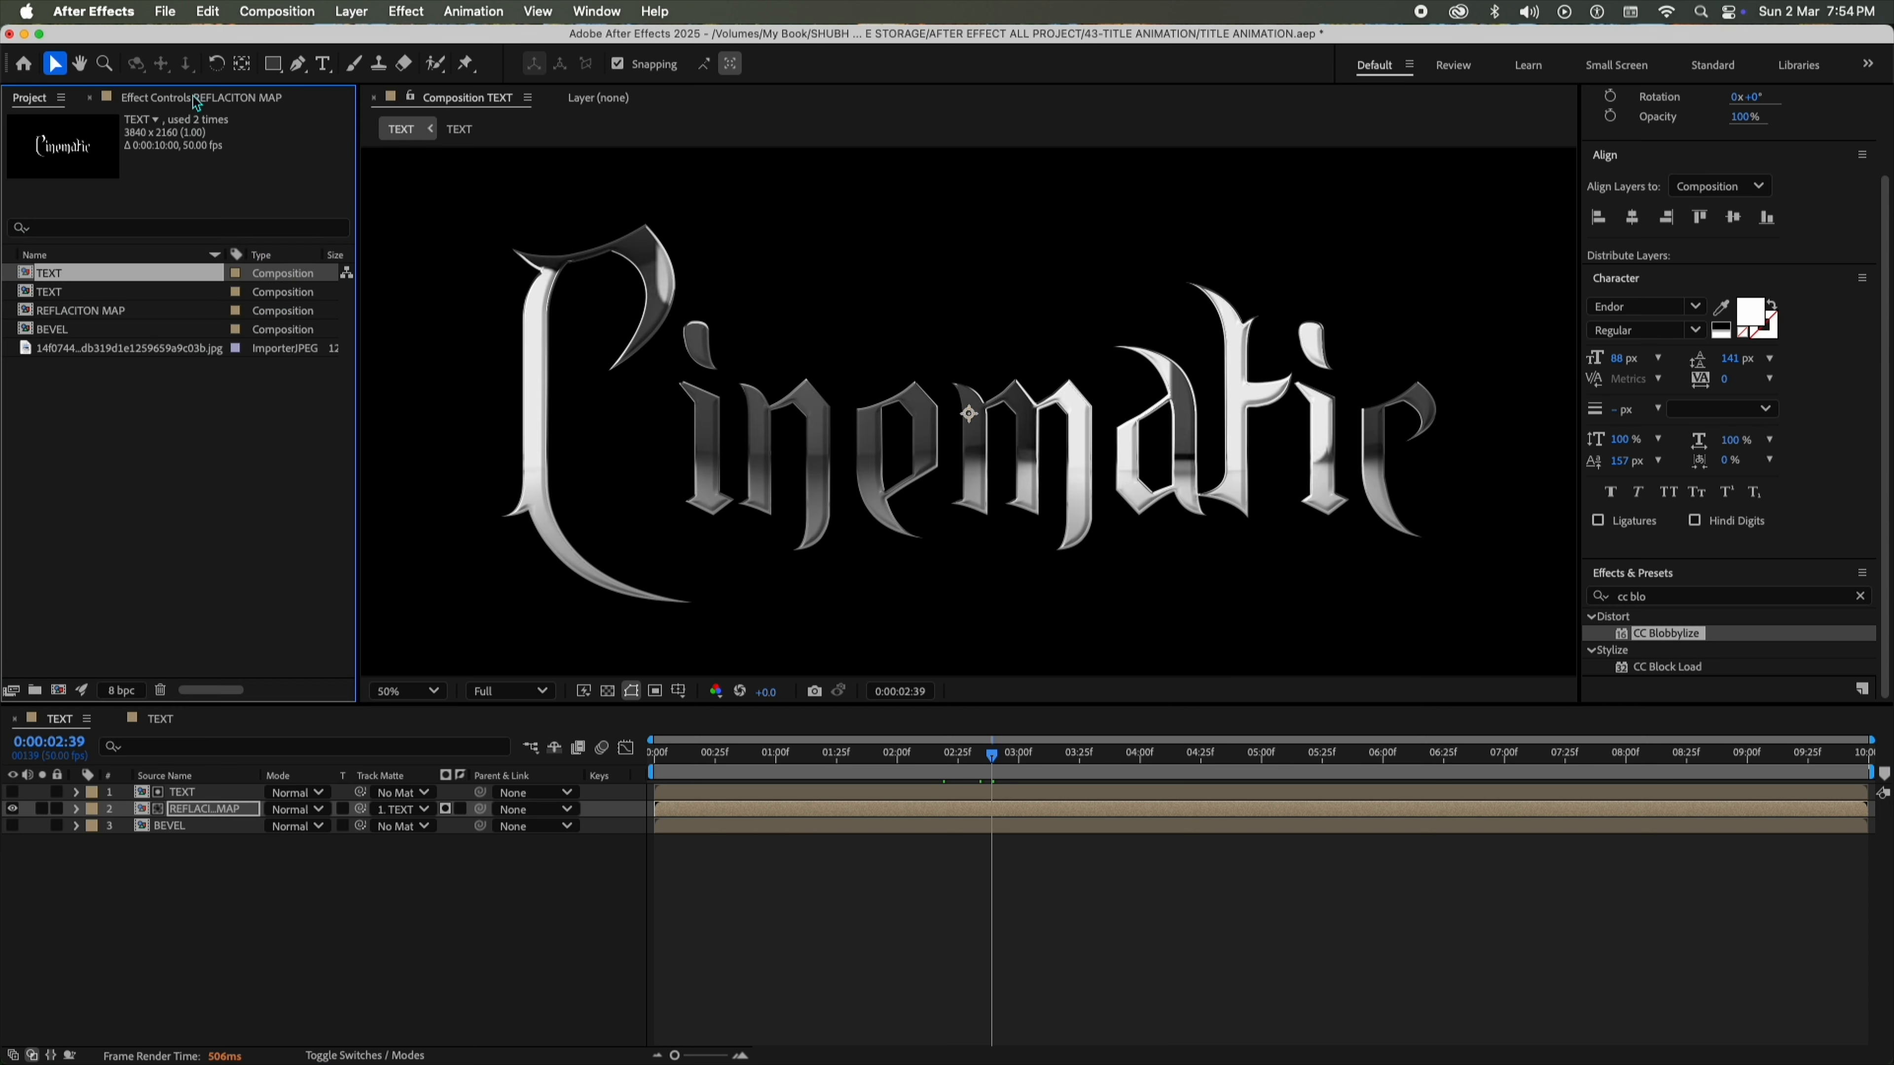
Add the TEXT composition as the topmost layer and apply the Find Edges effect to it with Invert enabled.
drag(100, 282, 194, 790)
click(1675, 593)
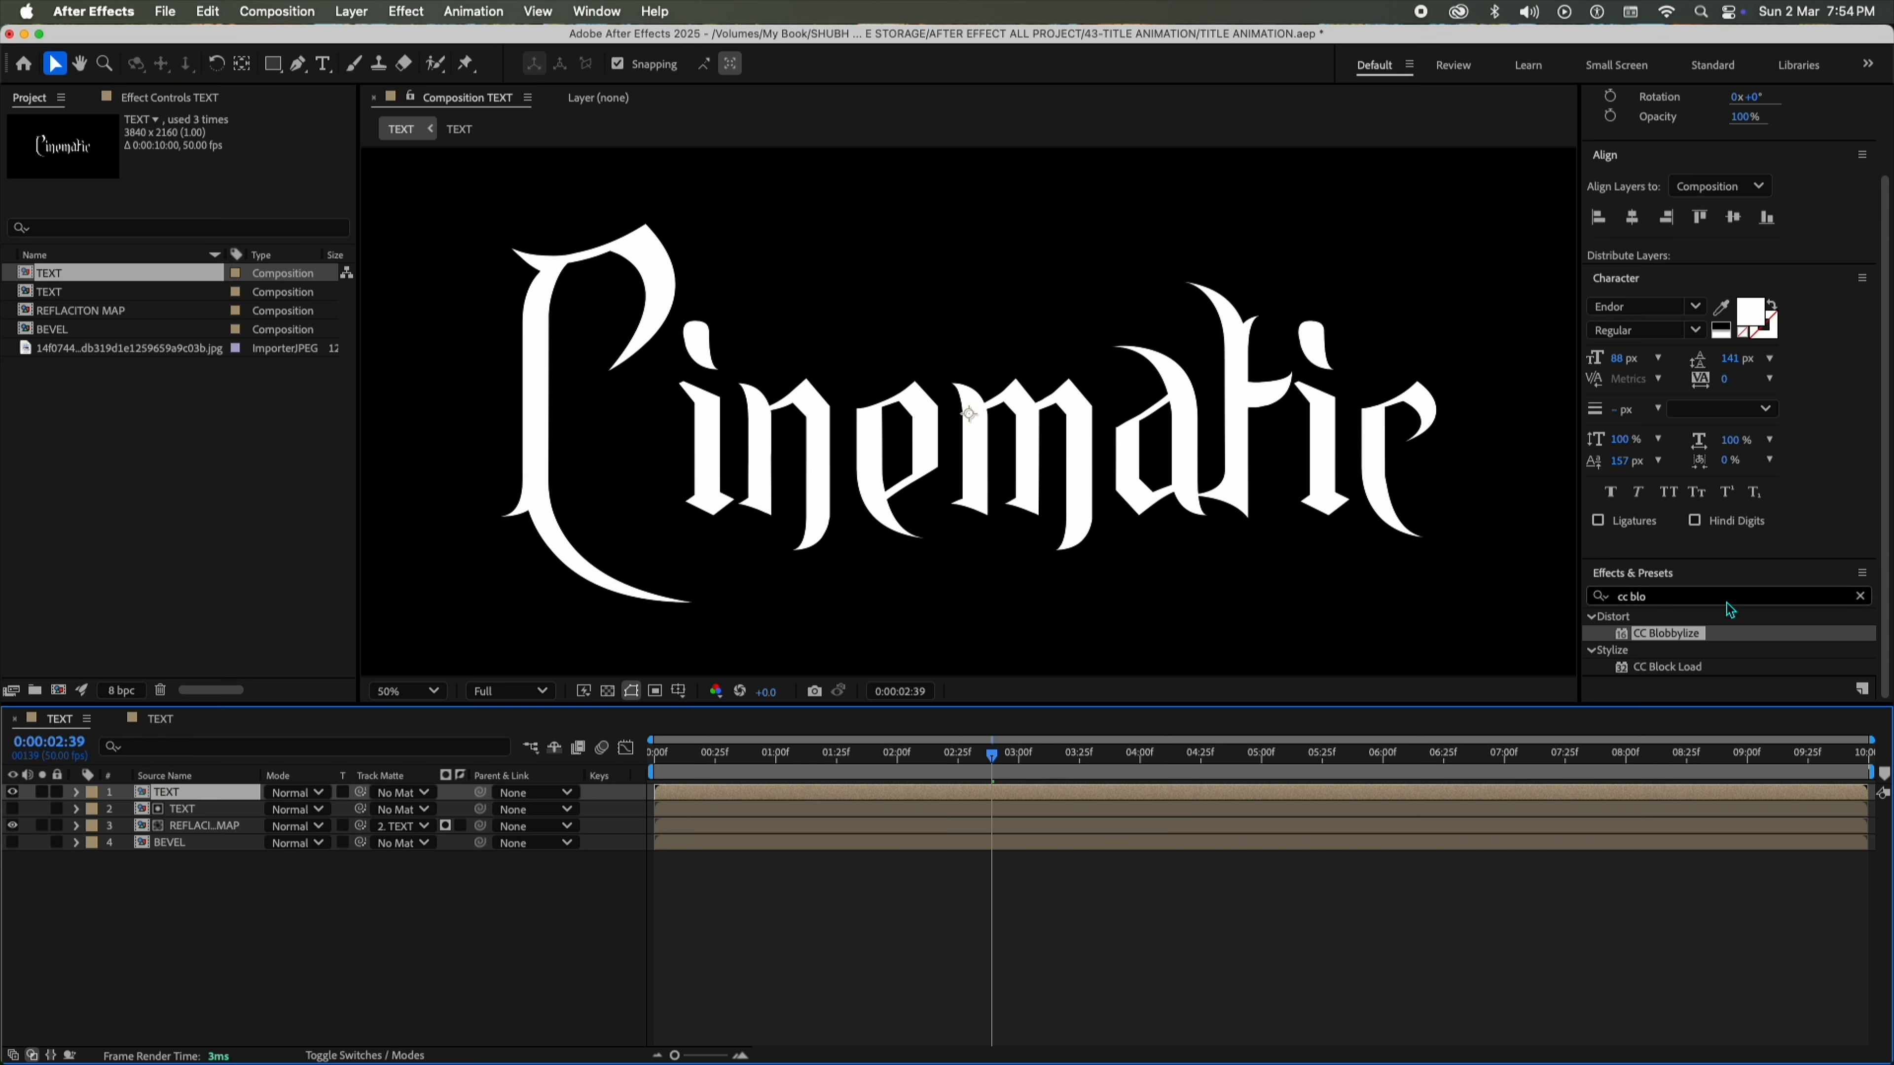
text(find)
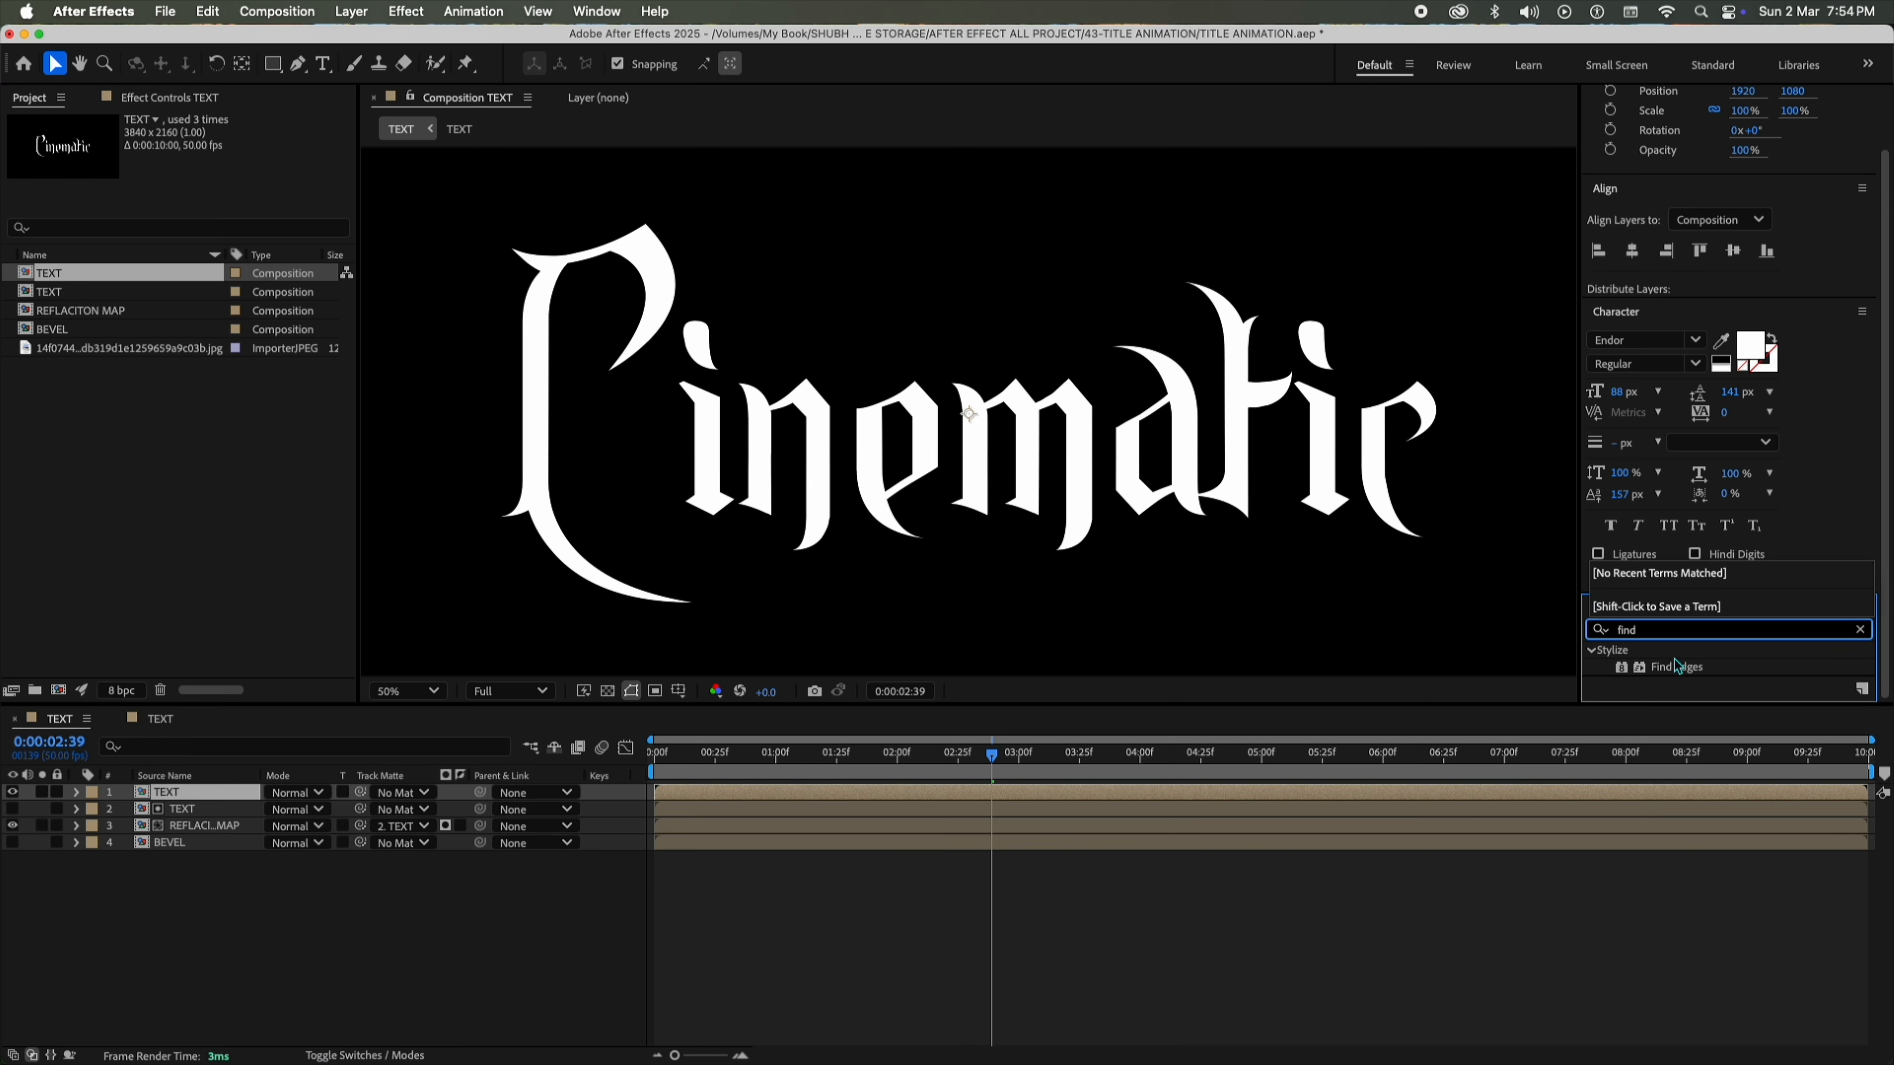
drag(1676, 667, 173, 792)
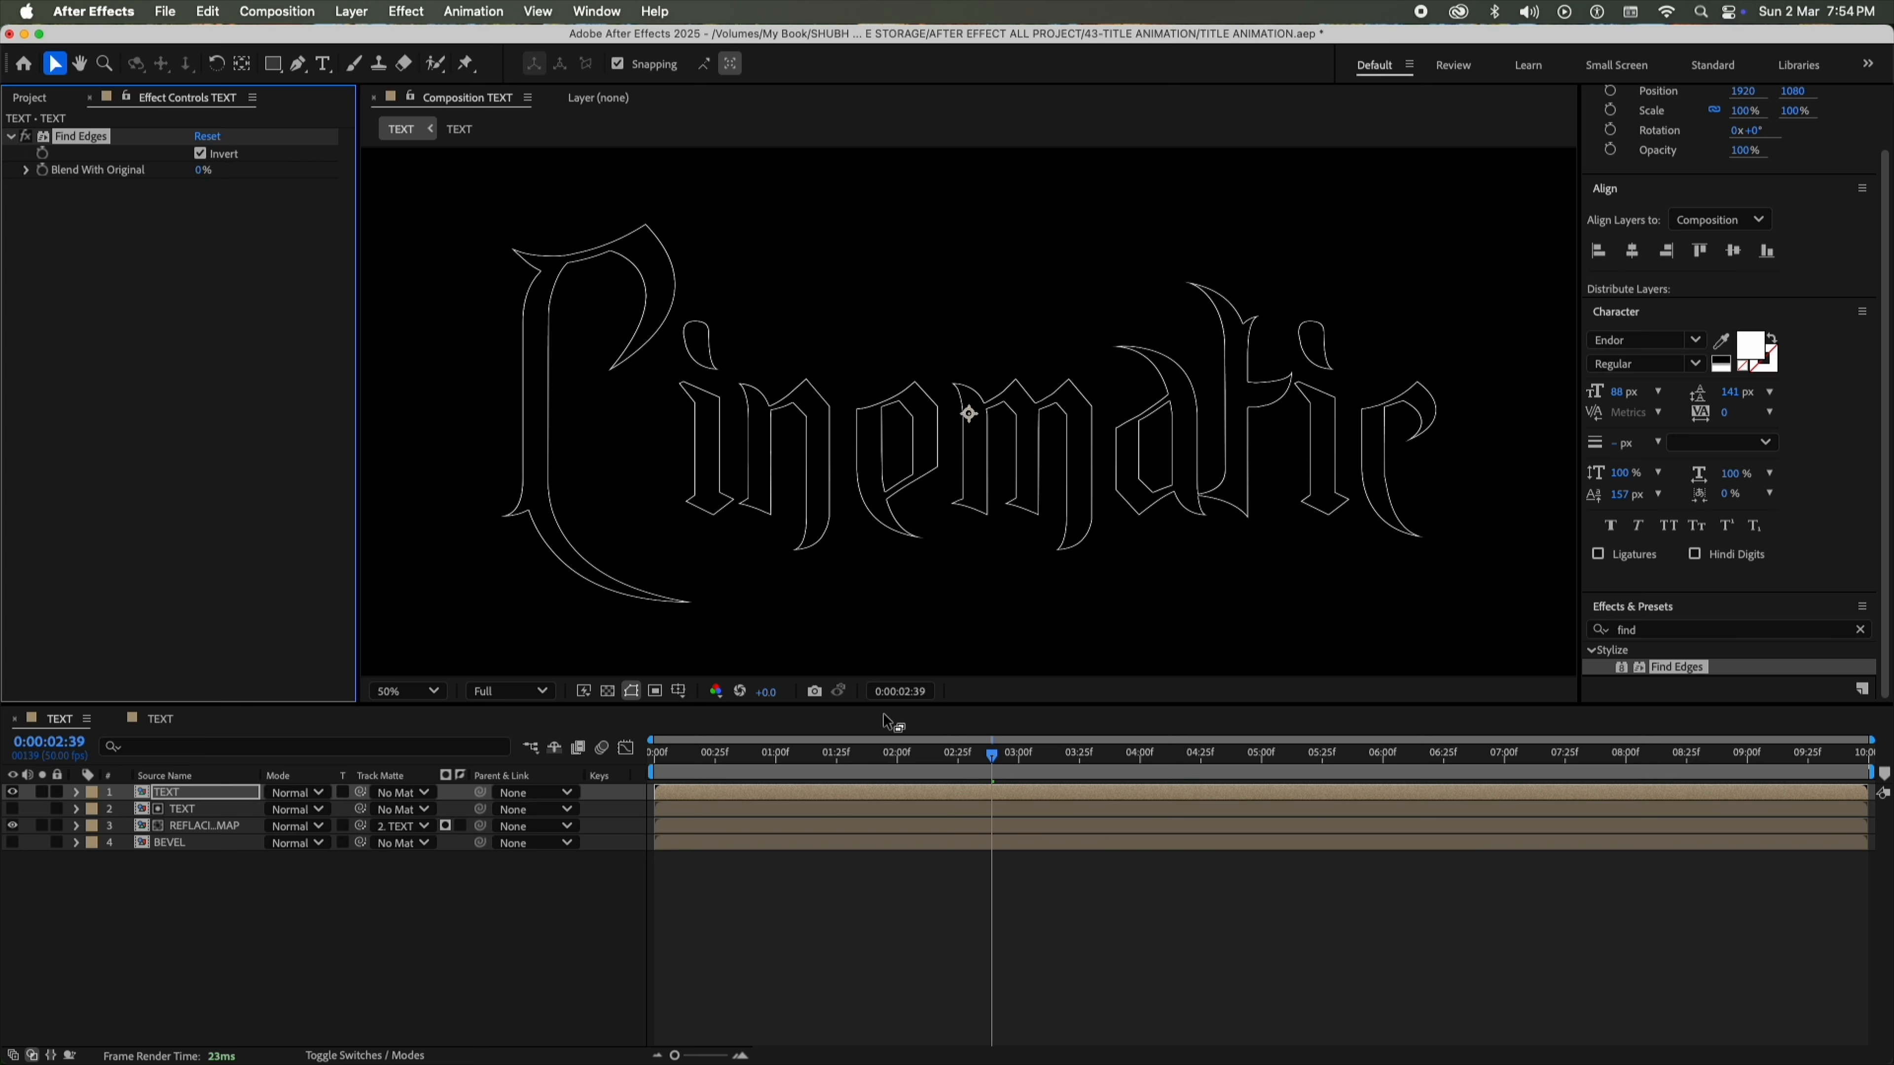
Move the current time to the start and set the opacity of the TEXT layer with Find Edges to 20%.
click(463, 724)
key(Home)
key(t)
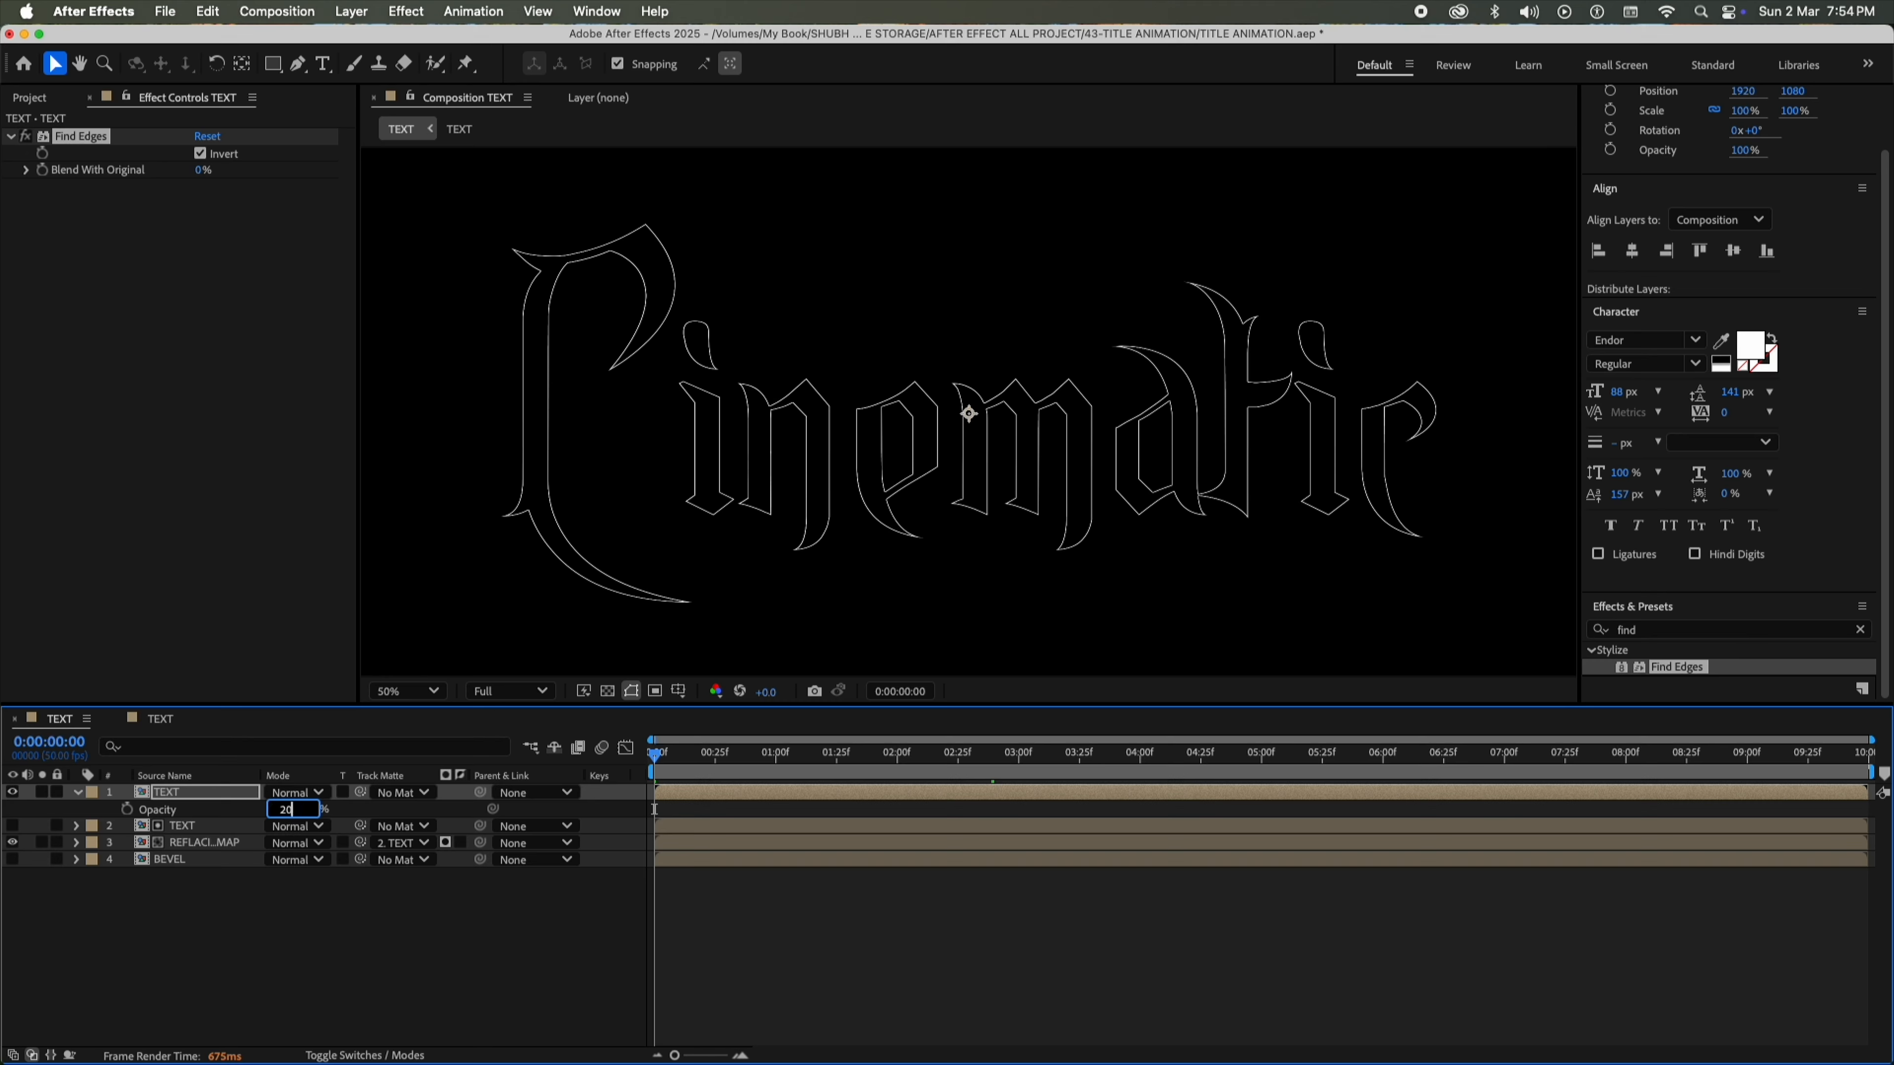
key(Return)
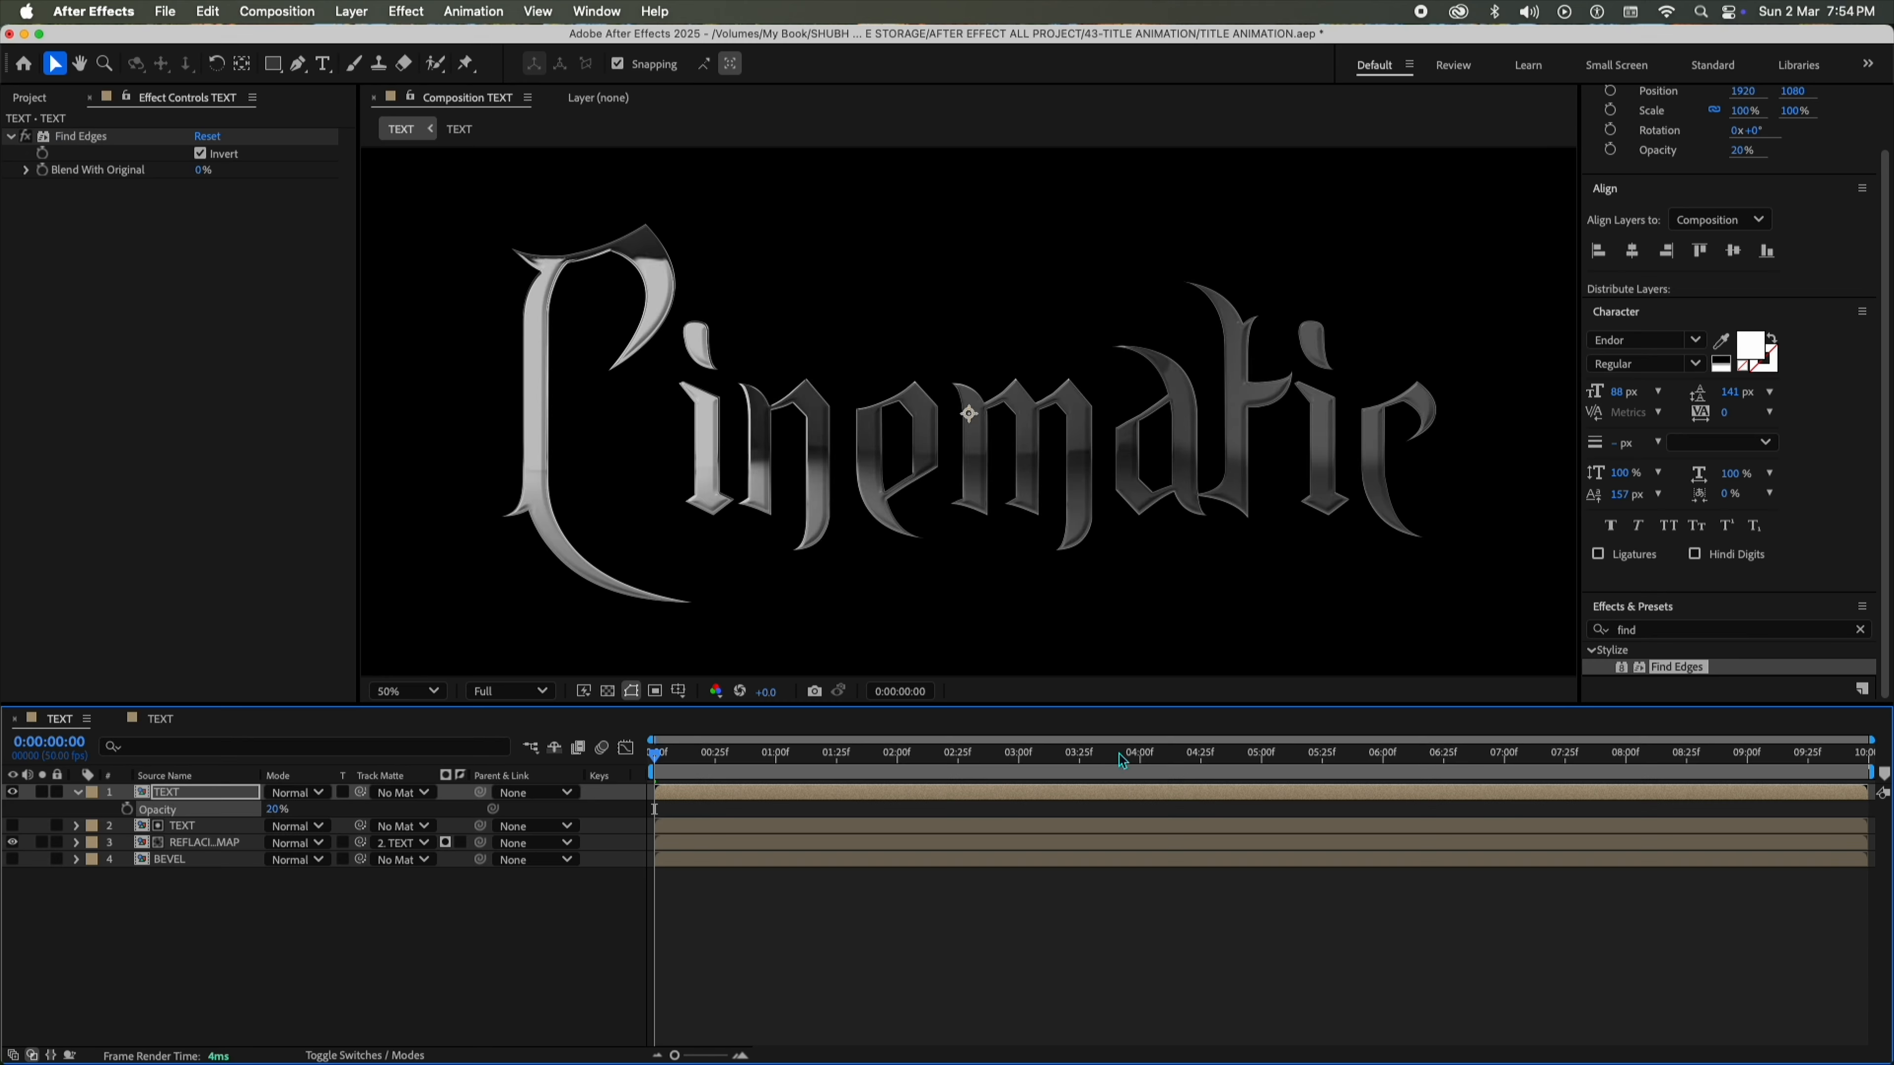
Set the outlined TEXT layer's blending mode to Screen and preview the title up to 0:00:04:11.
right_click(206, 792)
mouse_move(308, 712)
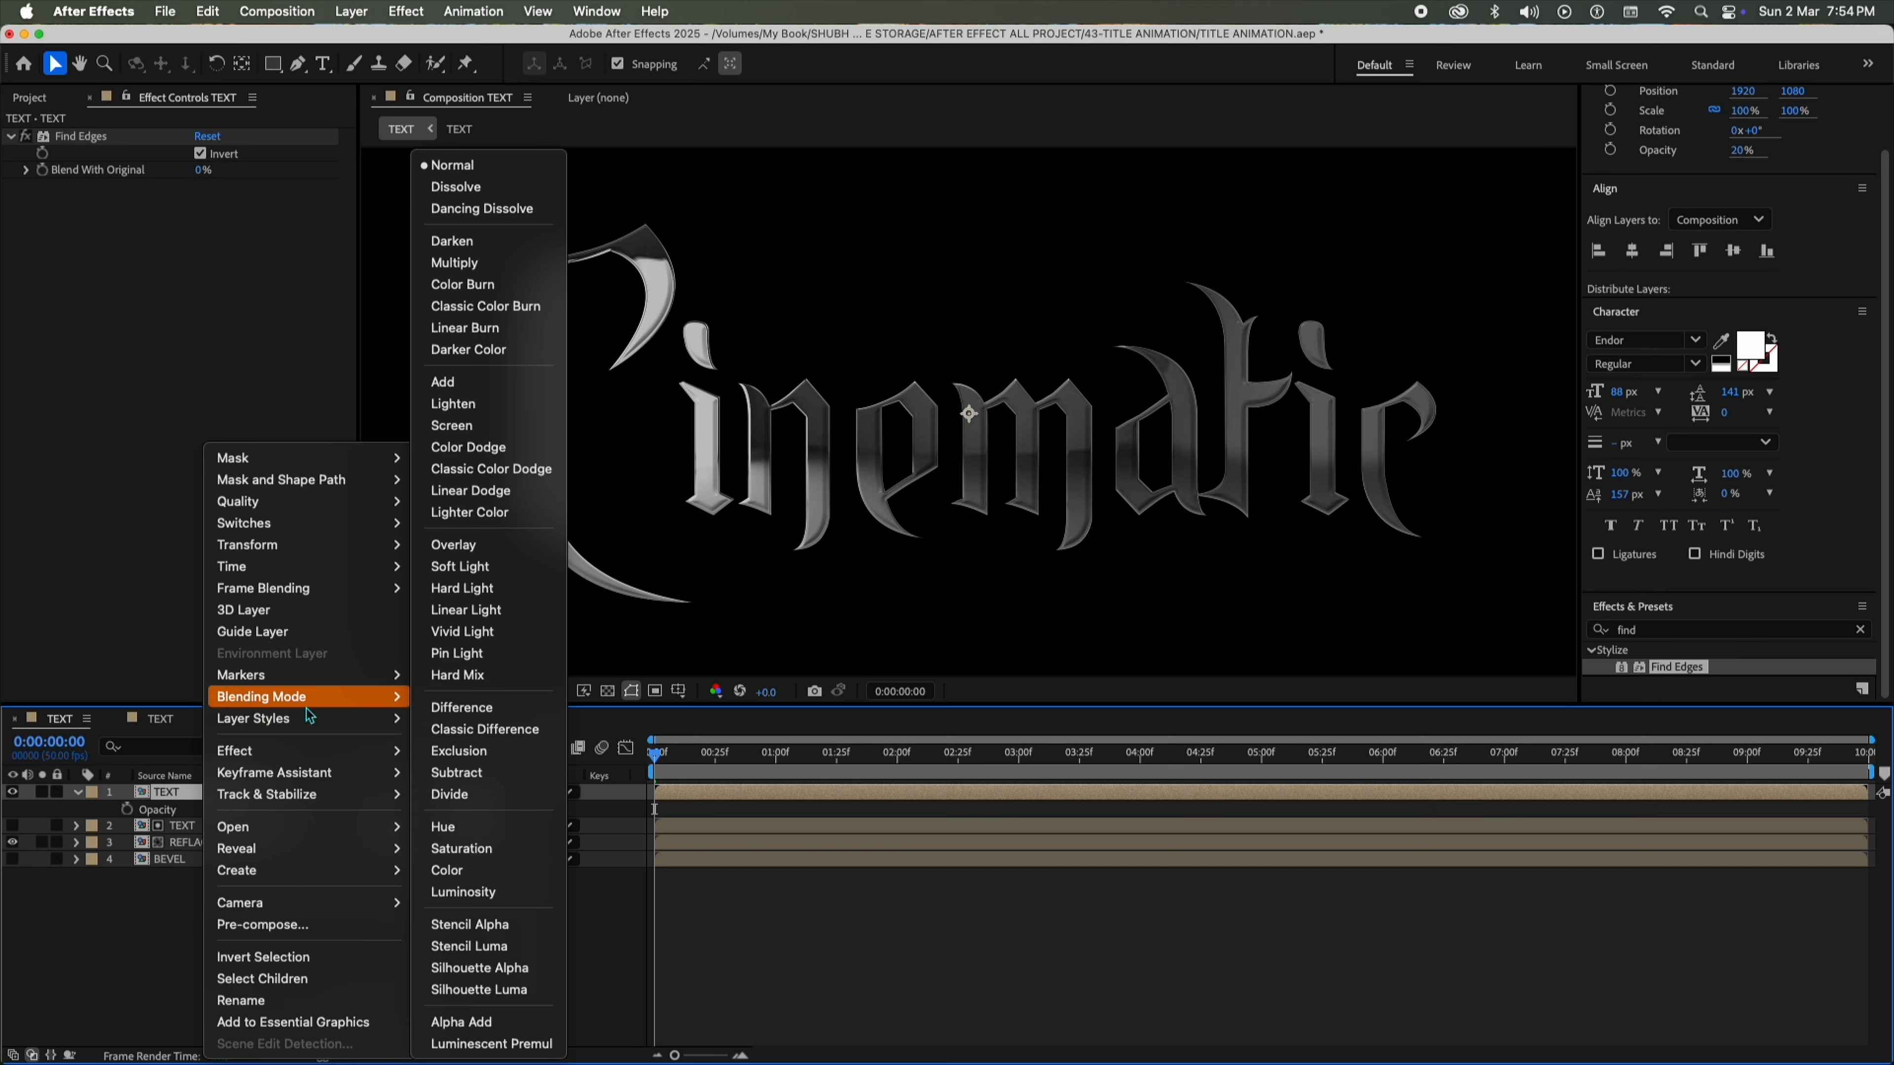
click(451, 425)
click(841, 766)
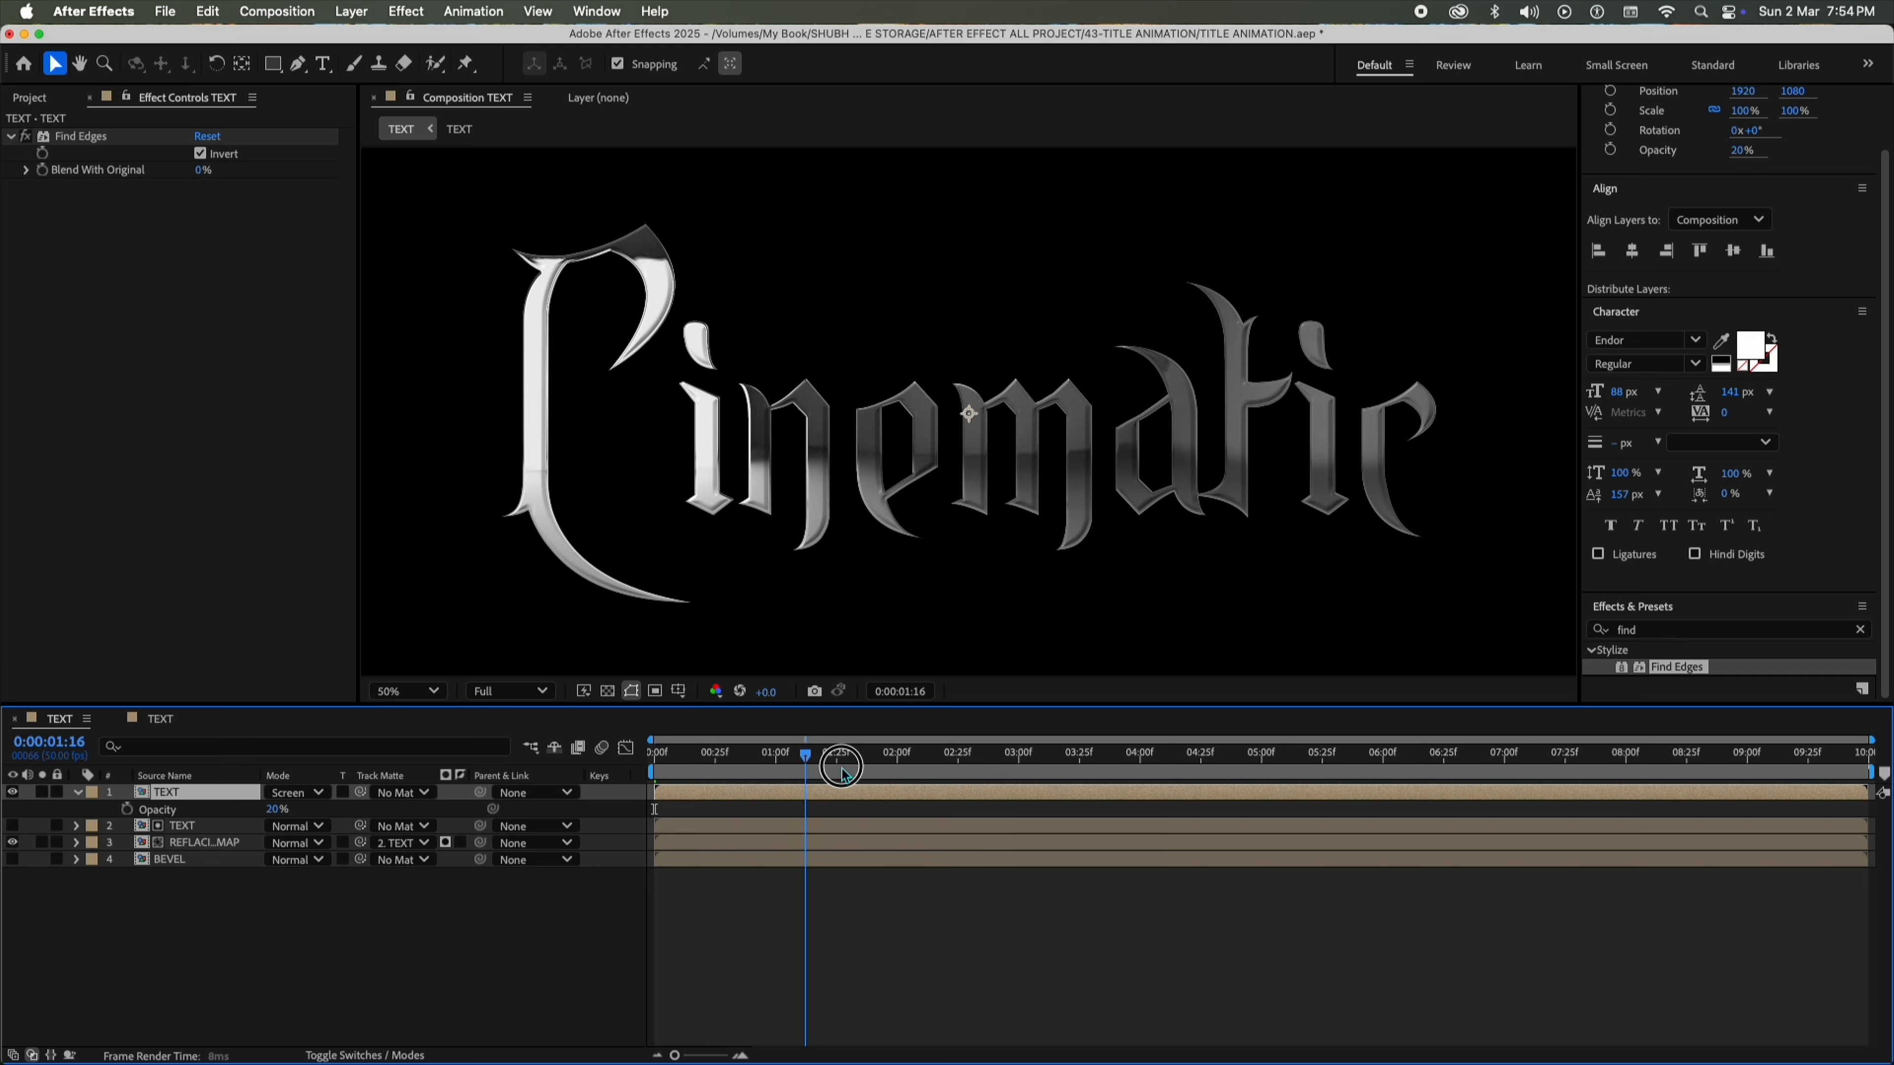
drag(841, 766, 1167, 755)
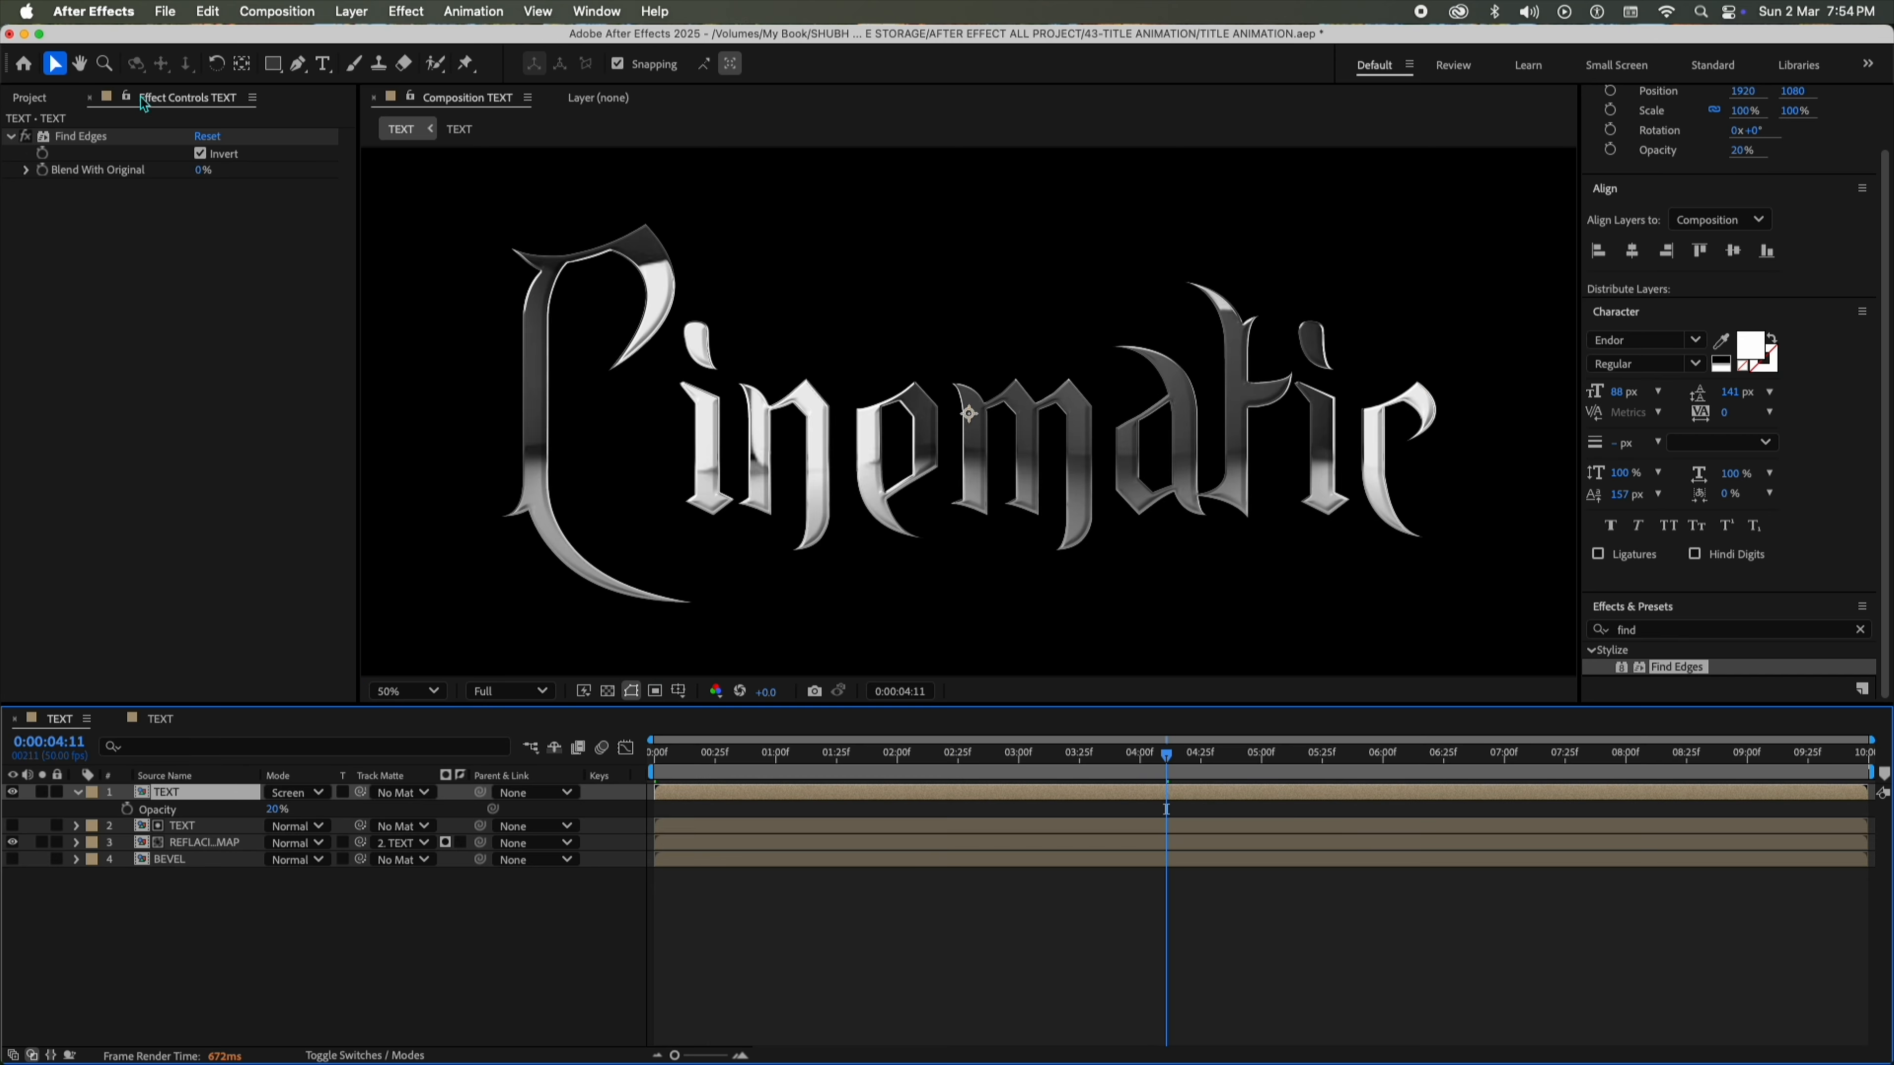
Add another copy of the TEXT composition as the topmost layer and give it a Gradient Overlay layer style.
click(30, 98)
drag(51, 273, 211, 792)
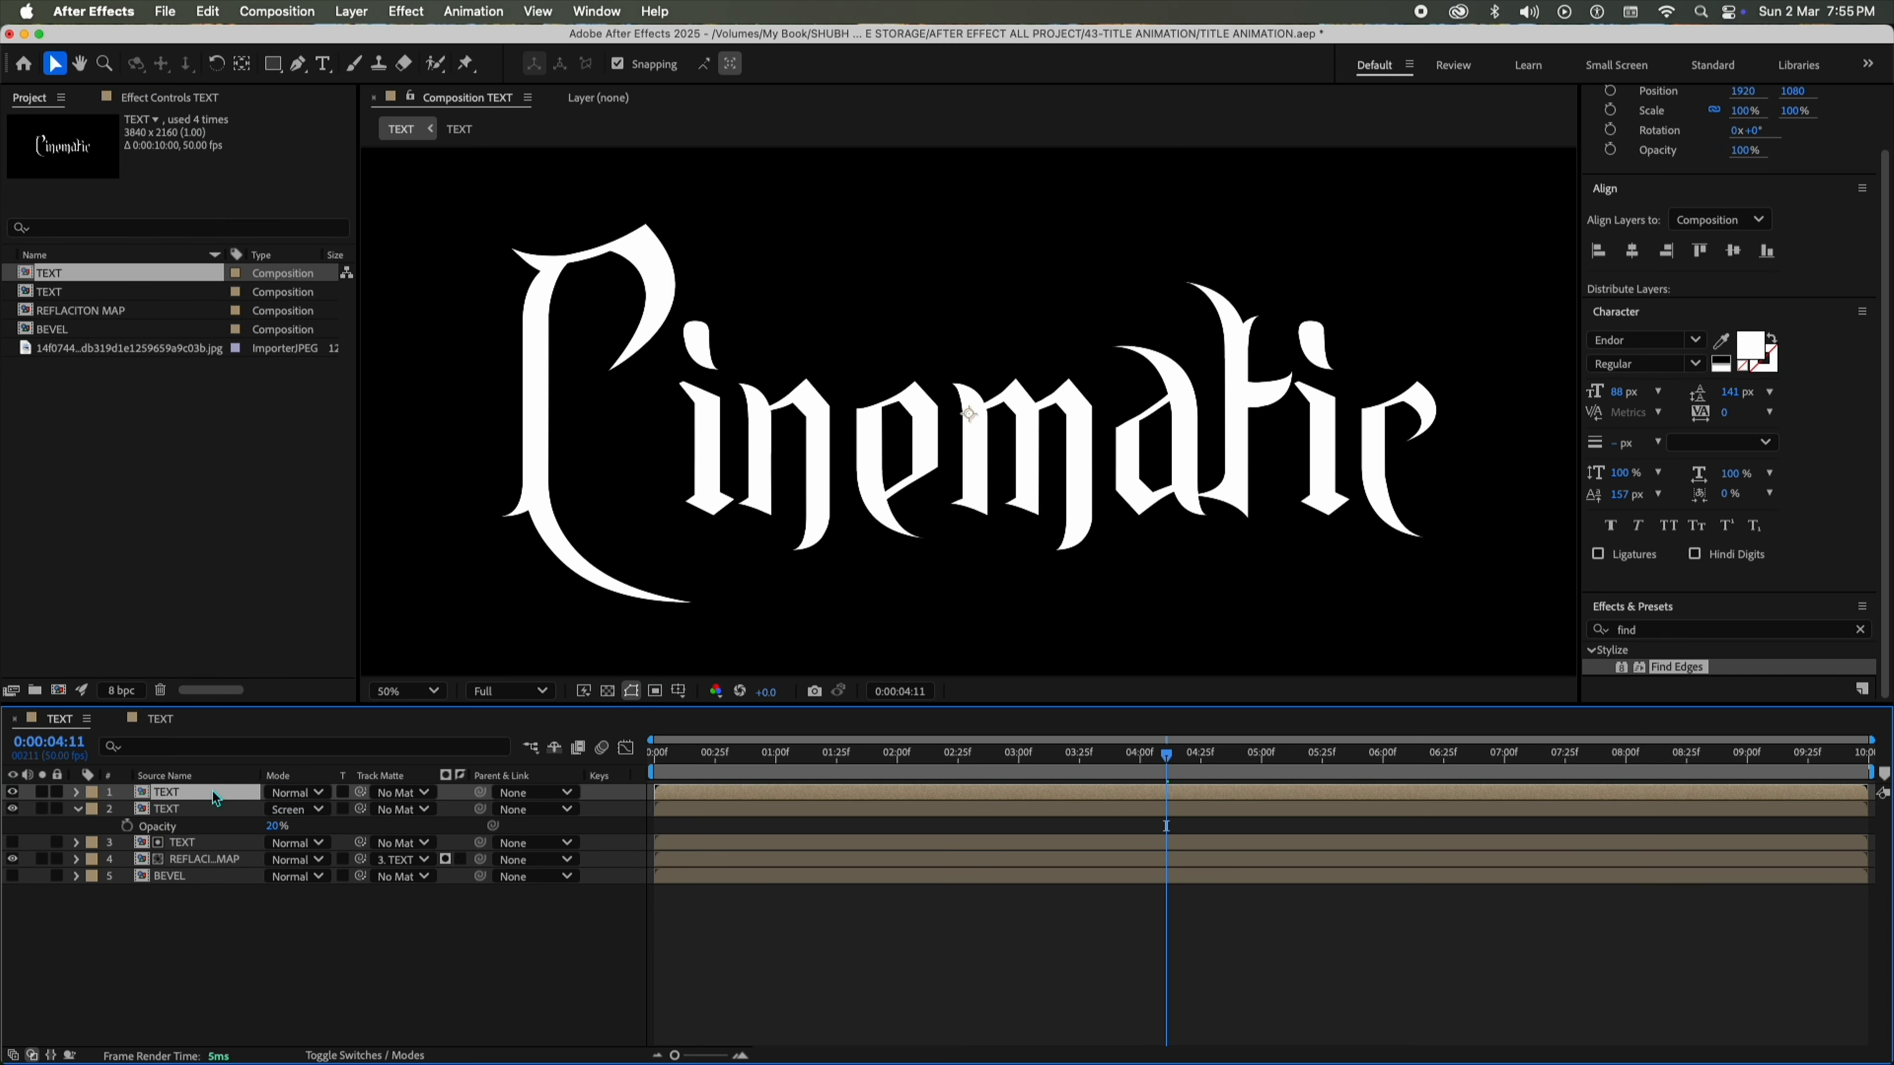
right_click(211, 793)
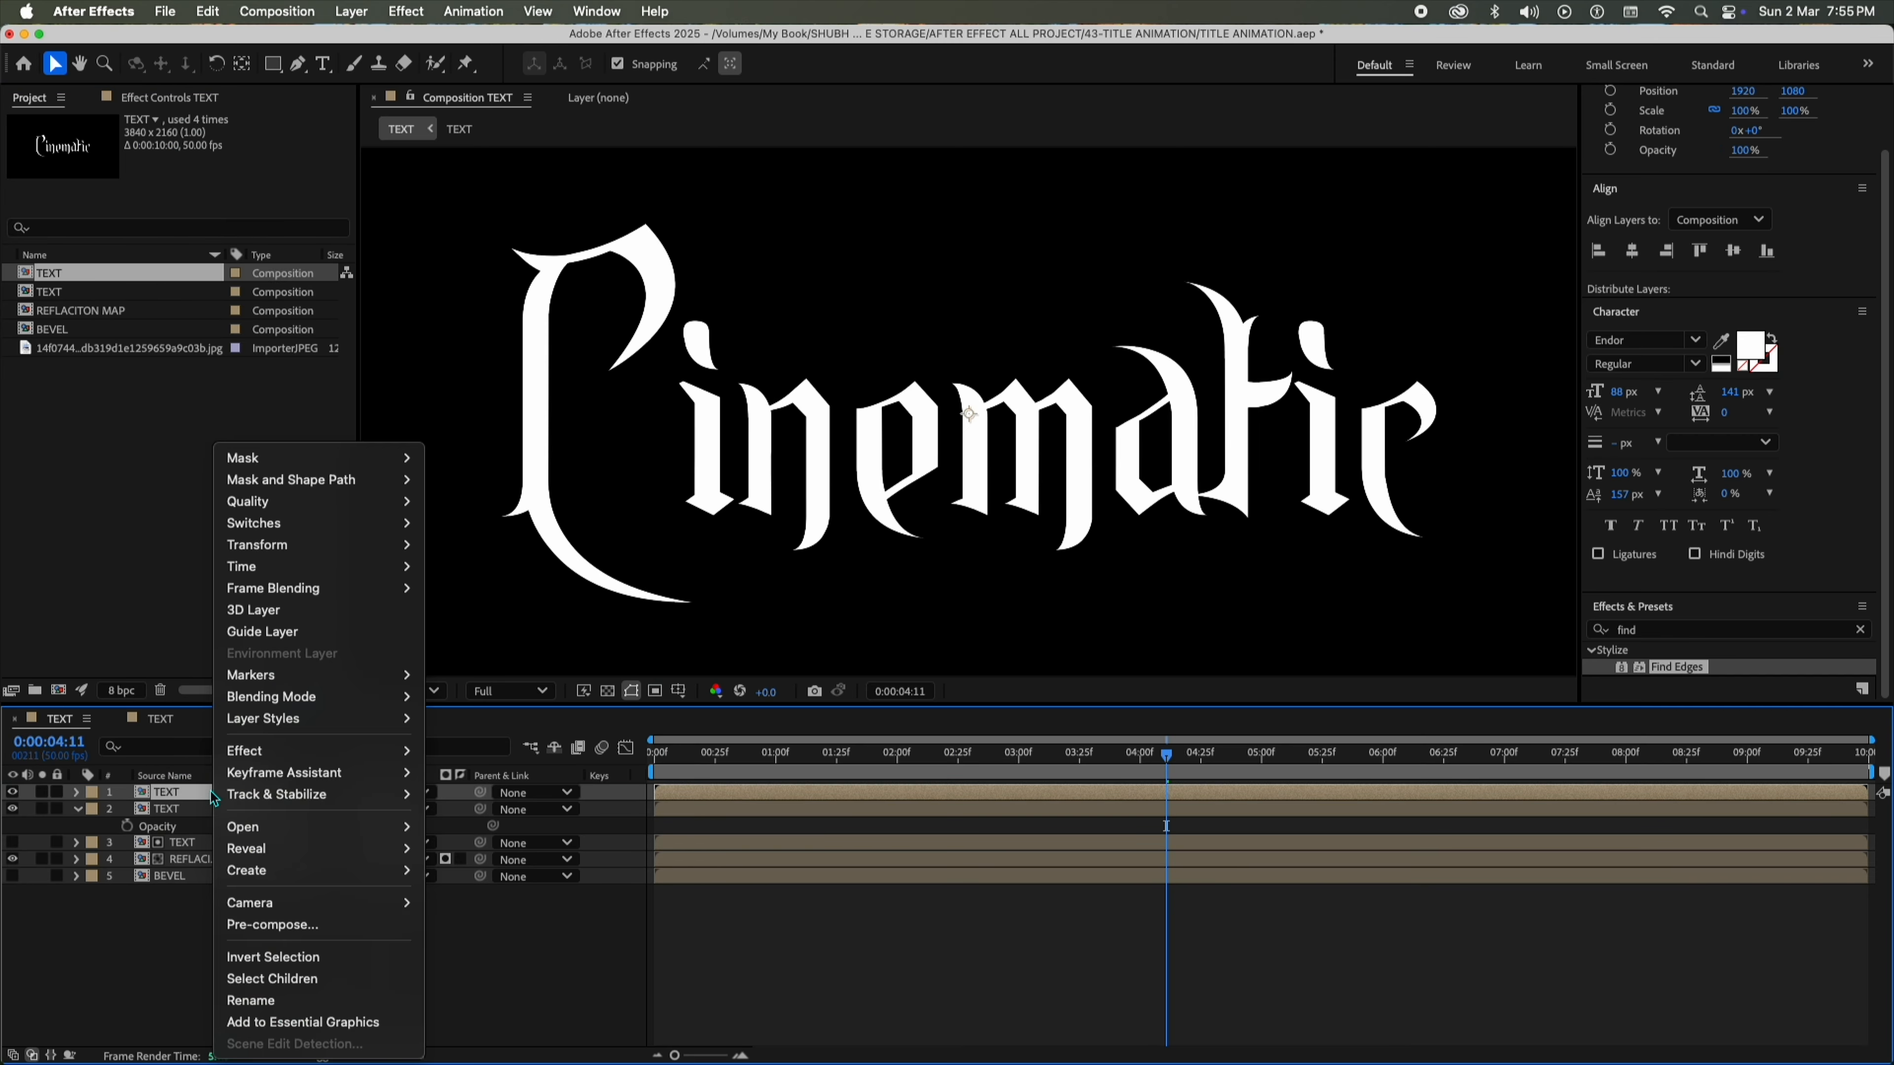
mouse_move(320, 718)
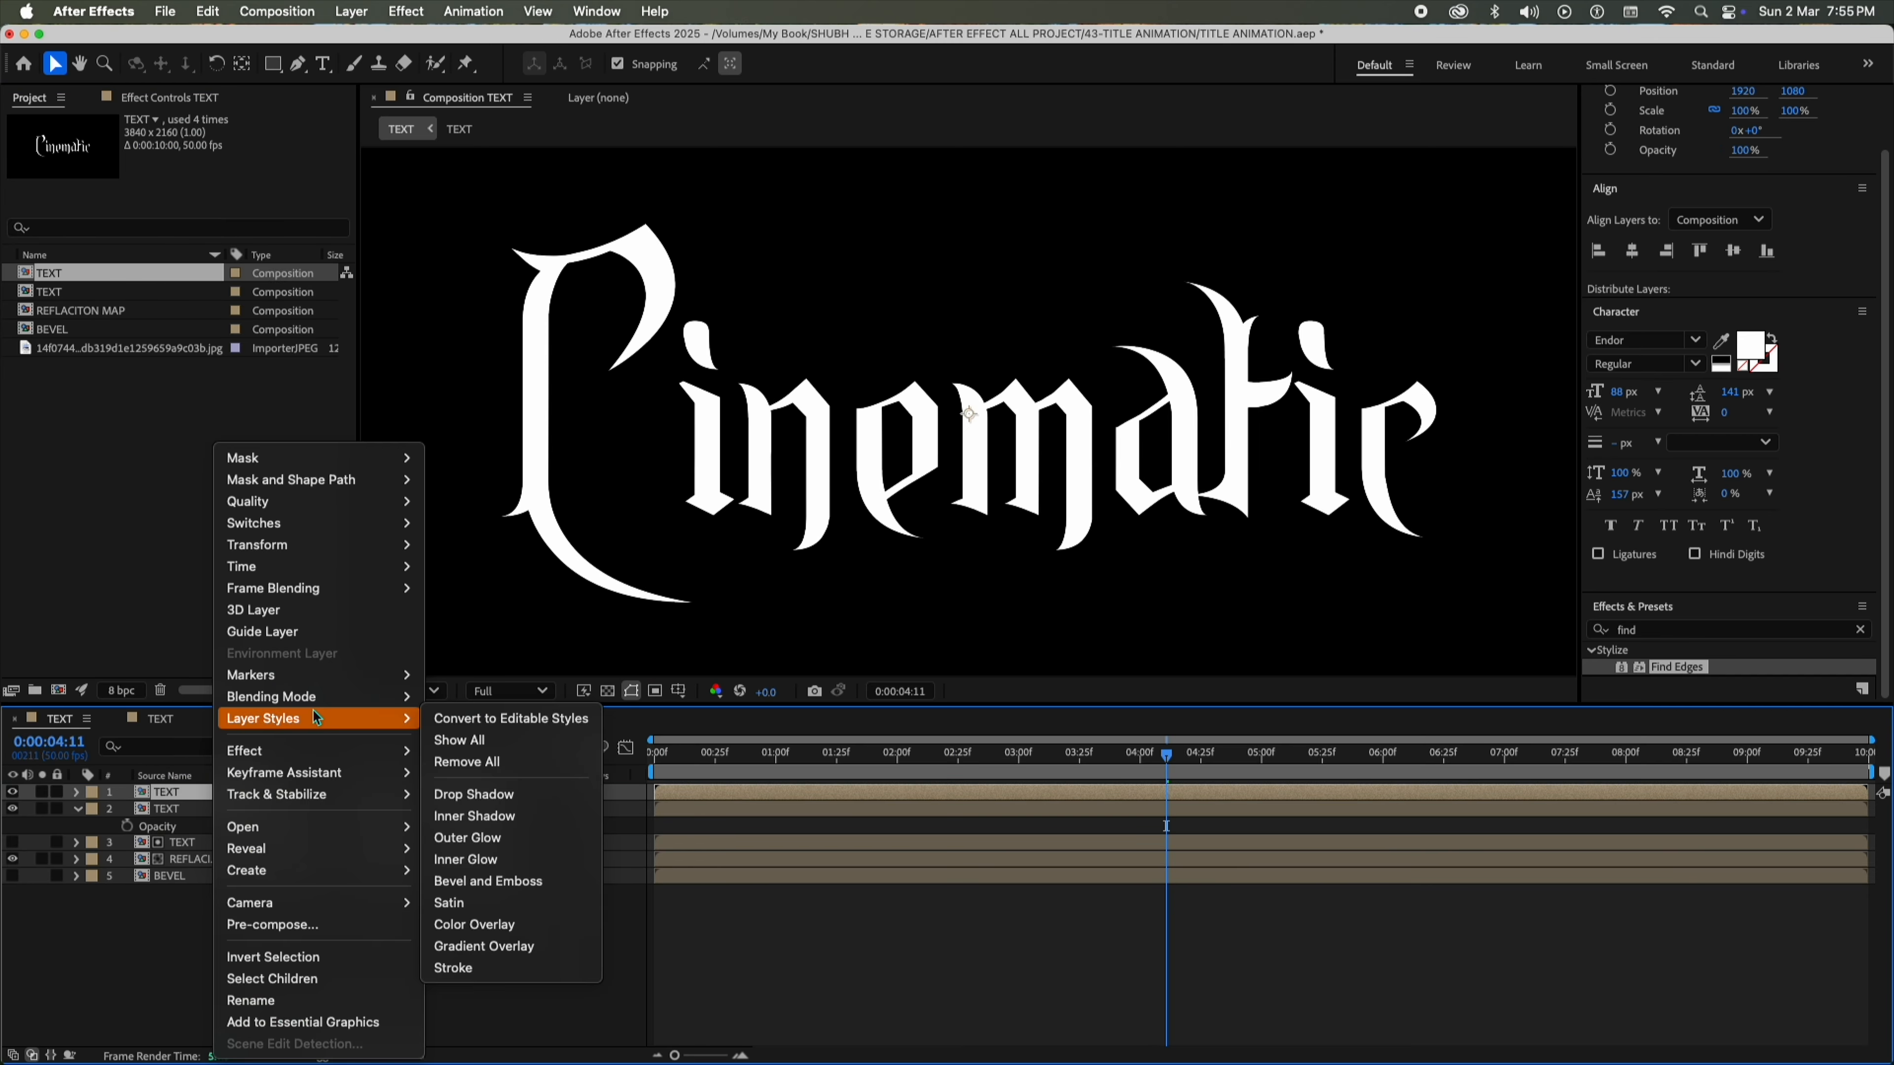
click(517, 948)
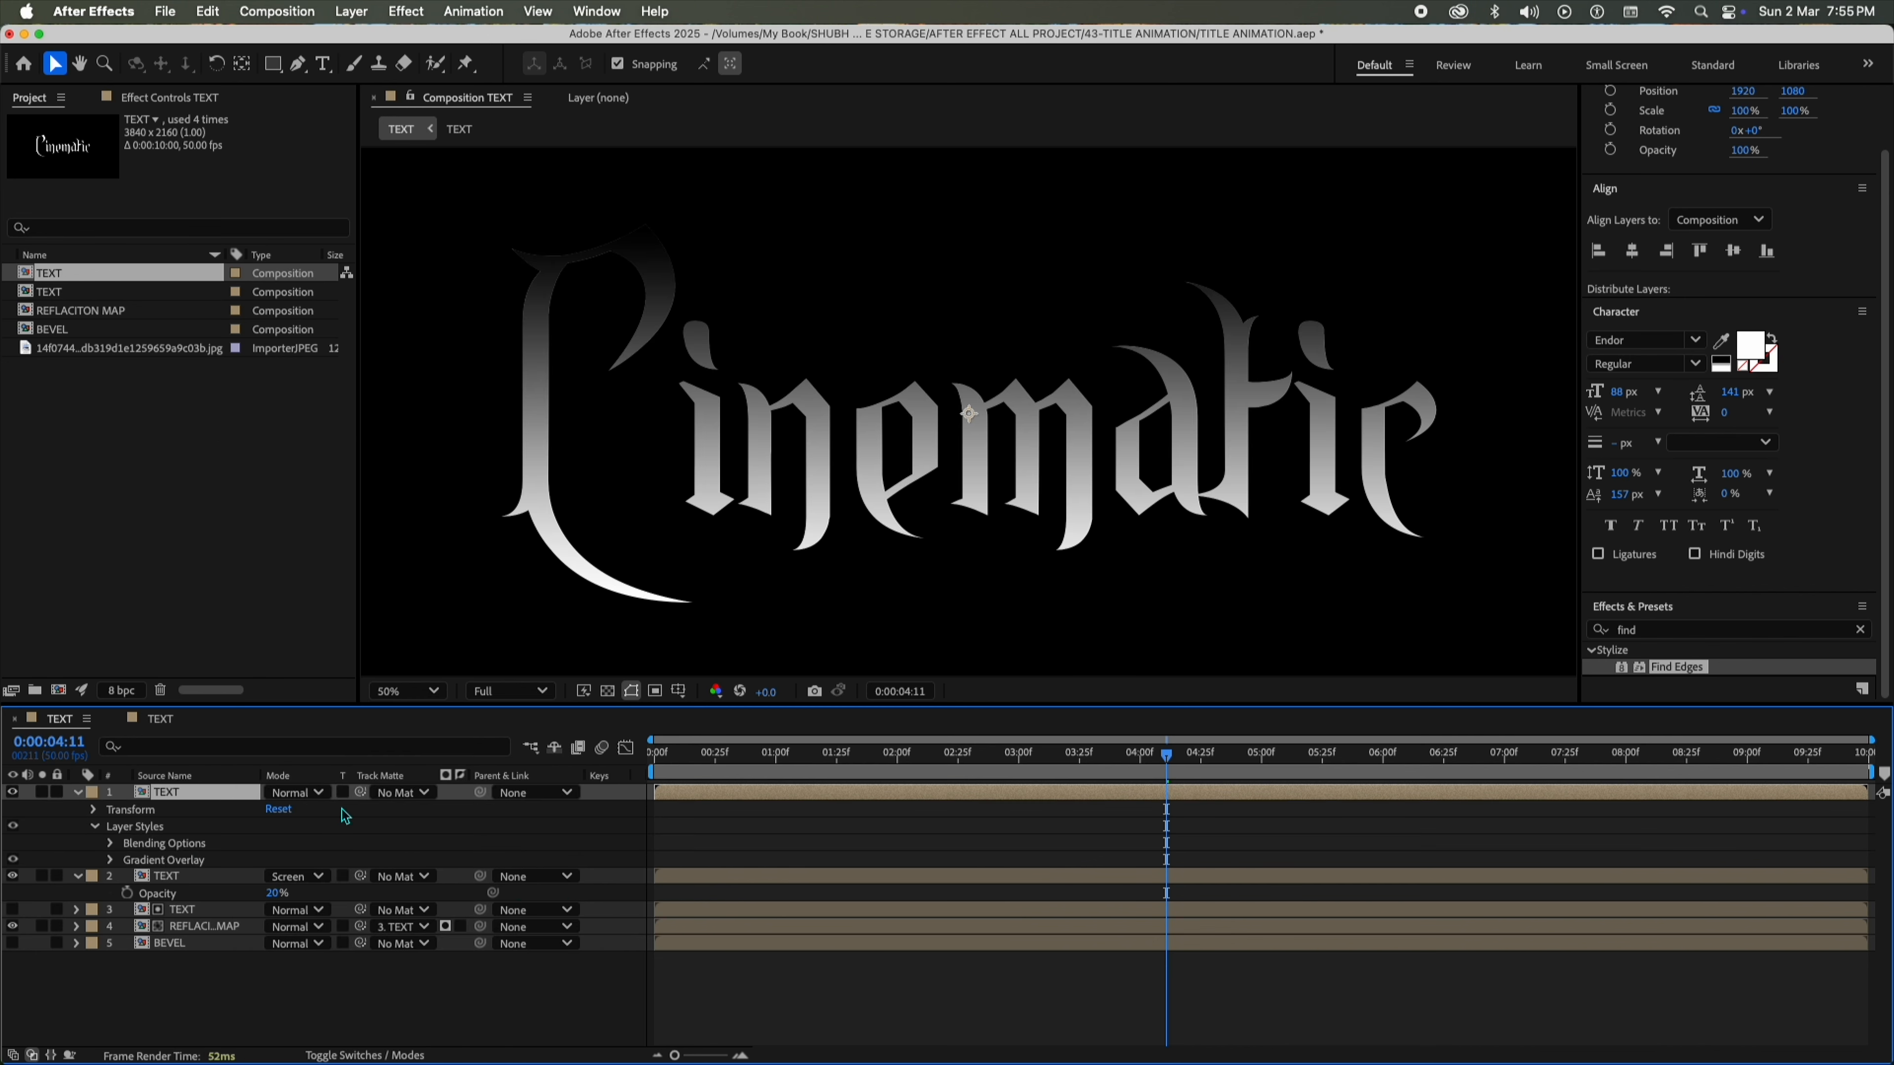
Add alternating dark grey and white stops to the Gradient Overlay's colours, including dark grey 484848 at 16.7% and white FFFFFF at 80.6%.
click(109, 860)
scroll(298, 858, down, 3)
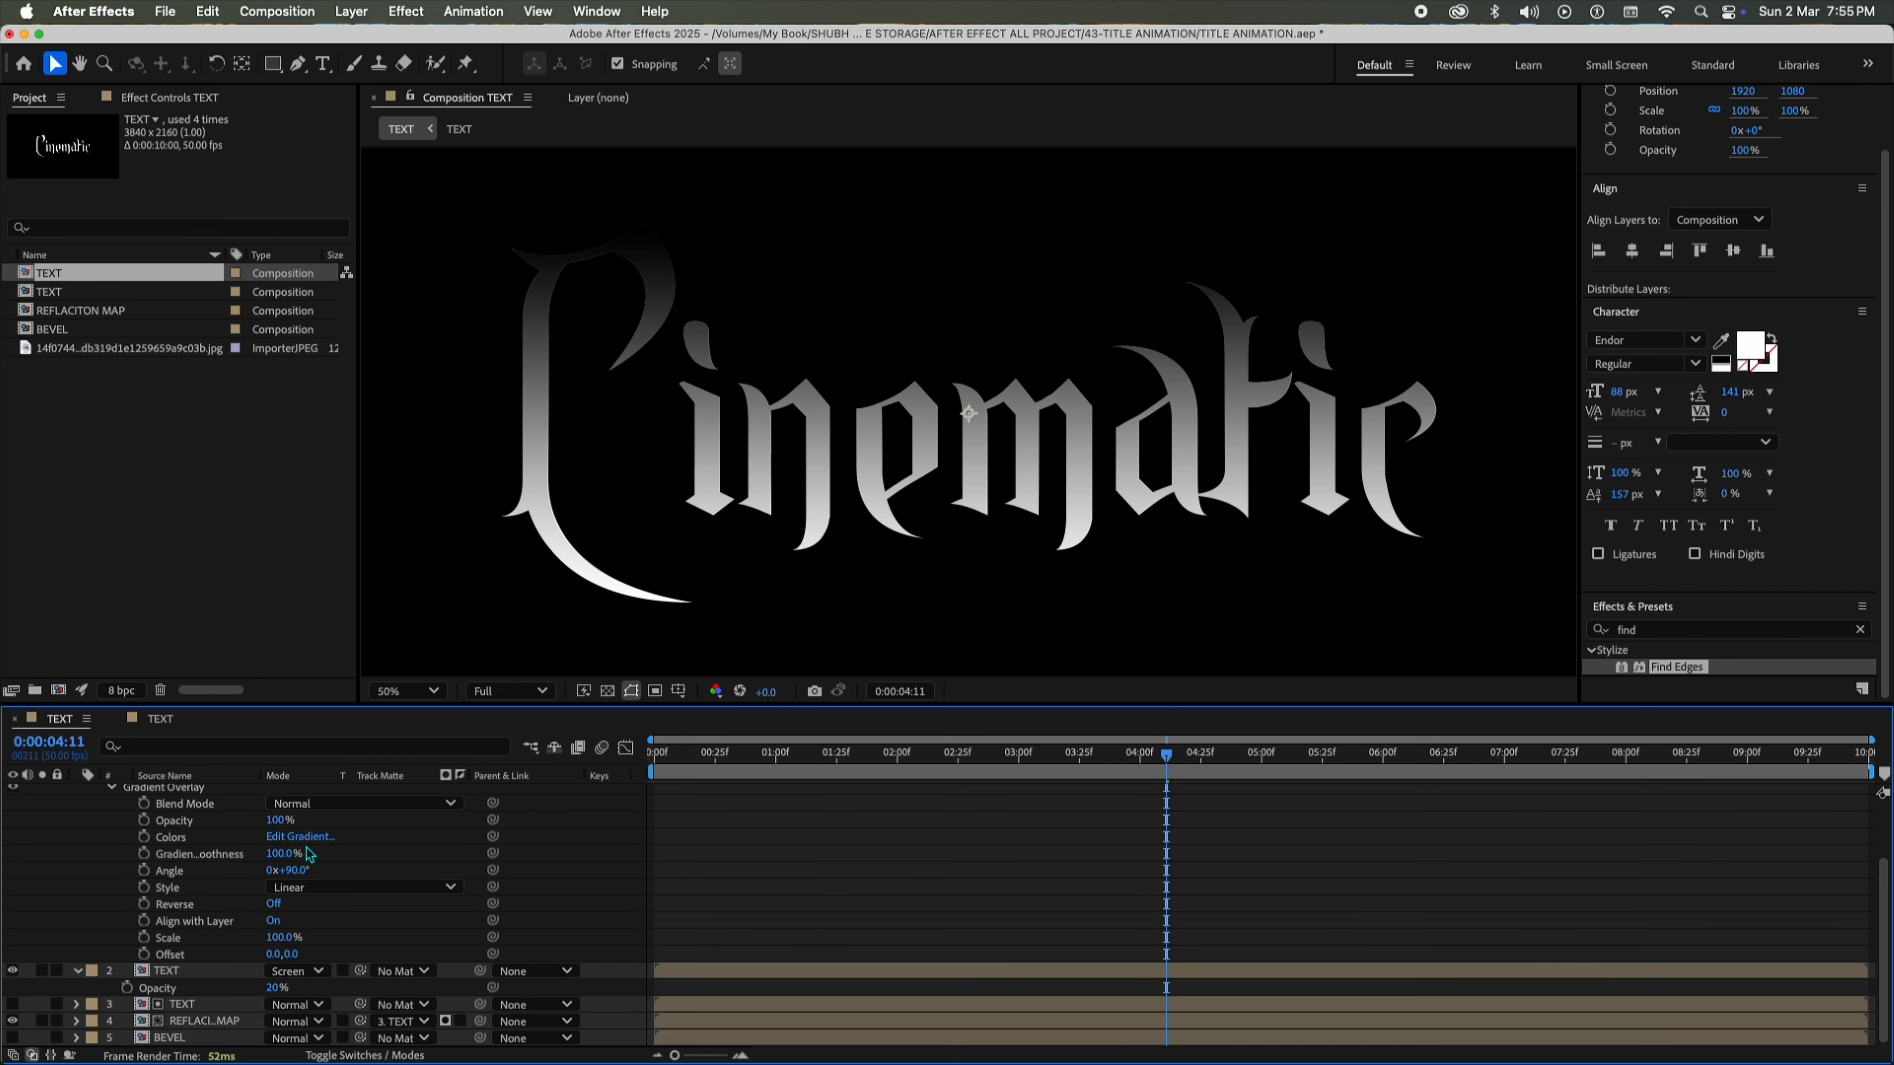
click(300, 836)
click(710, 416)
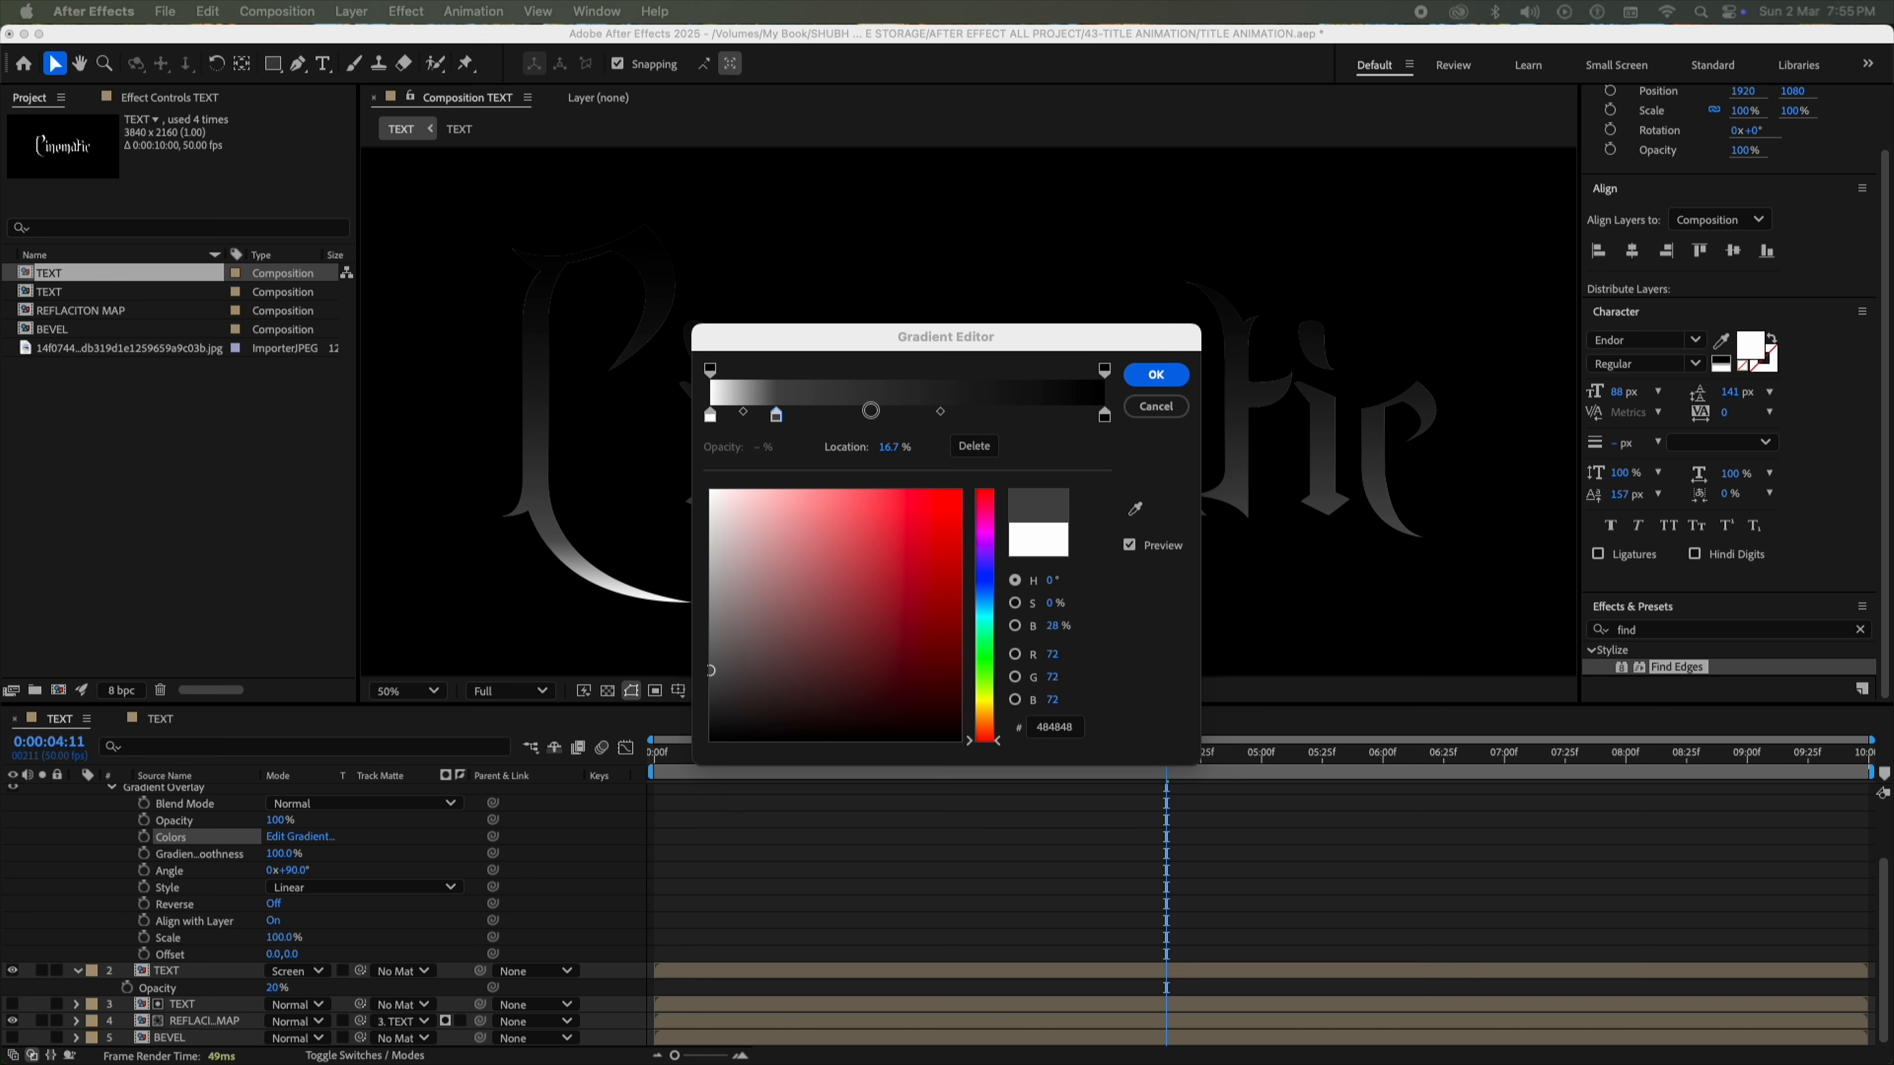
drag(712, 597, 686, 675)
click(1029, 415)
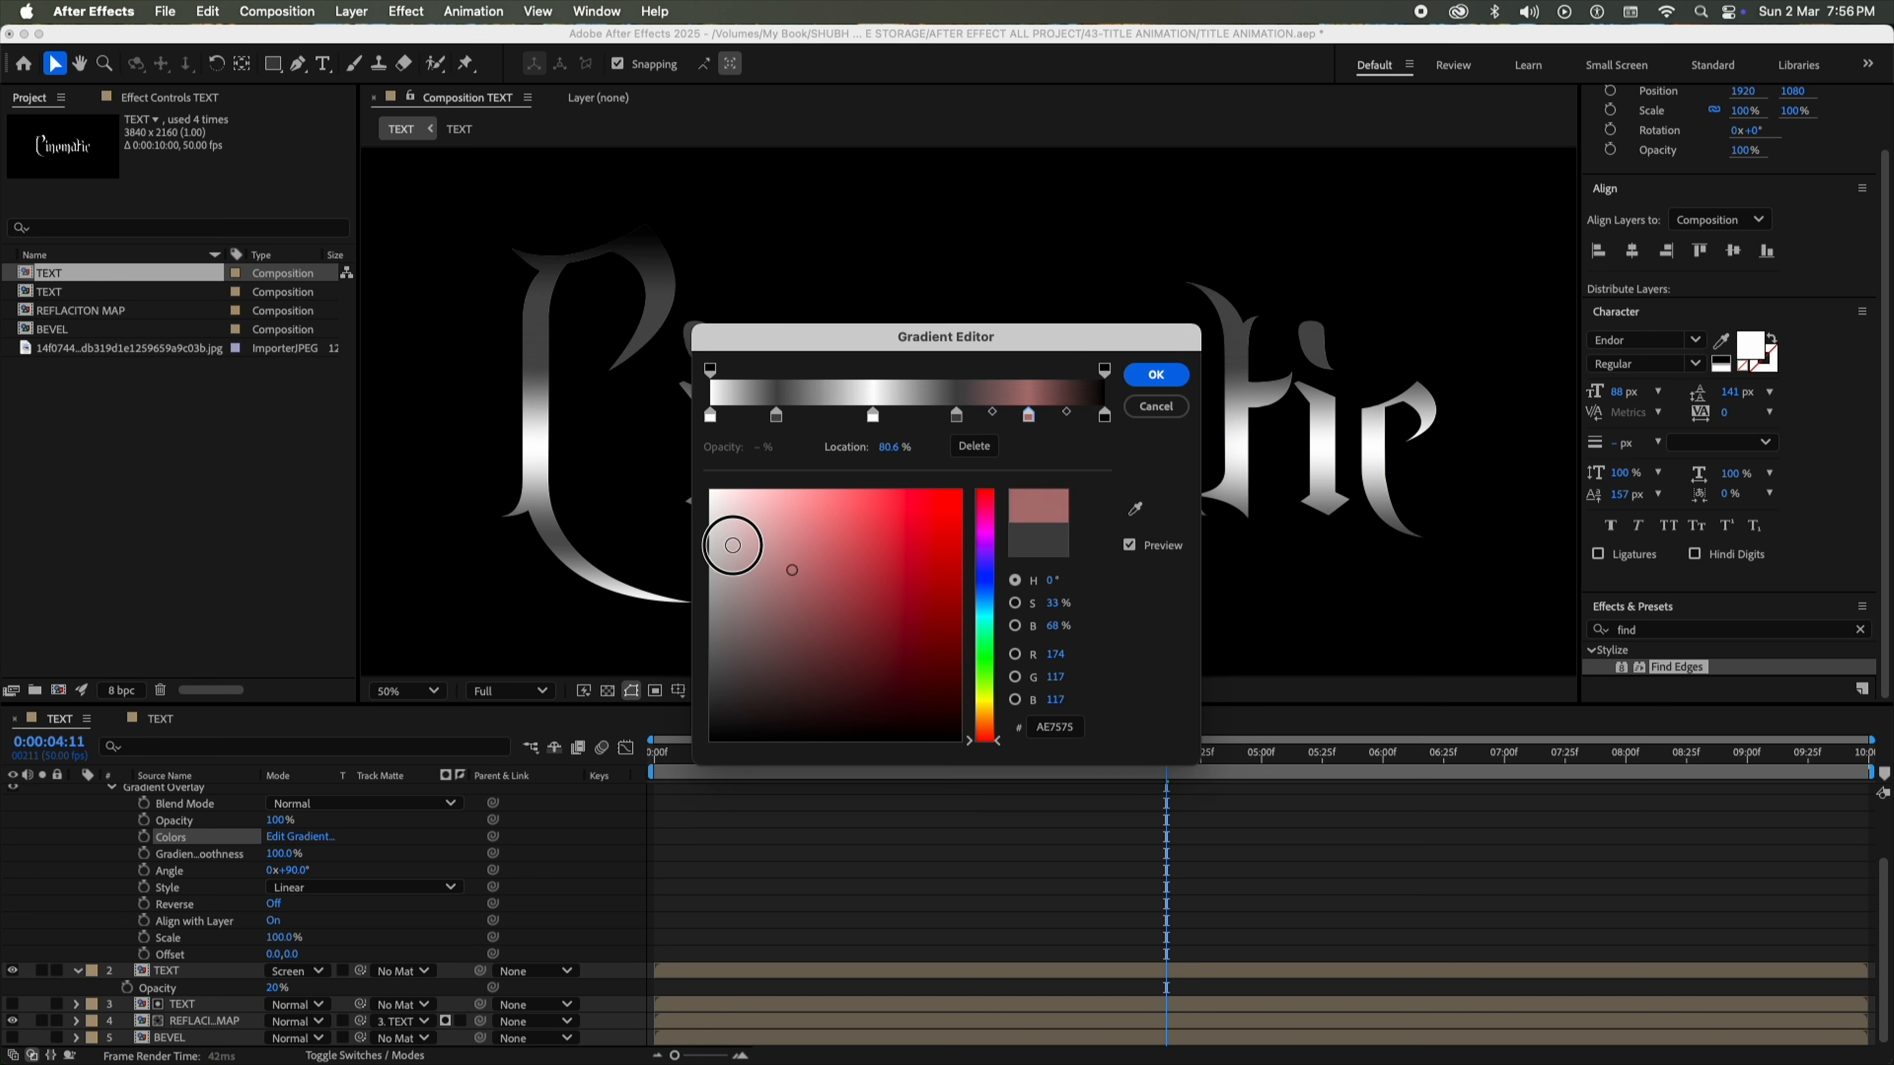
drag(732, 541, 709, 490)
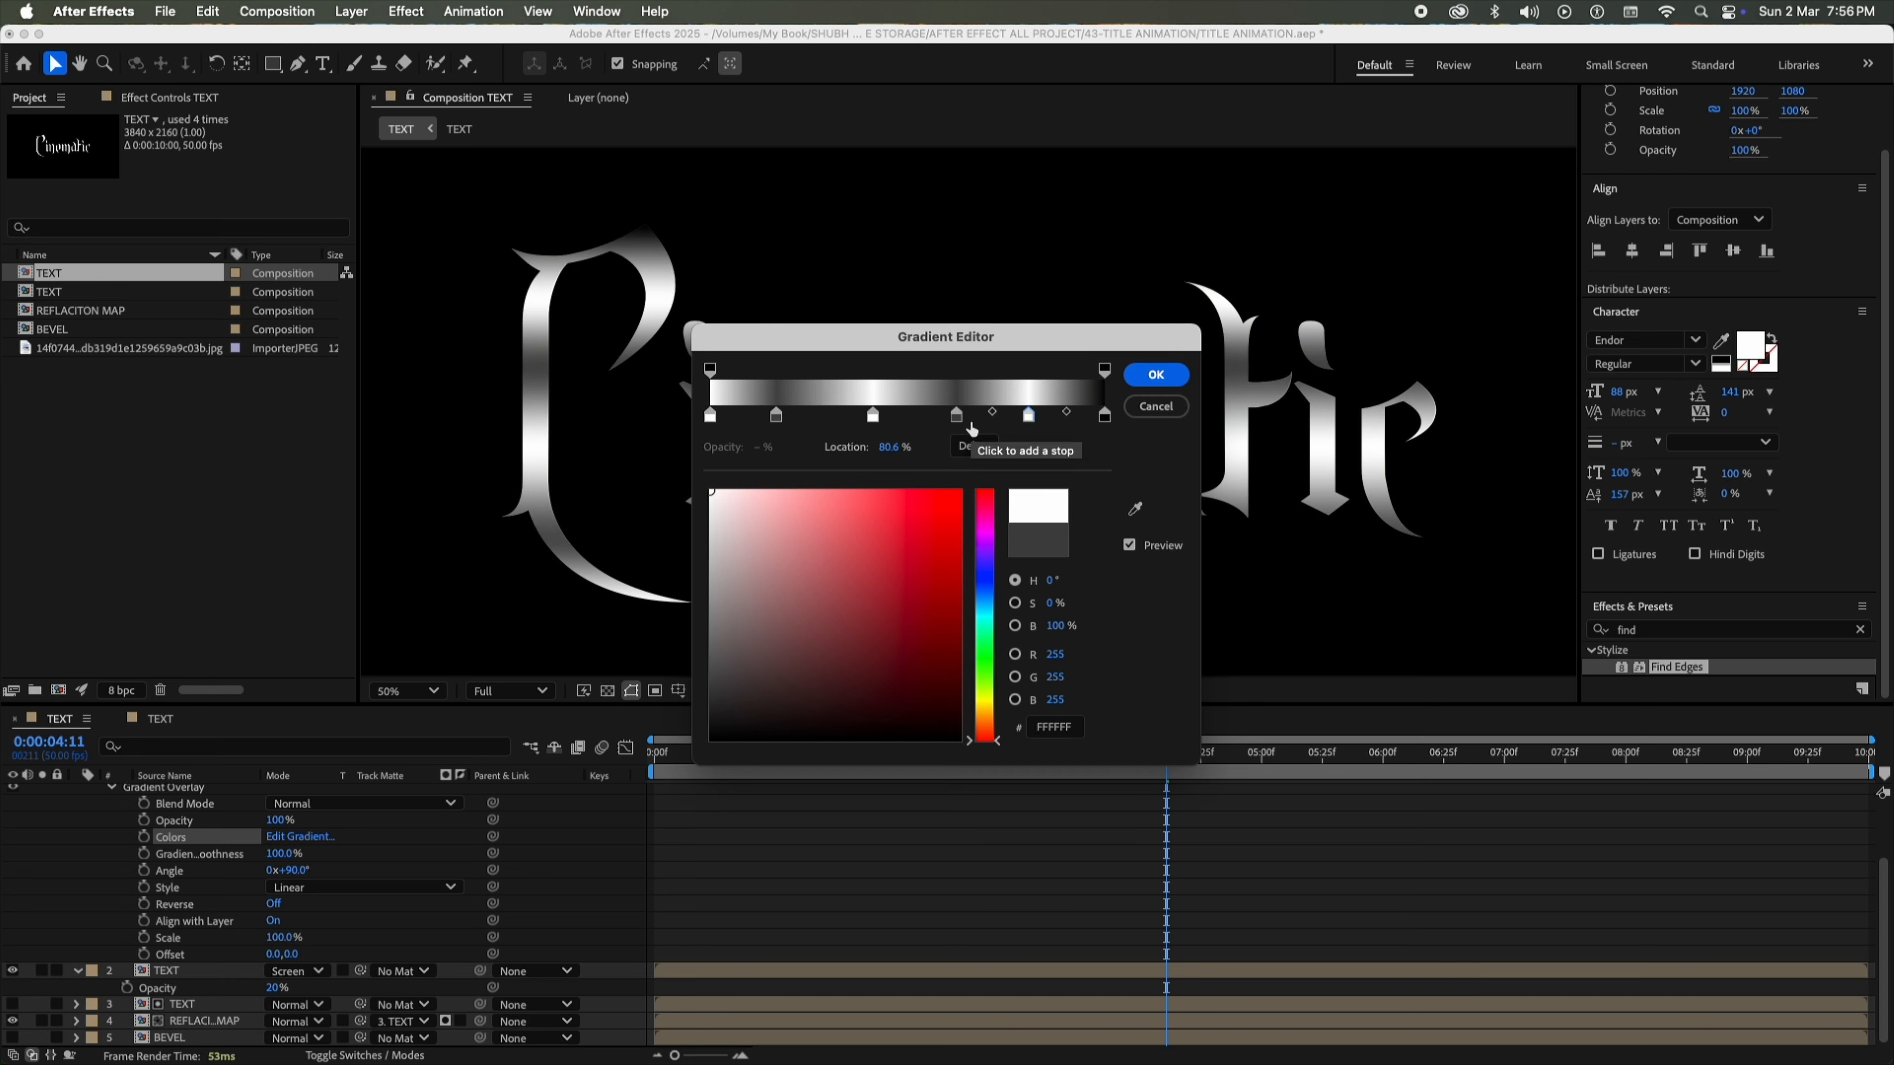
Move the gradient's dark grey 434343 stop to a location of 59.4% and apply the gradient.
click(958, 416)
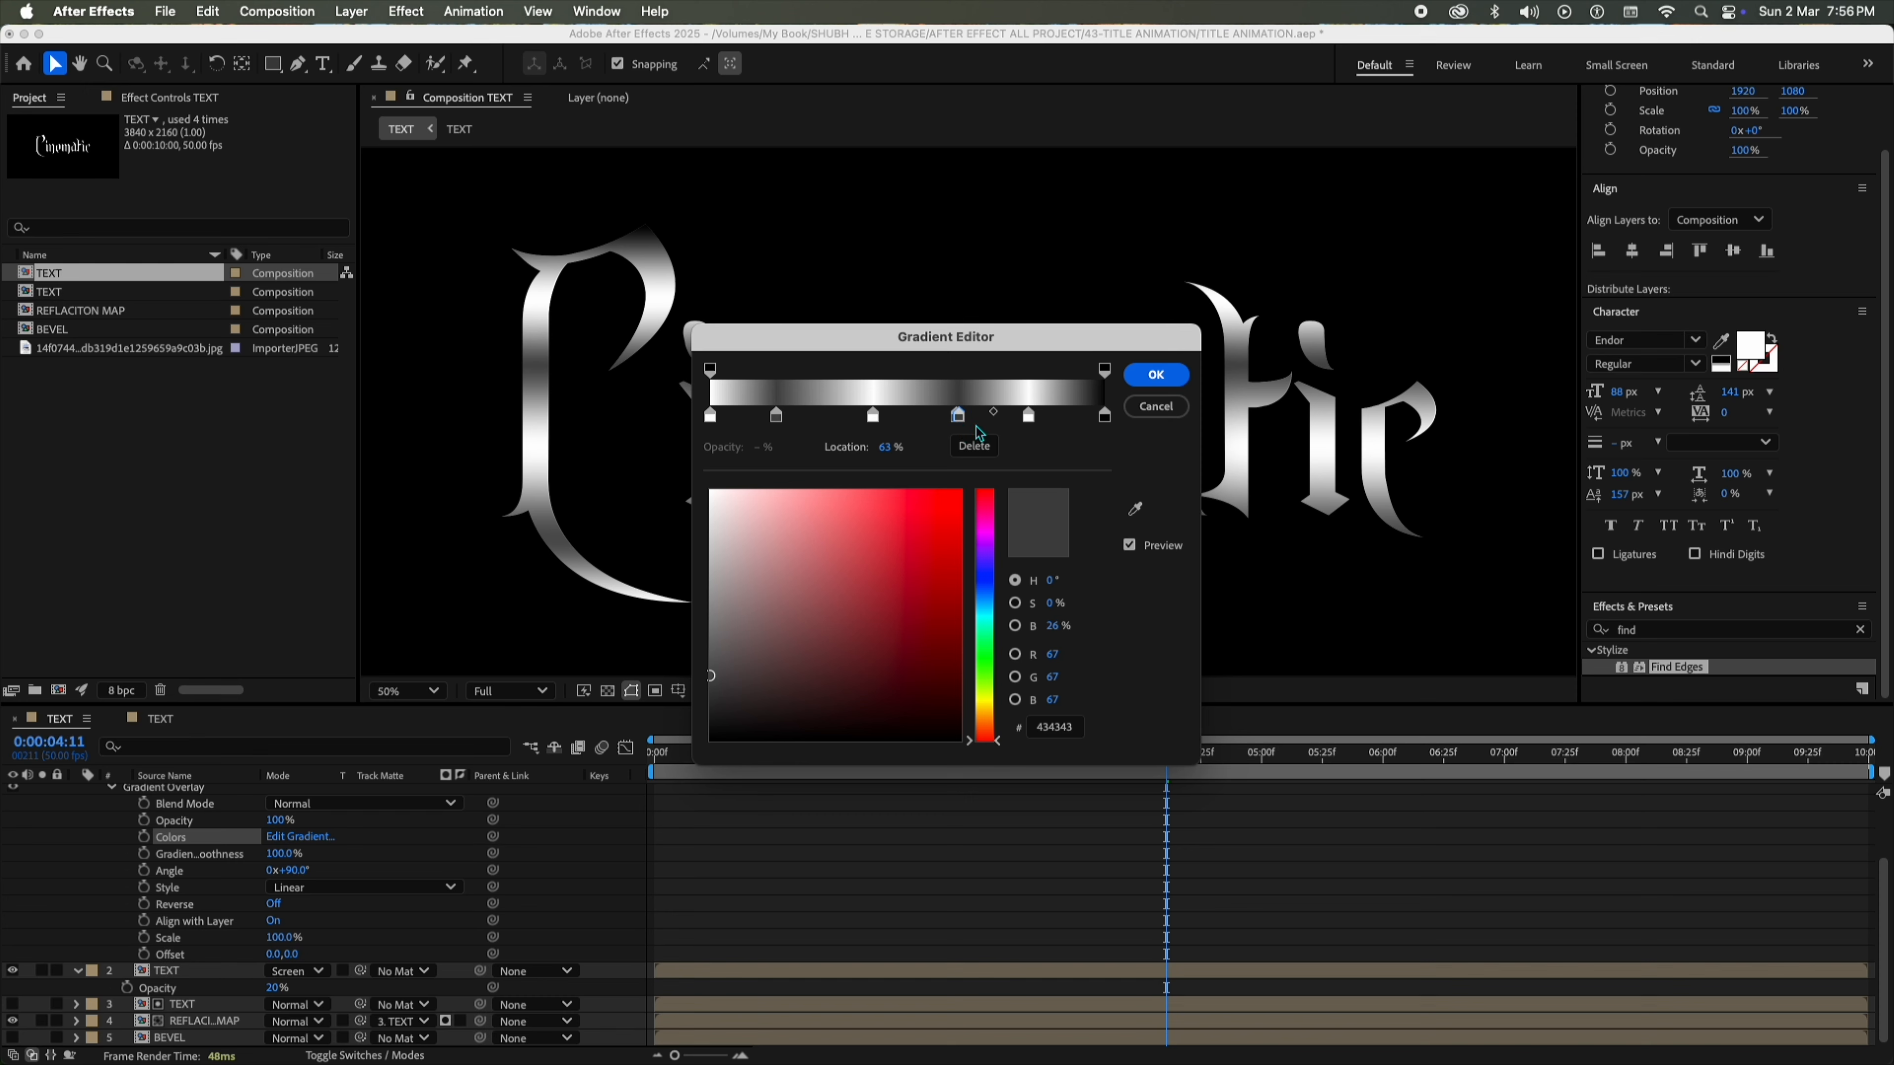
click(958, 458)
drag(957, 416, 945, 415)
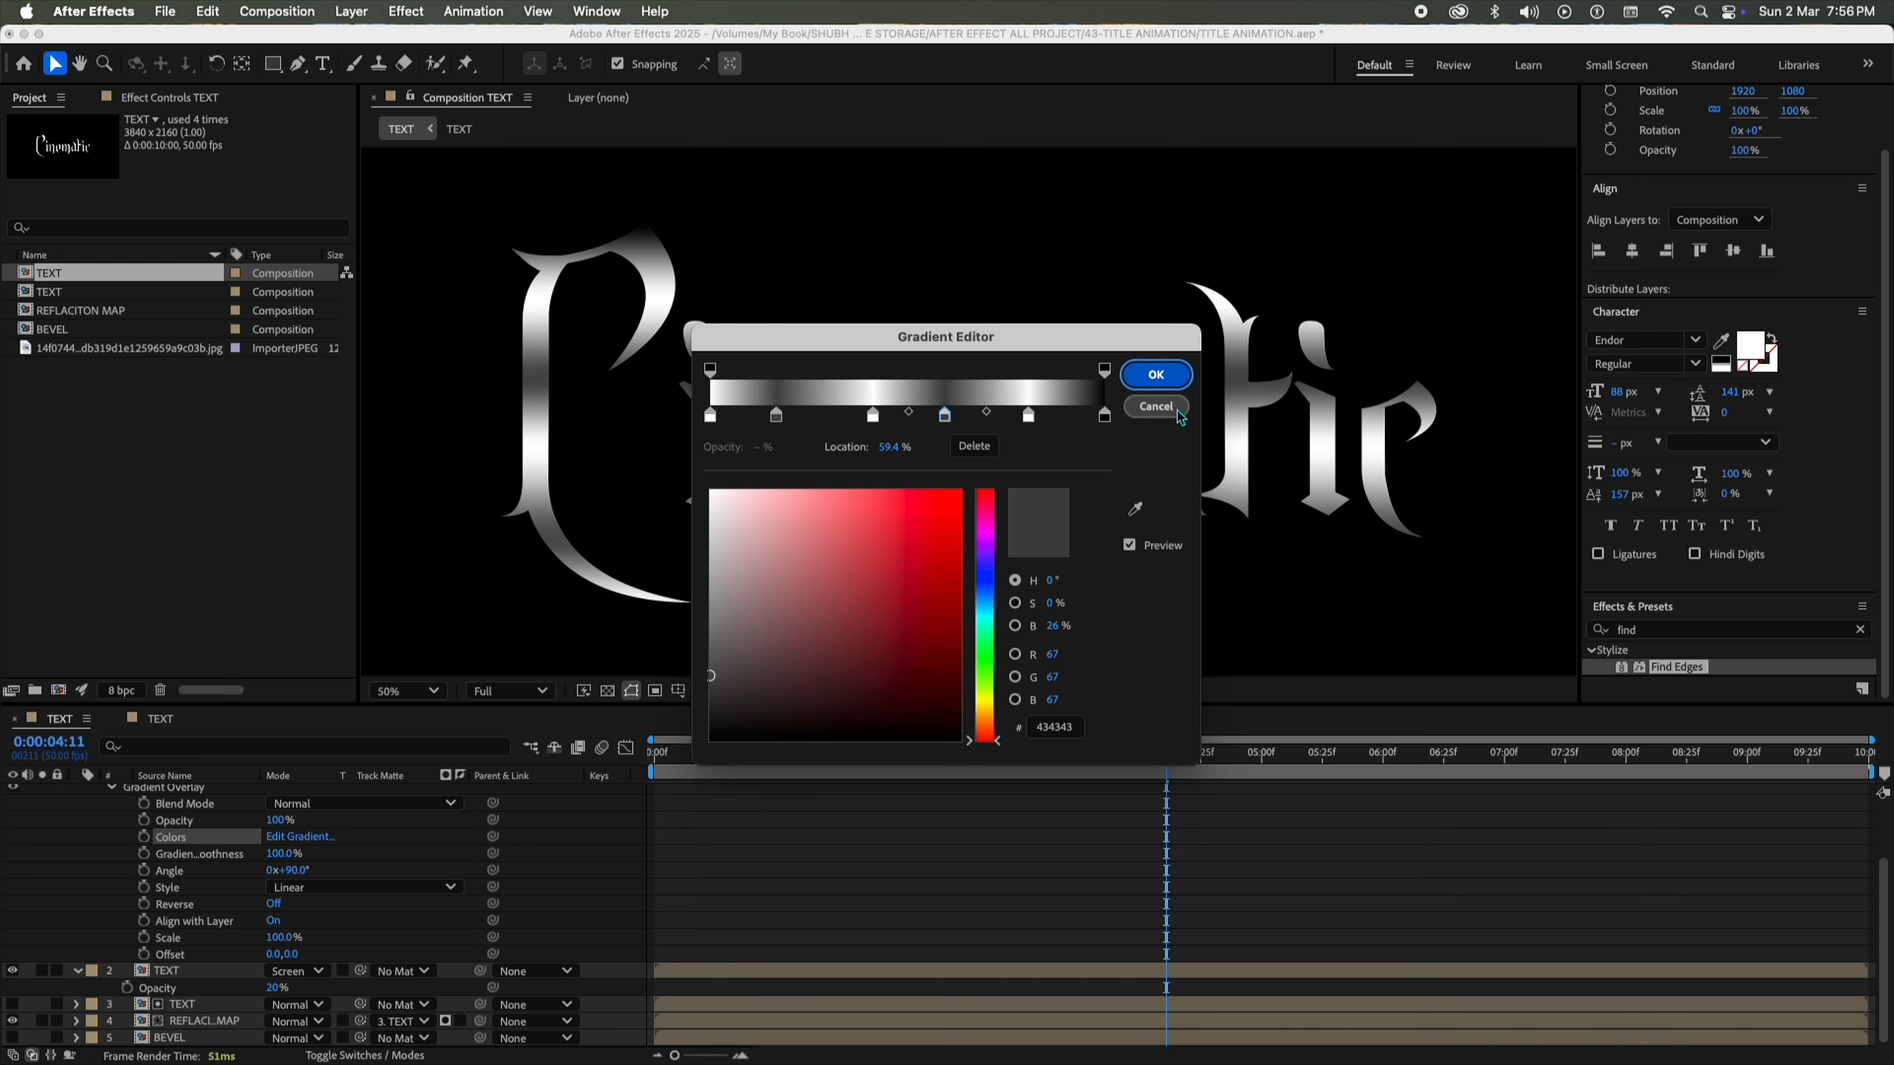
click(1169, 380)
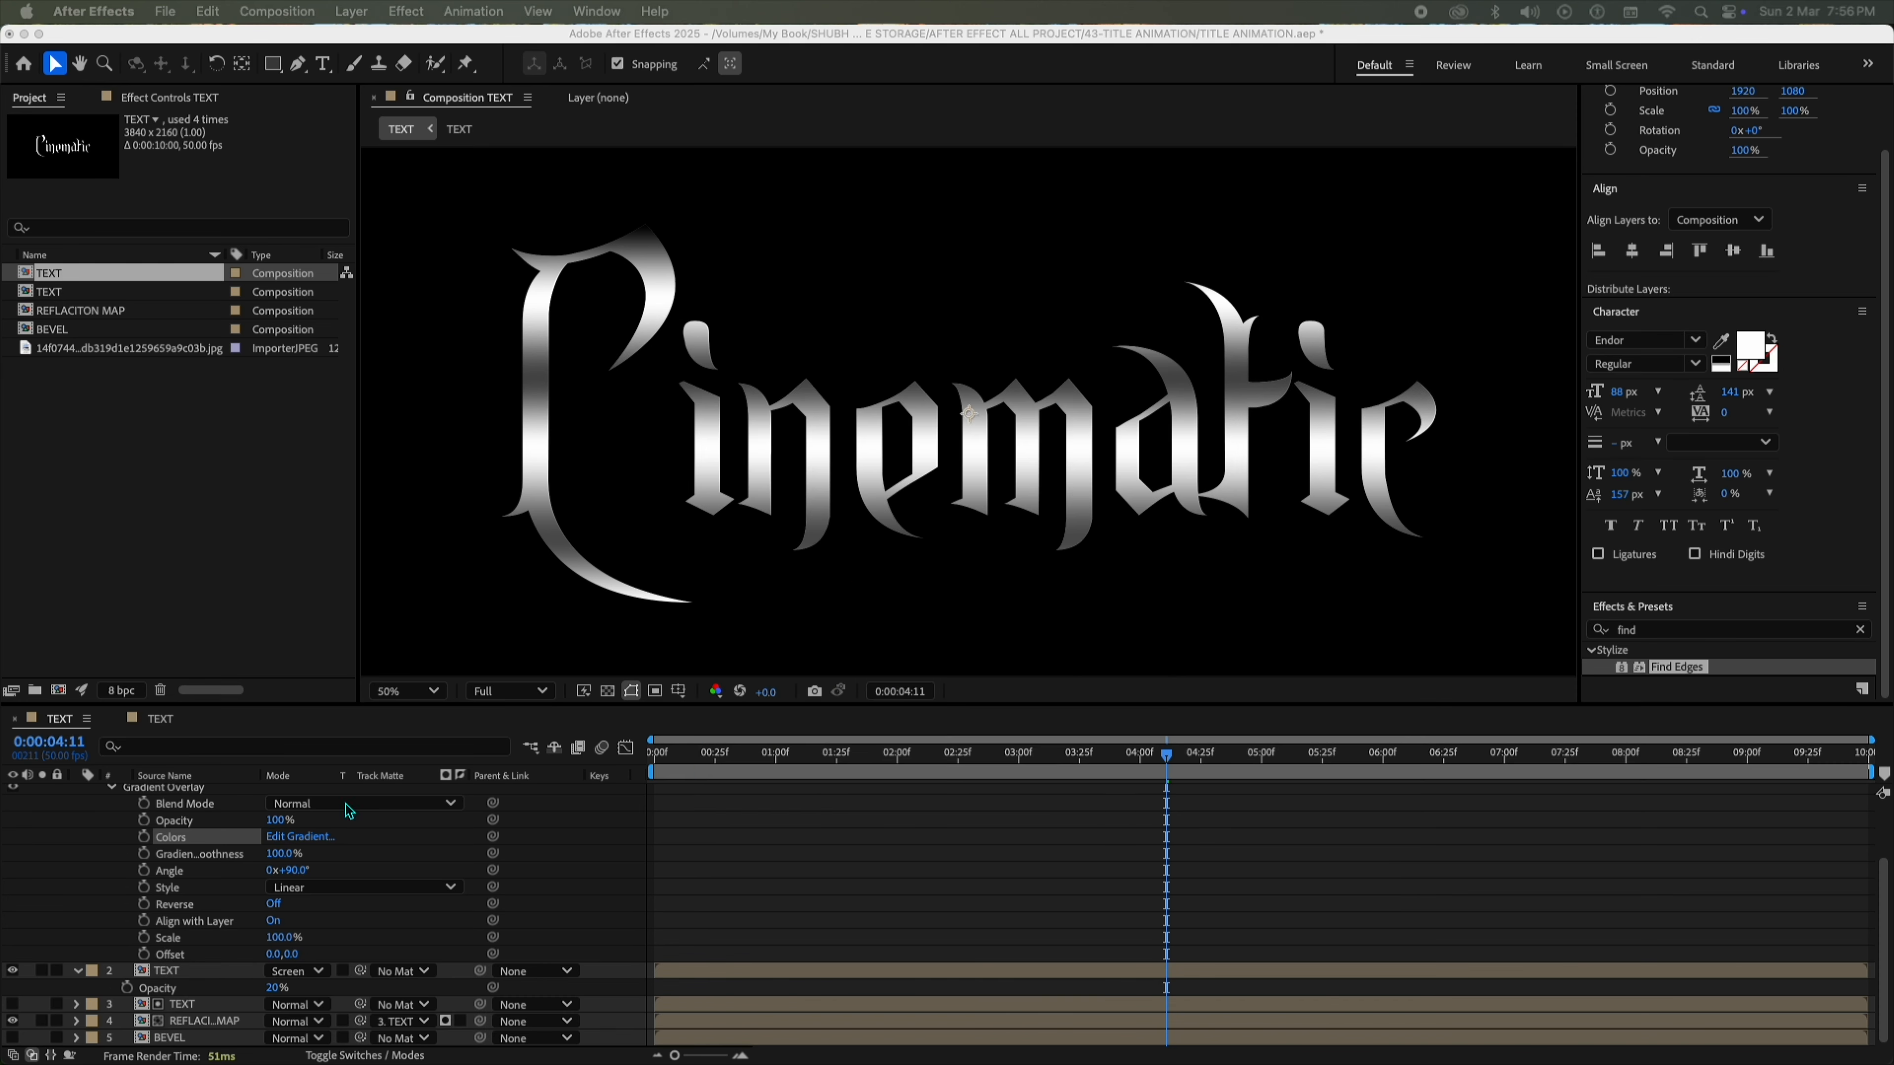
Set the Gradient Overlay's Blend Mode to Multiply and collapse its properties.
click(348, 804)
click(337, 489)
scroll(119, 871, up, 2)
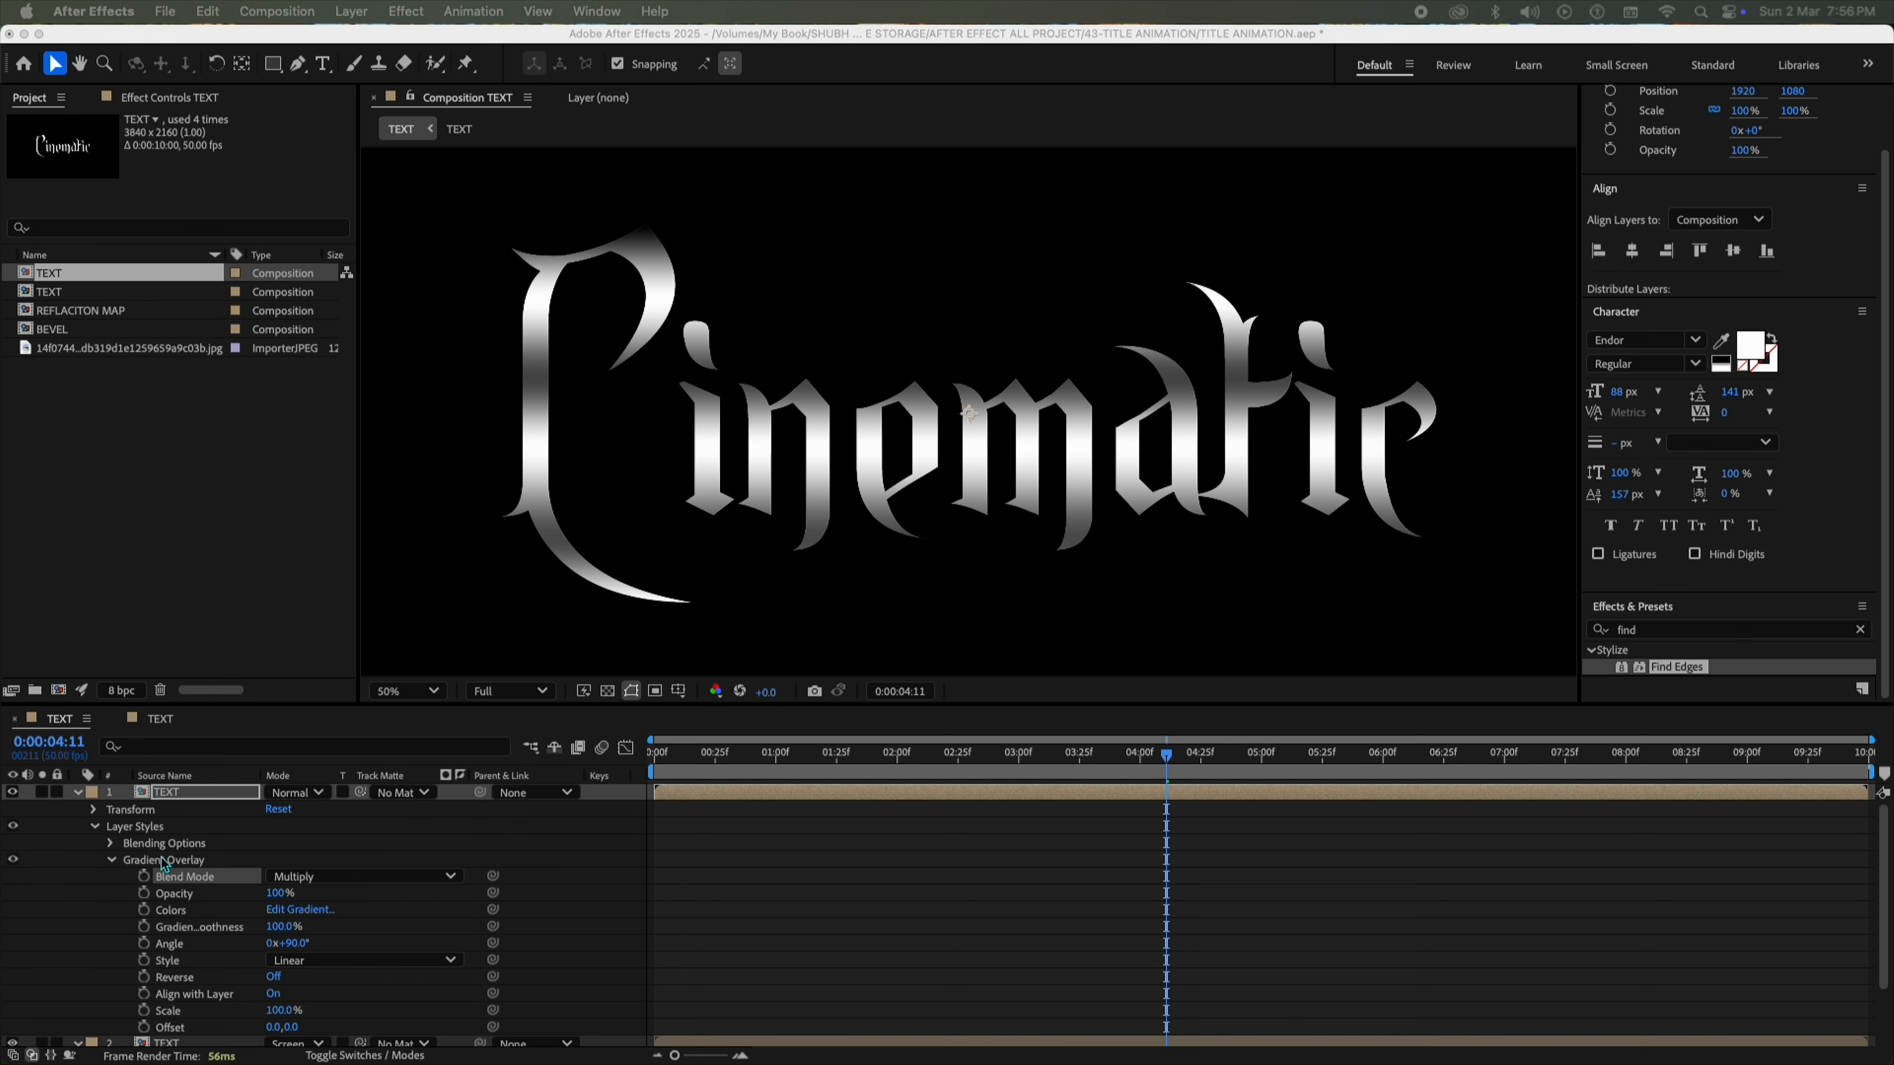
click(111, 861)
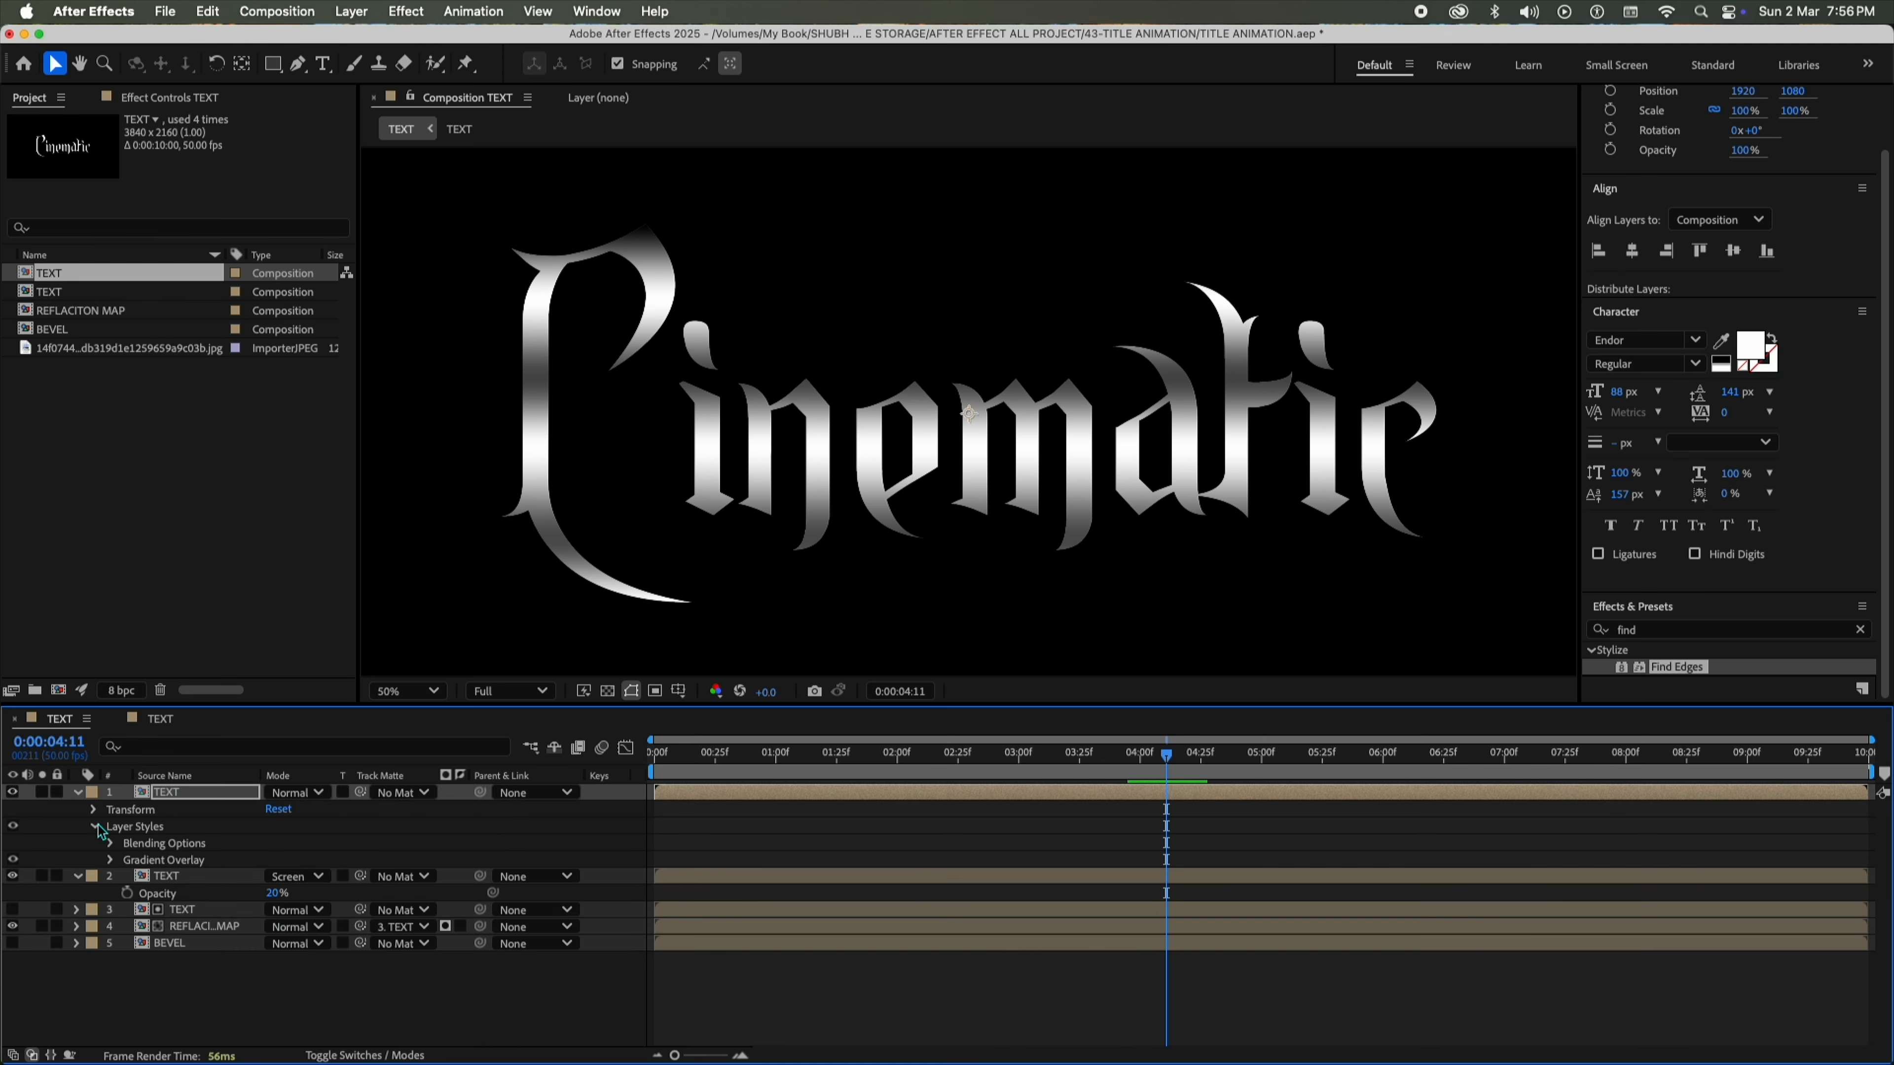
Set the top TEXT layer's blending mode to Soft Light and its opacity to 50%, and return to the start of the timeline.
click(332, 796)
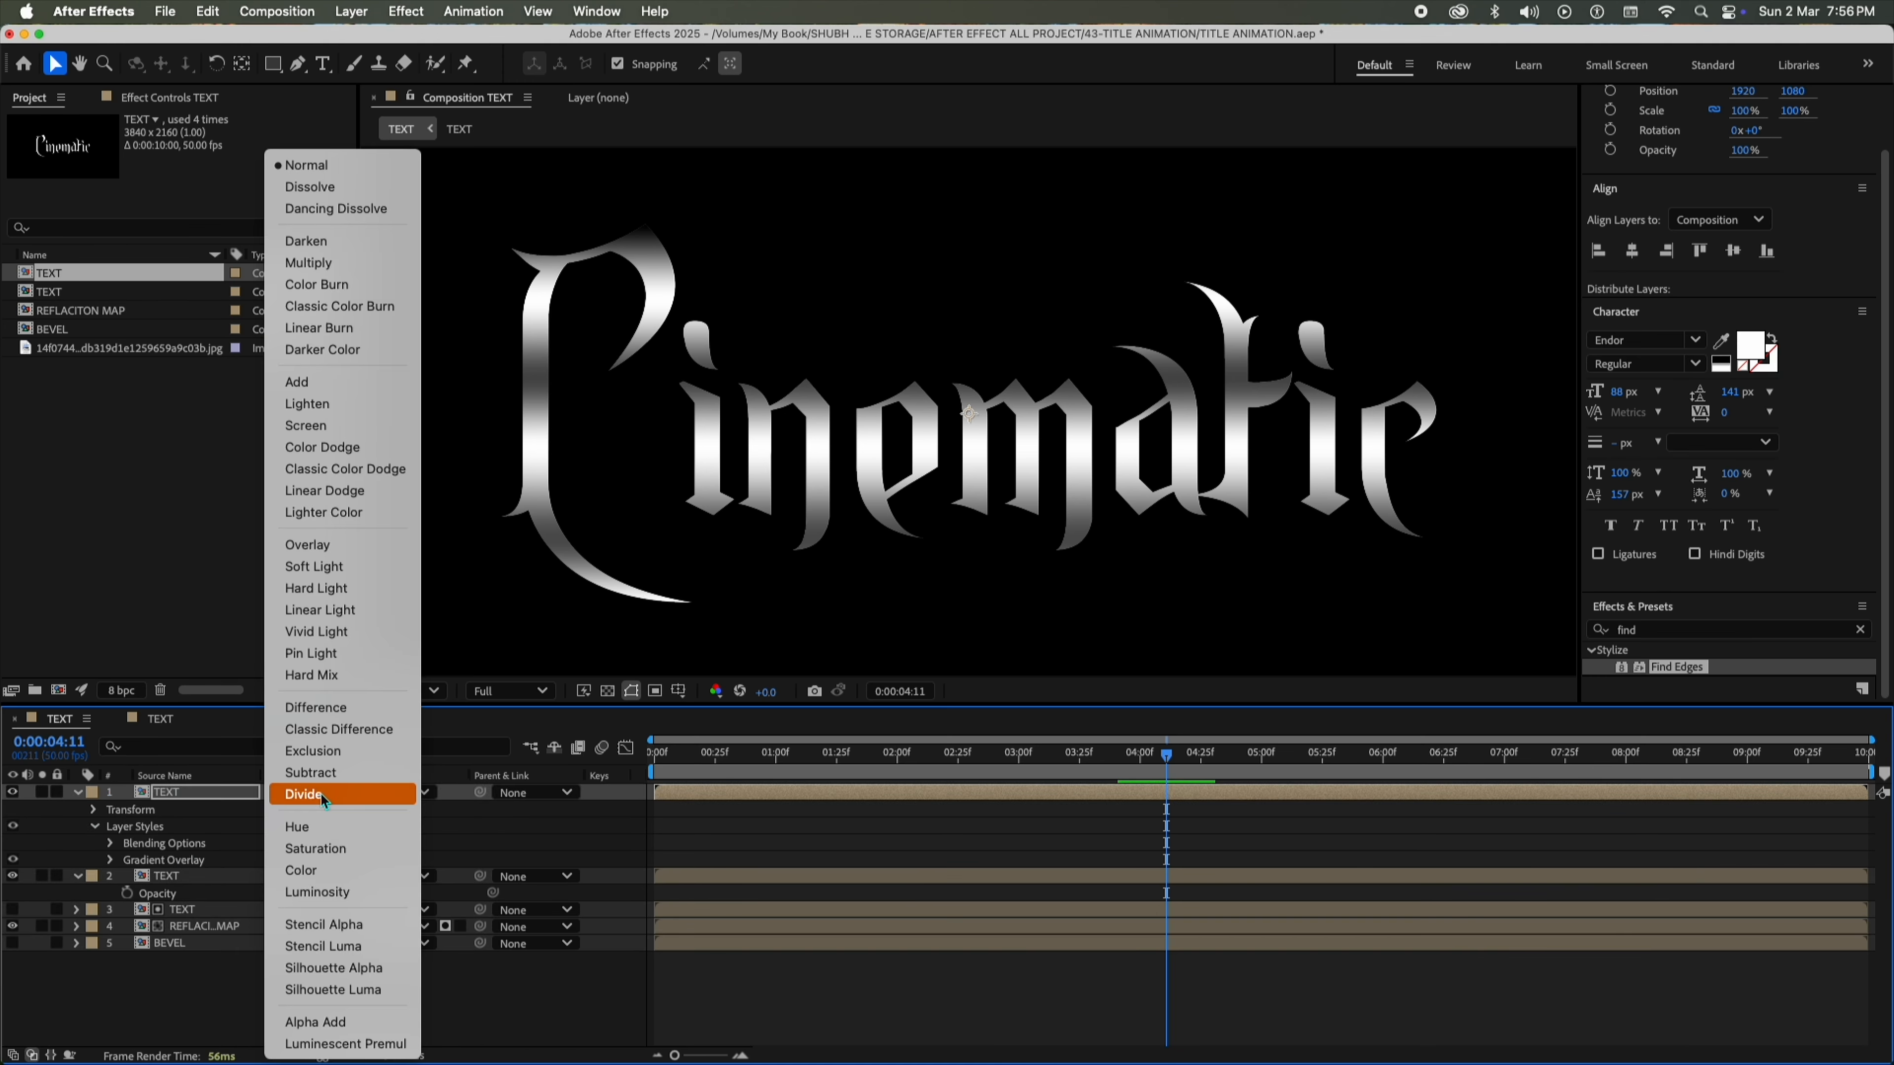
click(317, 566)
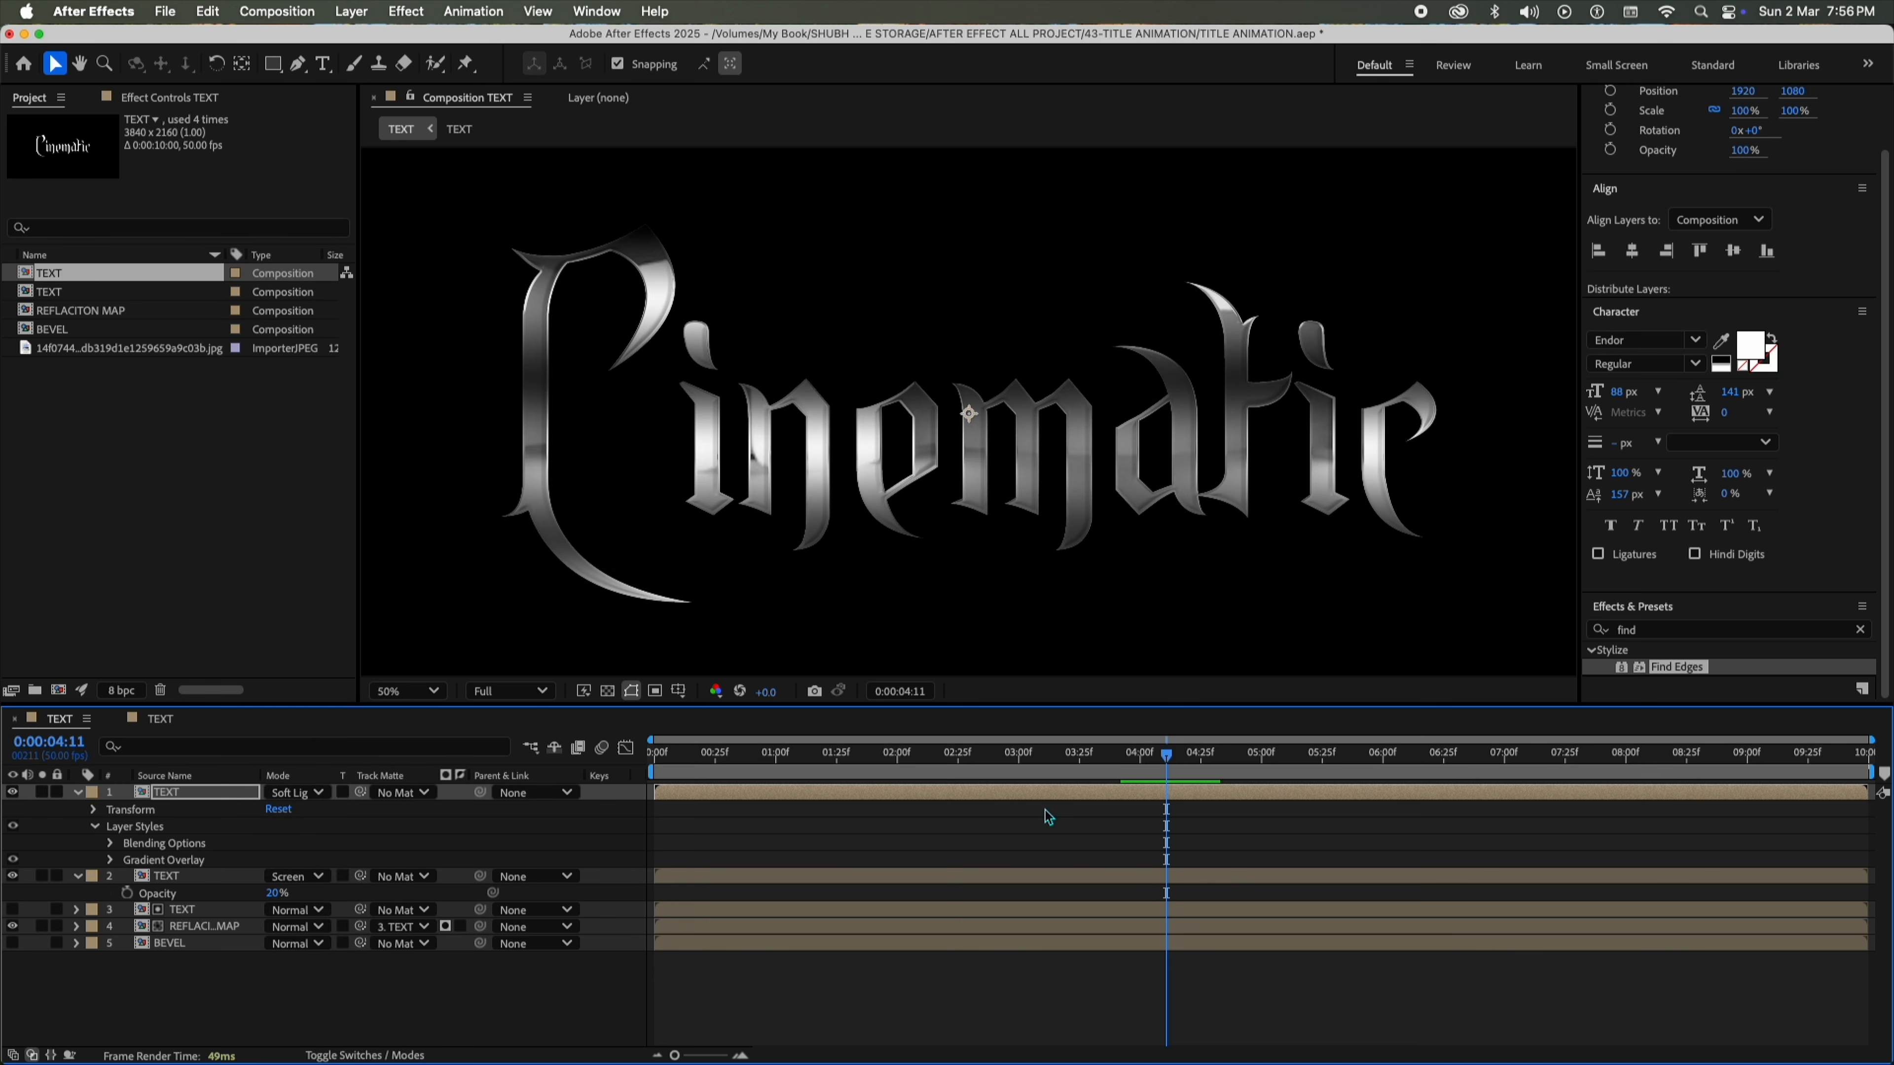
key(t)
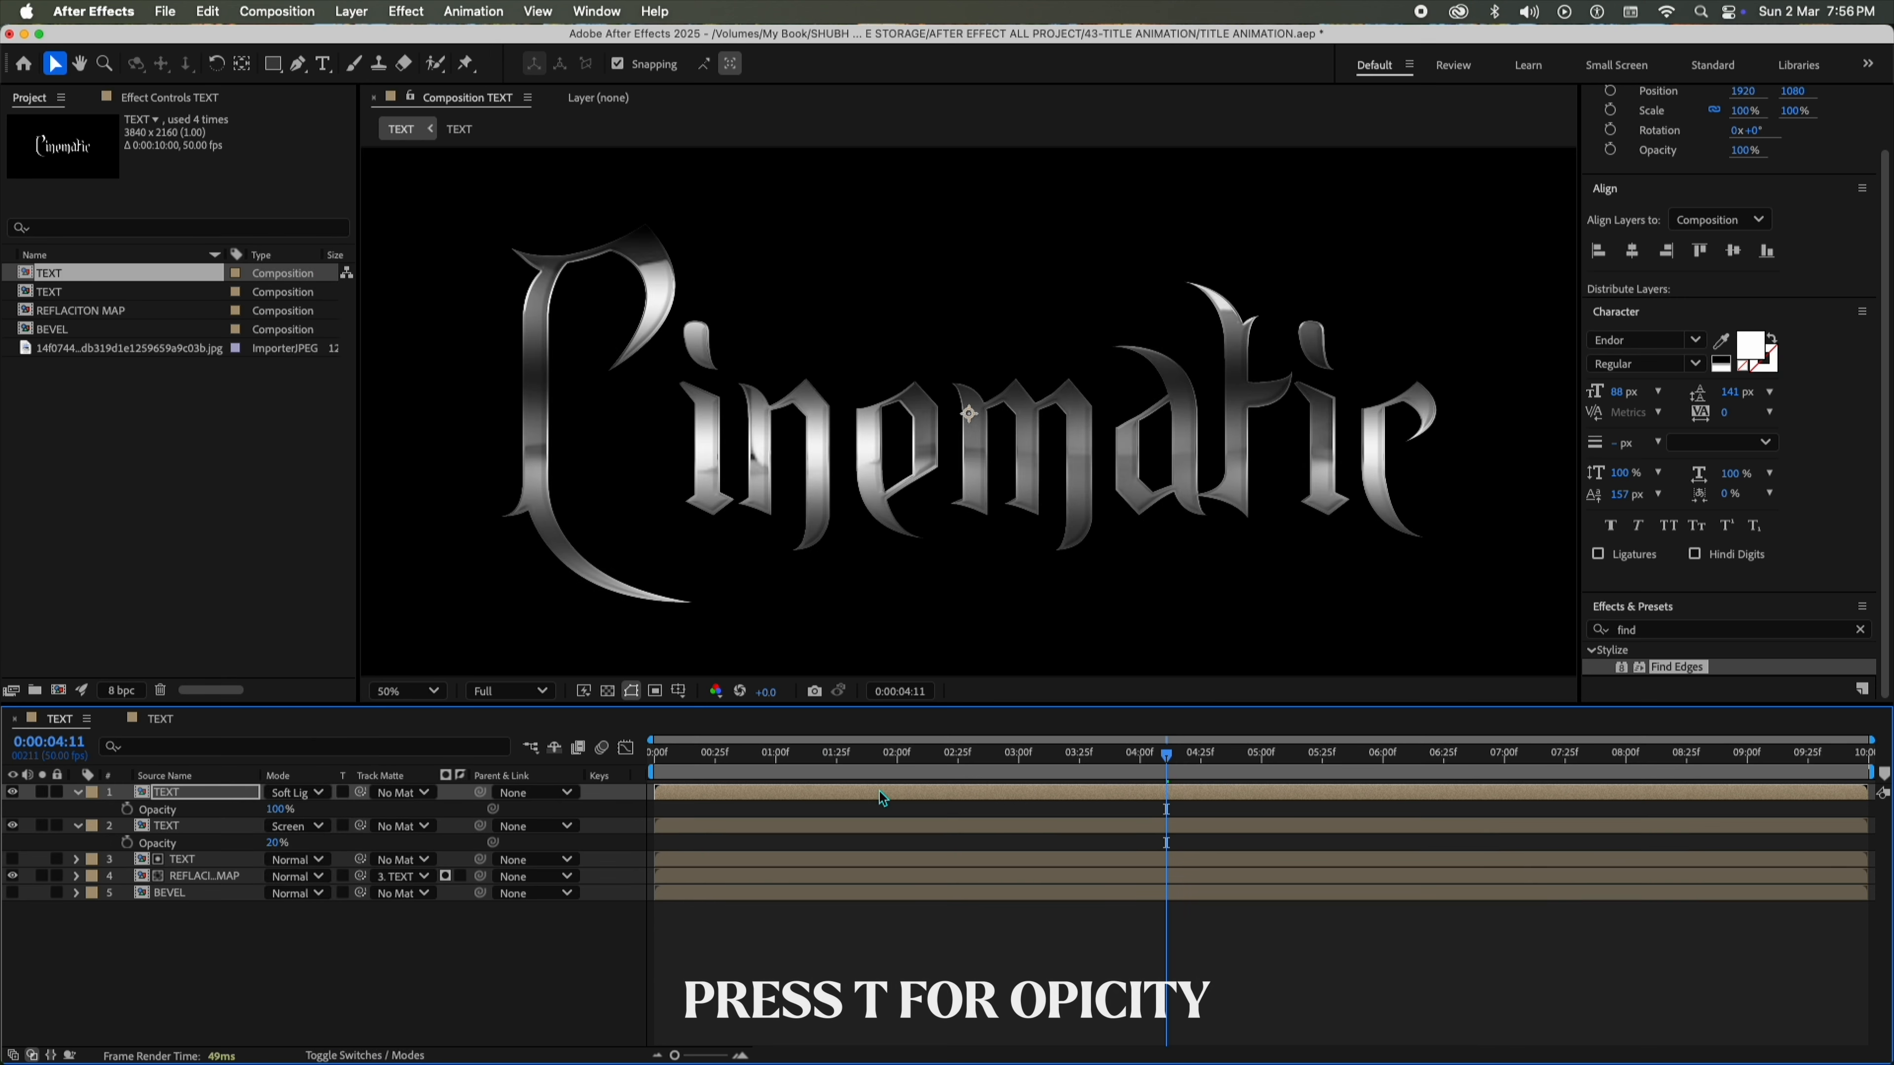
click(280, 808)
text(50)
key(Return)
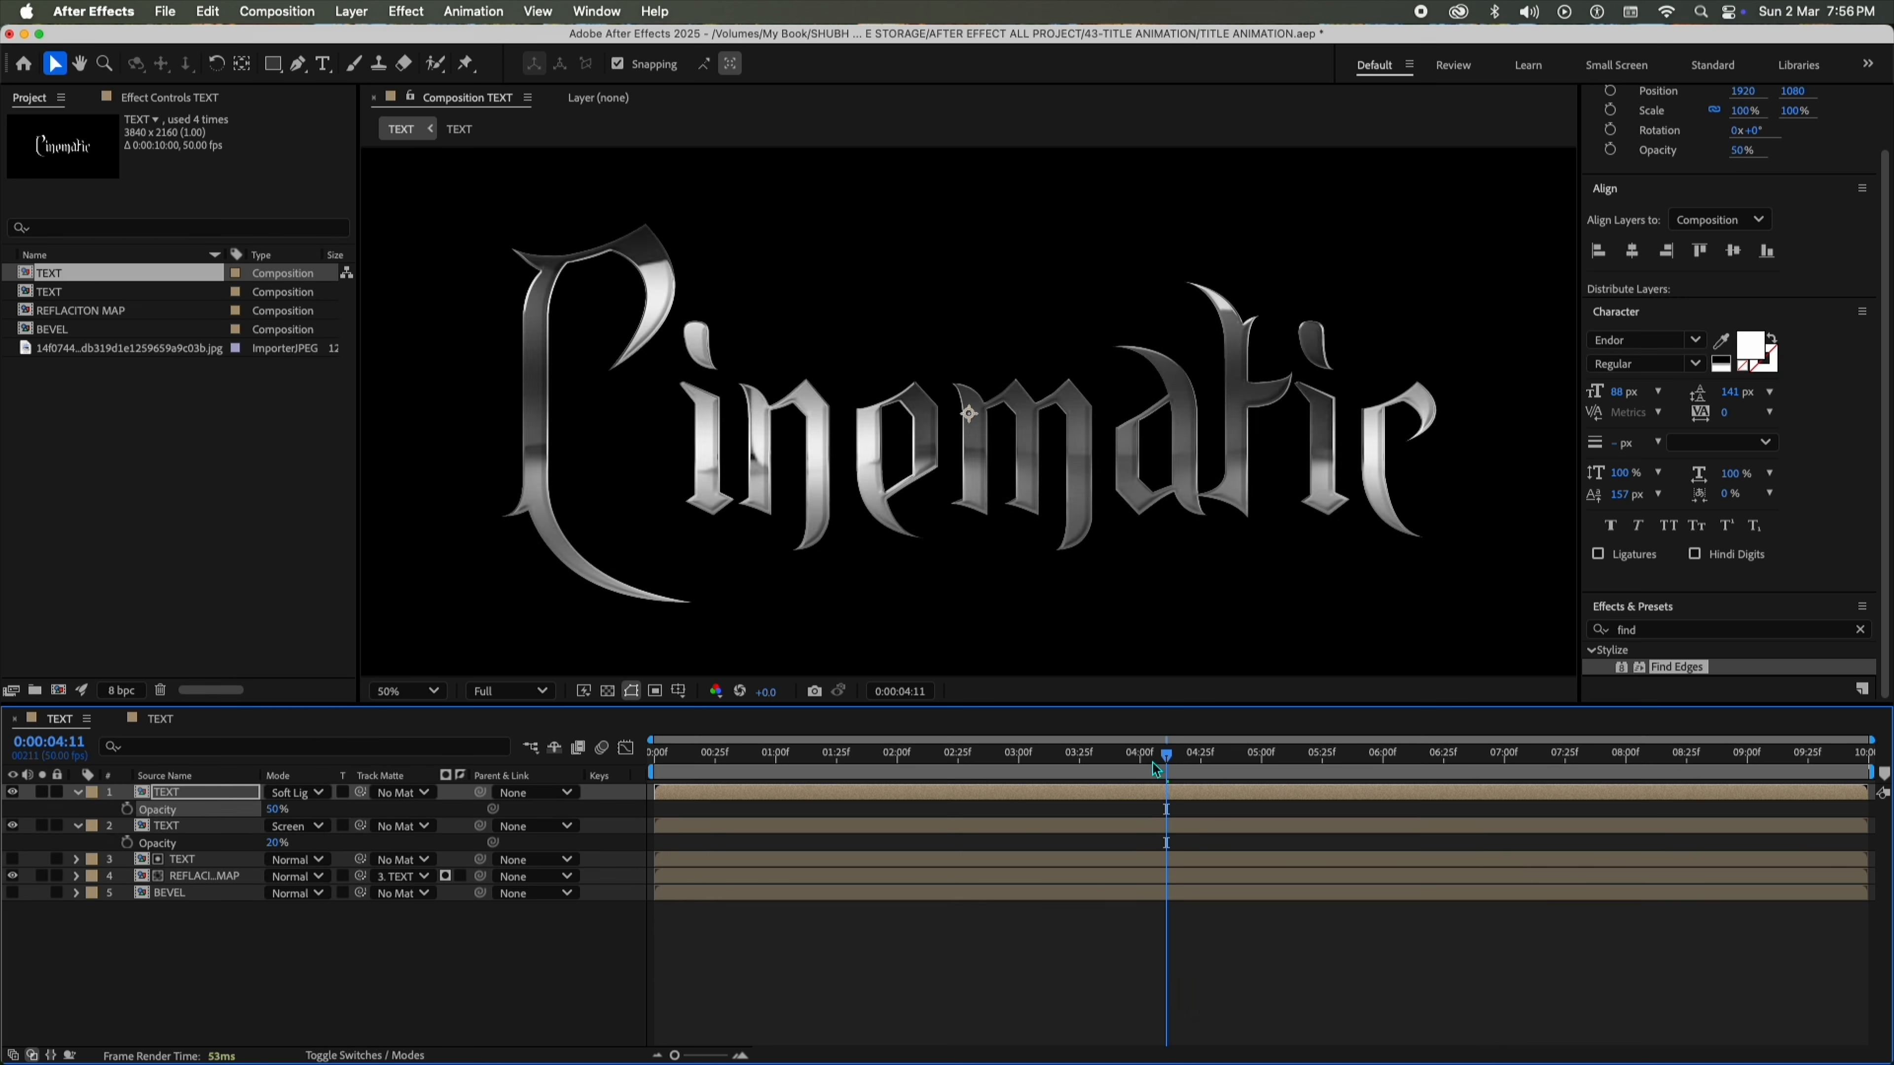
drag(1154, 766, 566, 771)
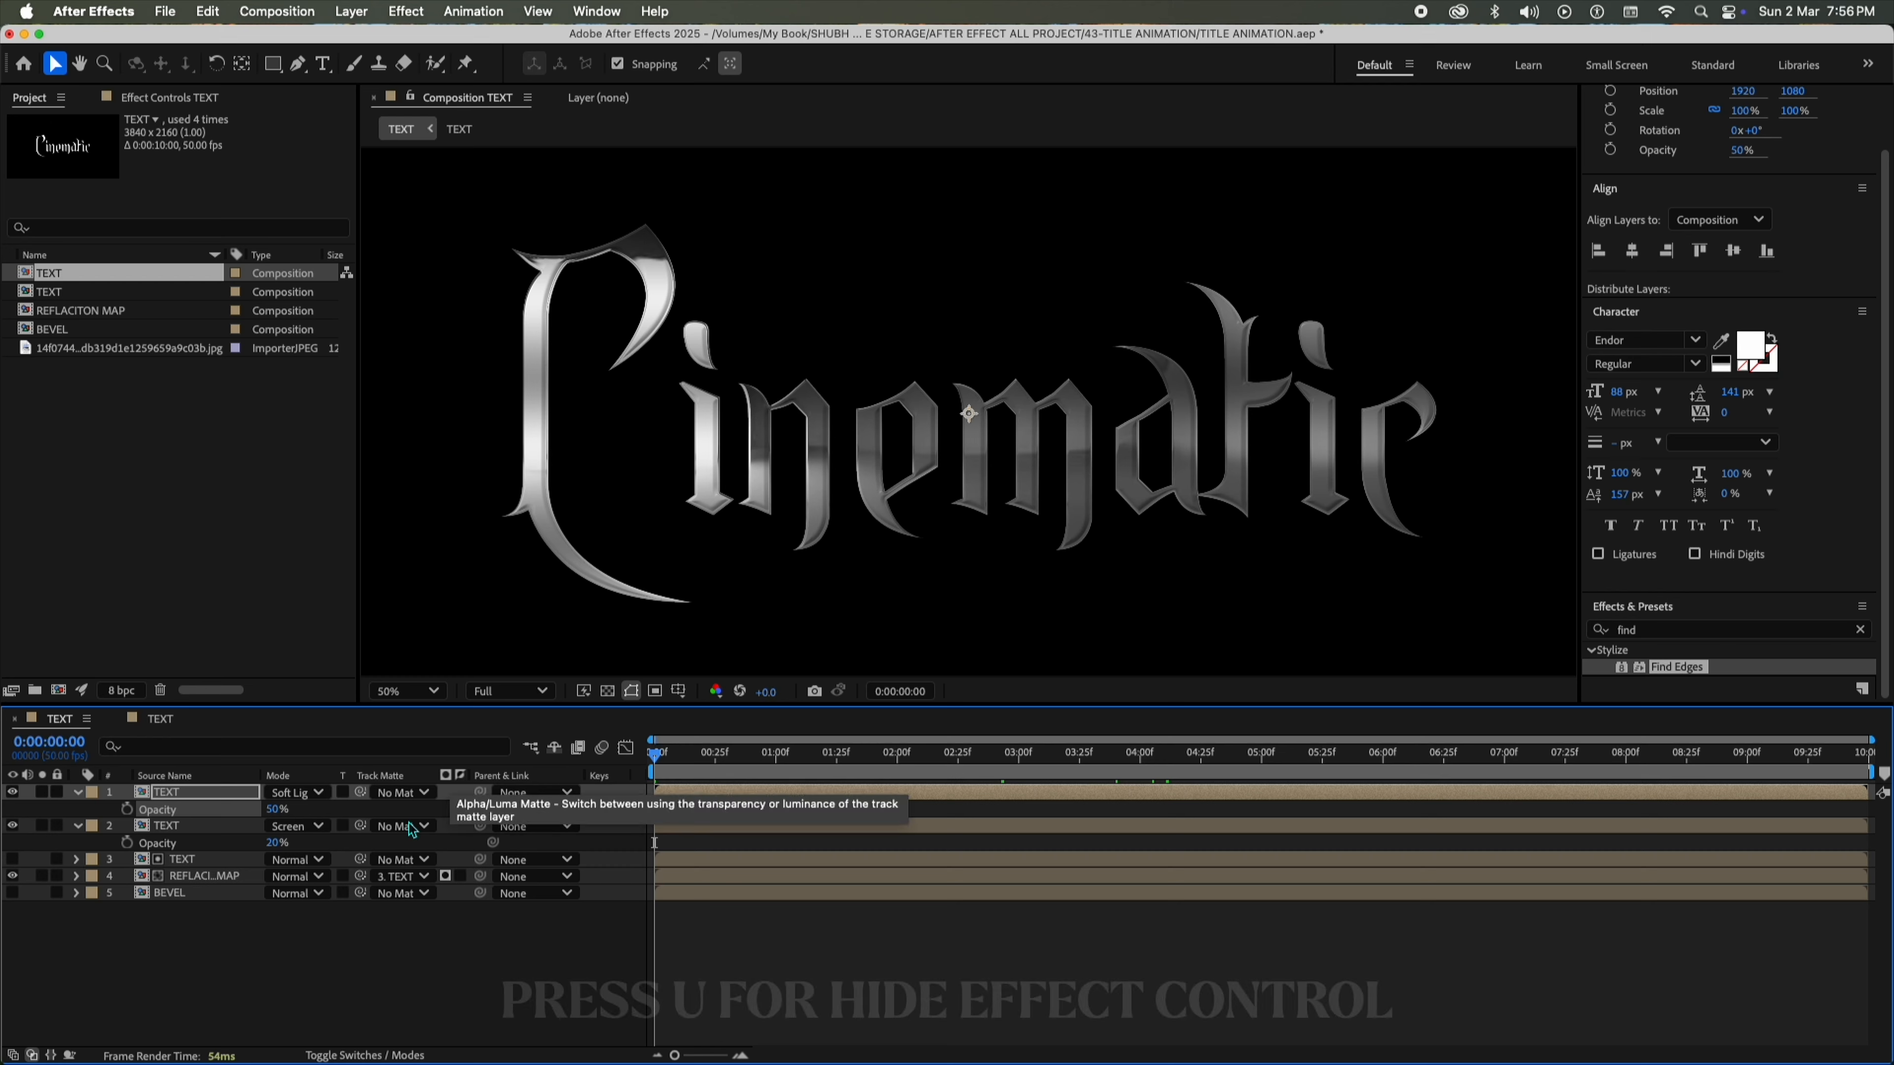
Collapse the revealed layer properties and make all five layers in the TEXT composition 3D.
click(478, 984)
key(u)
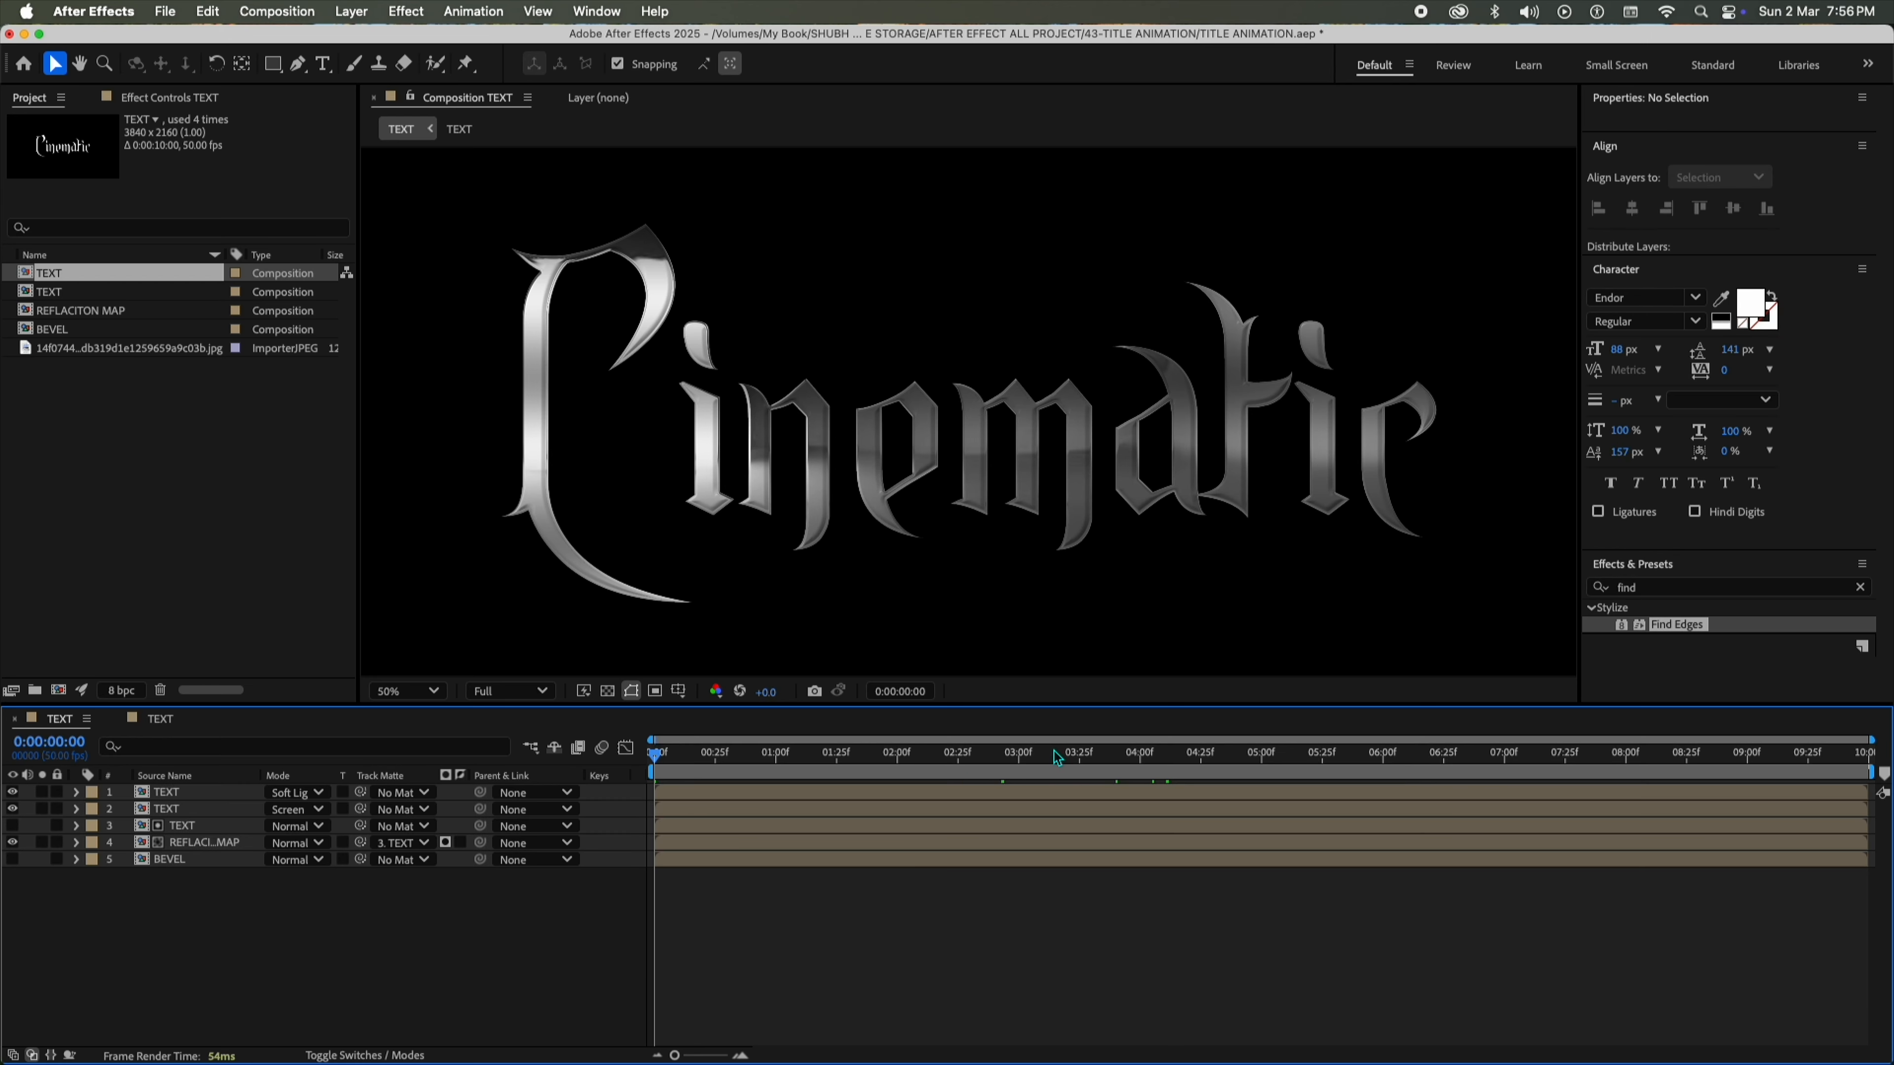
drag(693, 756, 1150, 756)
key(super+a)
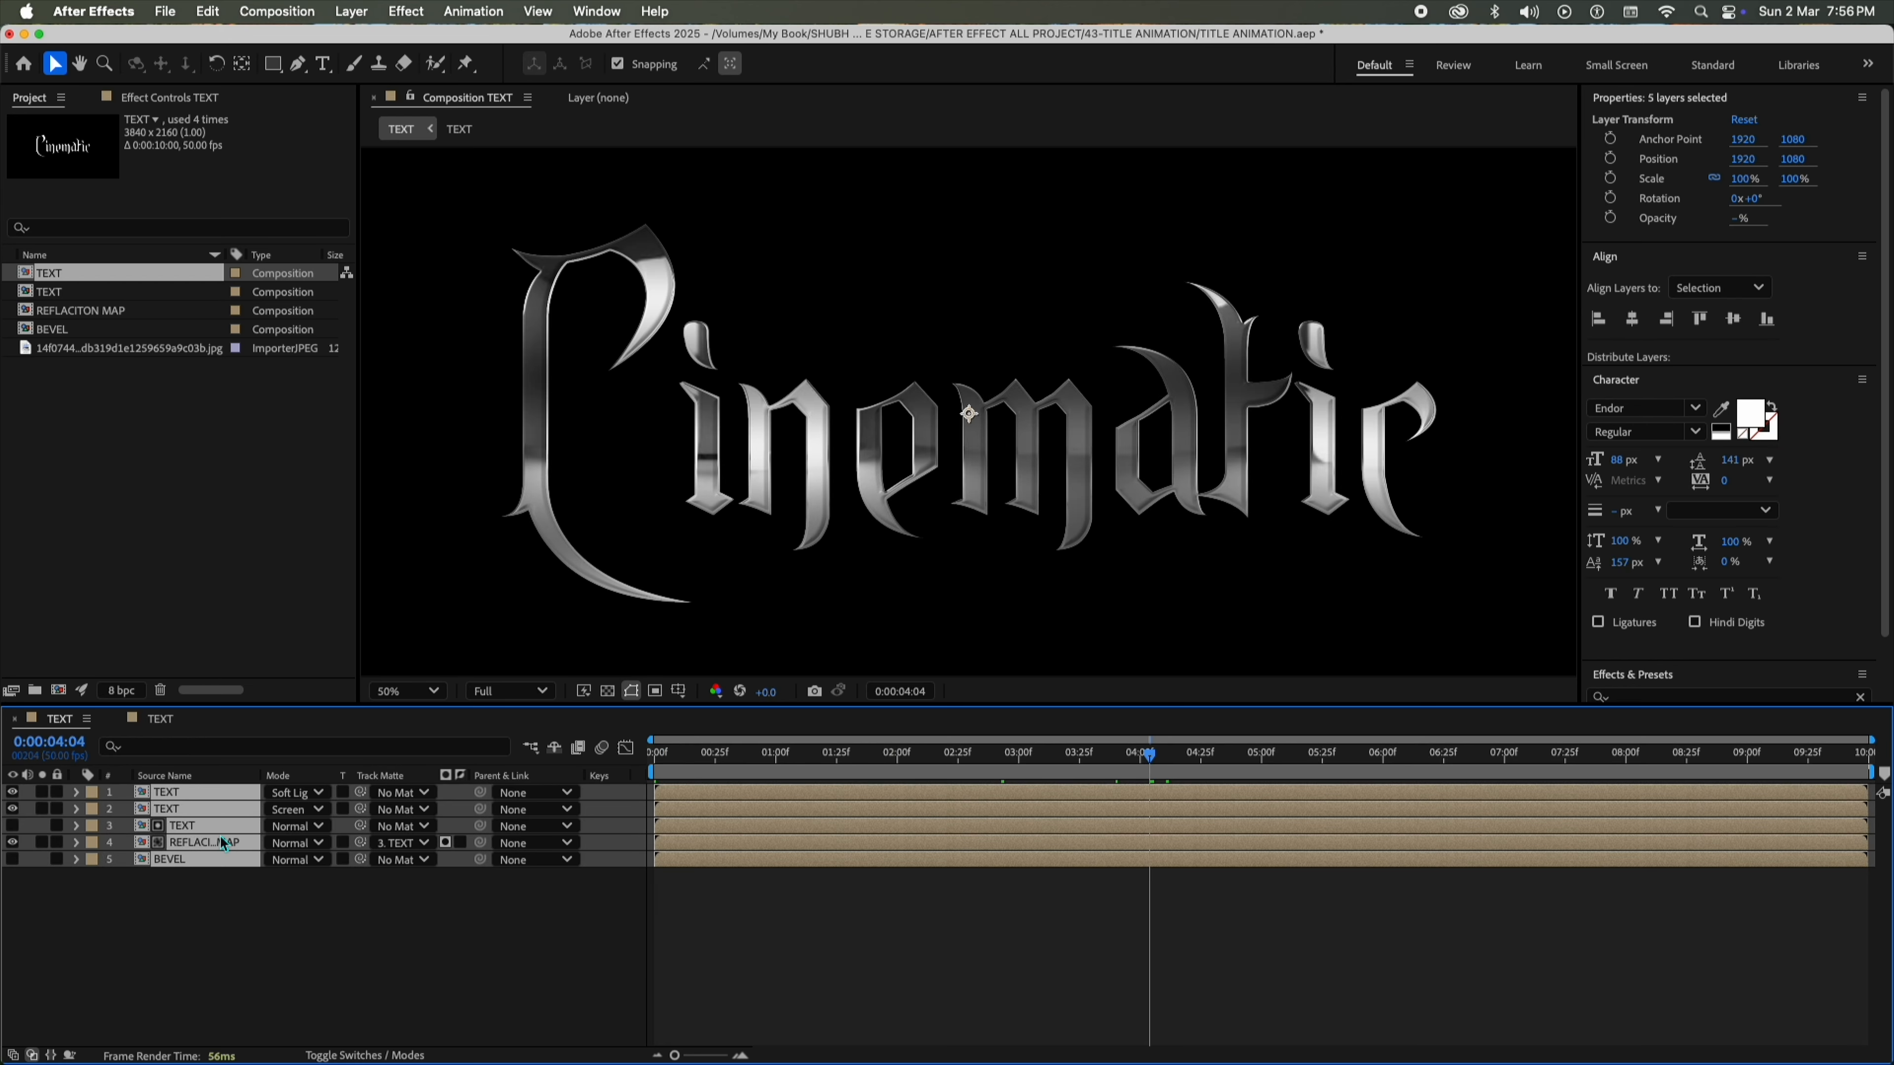
click(360, 1055)
click(375, 792)
Add a null object and parent the TEXT, reflection map and BEVEL layers to it.
right_click(381, 918)
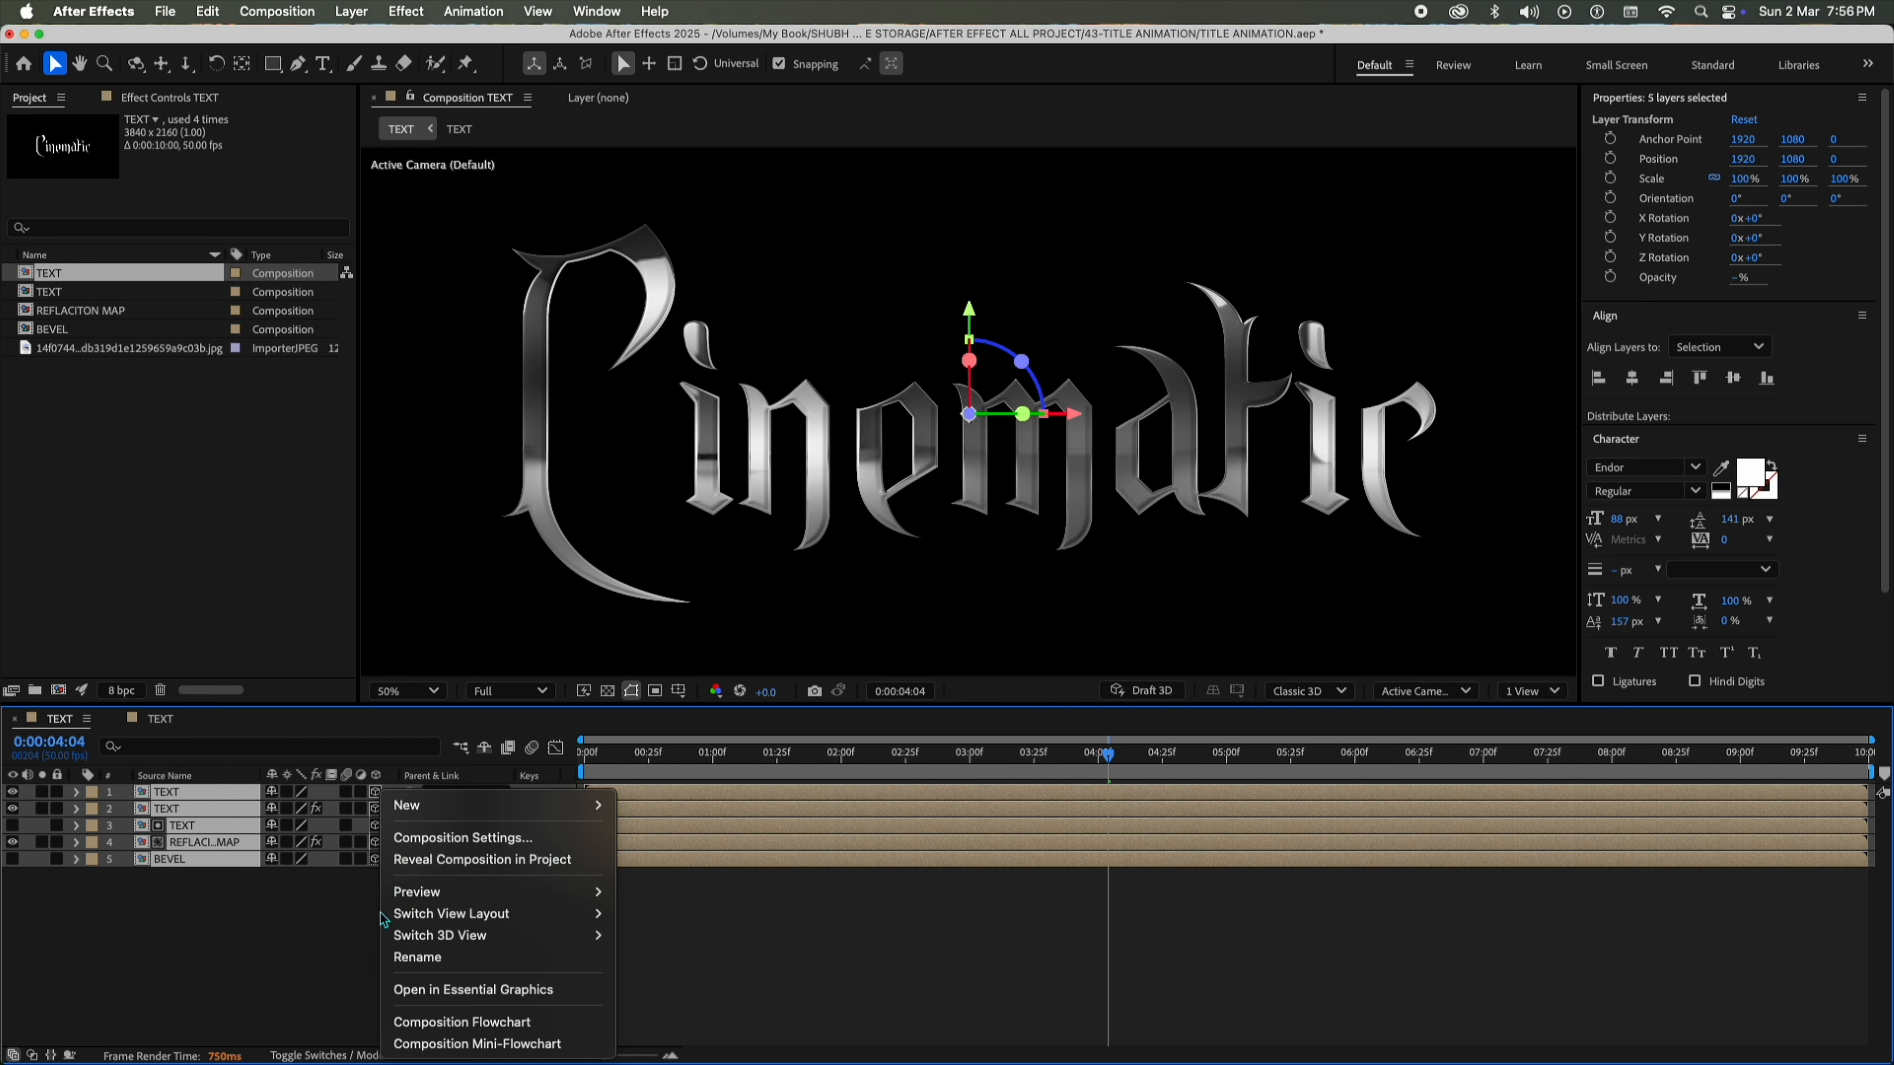
mouse_move(448, 805)
click(693, 924)
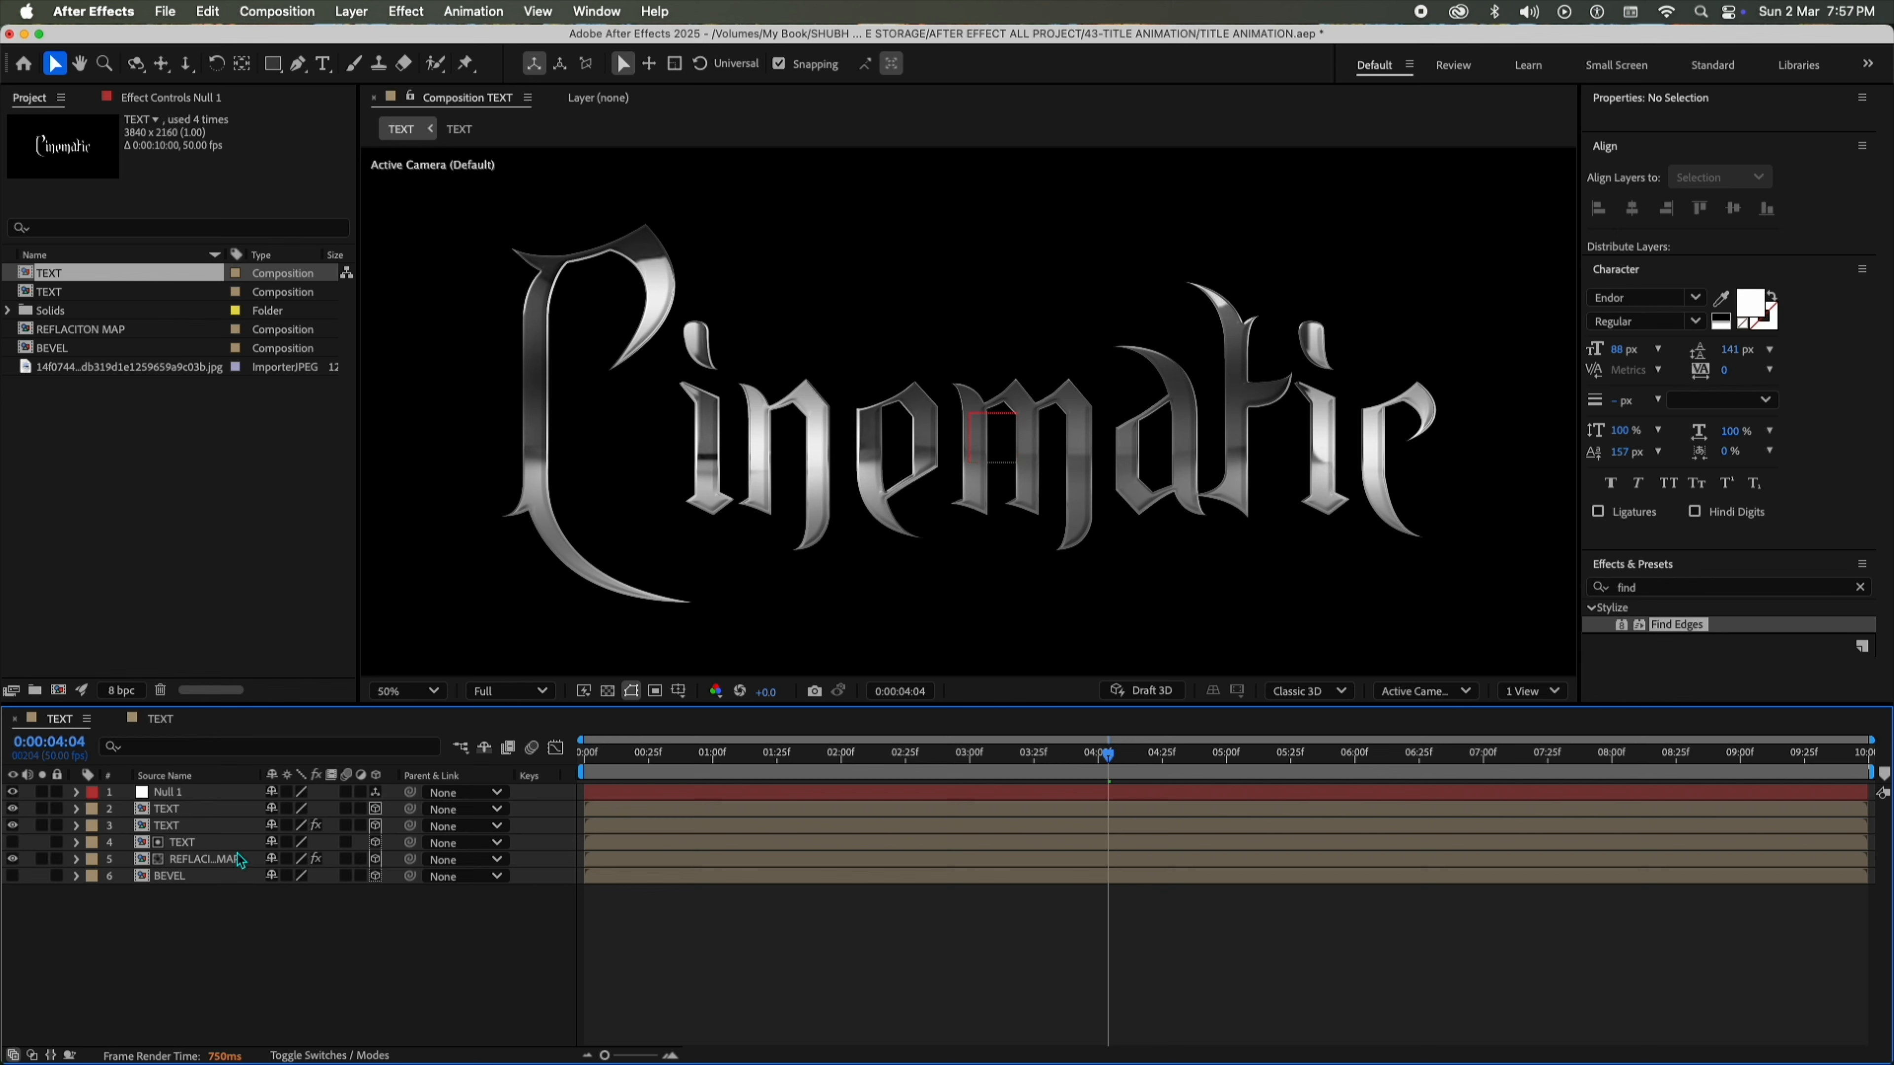
drag(173, 969, 242, 781)
drag(241, 963, 195, 803)
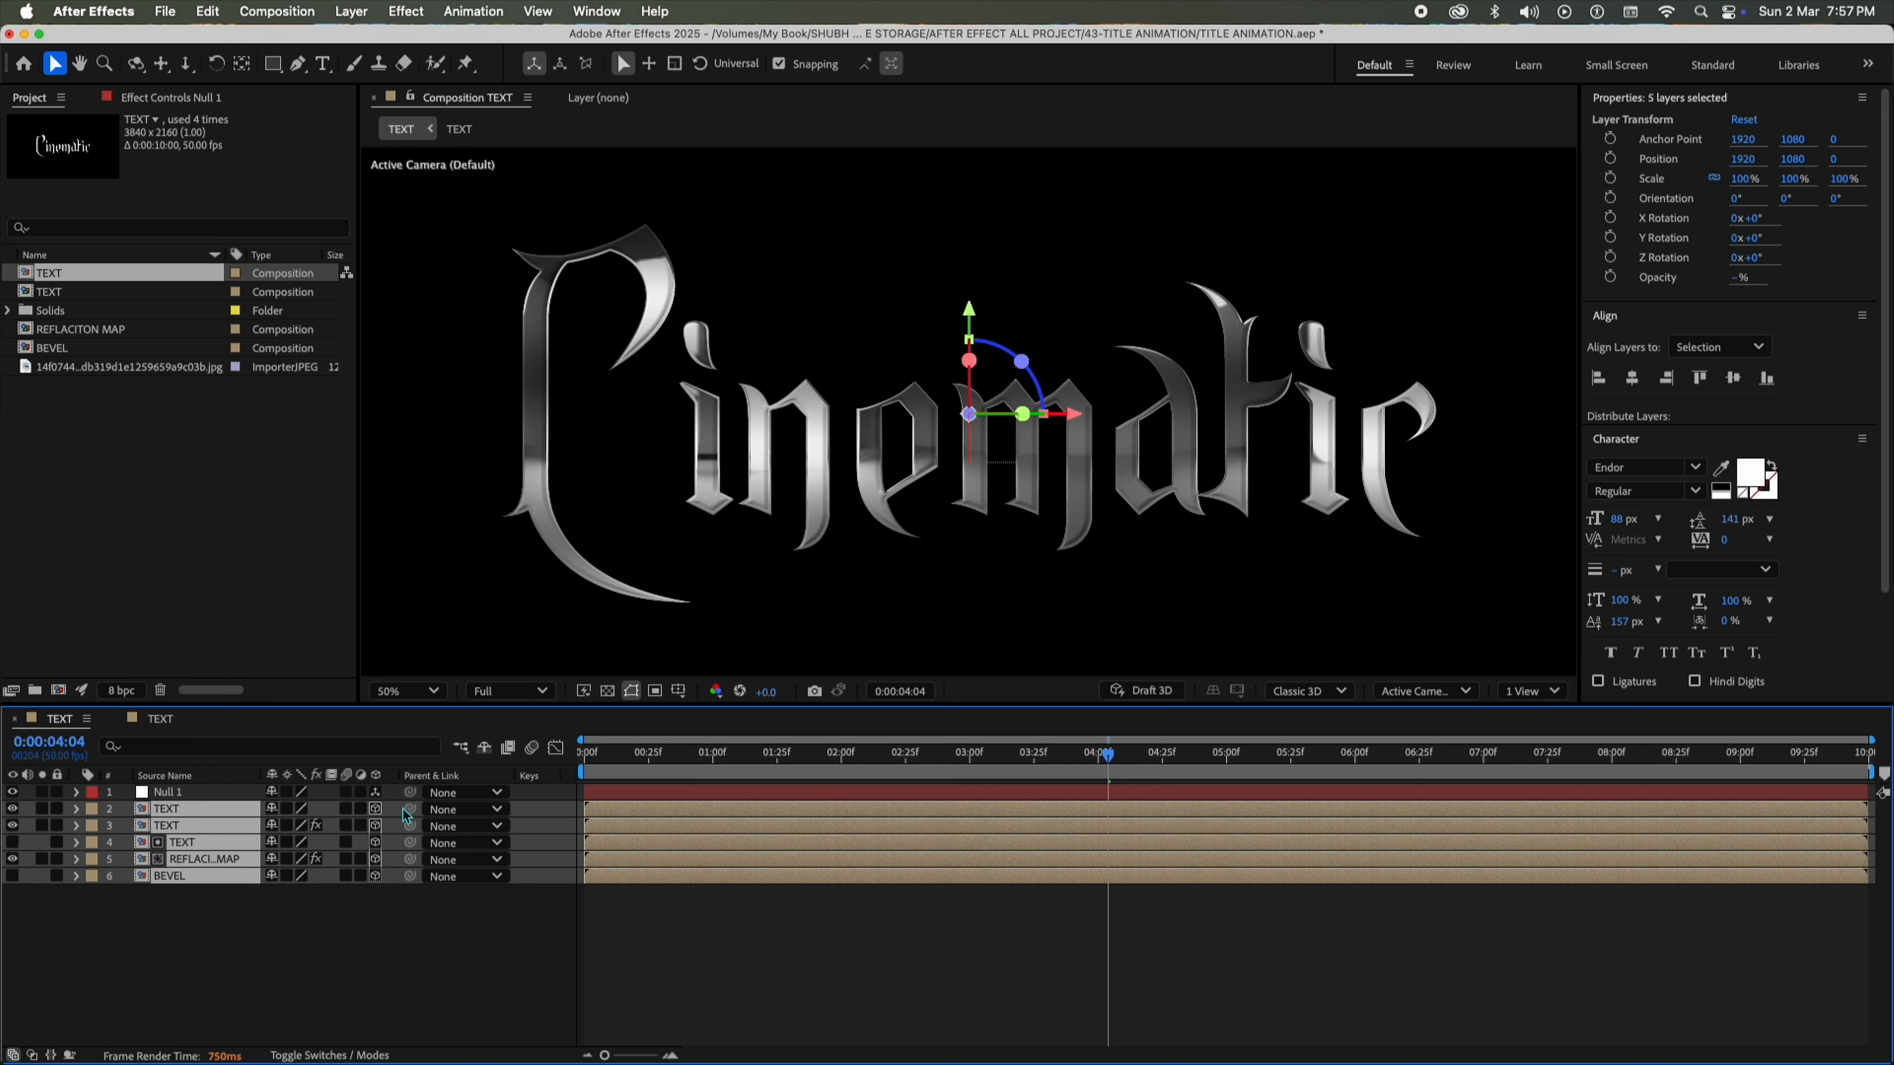
drag(410, 811, 236, 794)
Keyframe the null's Position at the start of the timeline with a Z value of -1072, viewing the whole frame.
click(236, 794)
key(p)
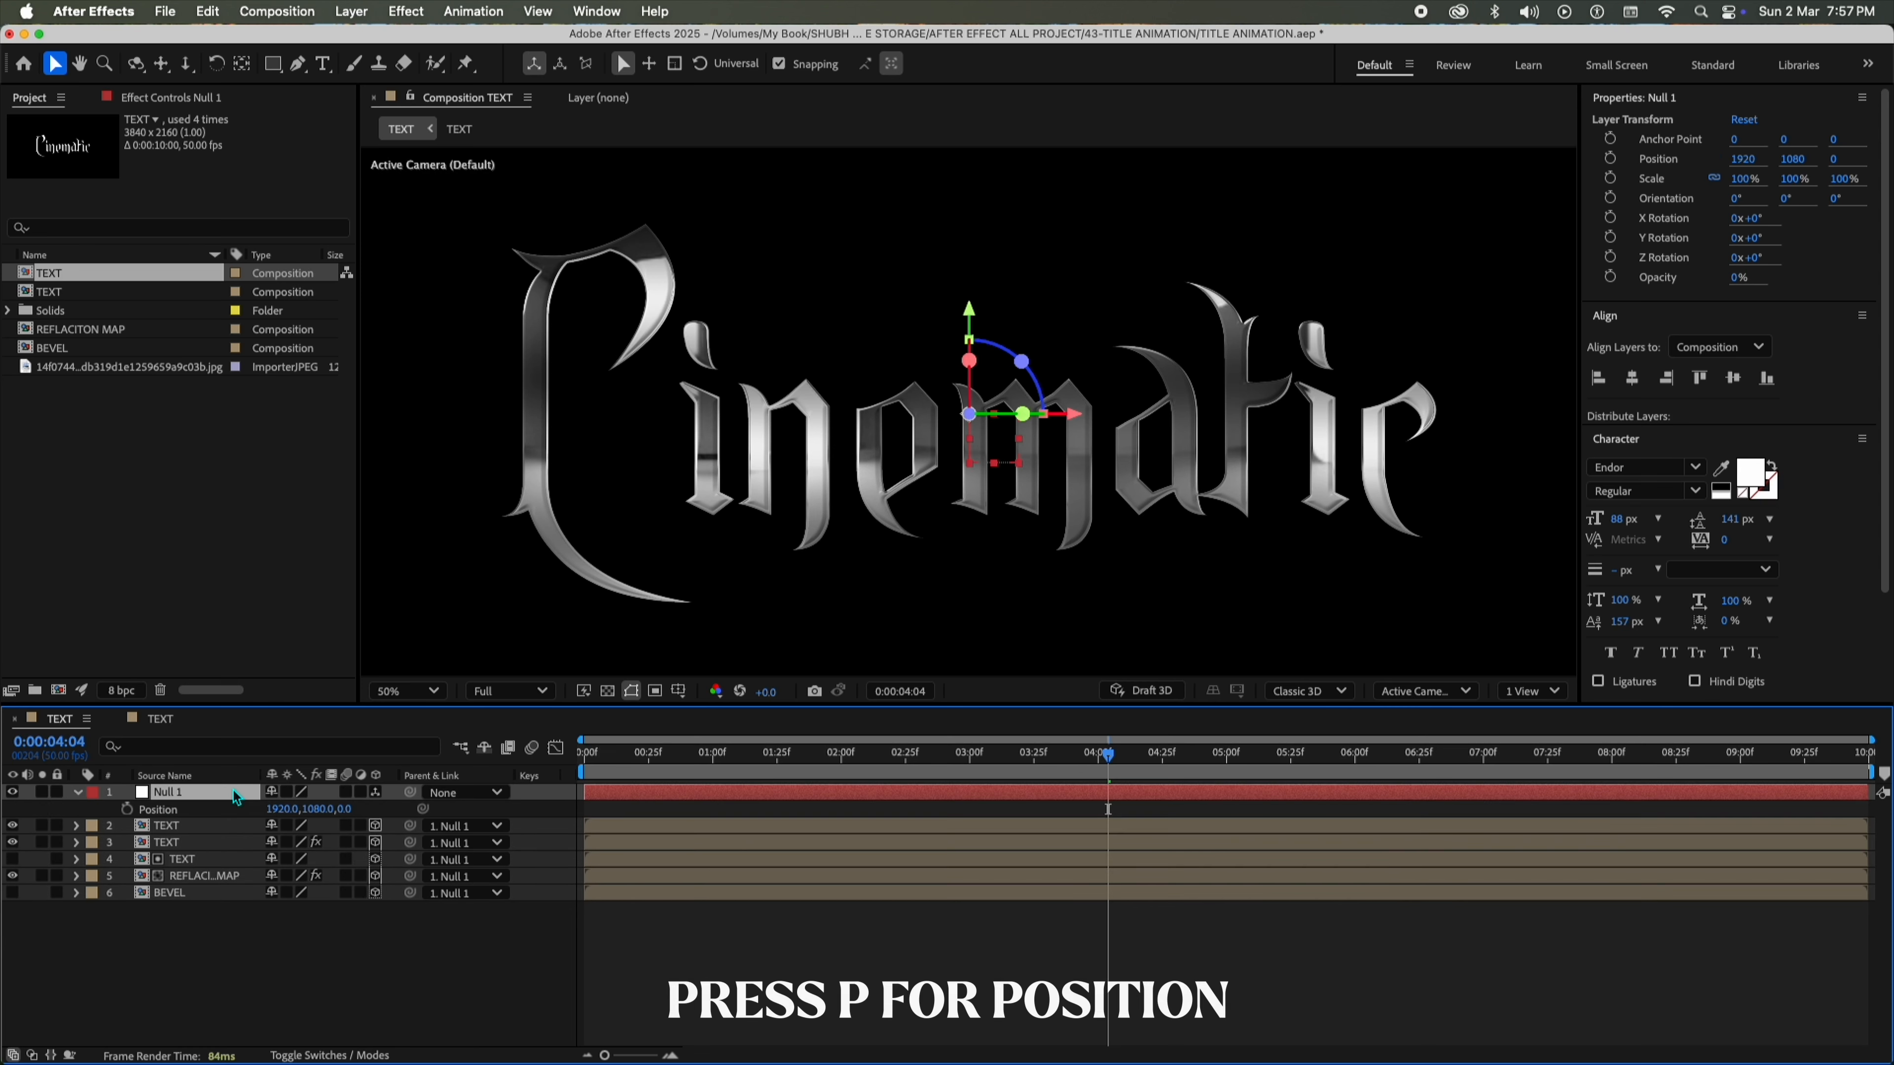
key(Home)
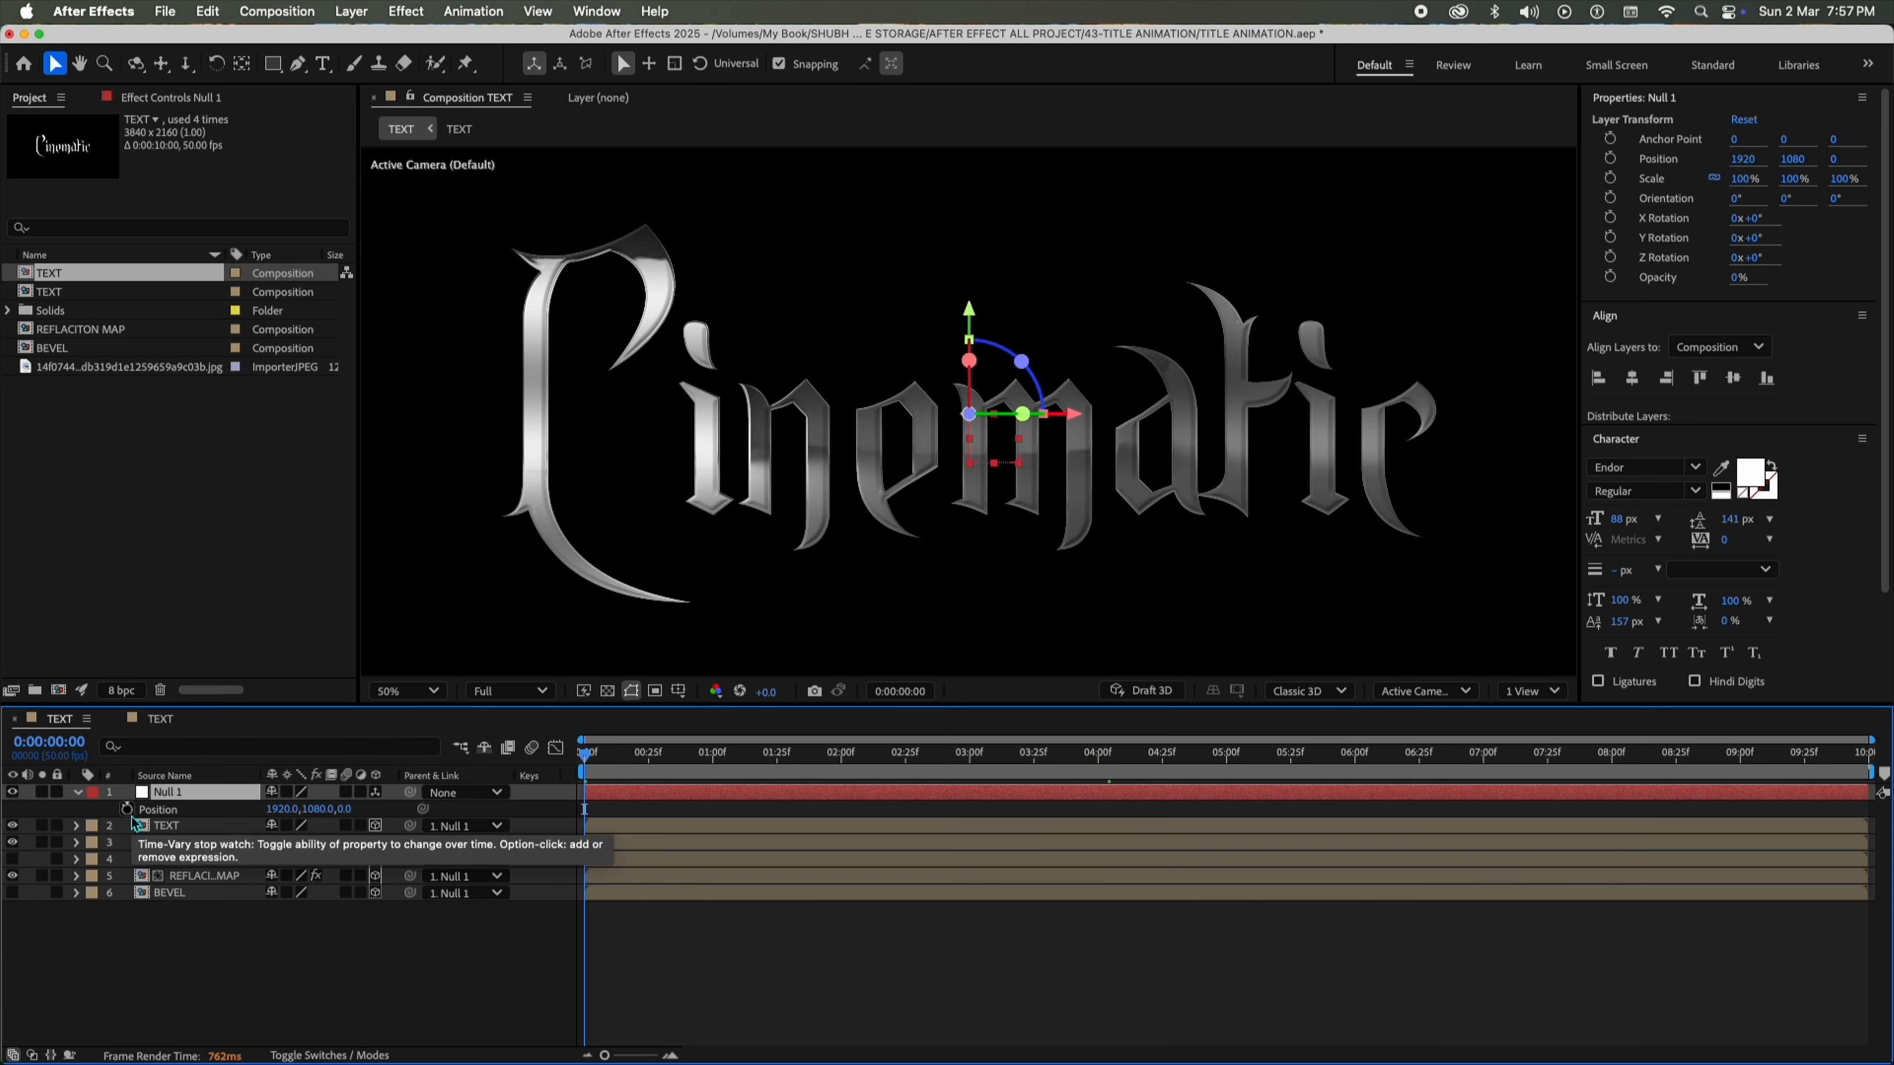
click(127, 809)
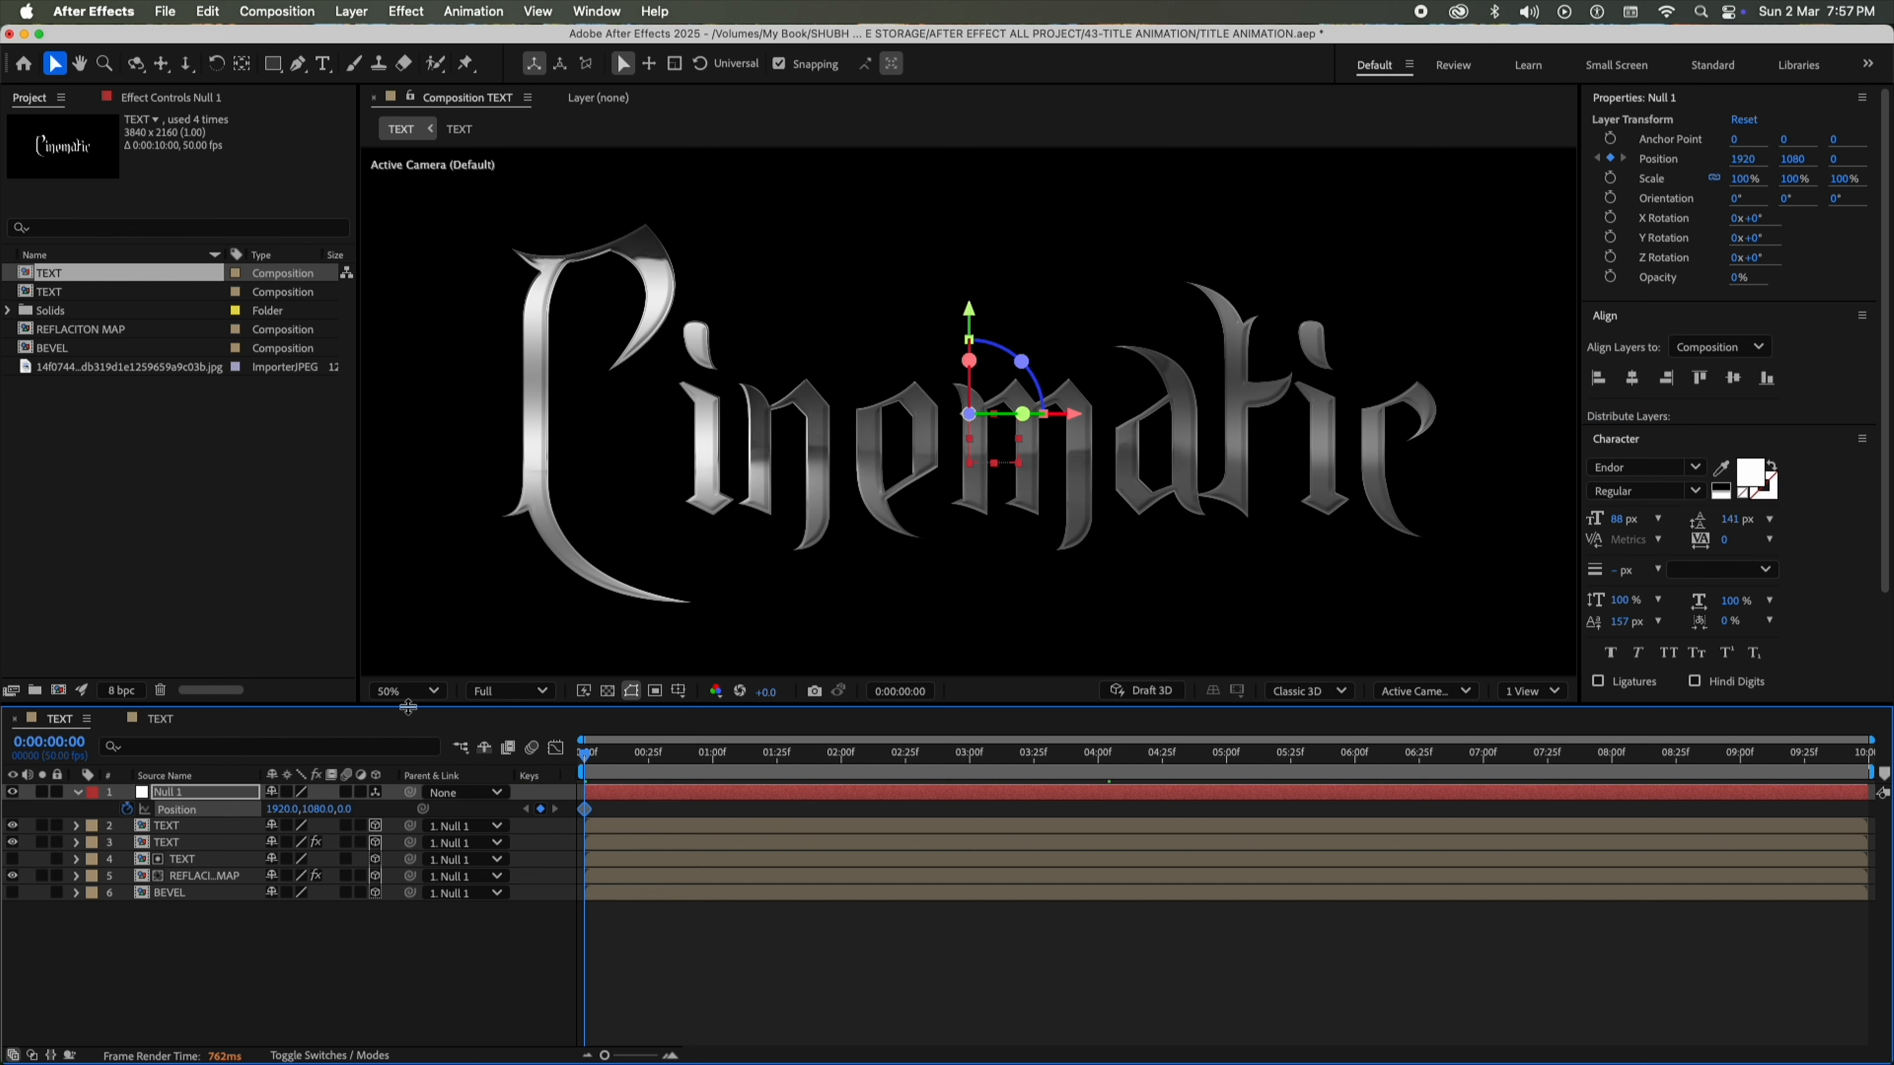
click(407, 691)
click(440, 323)
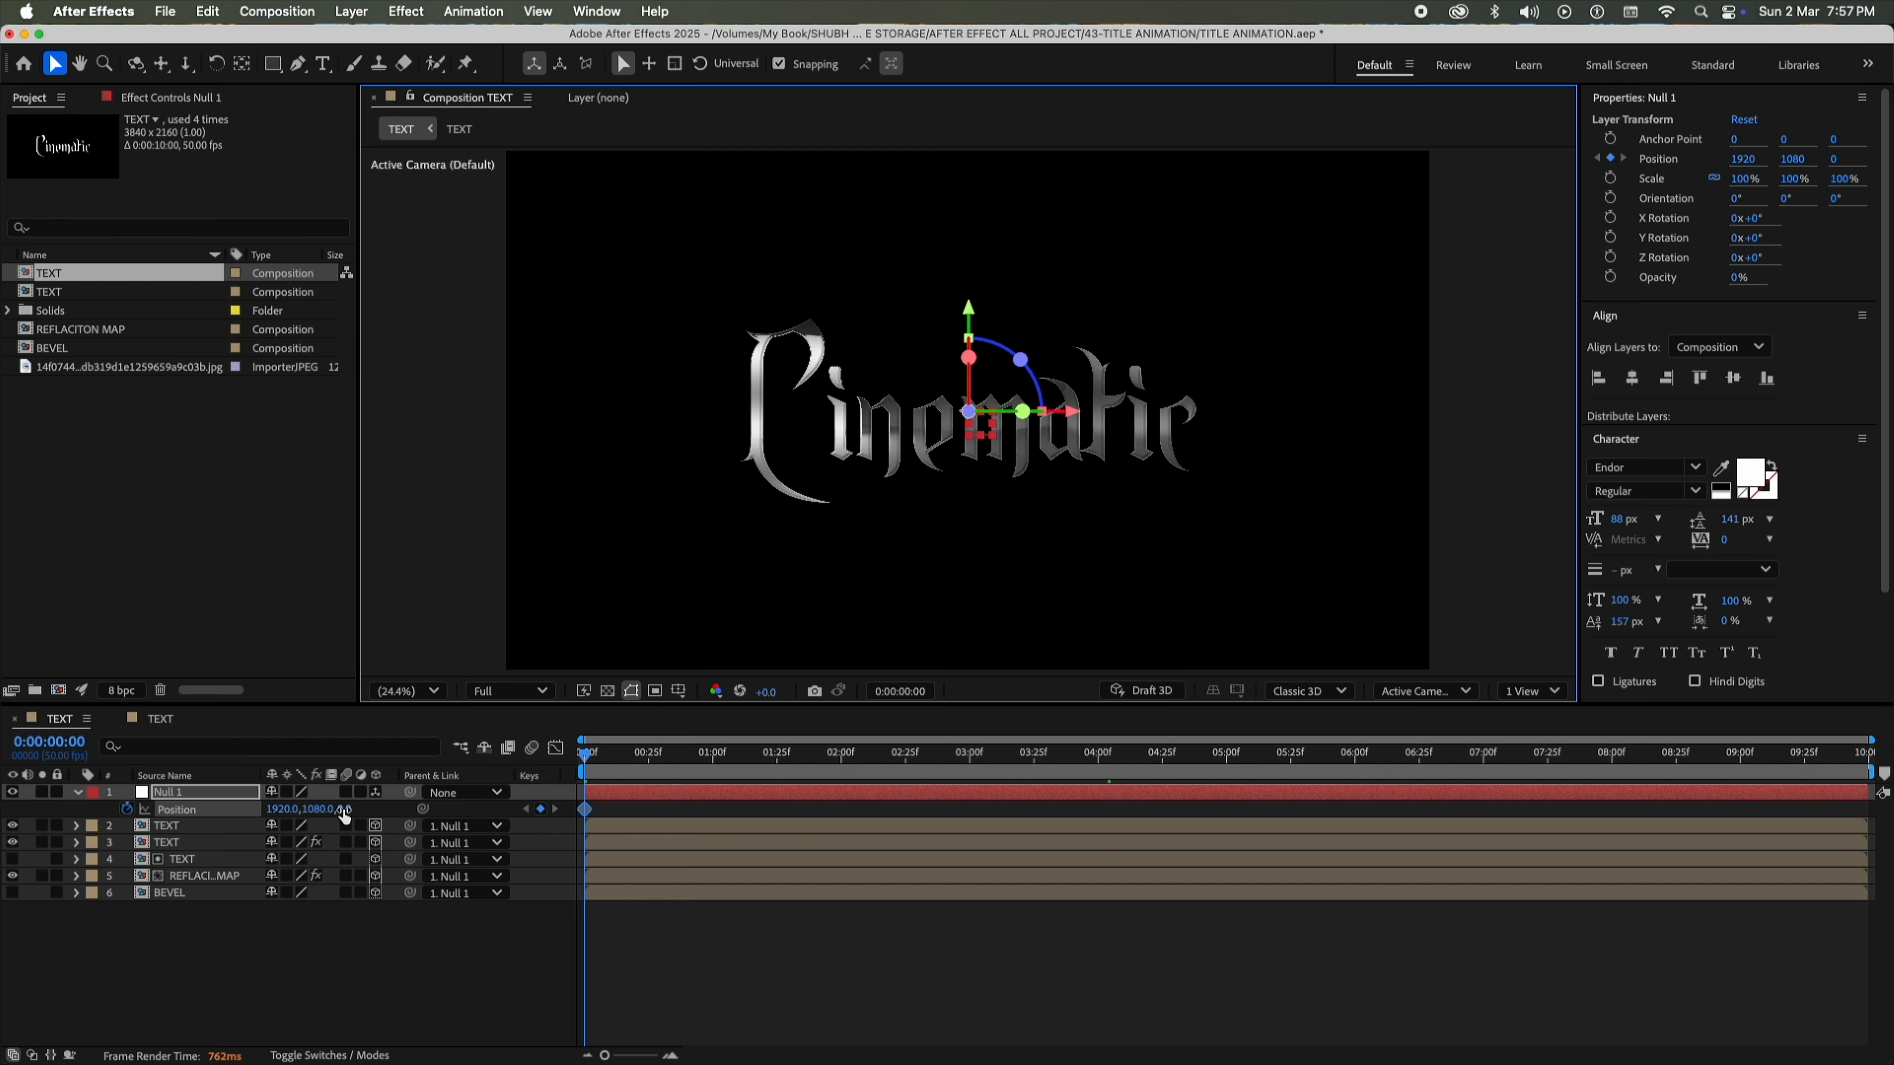
drag(344, 812, 2, 803)
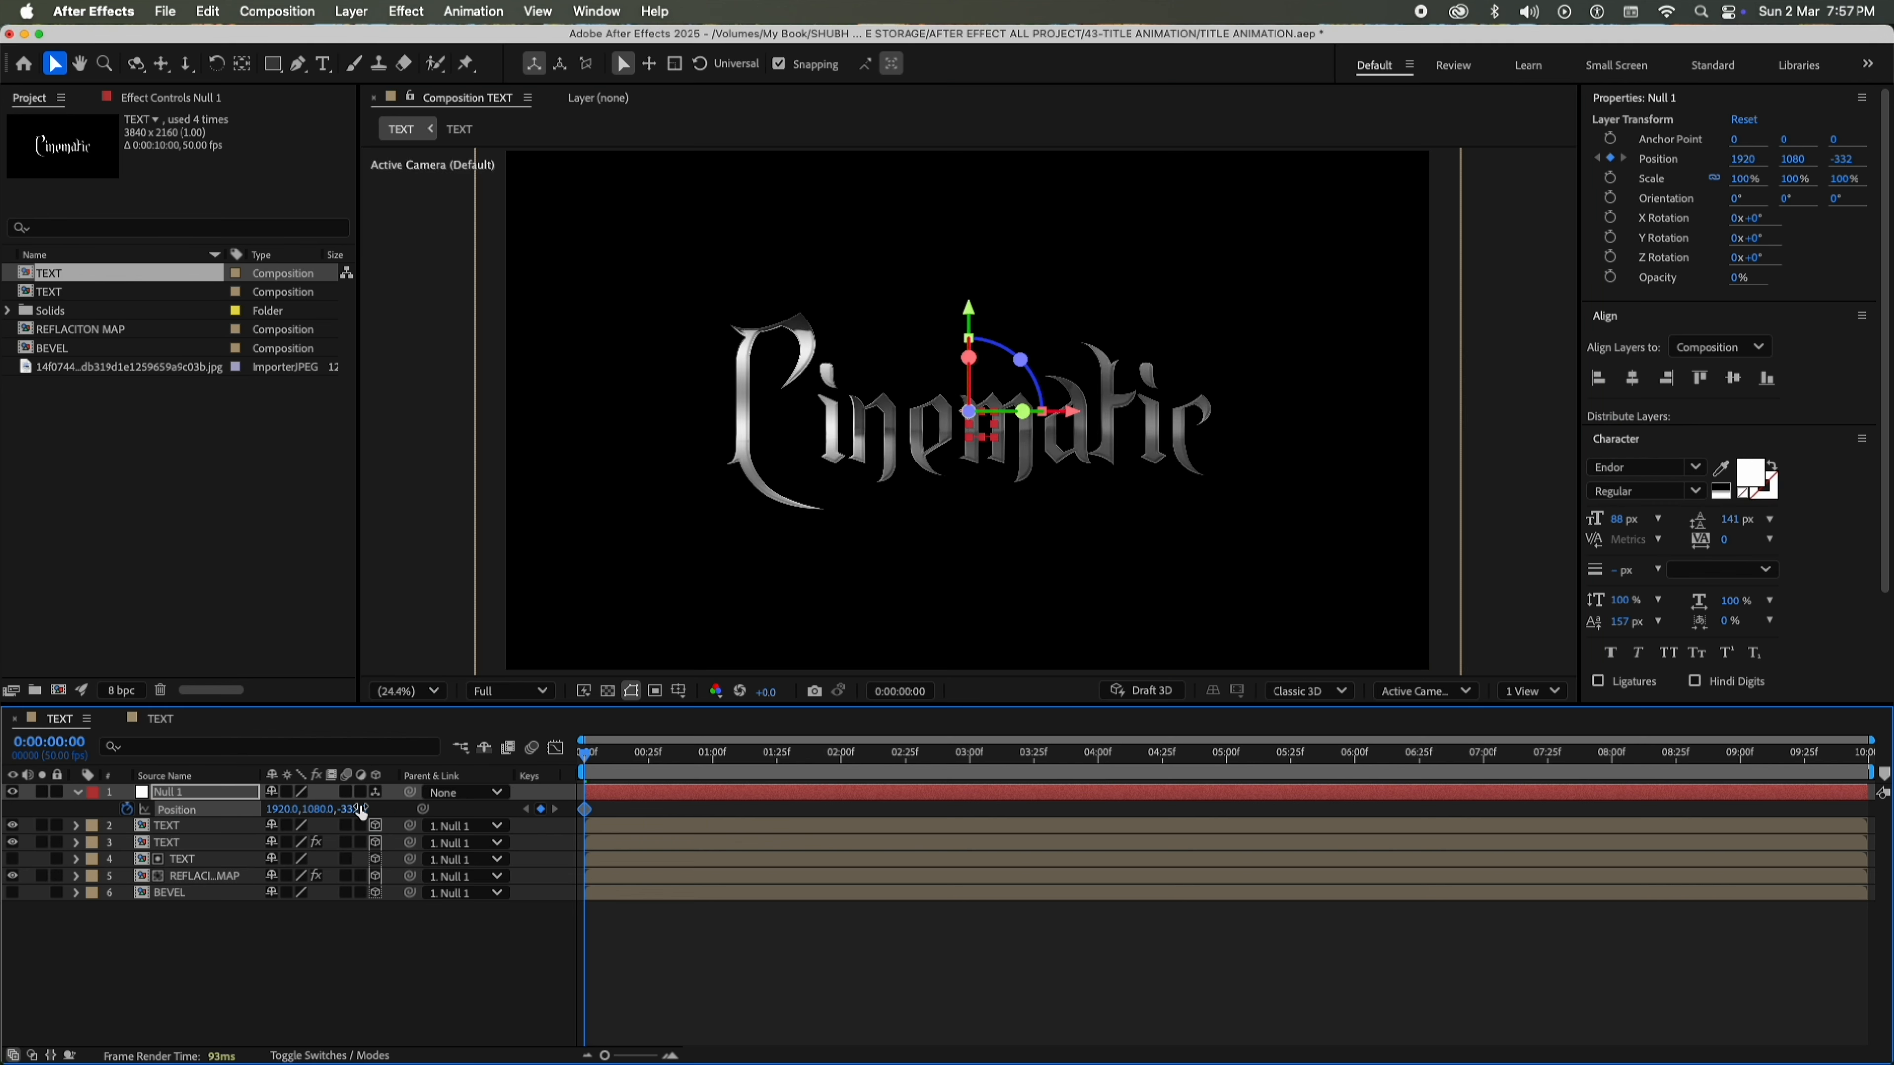
drag(361, 812, 321, 810)
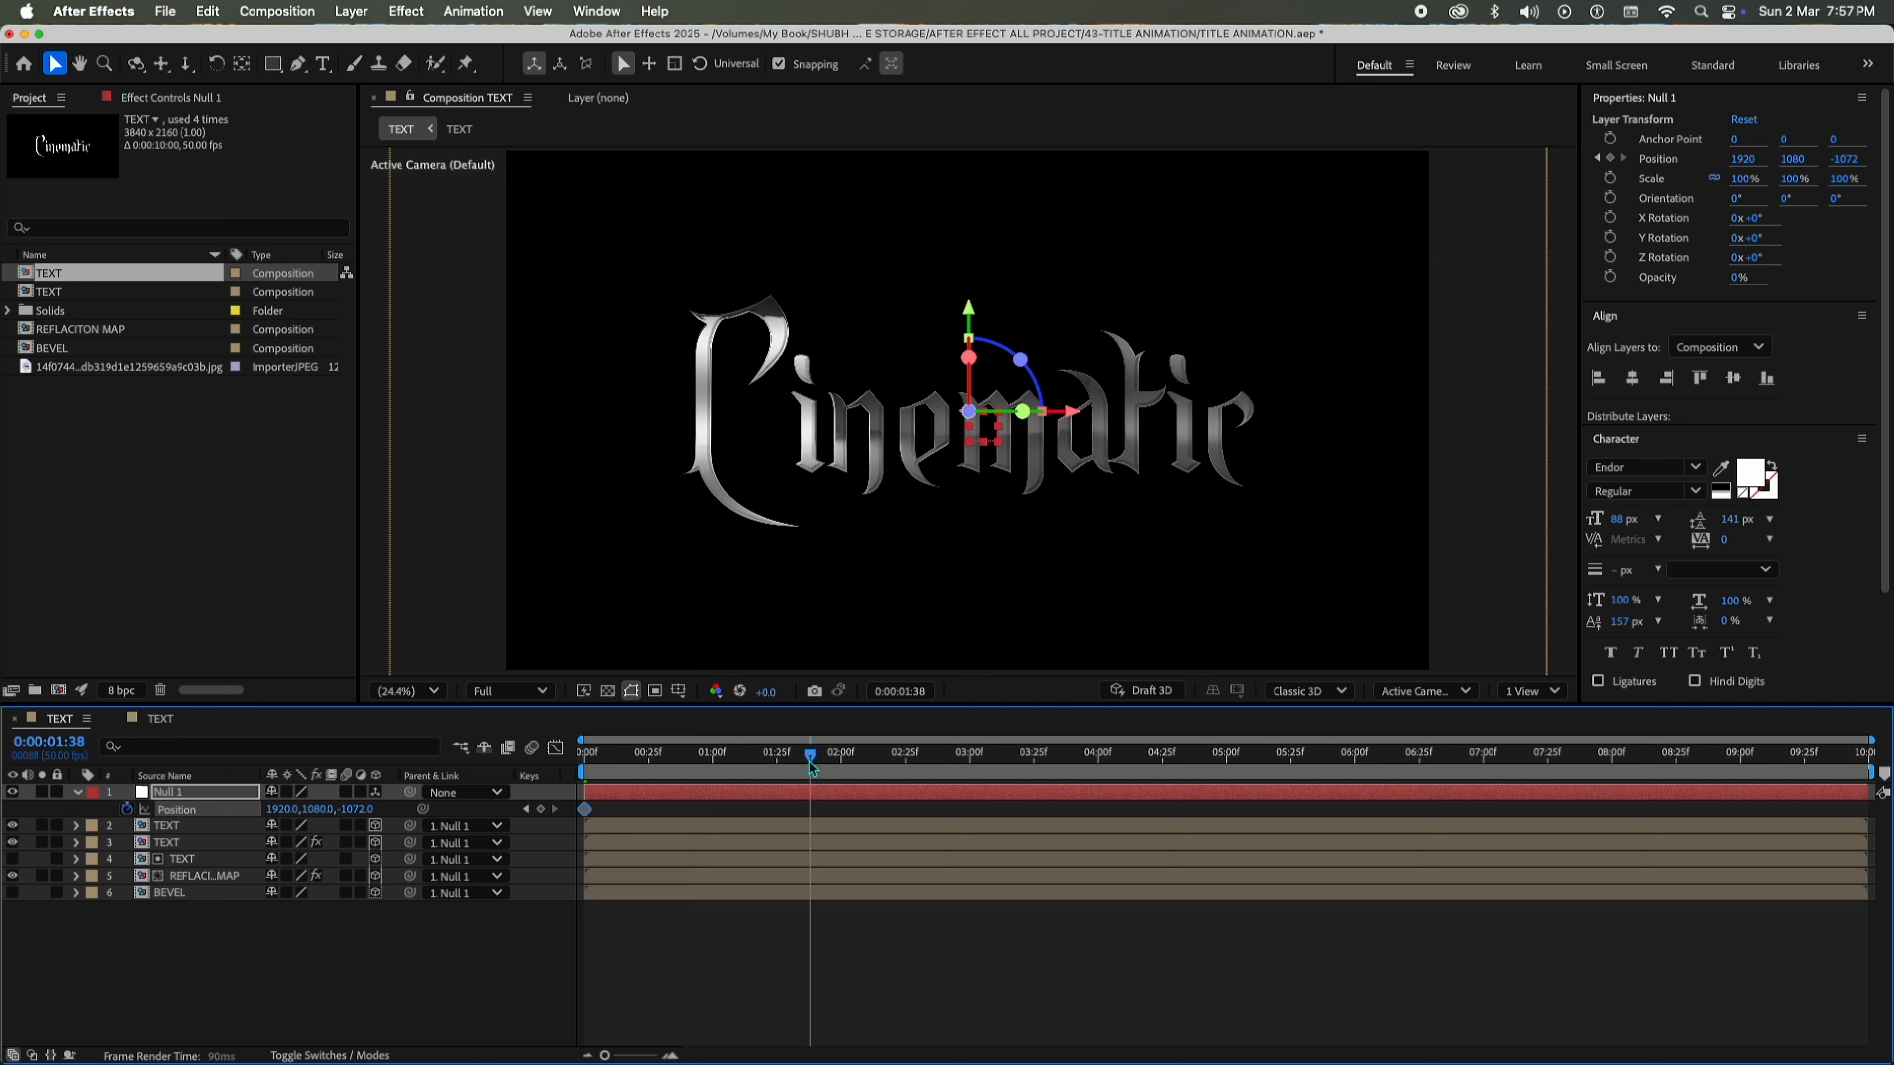
Reset the null's Position to 1920, 1080, 0 at 0:00:03:00 to add a second keyframe.
drag(812, 769, 972, 805)
right_click(171, 812)
click(268, 933)
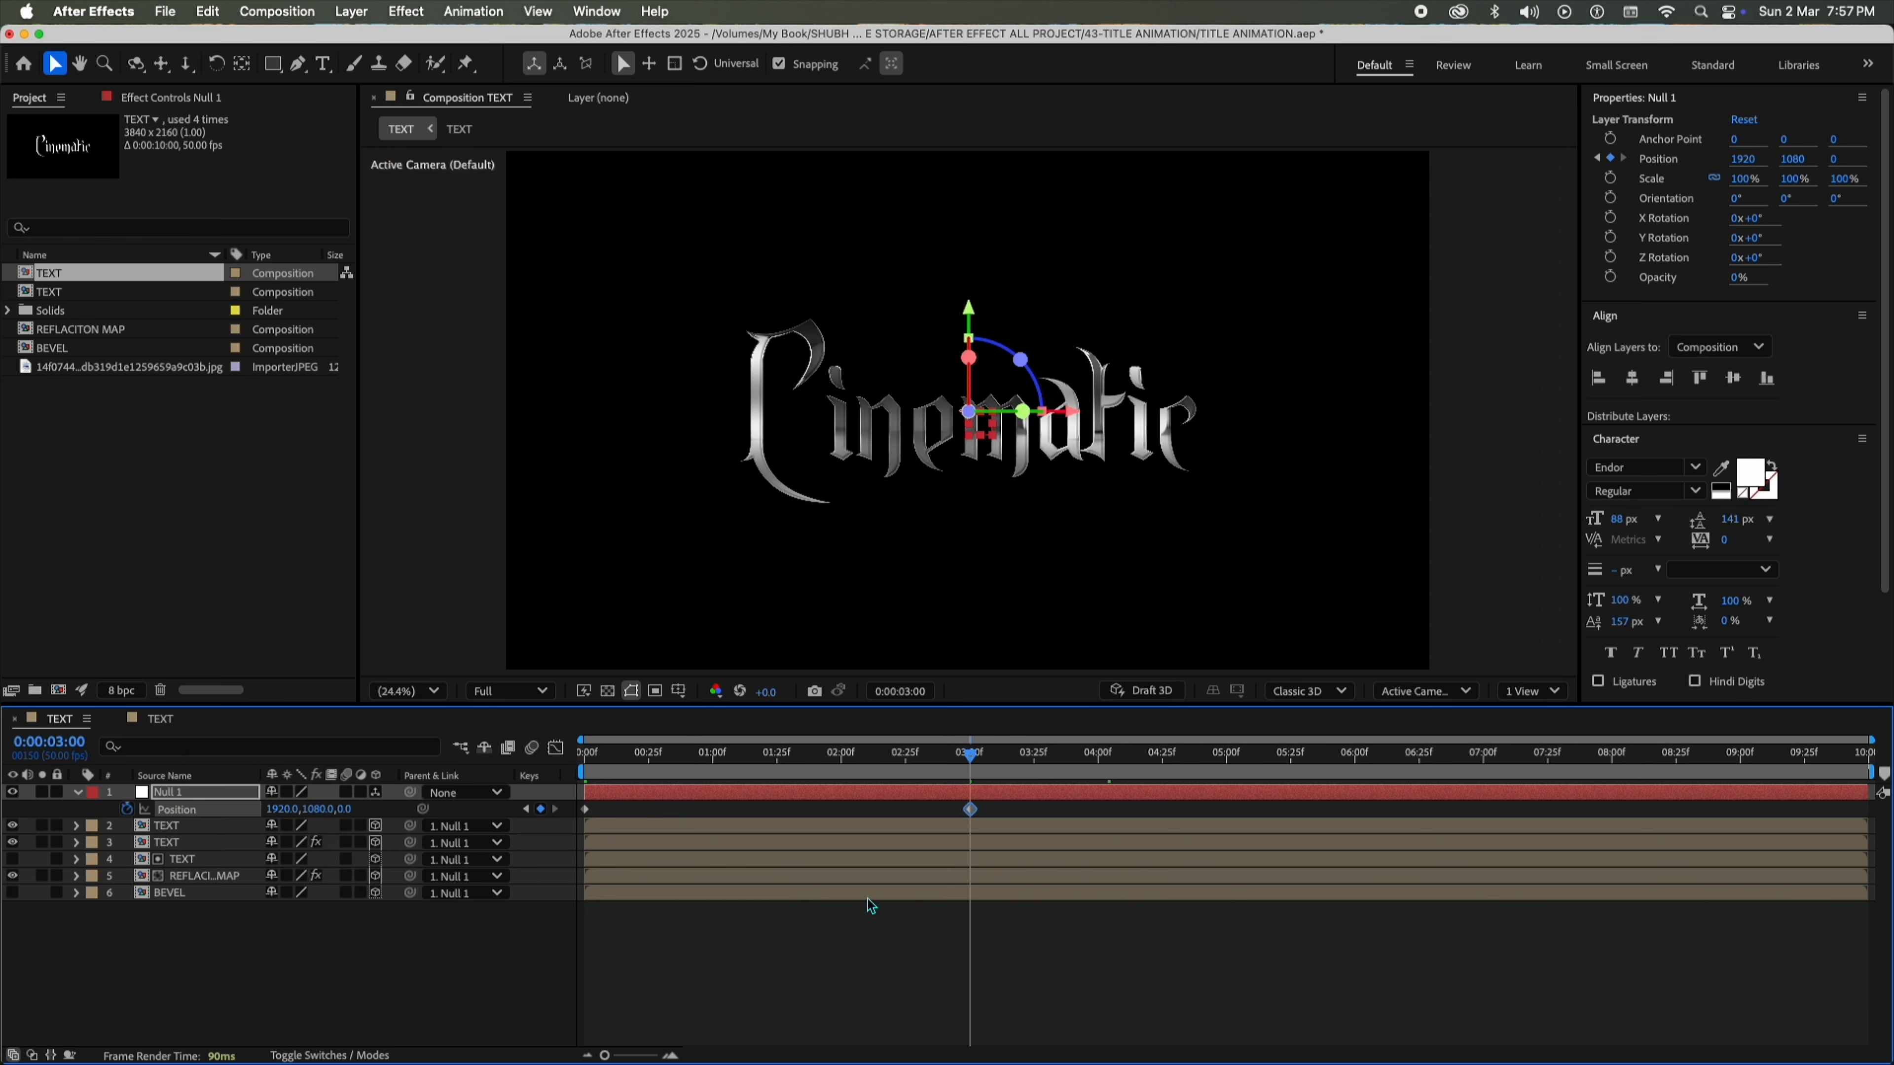
Easy-ease both Position keyframes, shape the speed graph into a fast start with a long slowdown, and scrub through the motion.
drag(1018, 779, 439, 819)
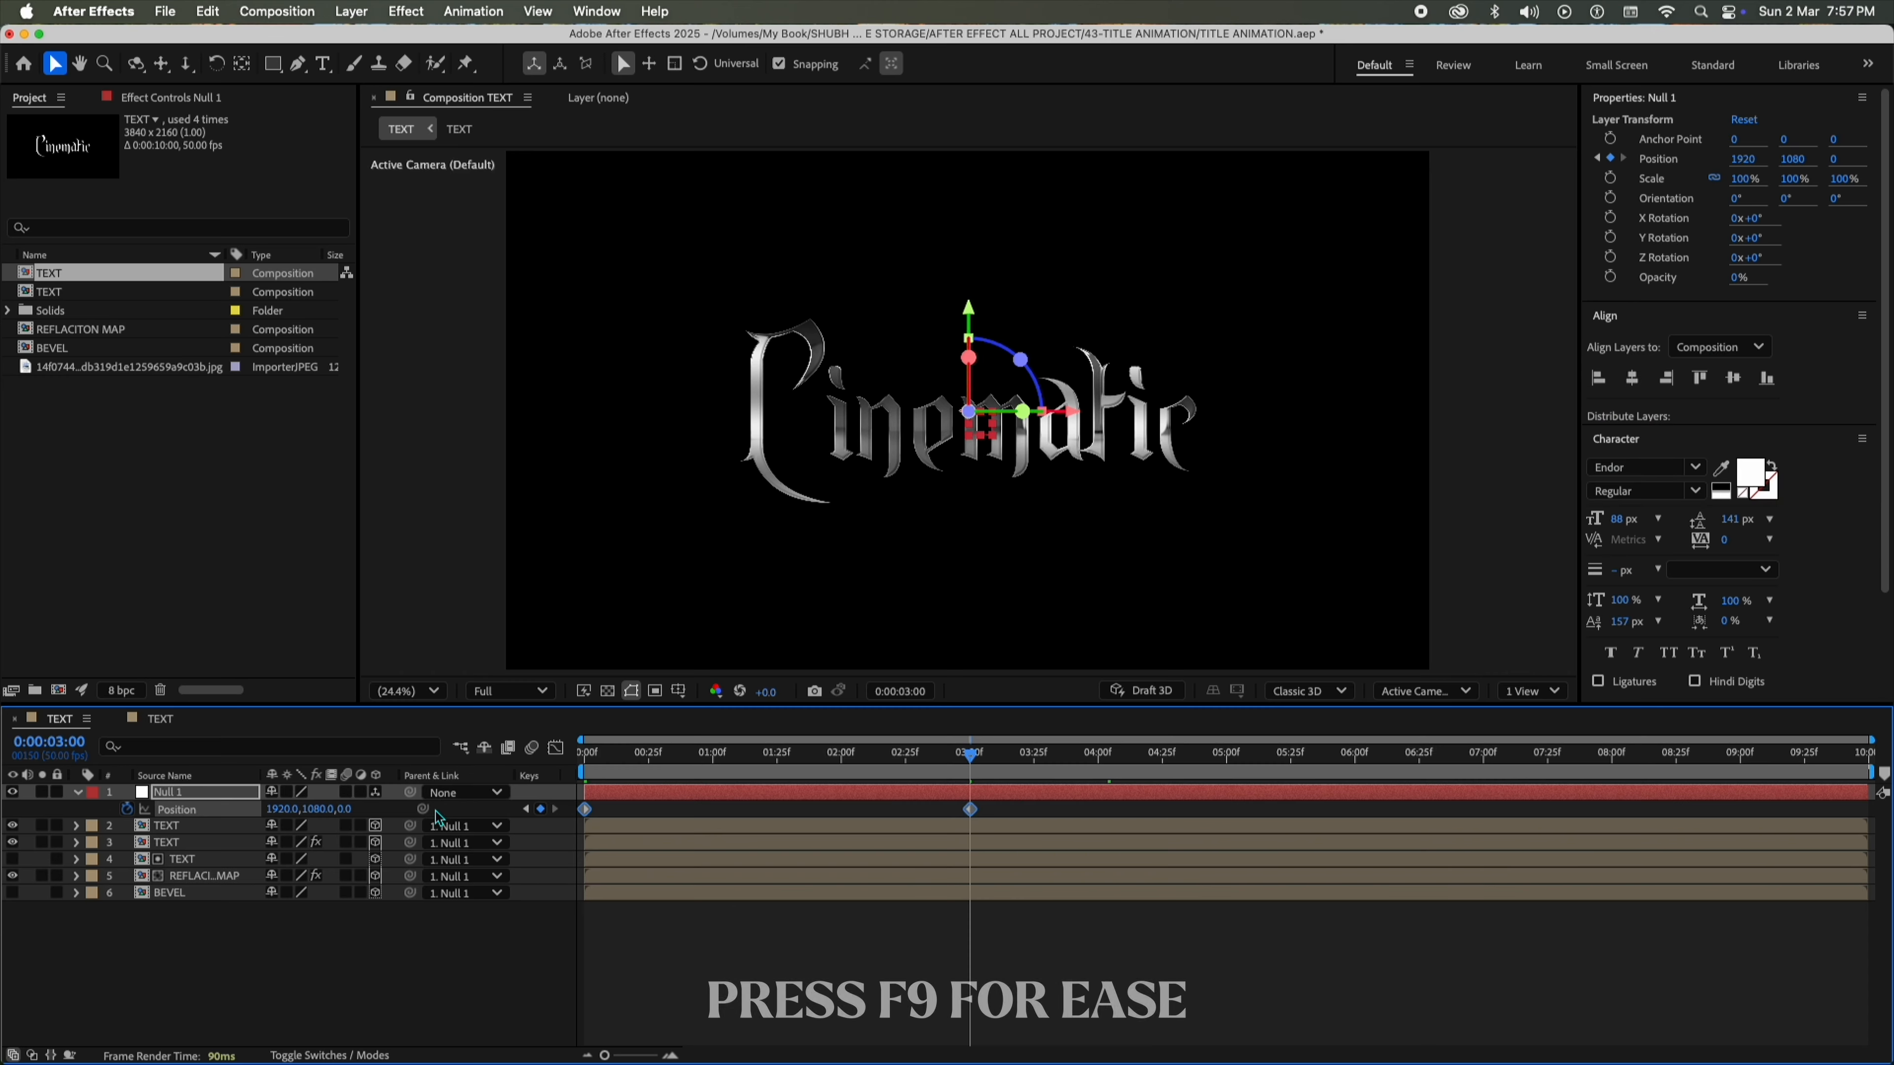
key(F9)
key(shift+F3)
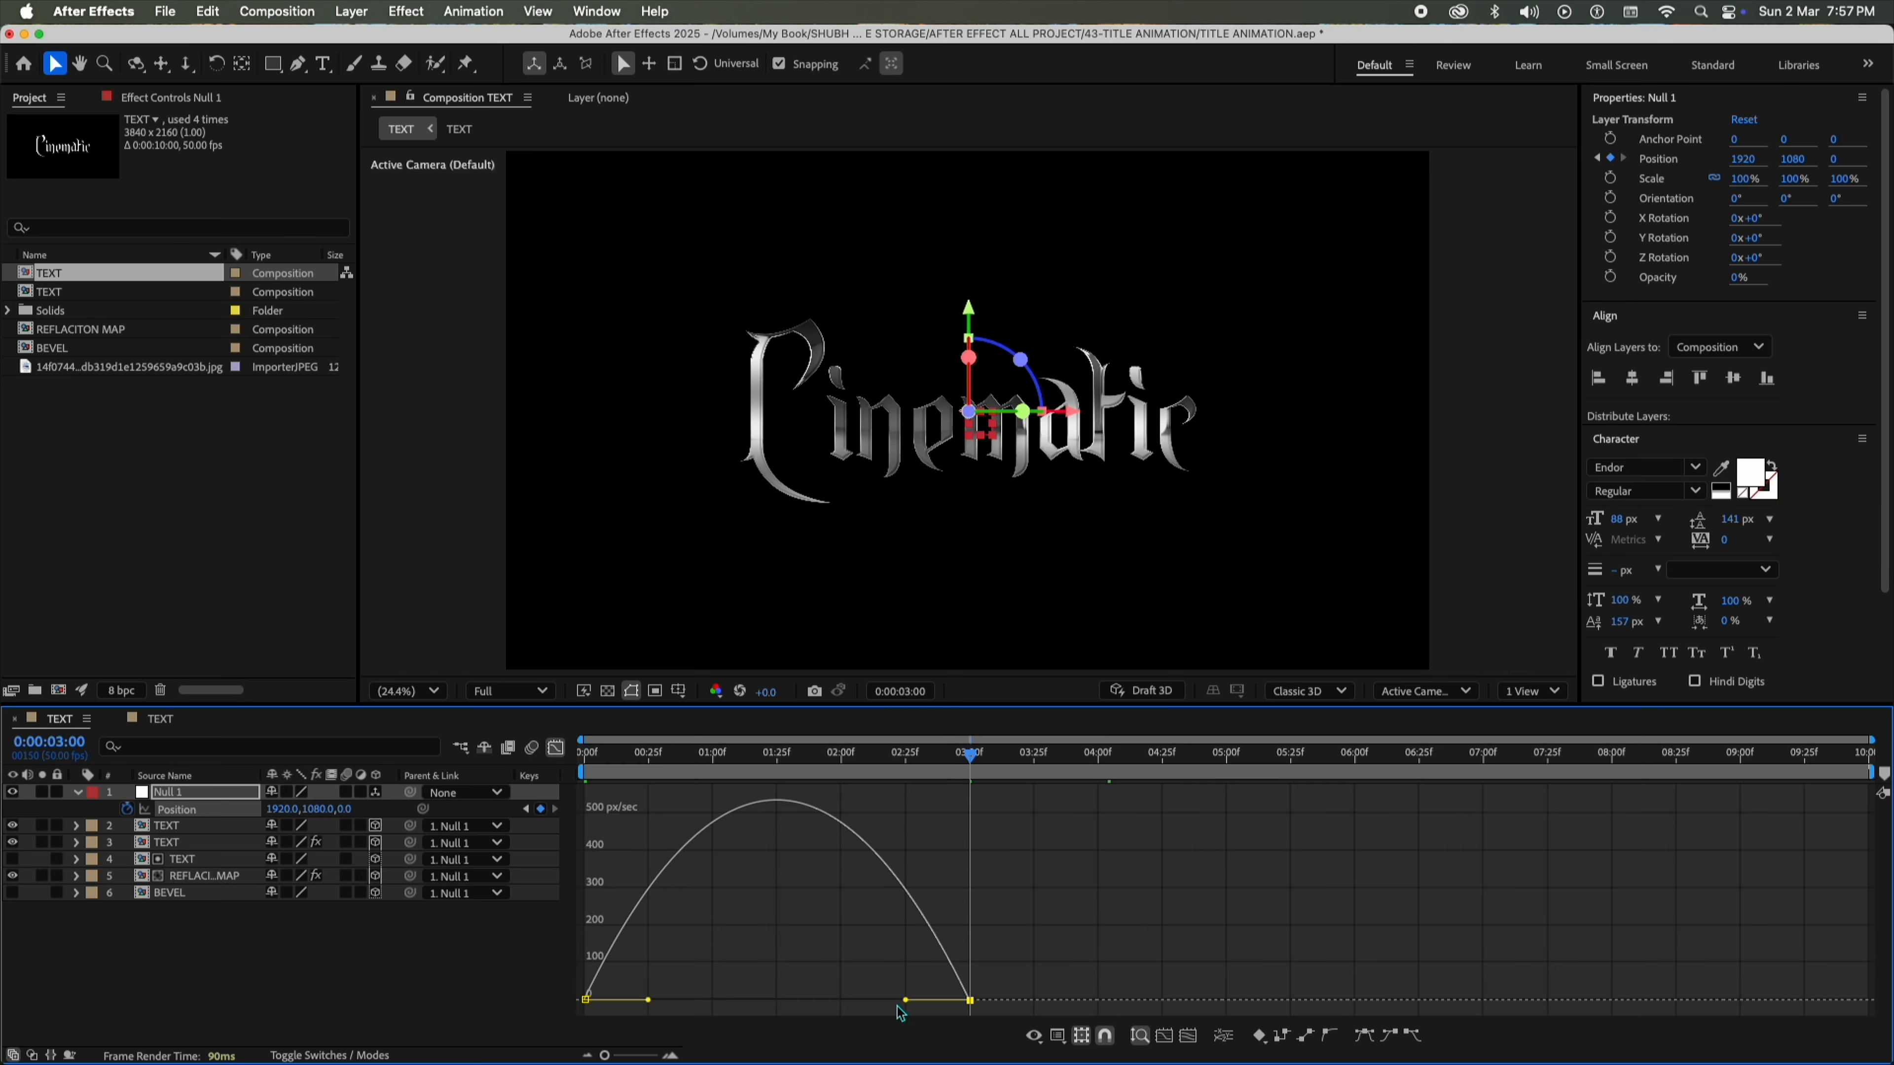
drag(904, 1000, 595, 1002)
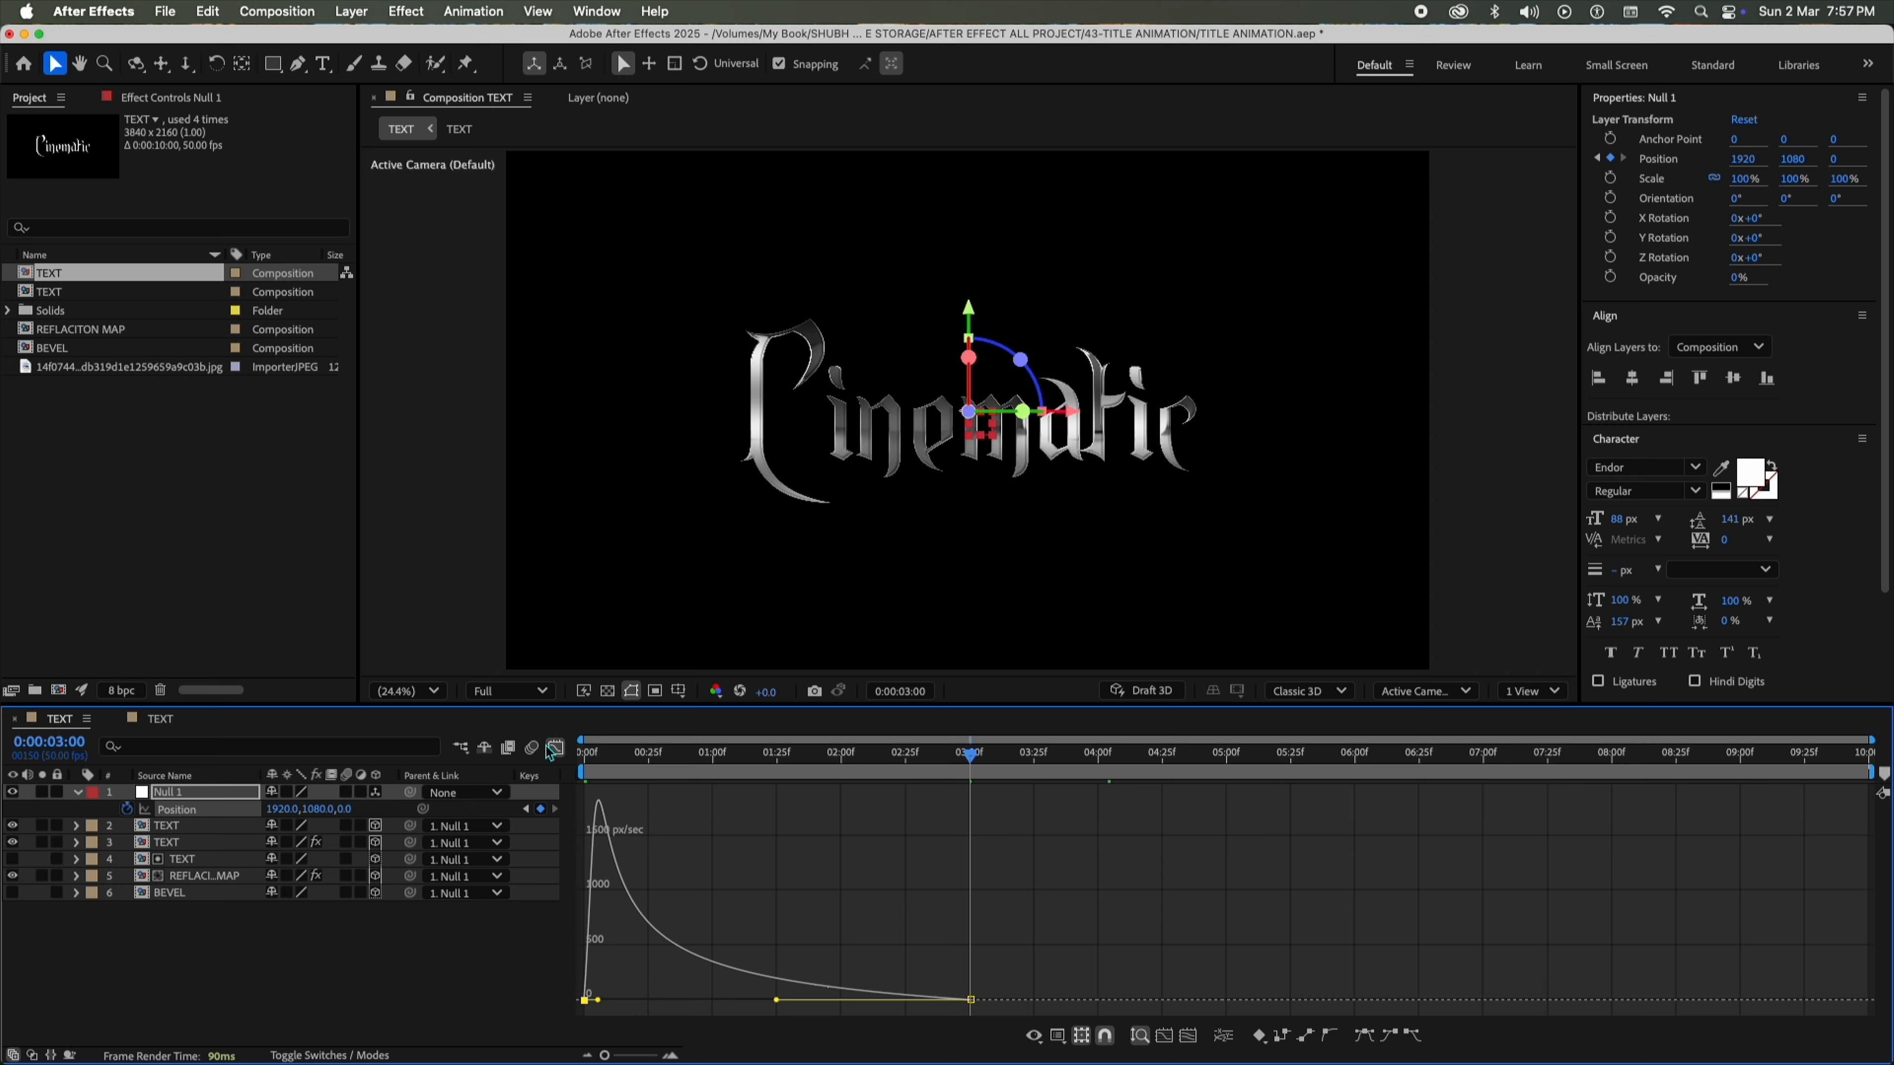
click(553, 748)
key(Home)
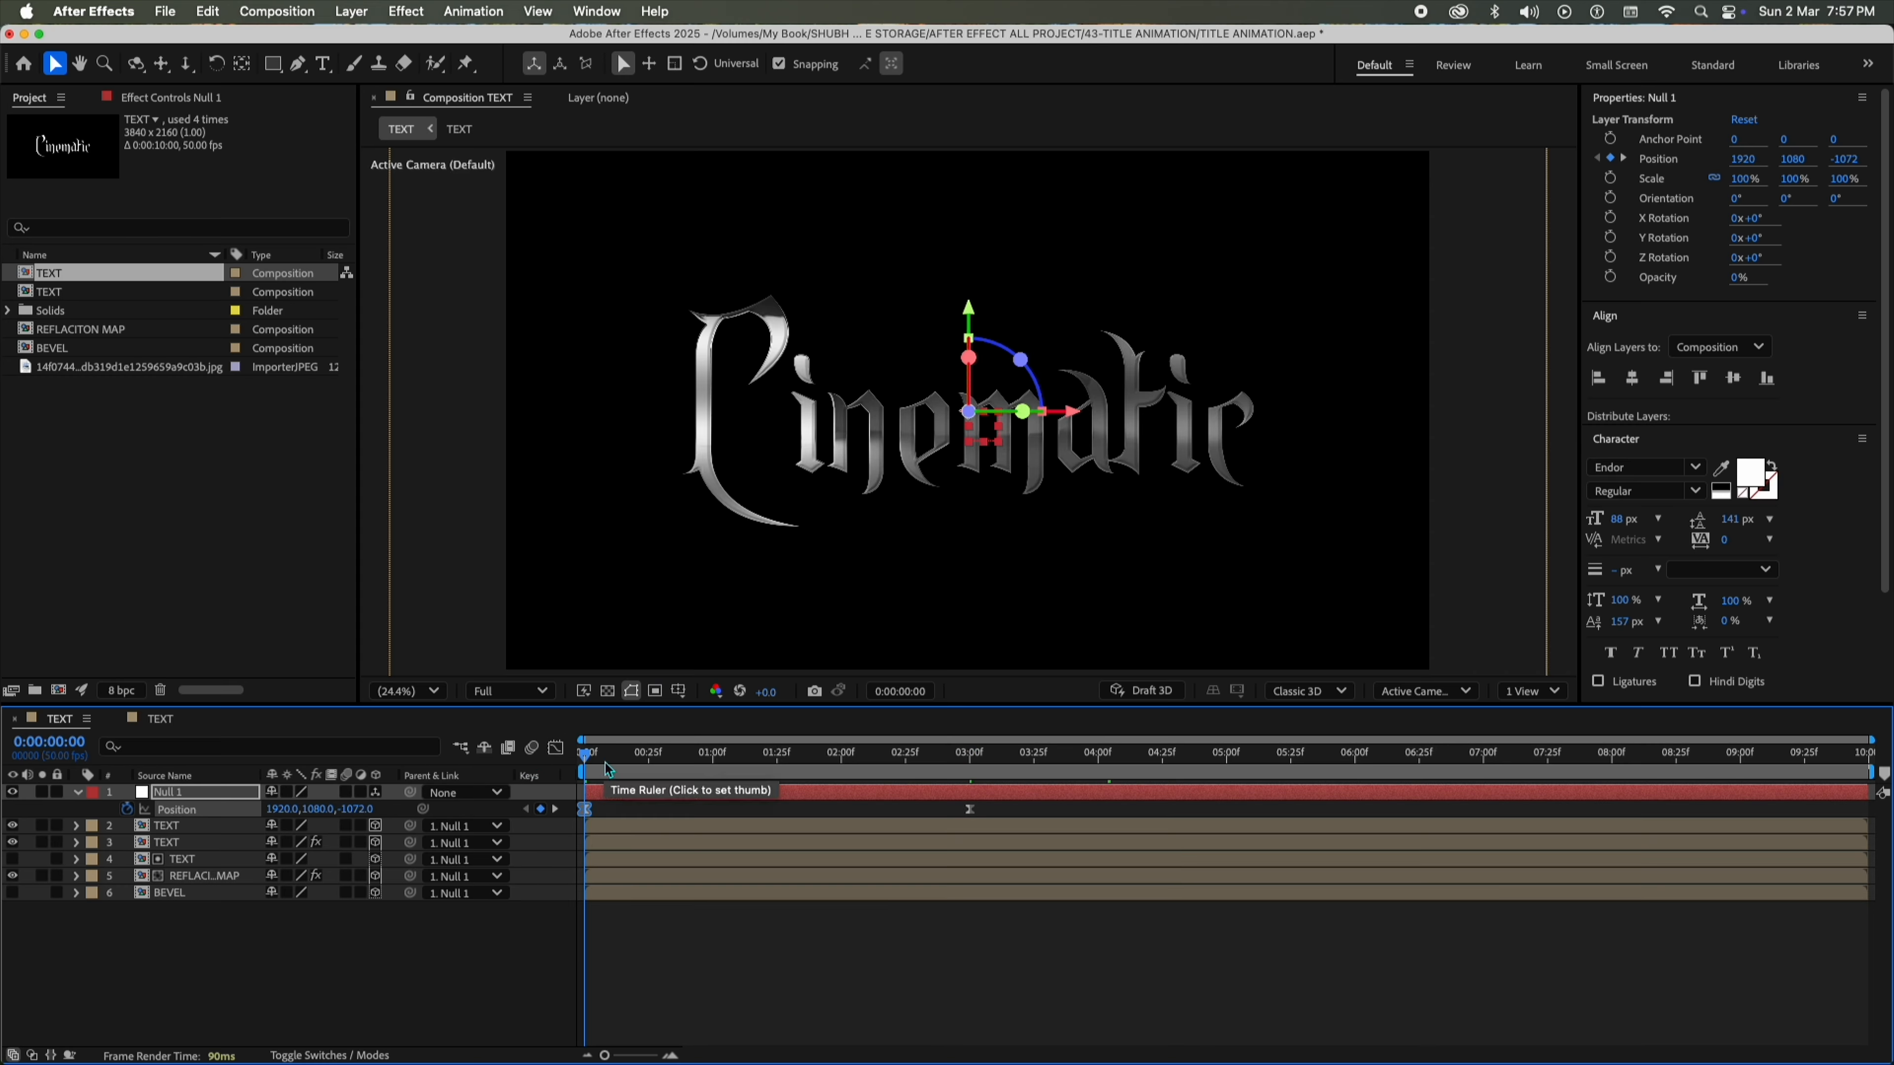
drag(607, 769, 733, 727)
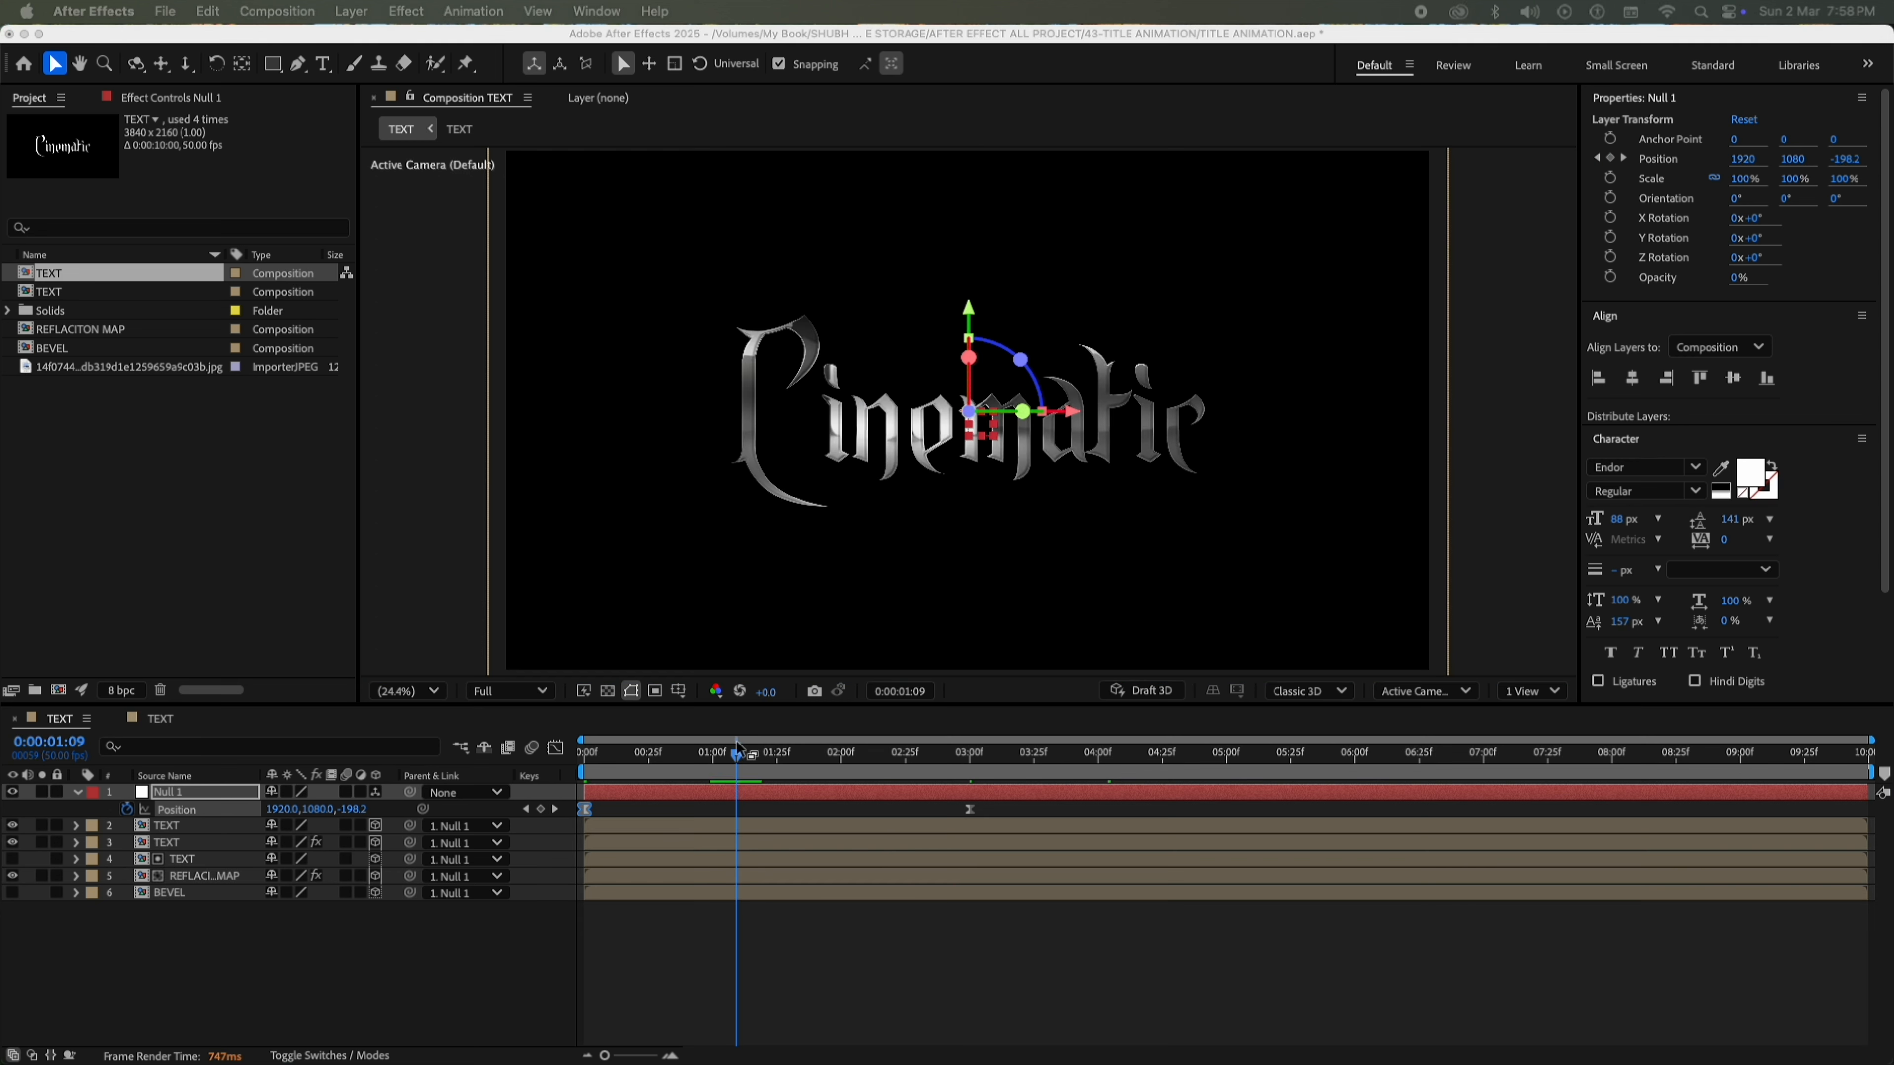
Keyframe the null's Position with a Z value of 643 at the end of the timeline, 0:00:09:49.
click(995, 956)
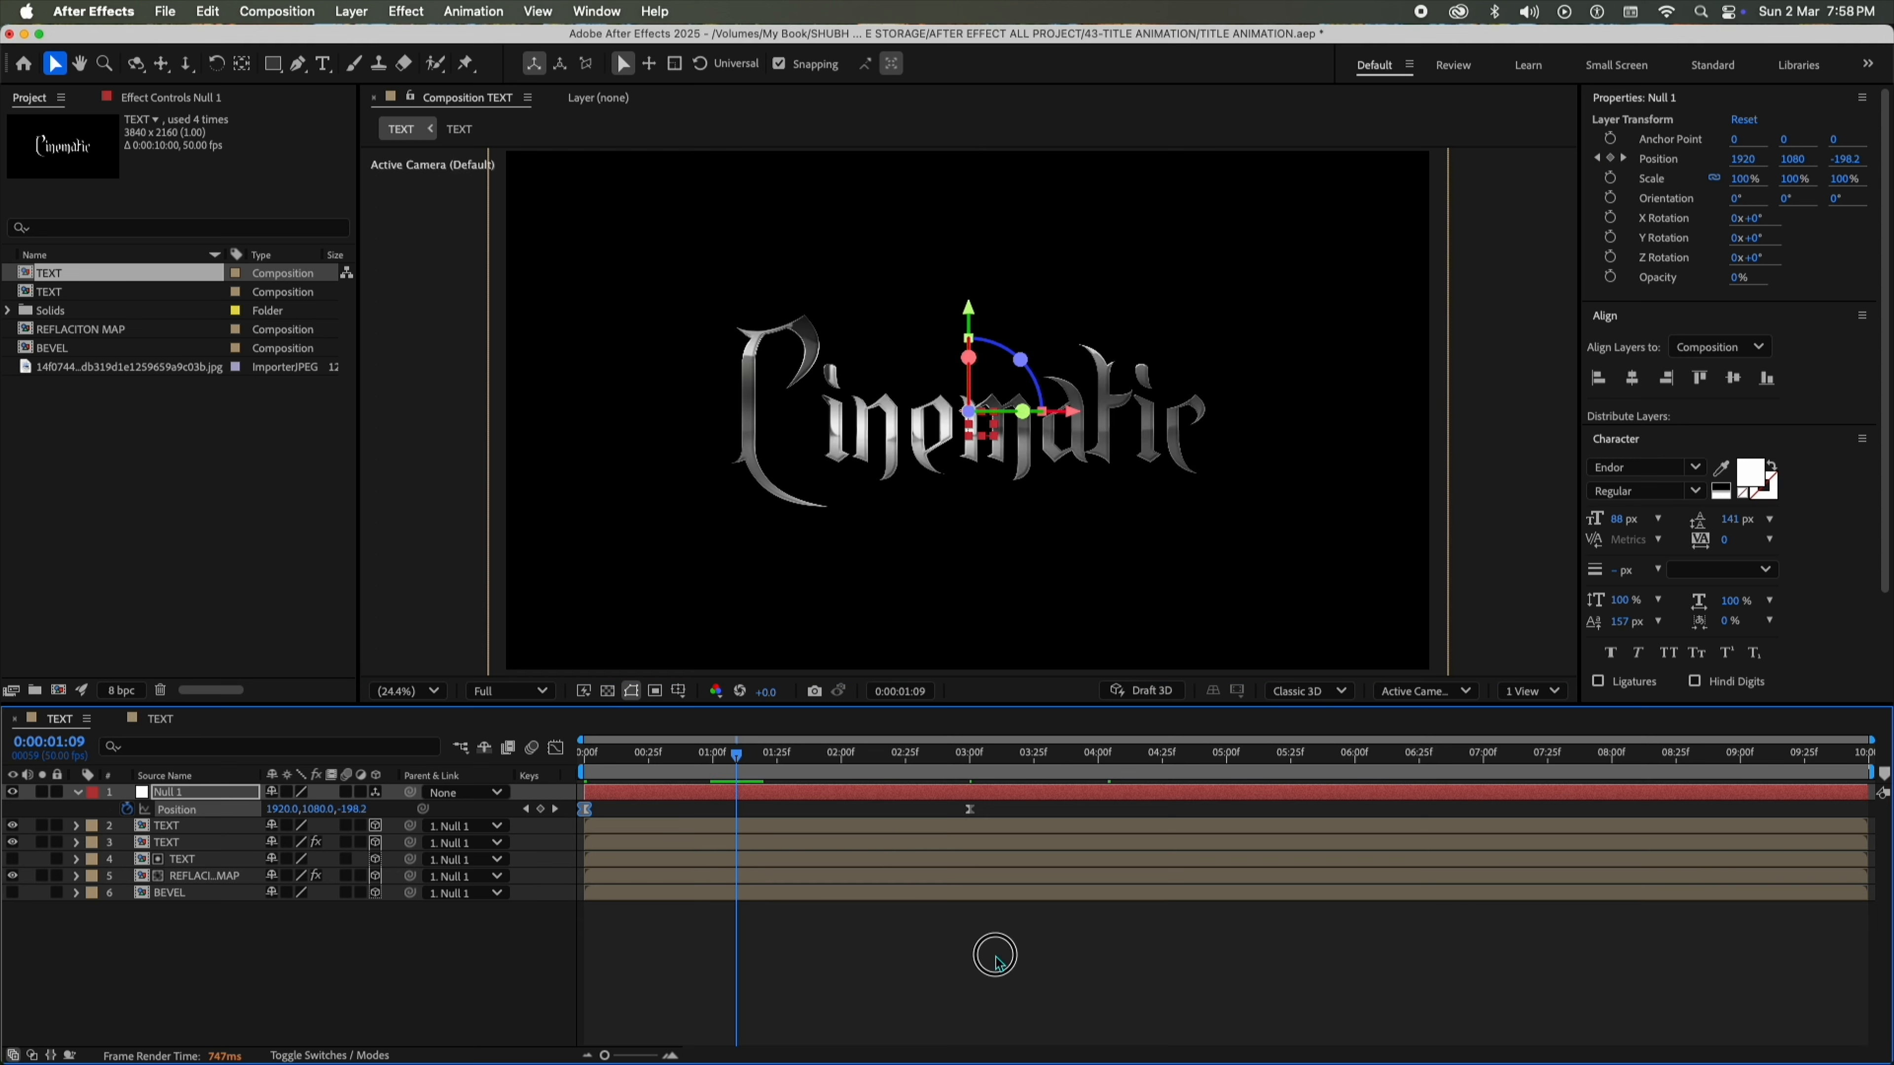
key(End)
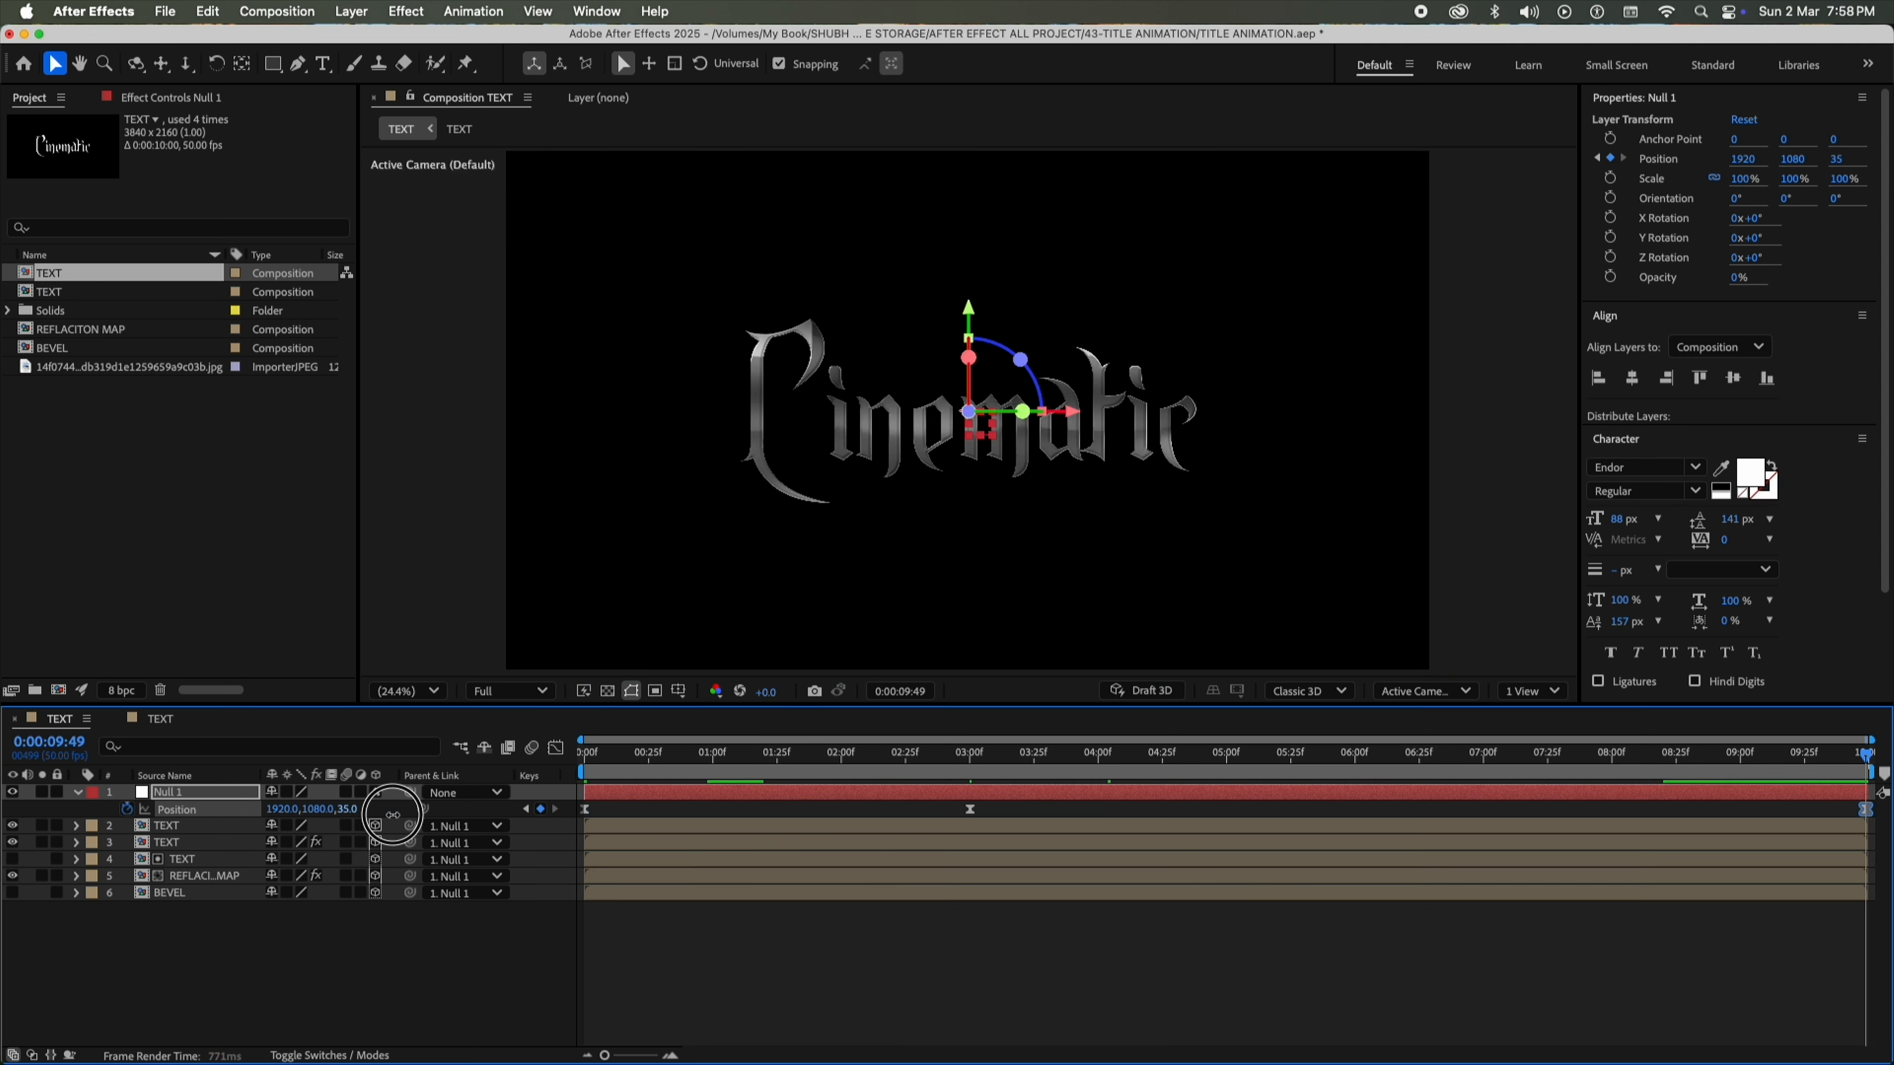
drag(717, 830, 982, 830)
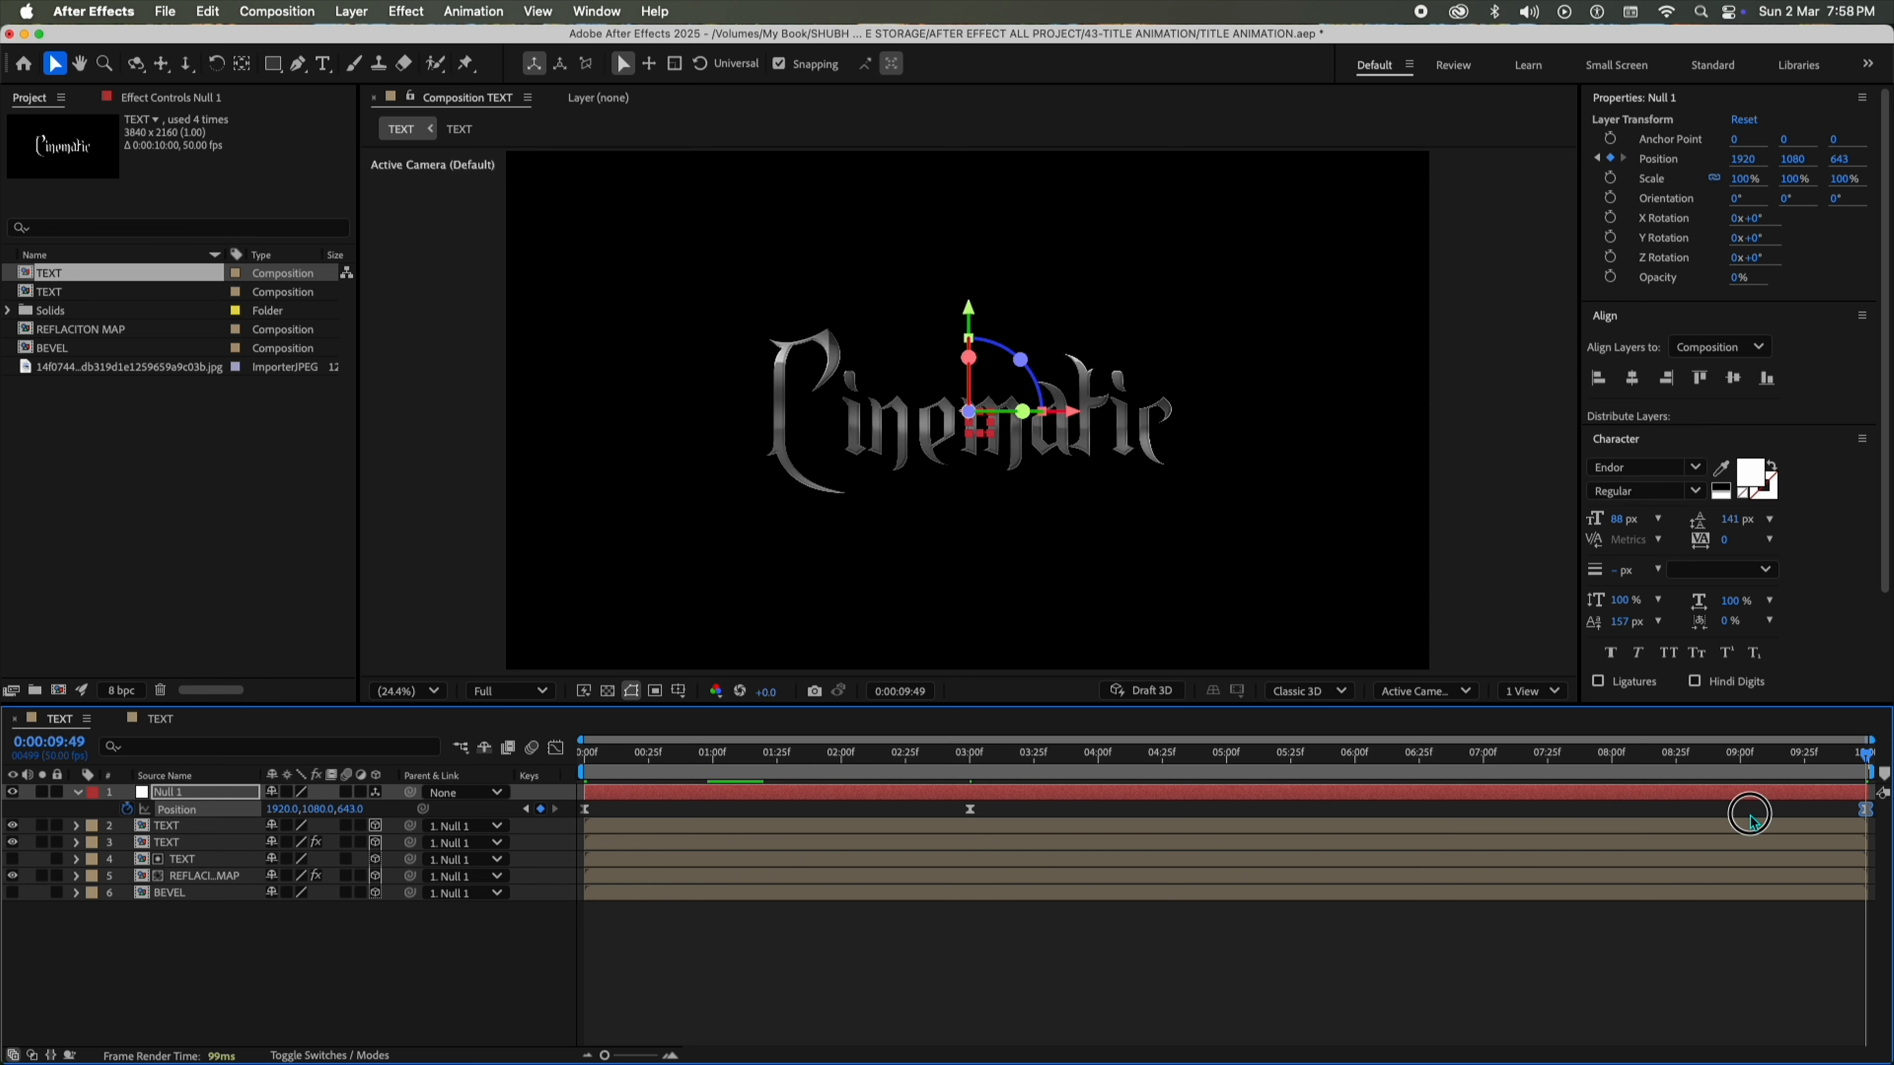
Shorten the 3-second Position keyframe's outgoing influence to about 15.5% in the speed graph and lock its outgoing velocity to incoming.
click(556, 748)
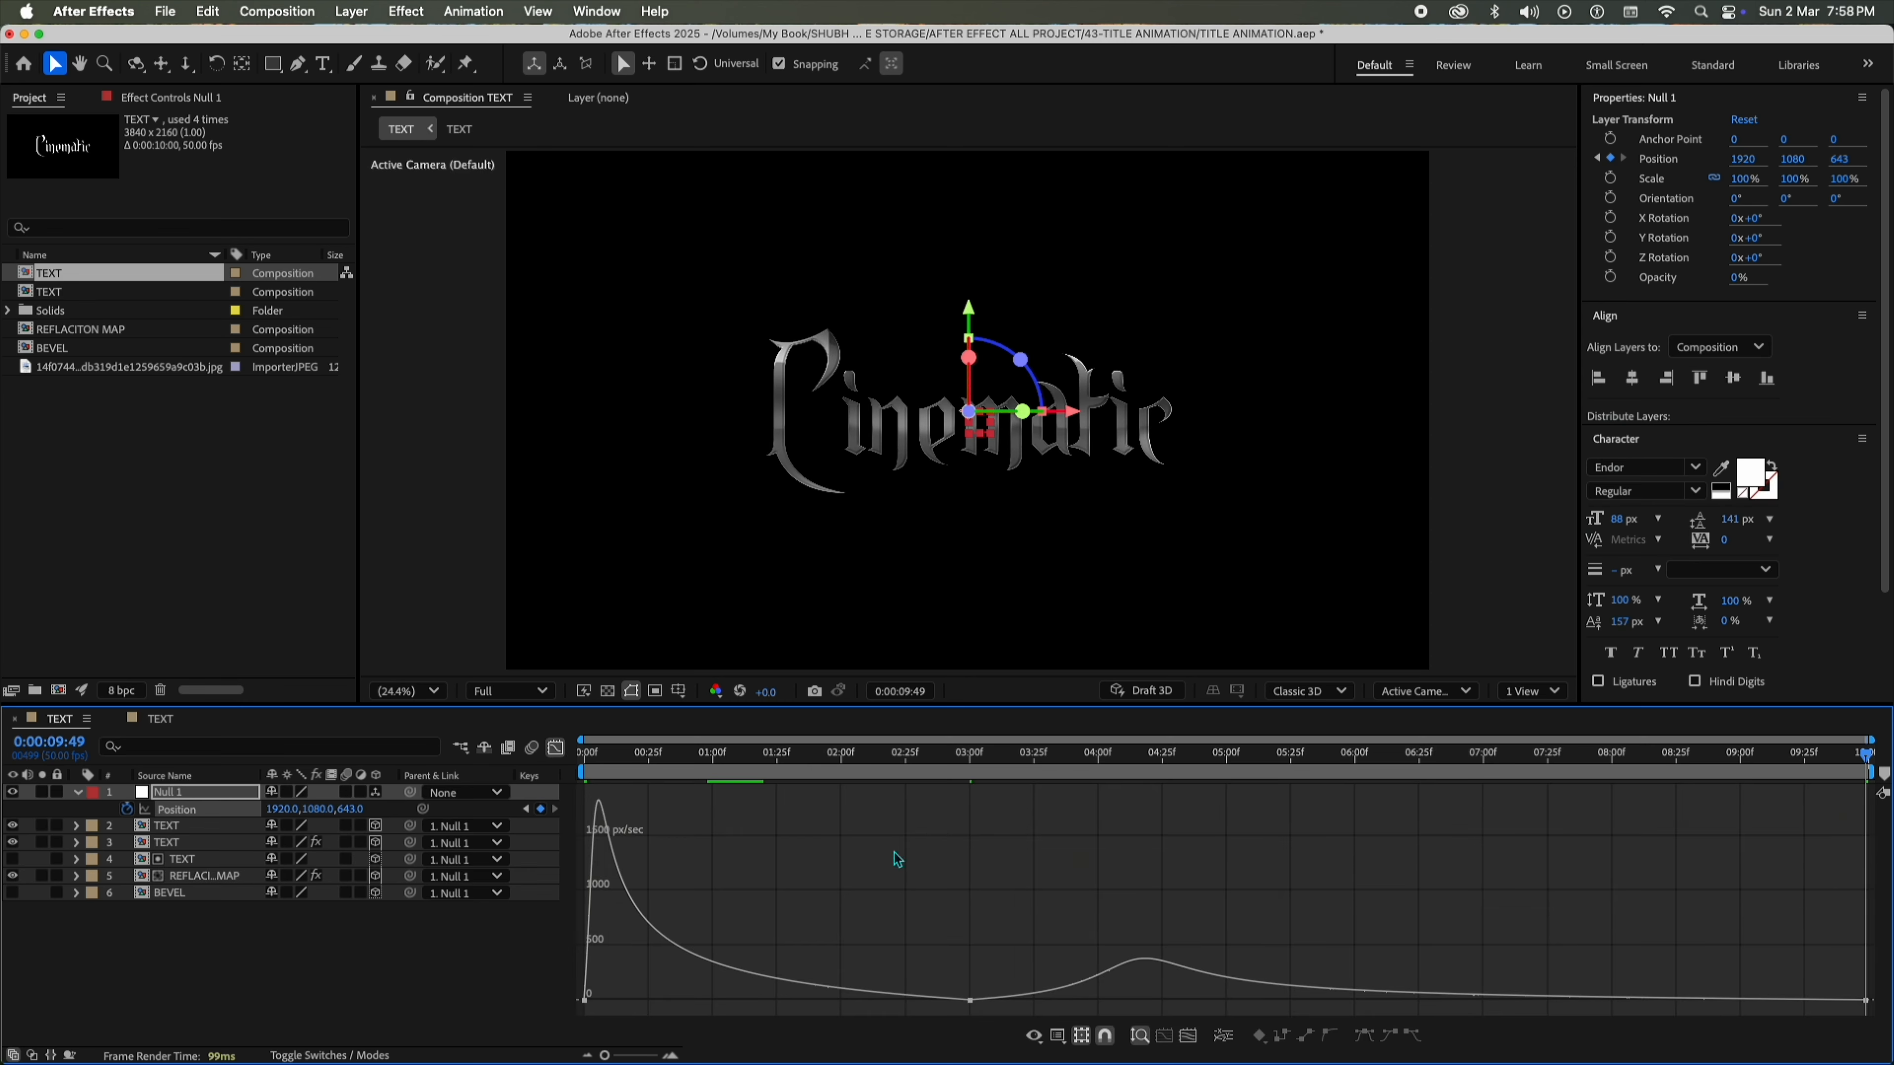
click(970, 1000)
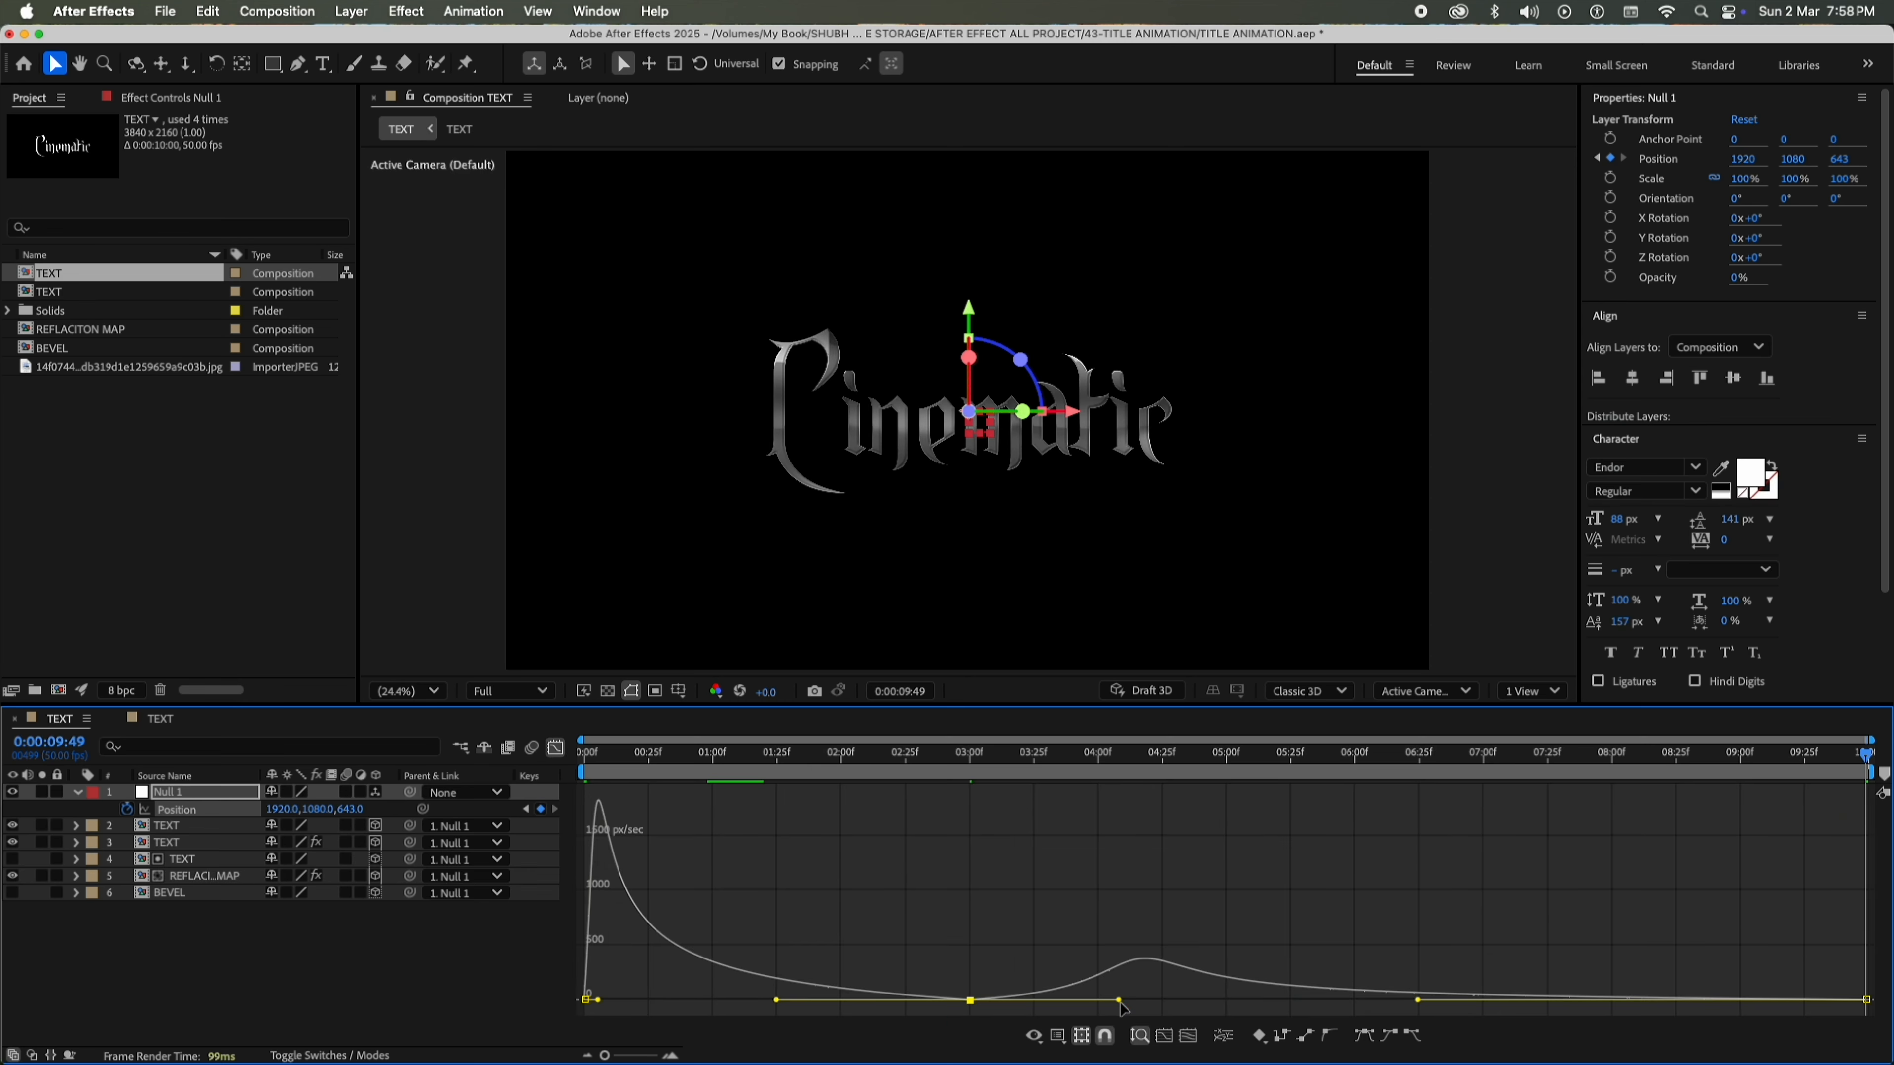
drag(1119, 1000, 1039, 1000)
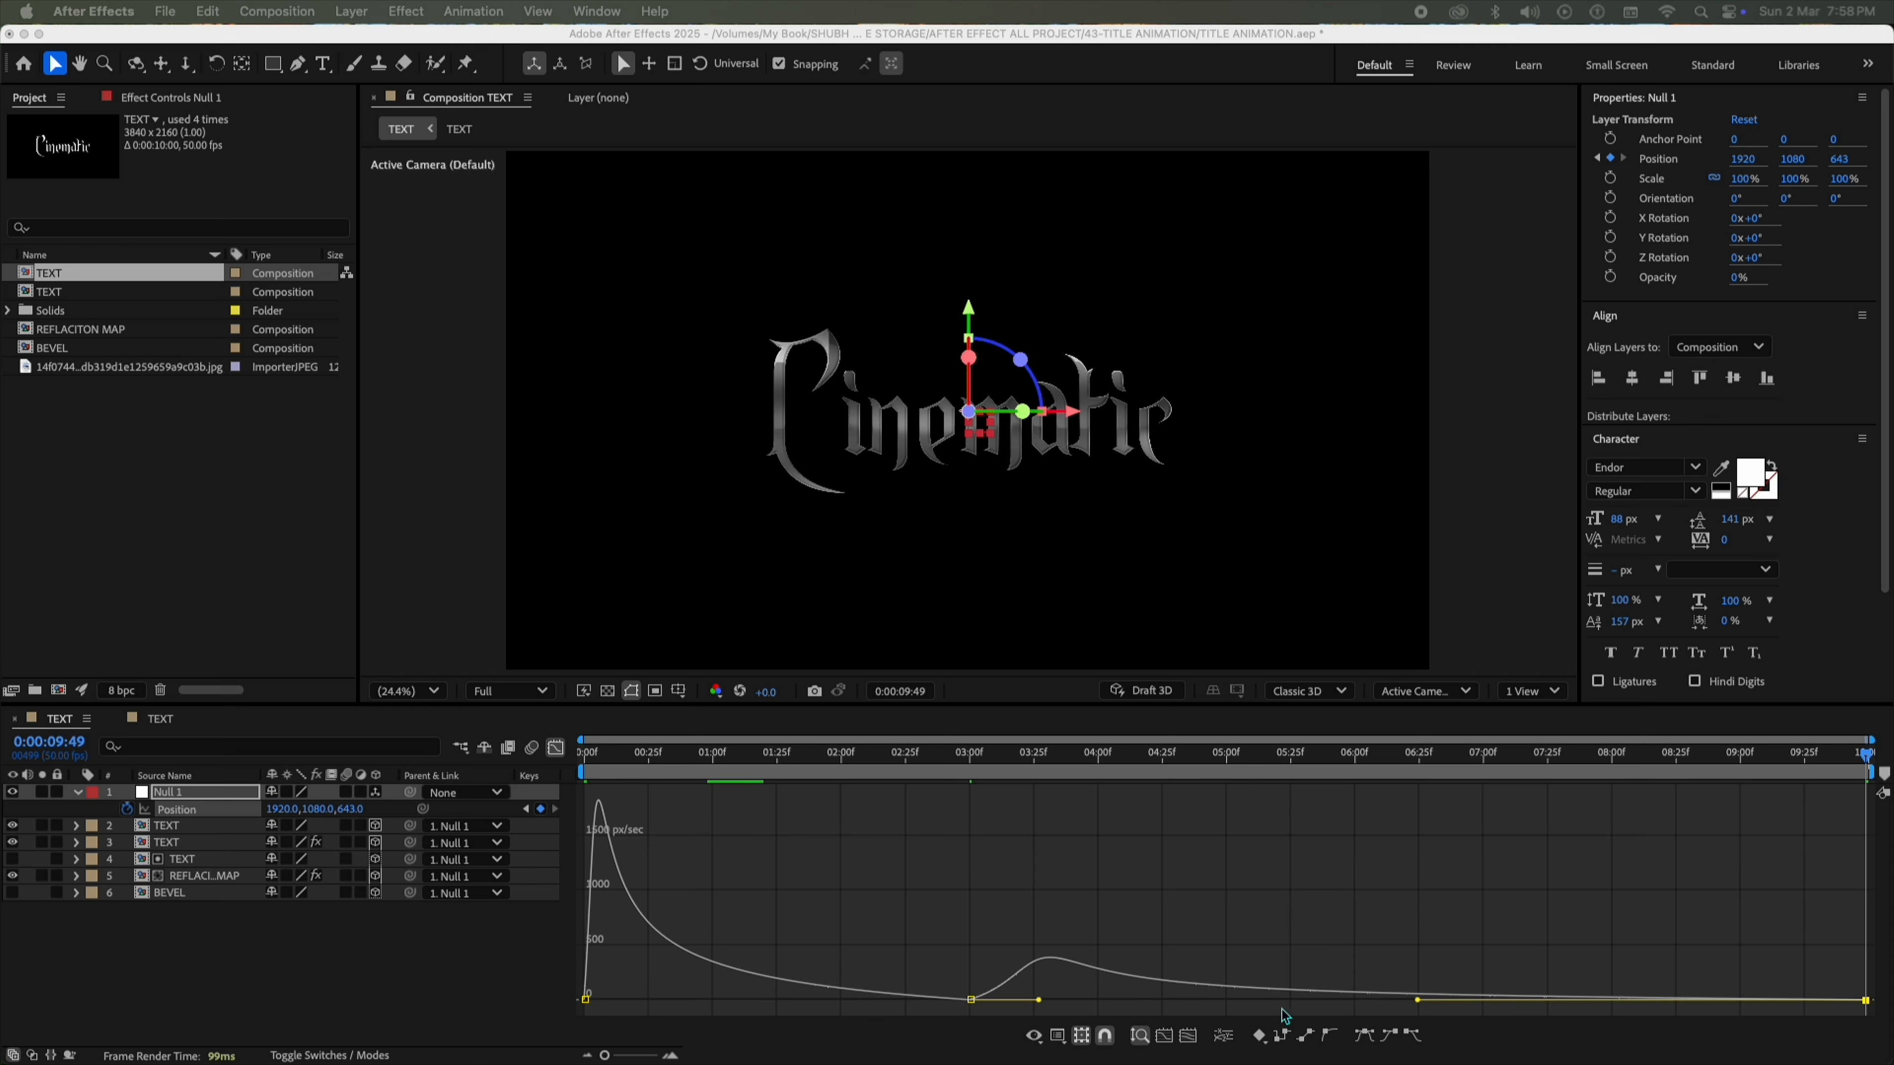
double_click(971, 1002)
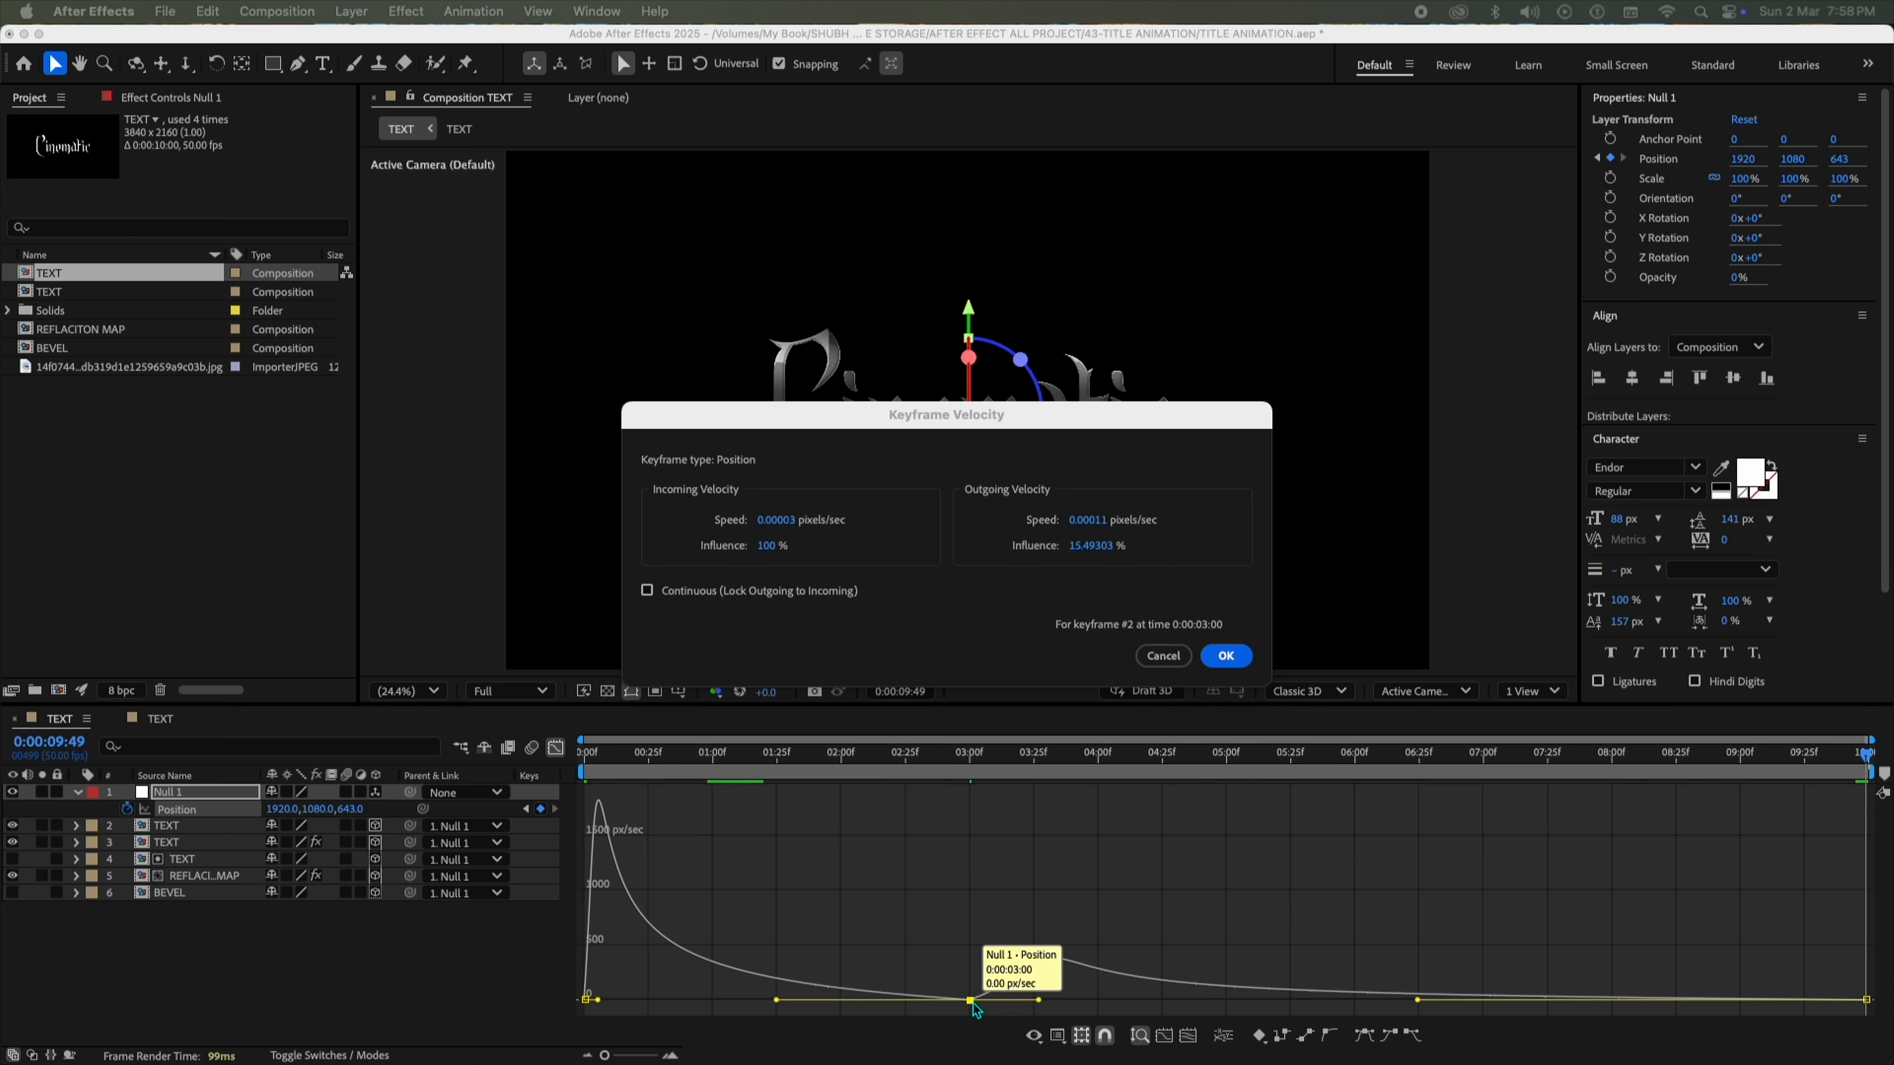
click(739, 596)
click(1226, 656)
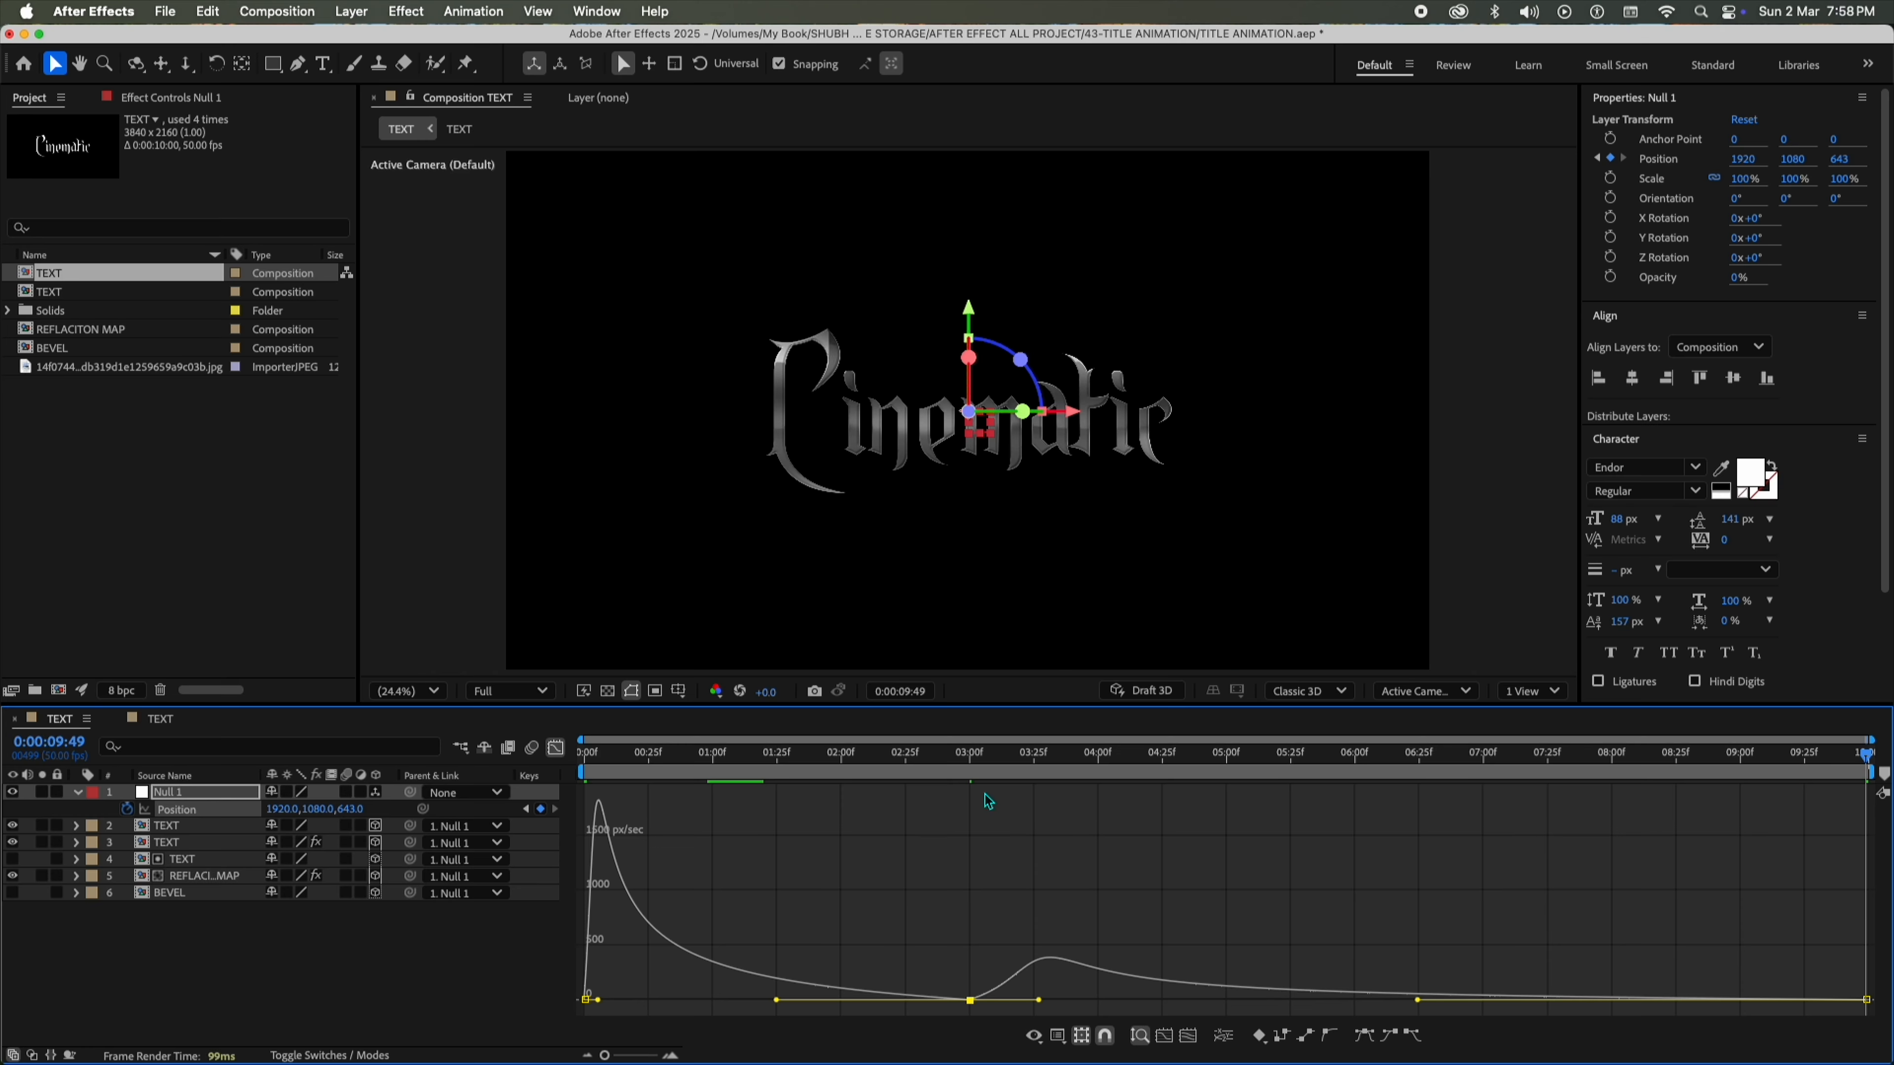
Raise the middle Position keyframe's speed slightly in the speed graph and preview the animation from the start.
drag(971, 800, 1491, 799)
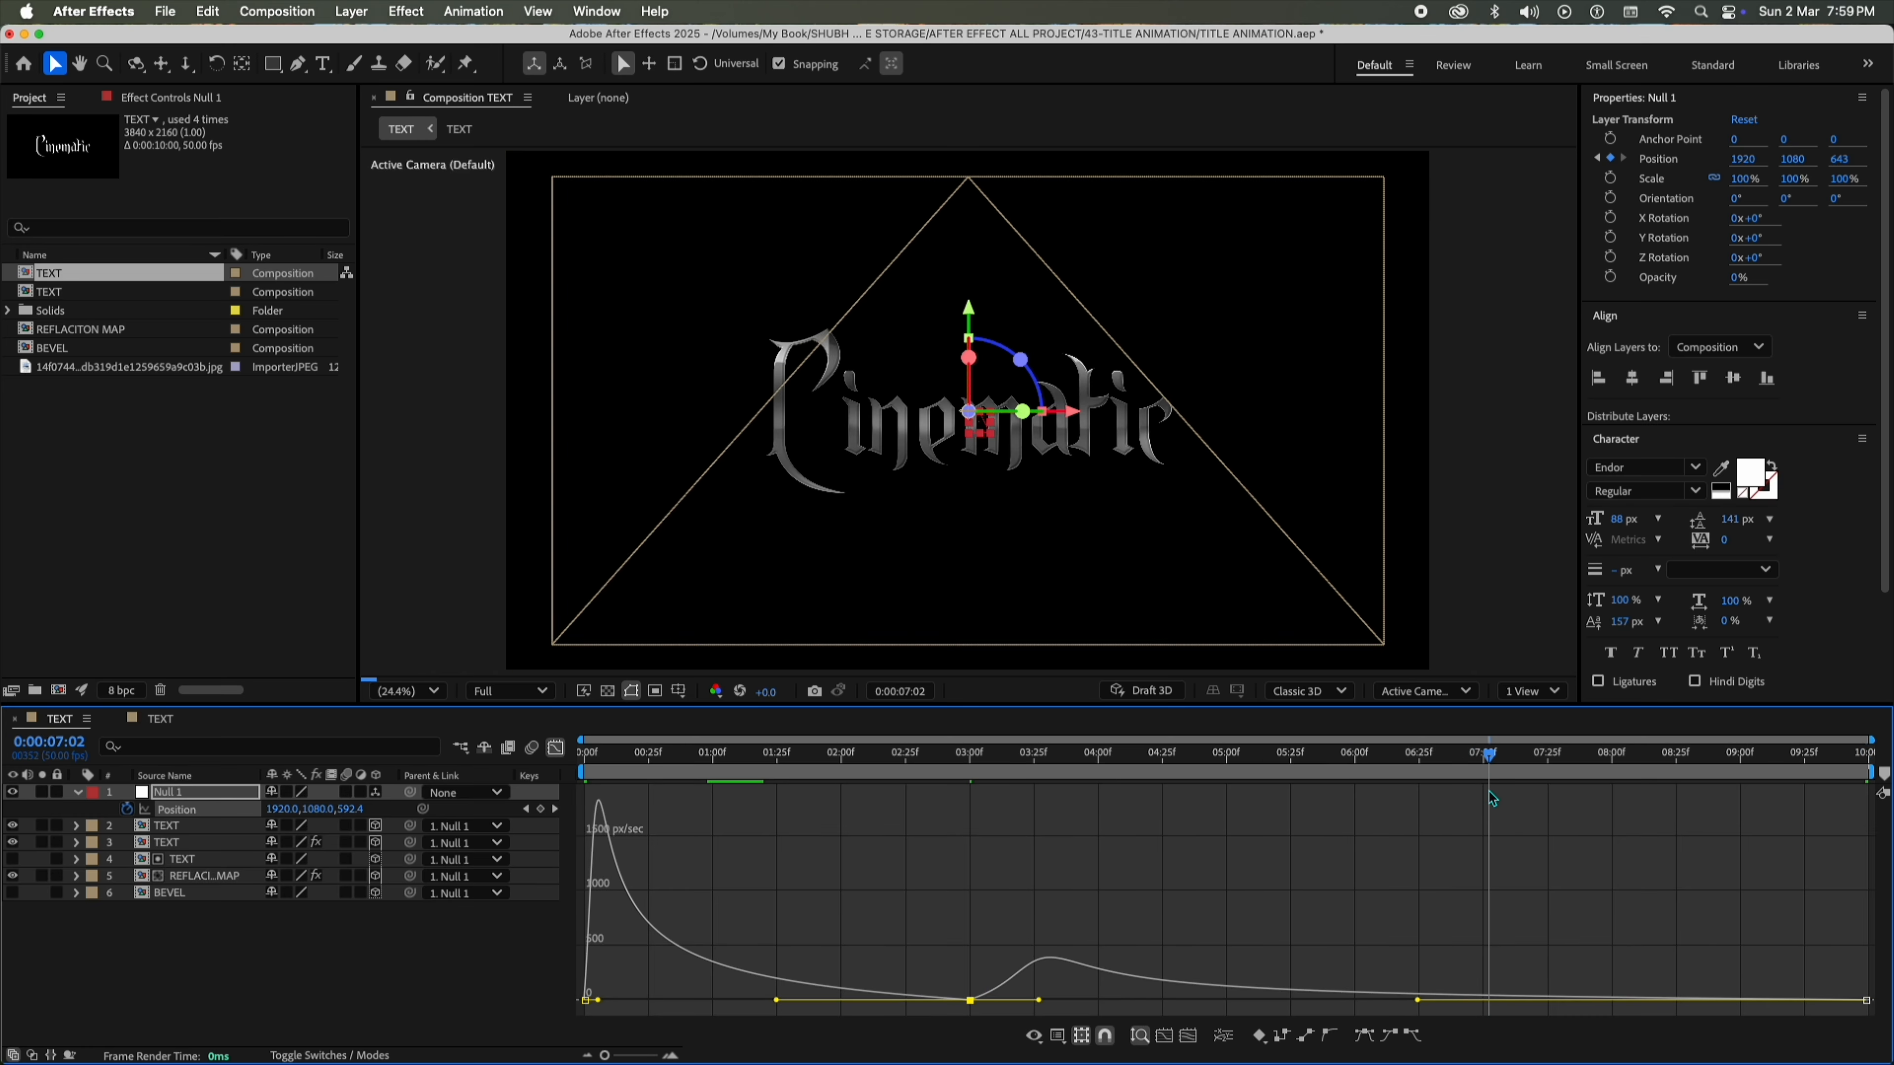
drag(969, 1000, 972, 976)
click(557, 748)
drag(1029, 757, 581, 753)
key(space)
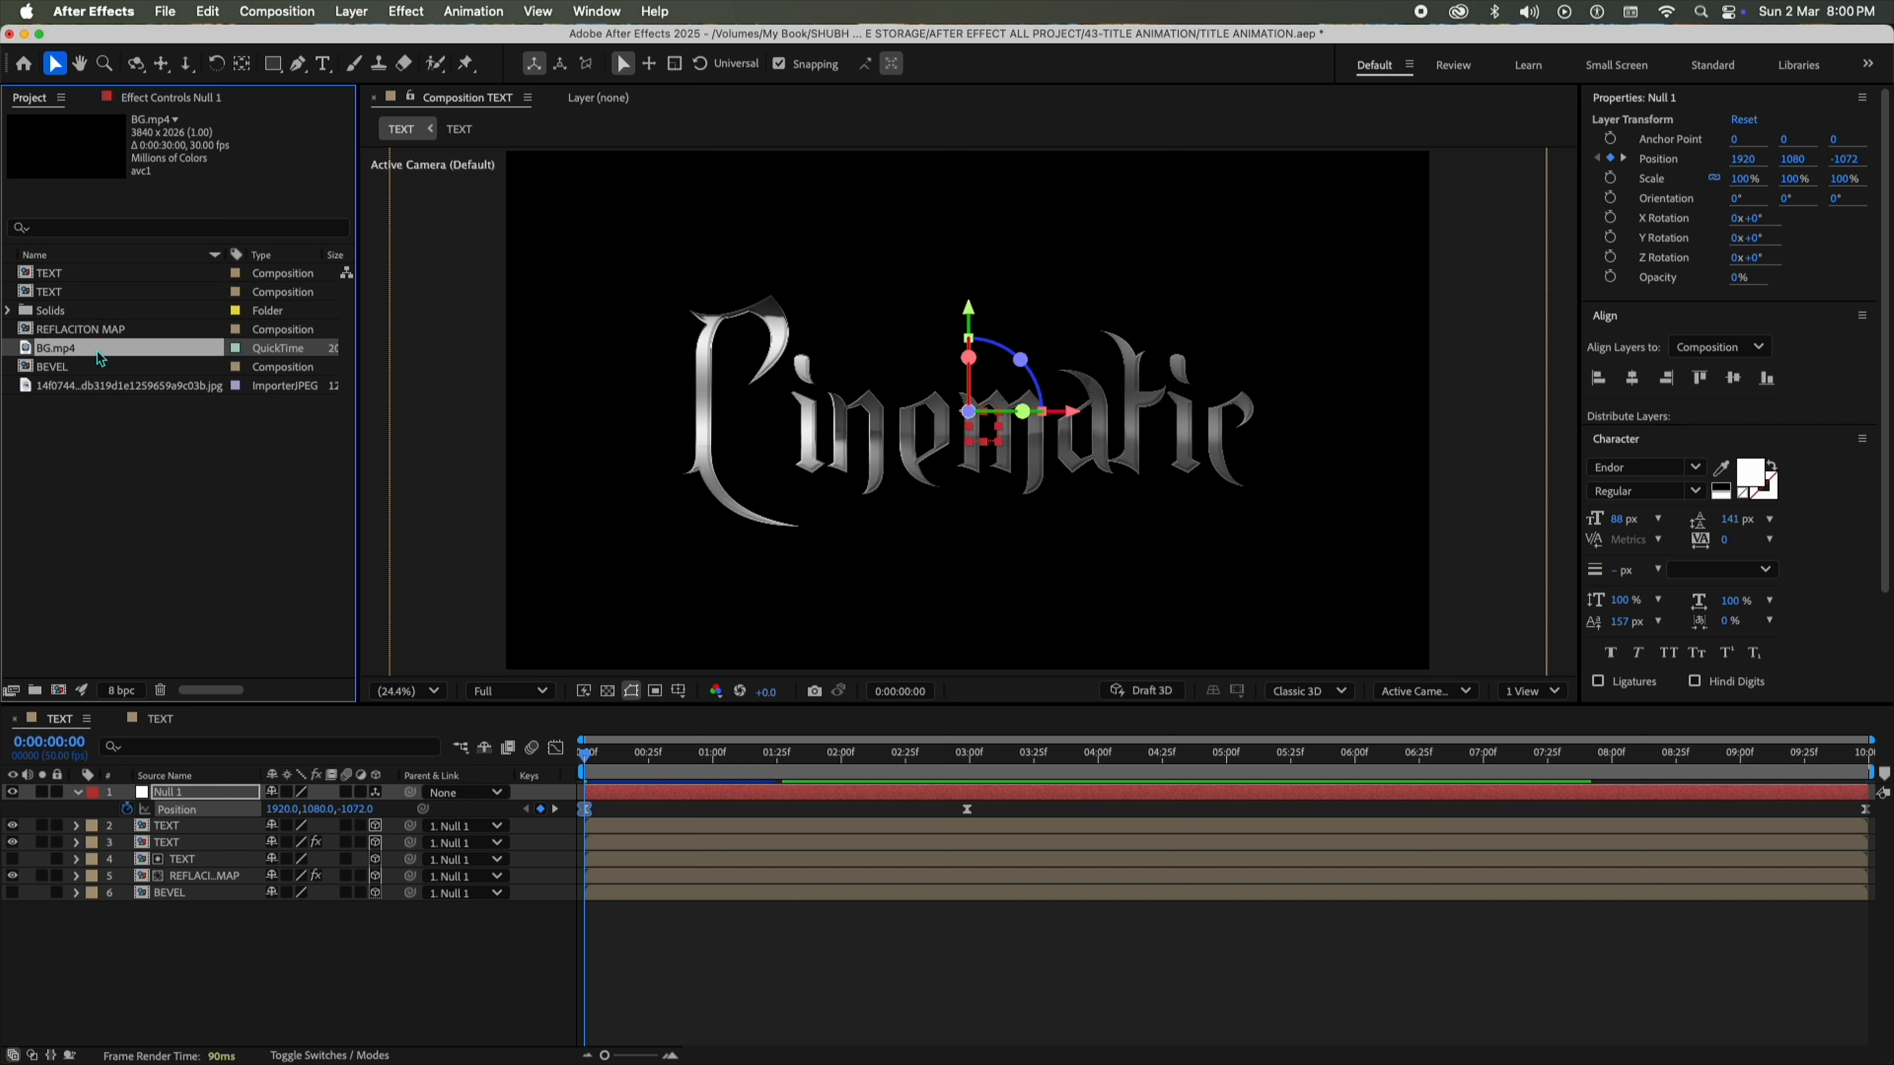
Add BG.mp4 beneath all the layers and fit it to the composition.
drag(101, 360, 216, 914)
key(super+alt+f)
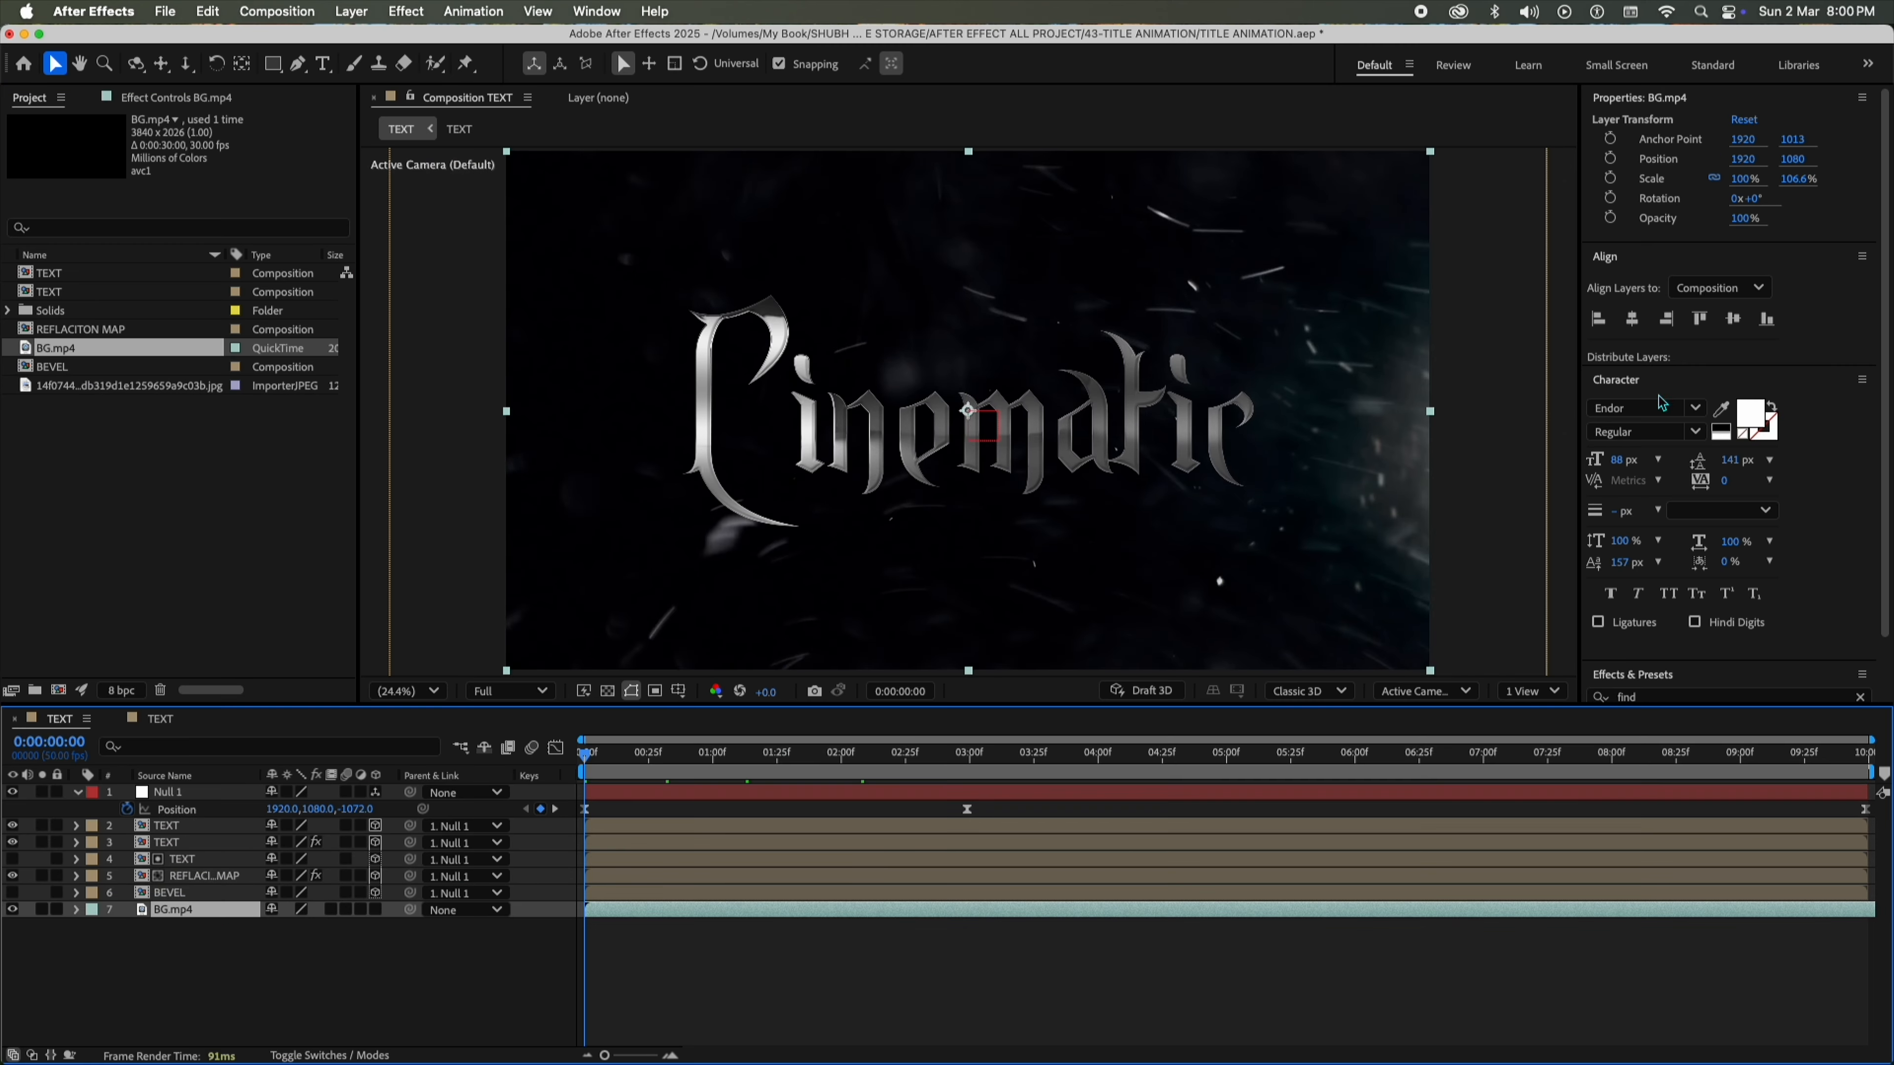
scroll(1803, 609, down, 2)
Add an adjustment layer and move it to the top of the layer stack.
right_click(334, 962)
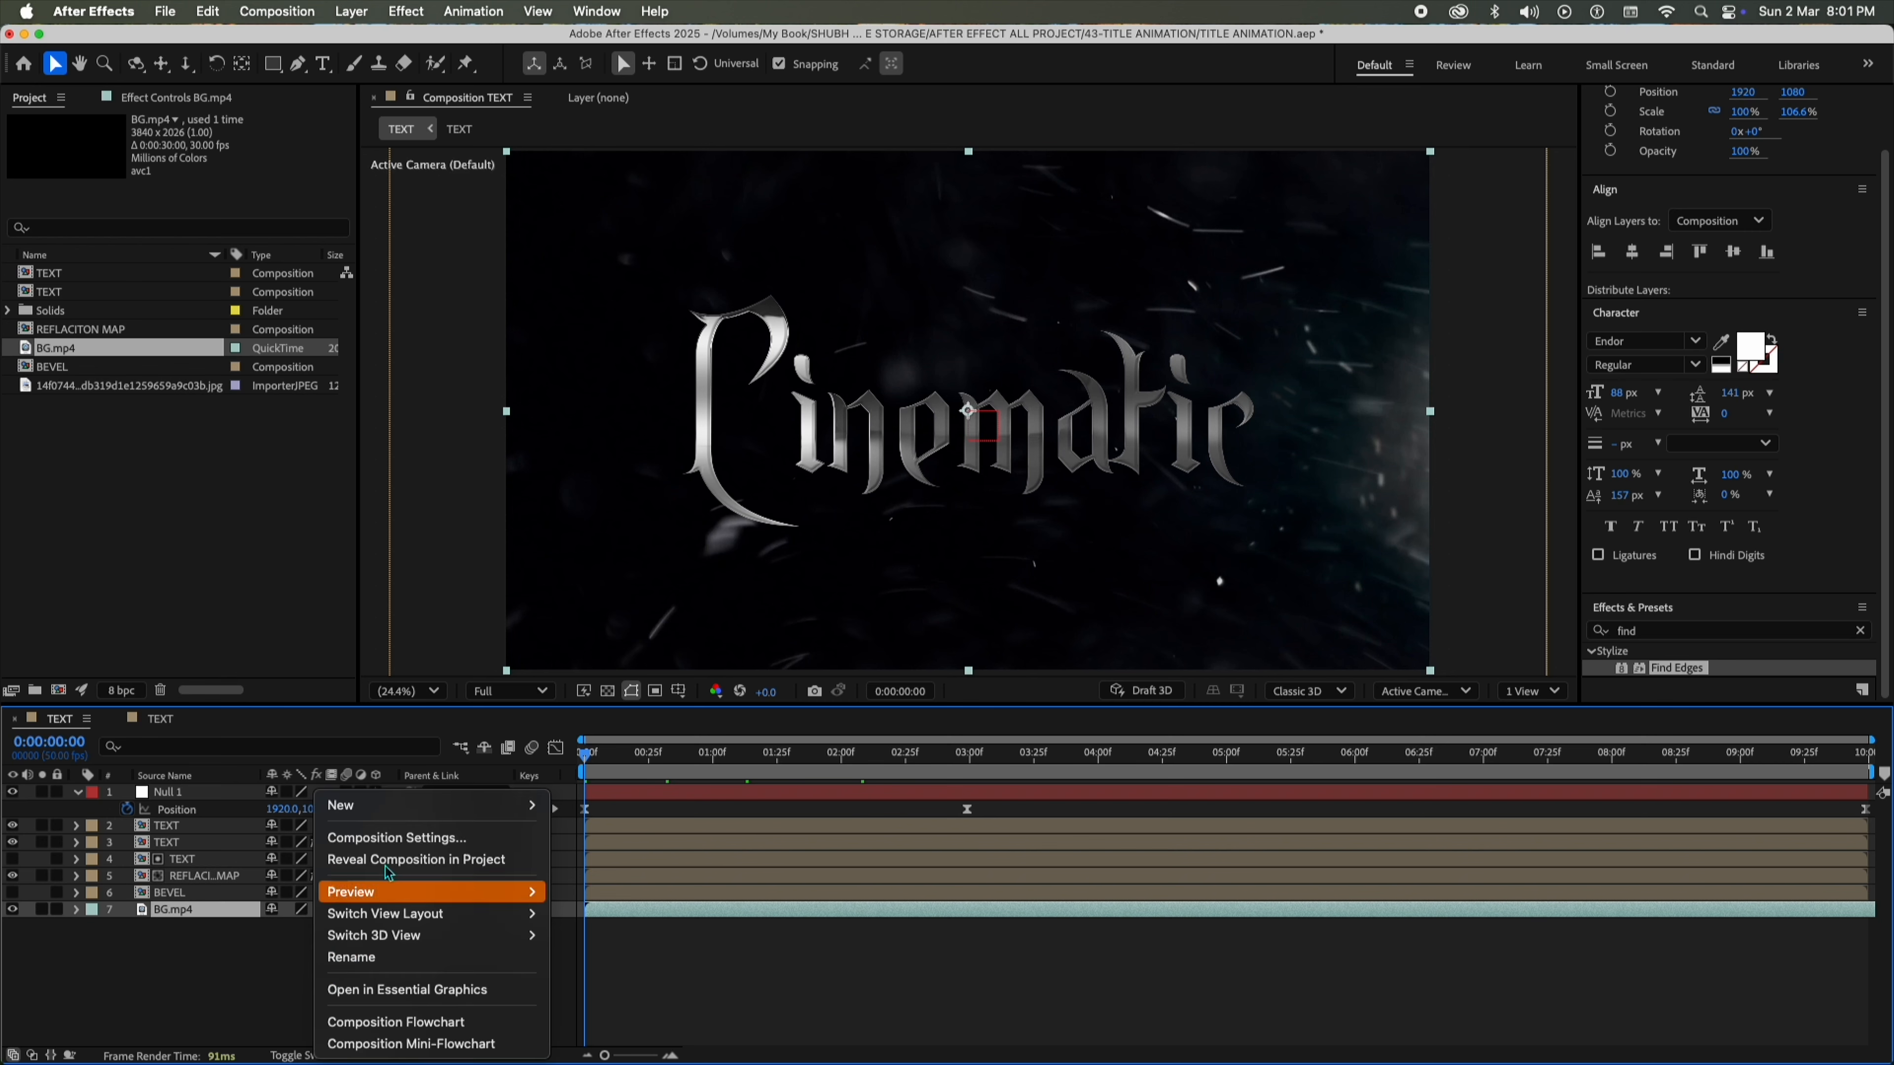
mouse_move(376, 808)
click(583, 962)
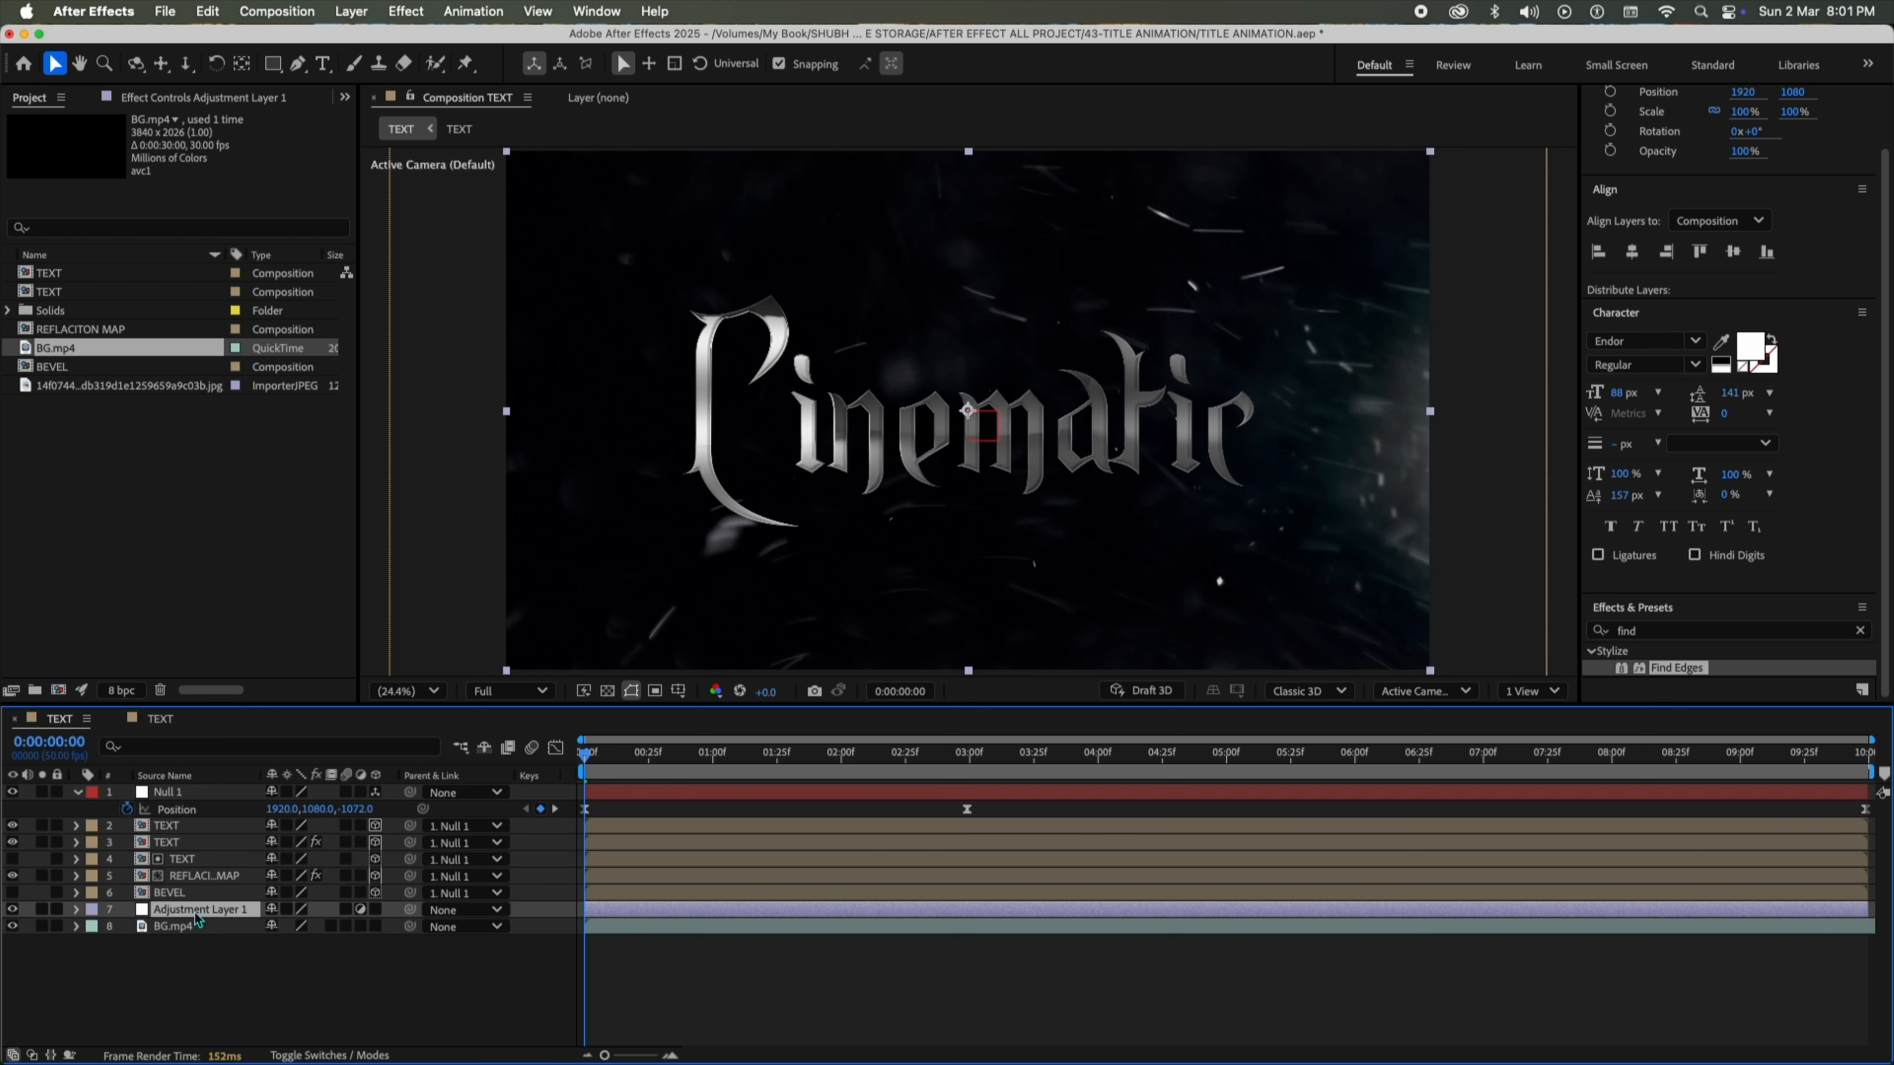
drag(198, 919, 201, 785)
Apply the Curves effect to the adjustment layer and bend the RGB curve up in the highlights, anchoring the shadows near the diagonal.
click(1756, 630)
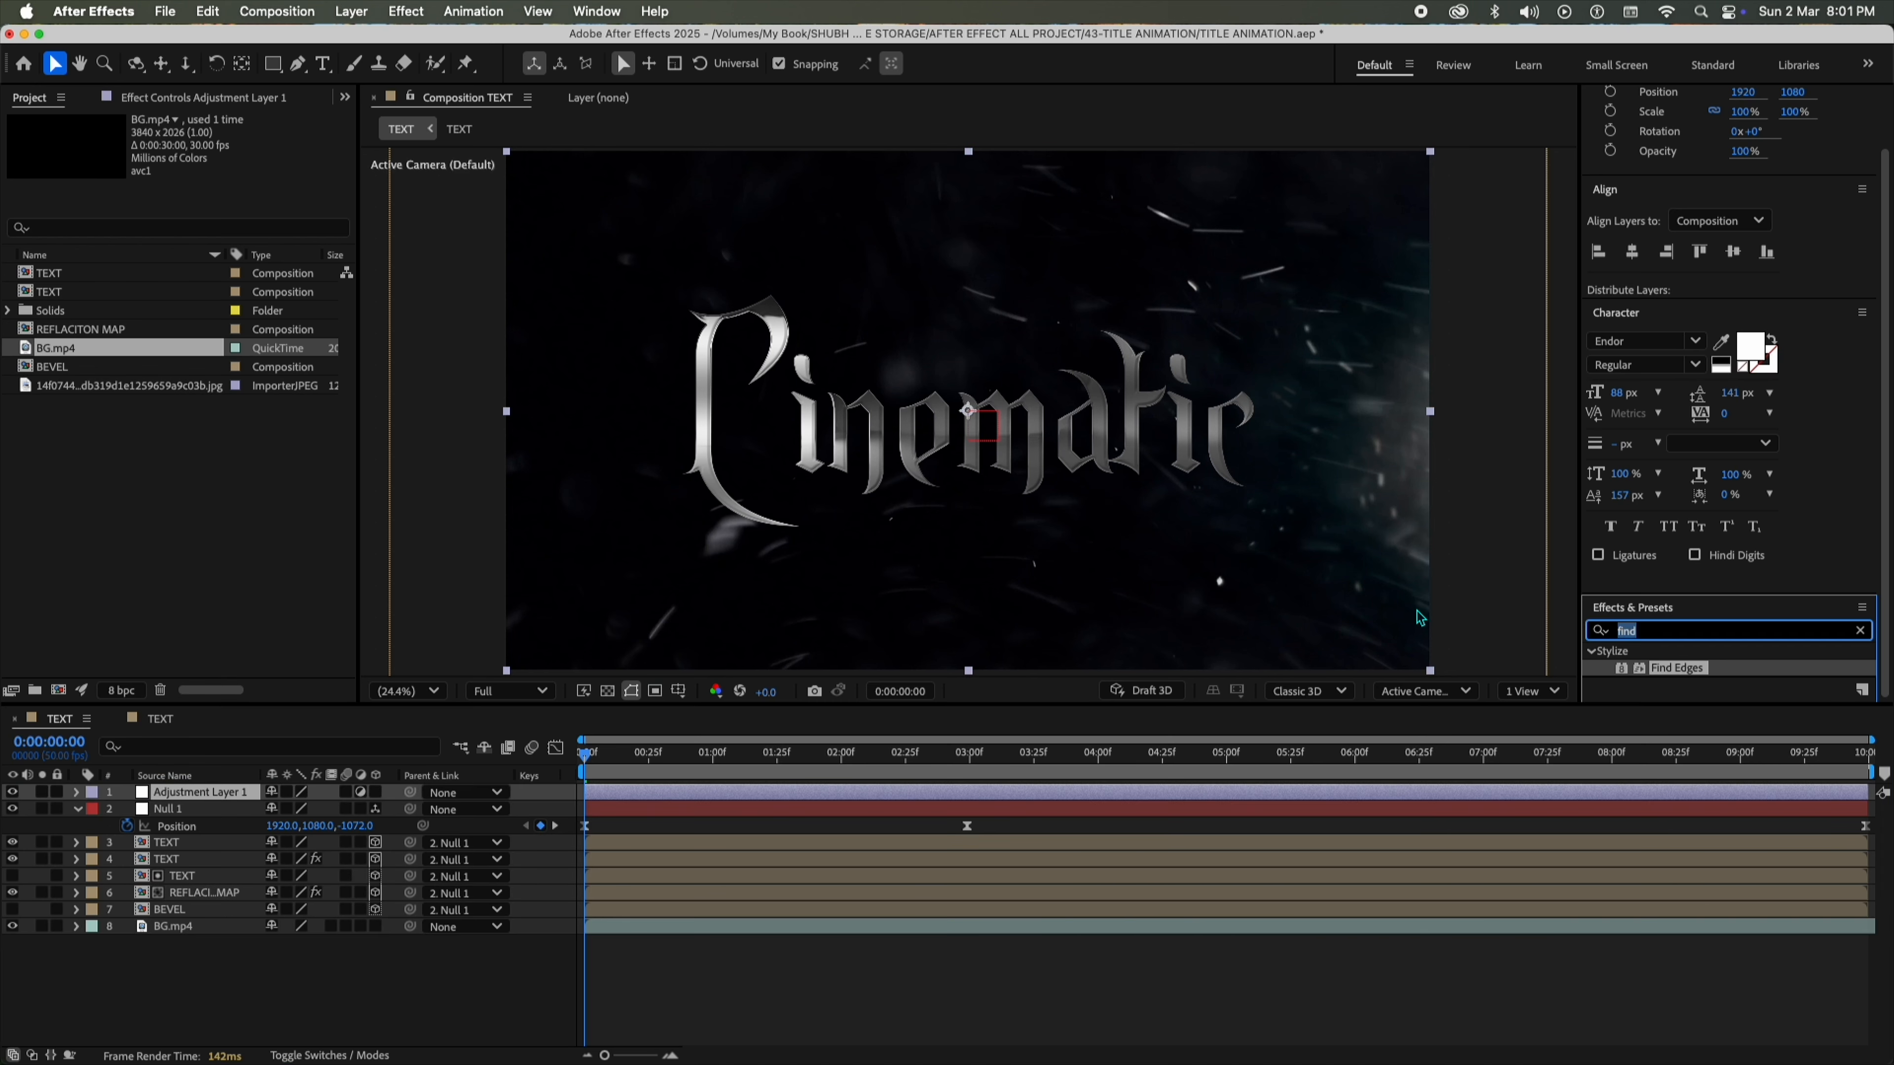
text(curv)
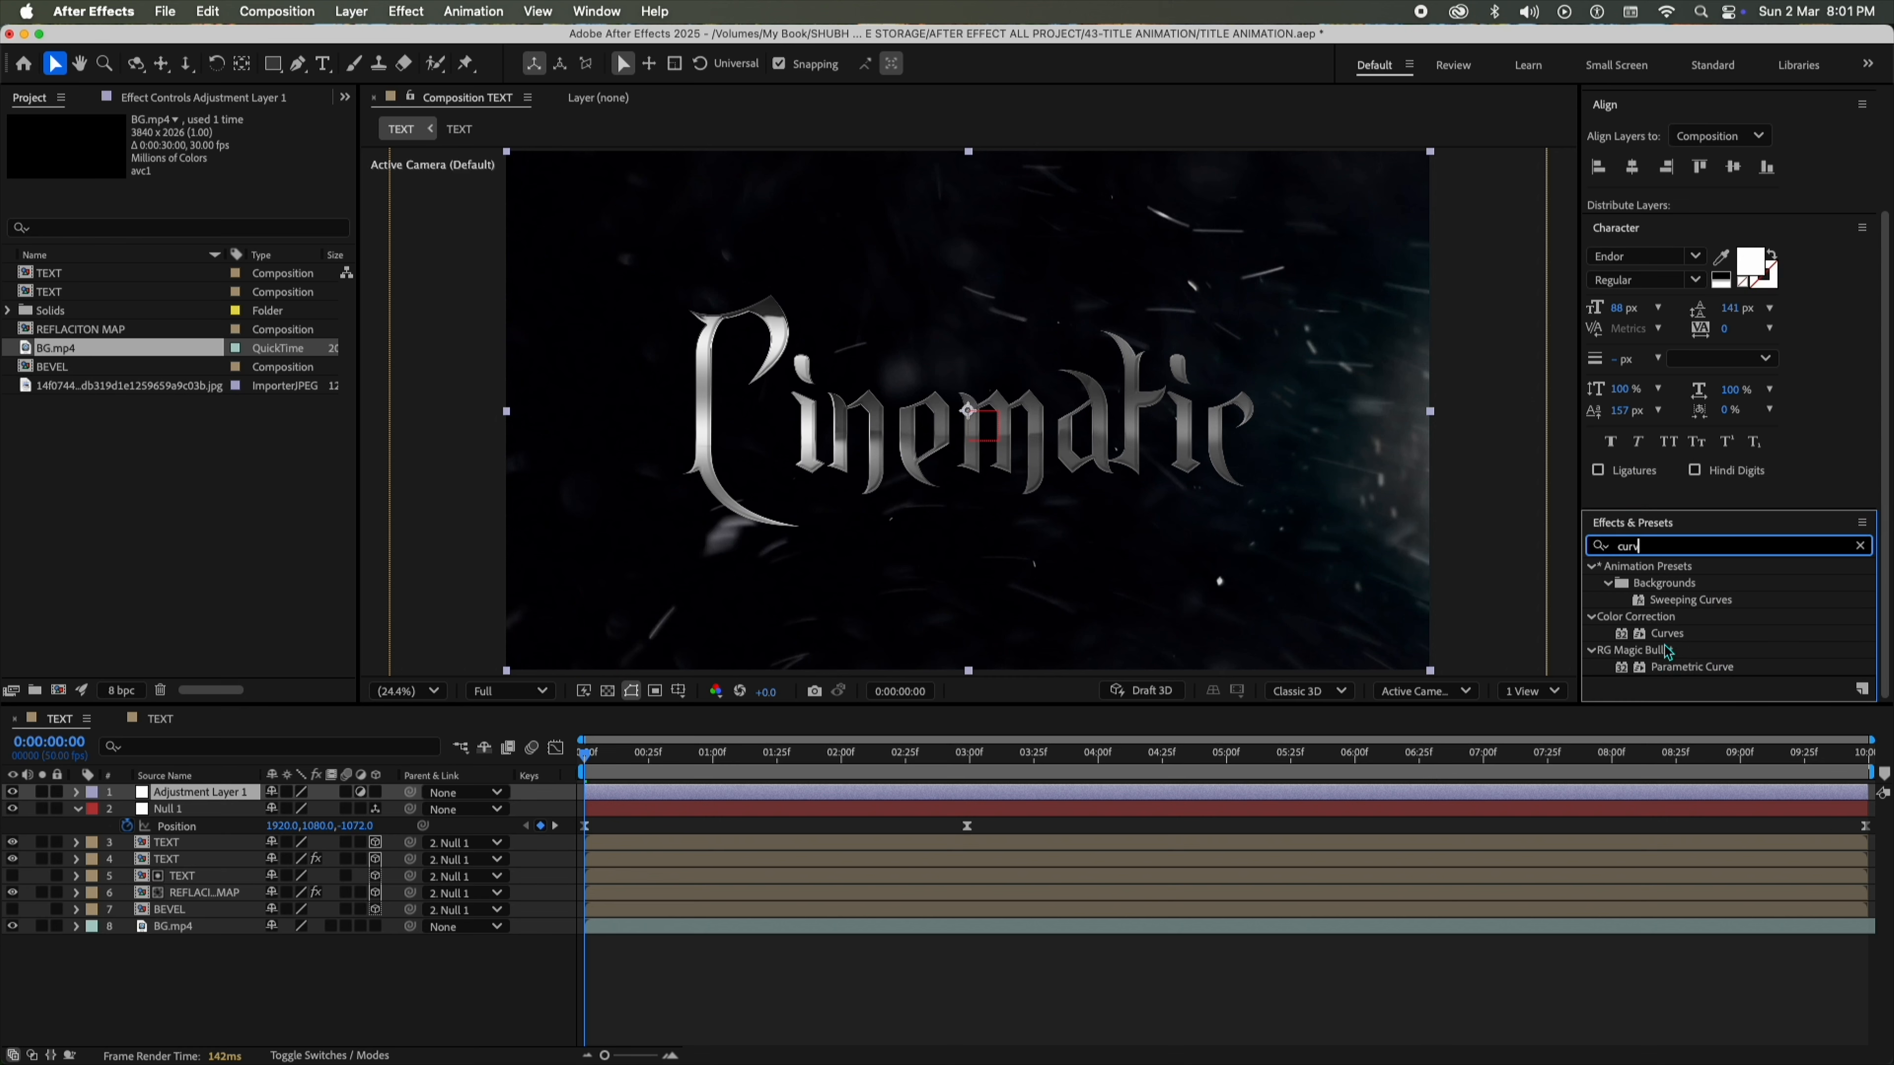
drag(1668, 633, 195, 792)
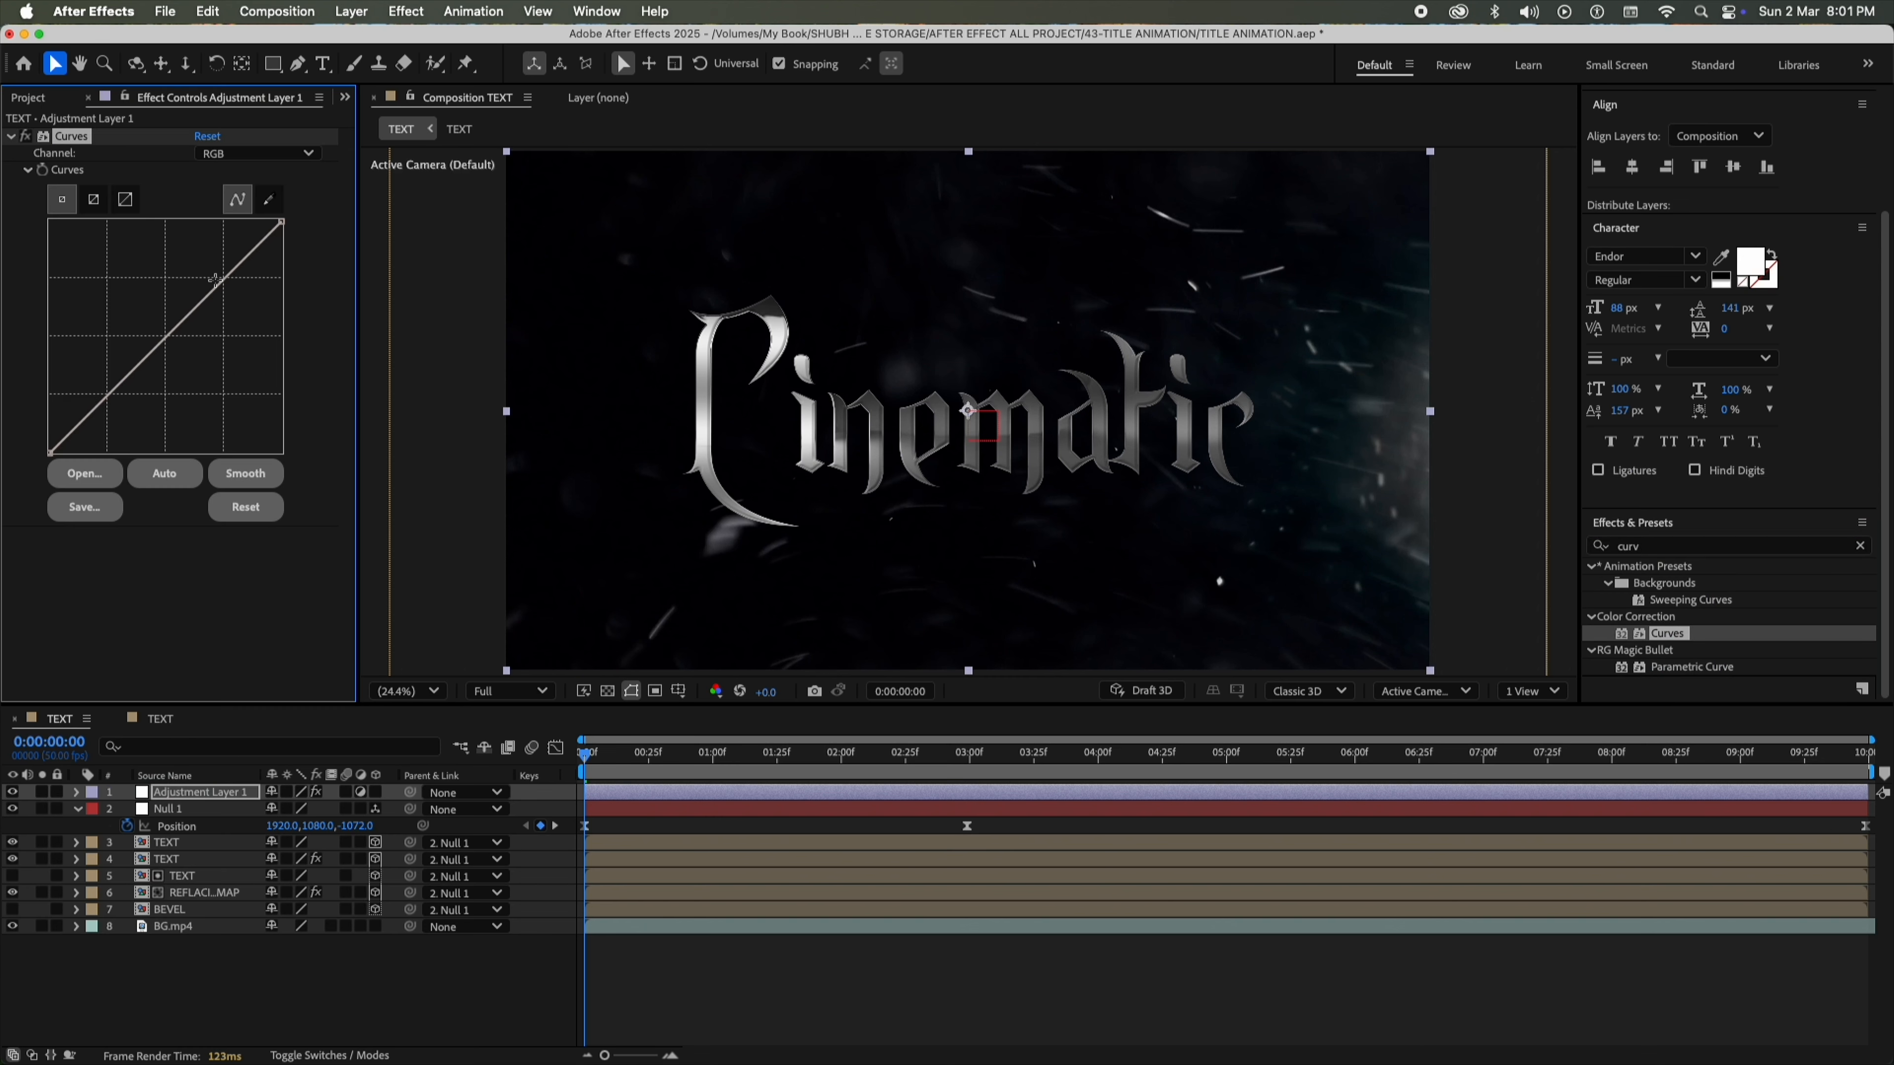
drag(218, 283, 198, 253)
drag(91, 380, 95, 403)
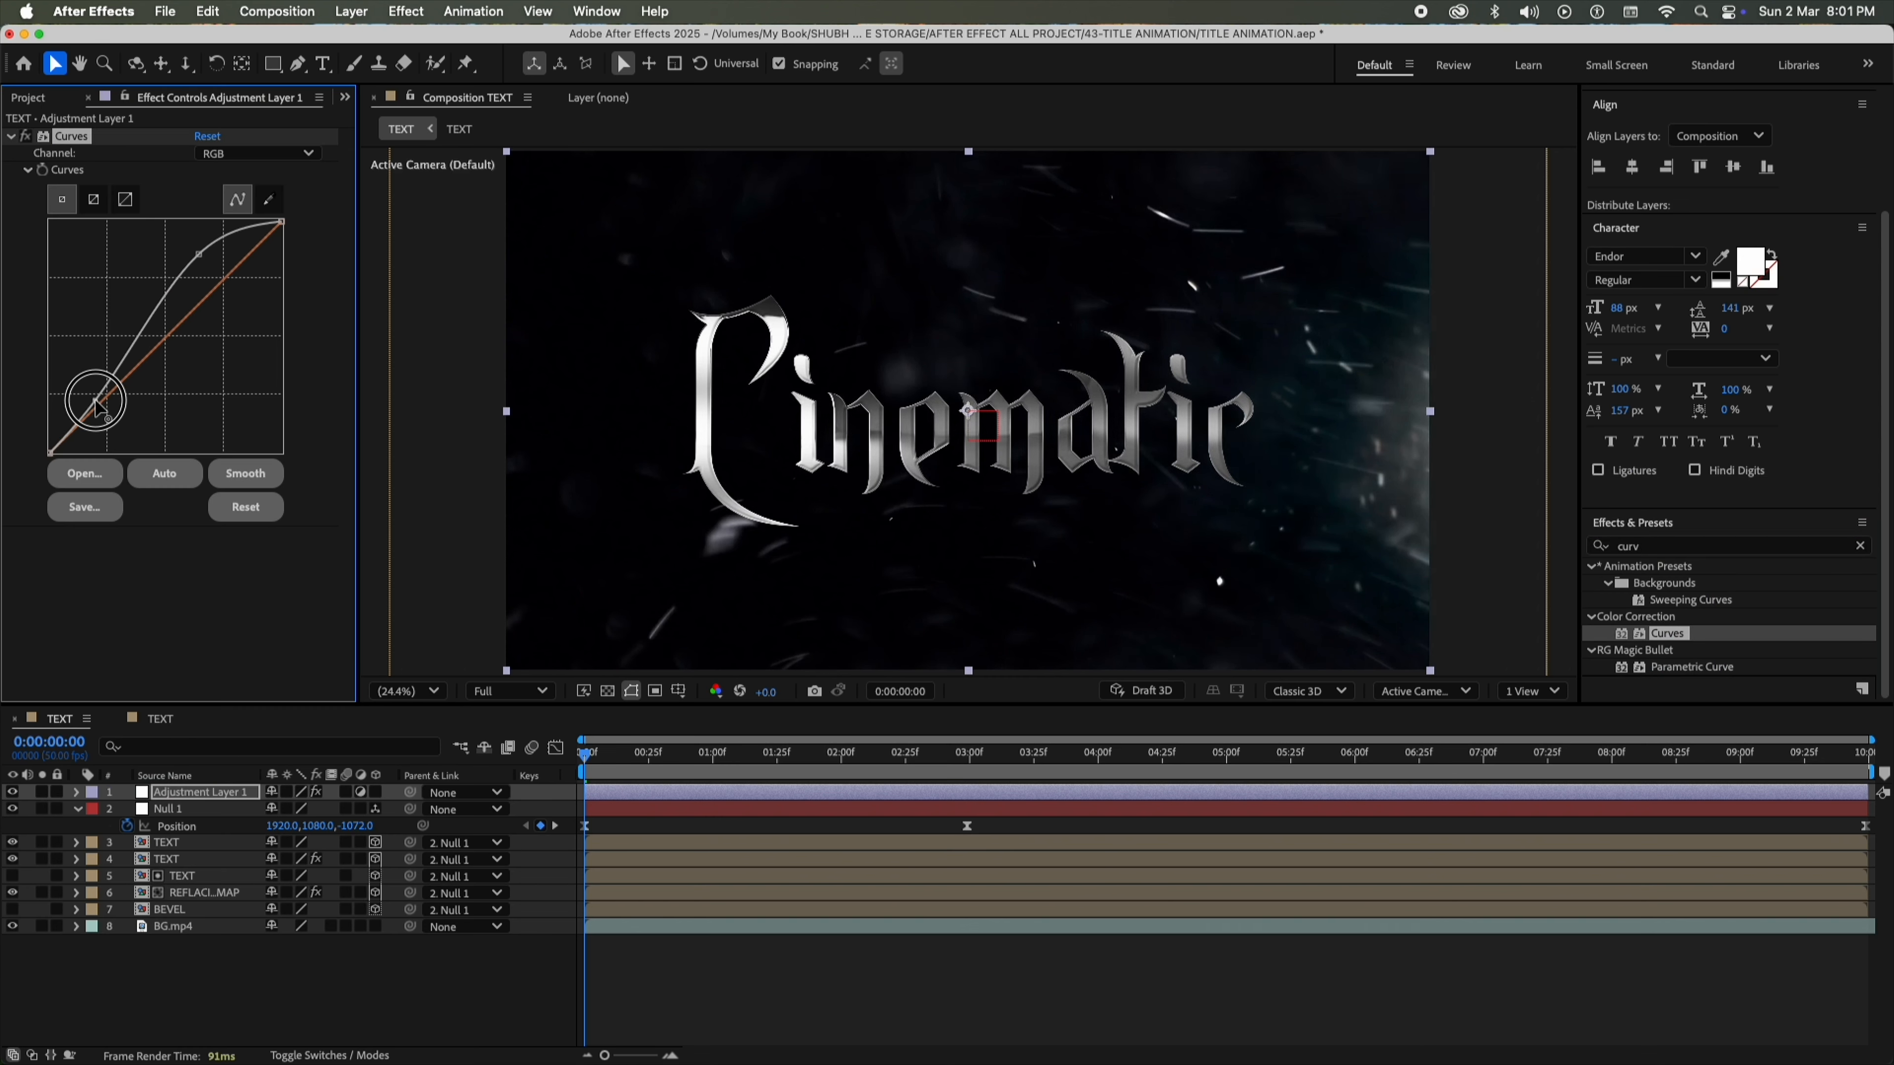
mouse_move(203, 255)
mouse_down()
mouse_move(192, 240)
mouse_move(185, 258)
mouse_up()
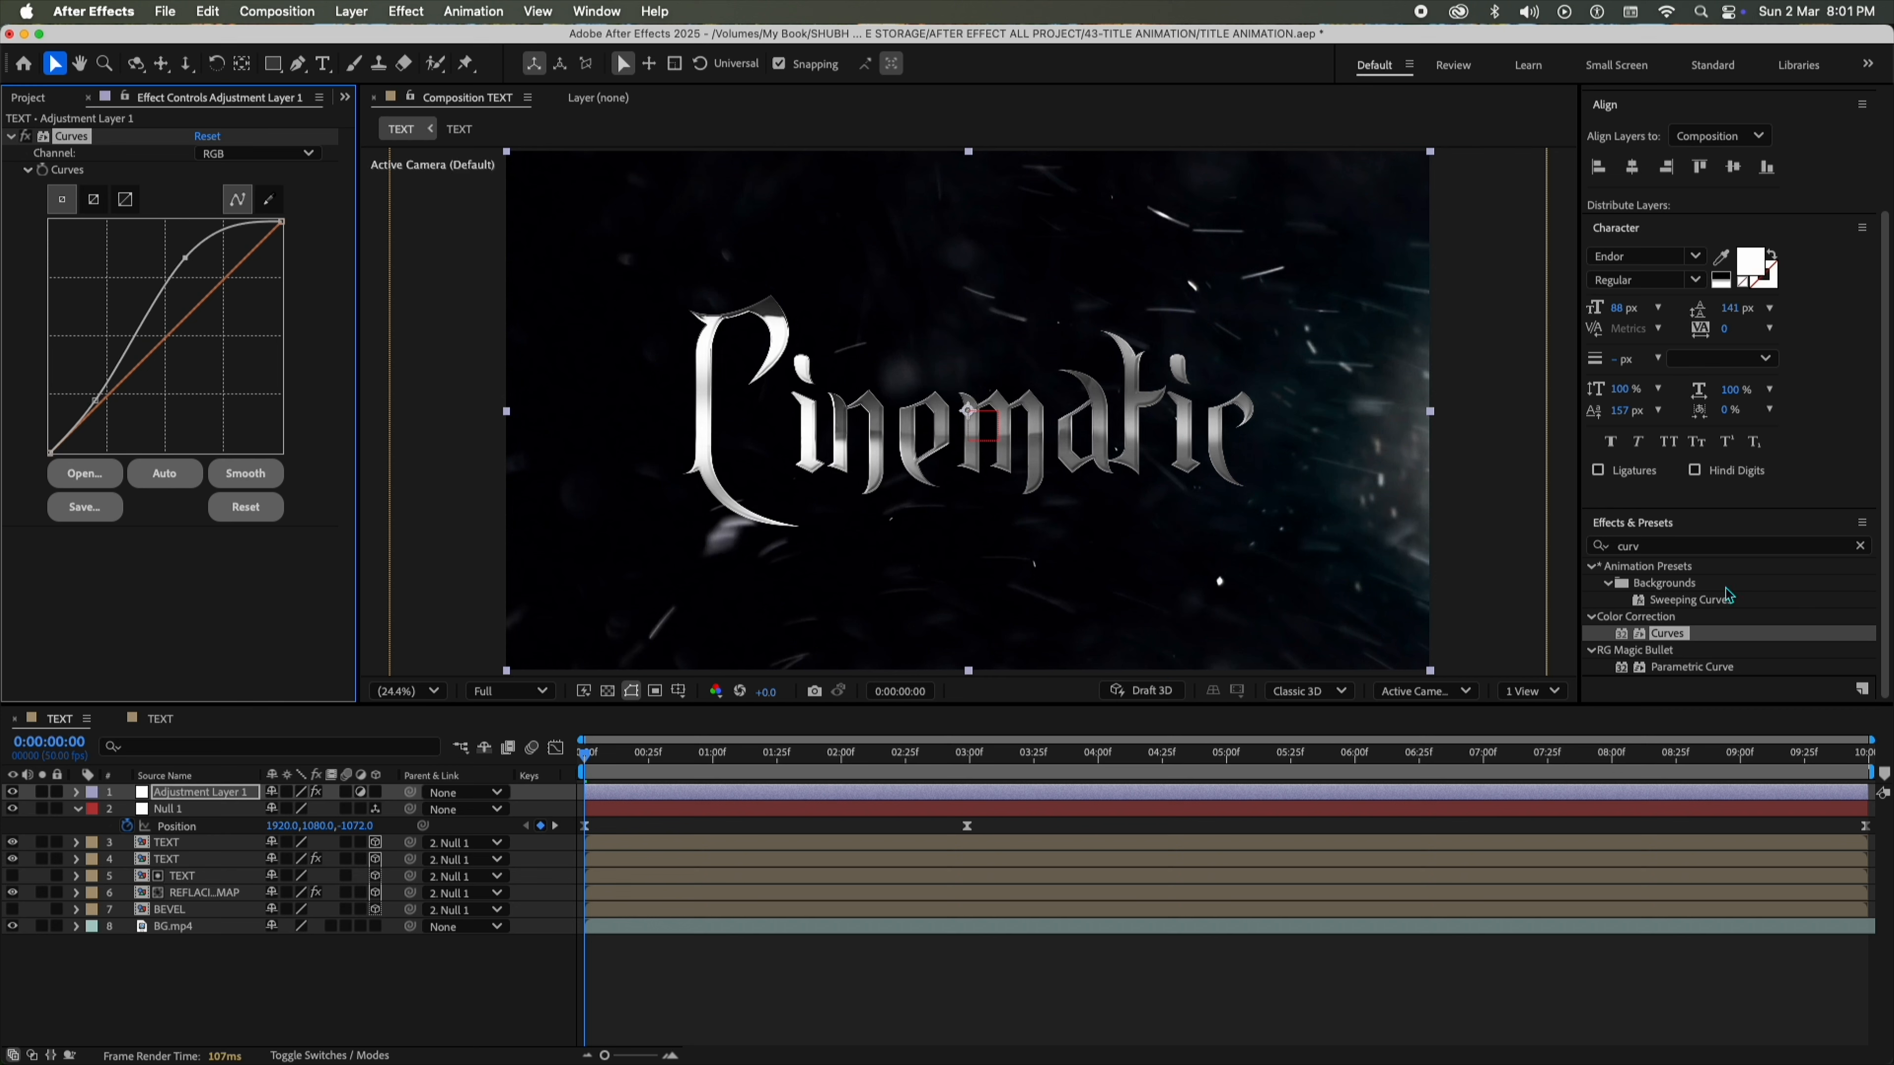
Apply the Unsharp Mask effect to the adjustment layer with amount 100 and radius 1.
click(1632, 547)
text(unsh)
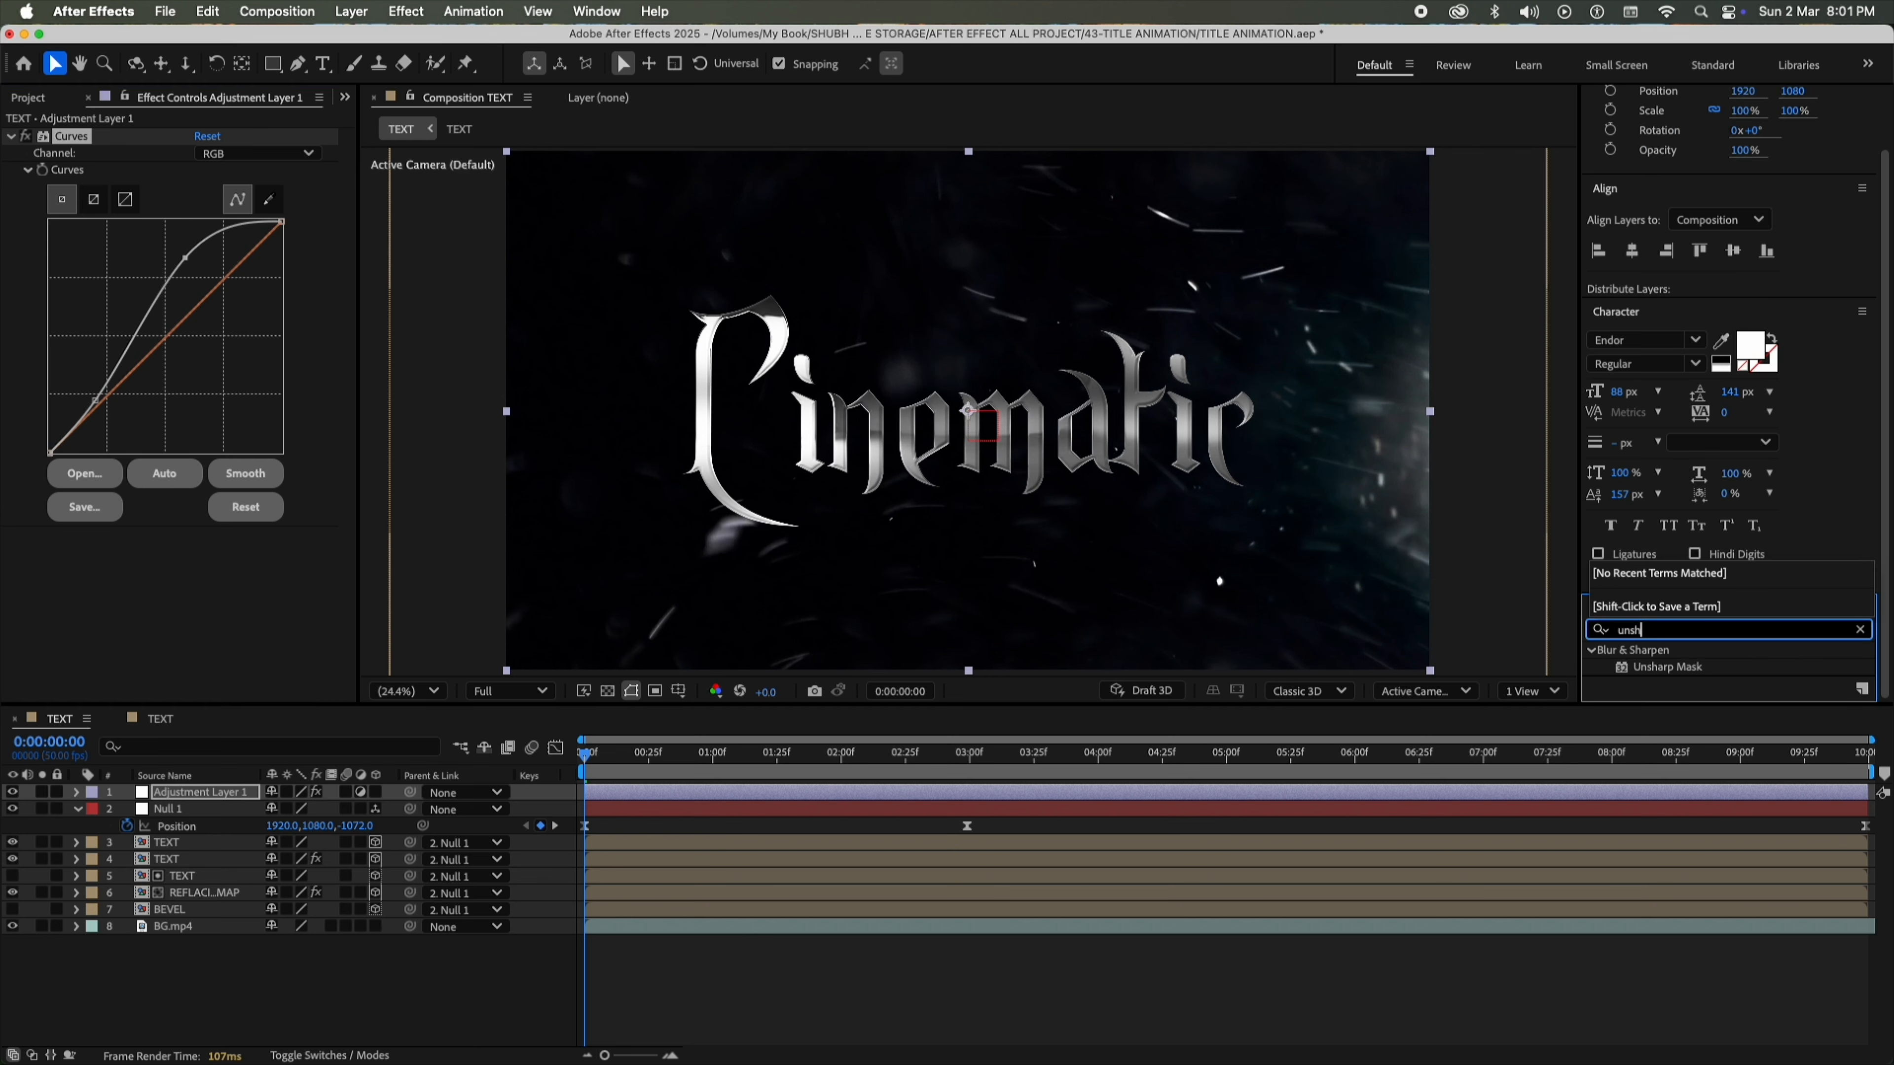
drag(1665, 667, 204, 796)
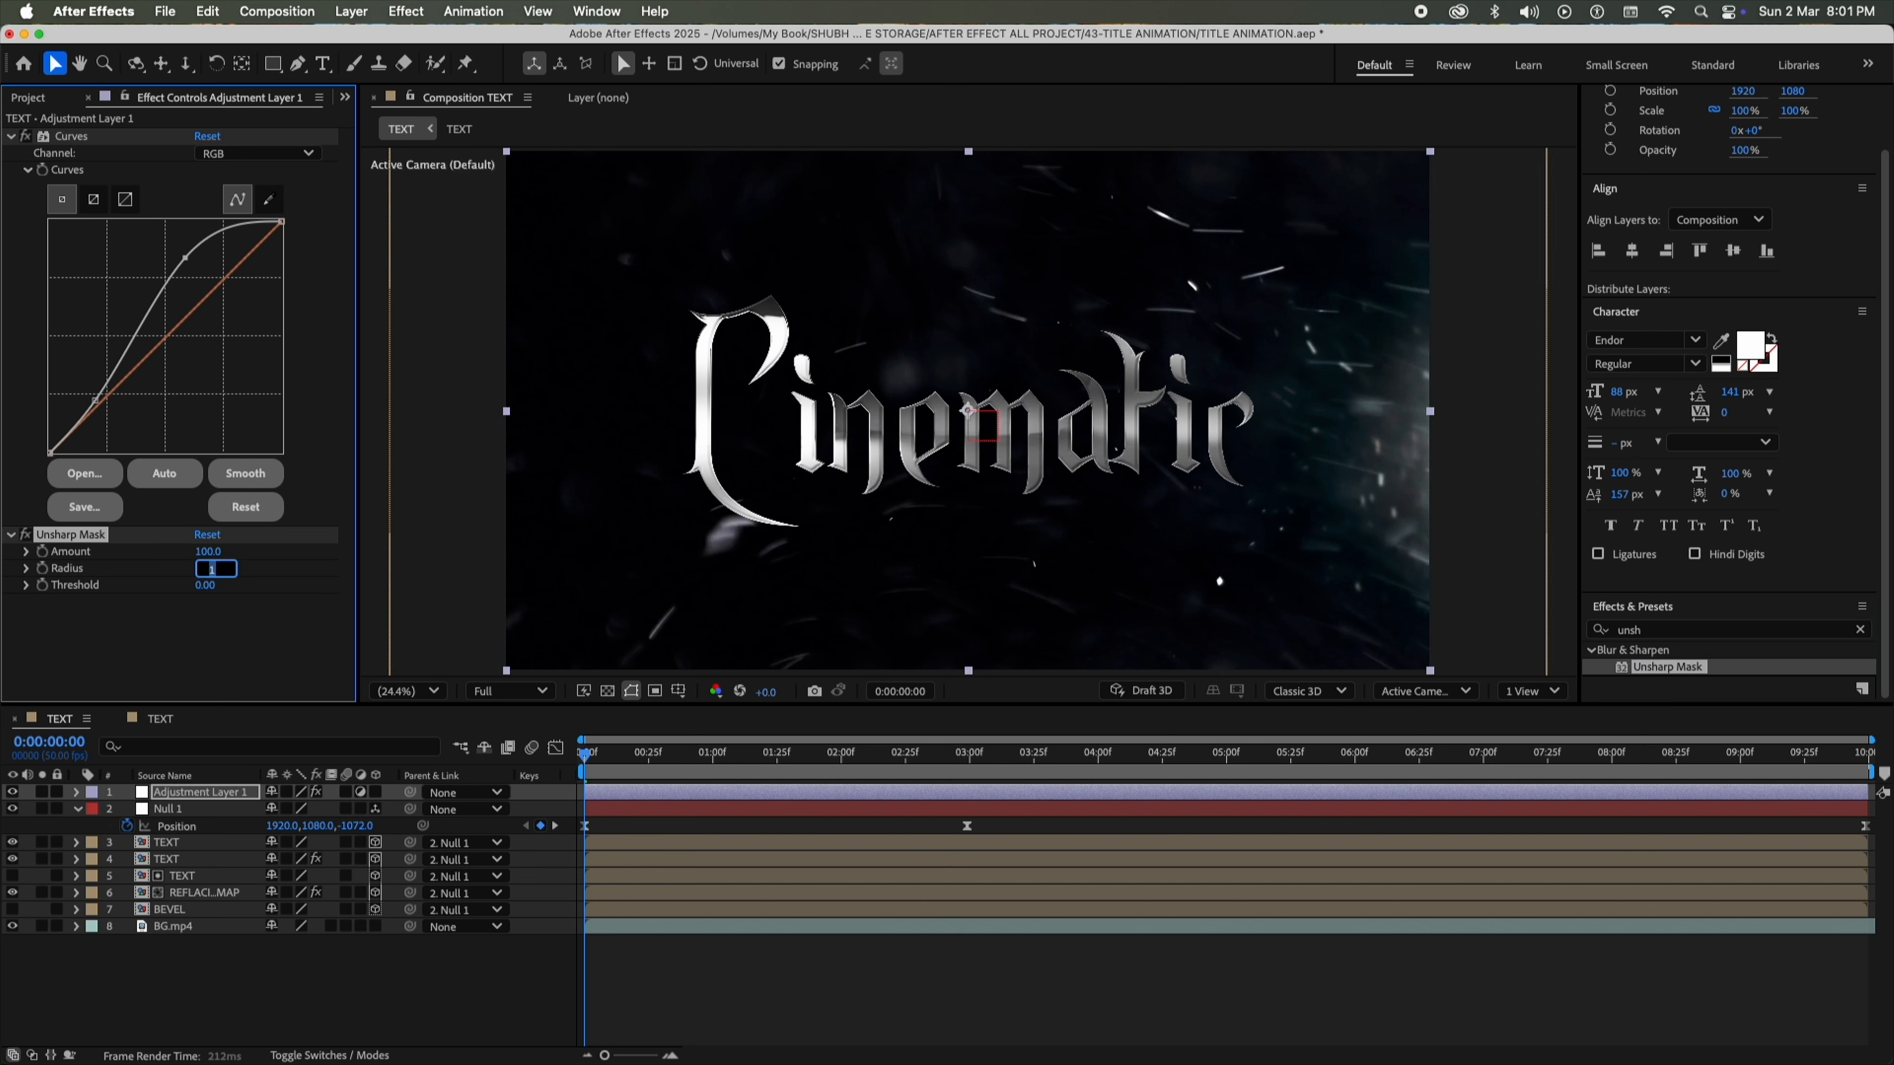
click(380, 993)
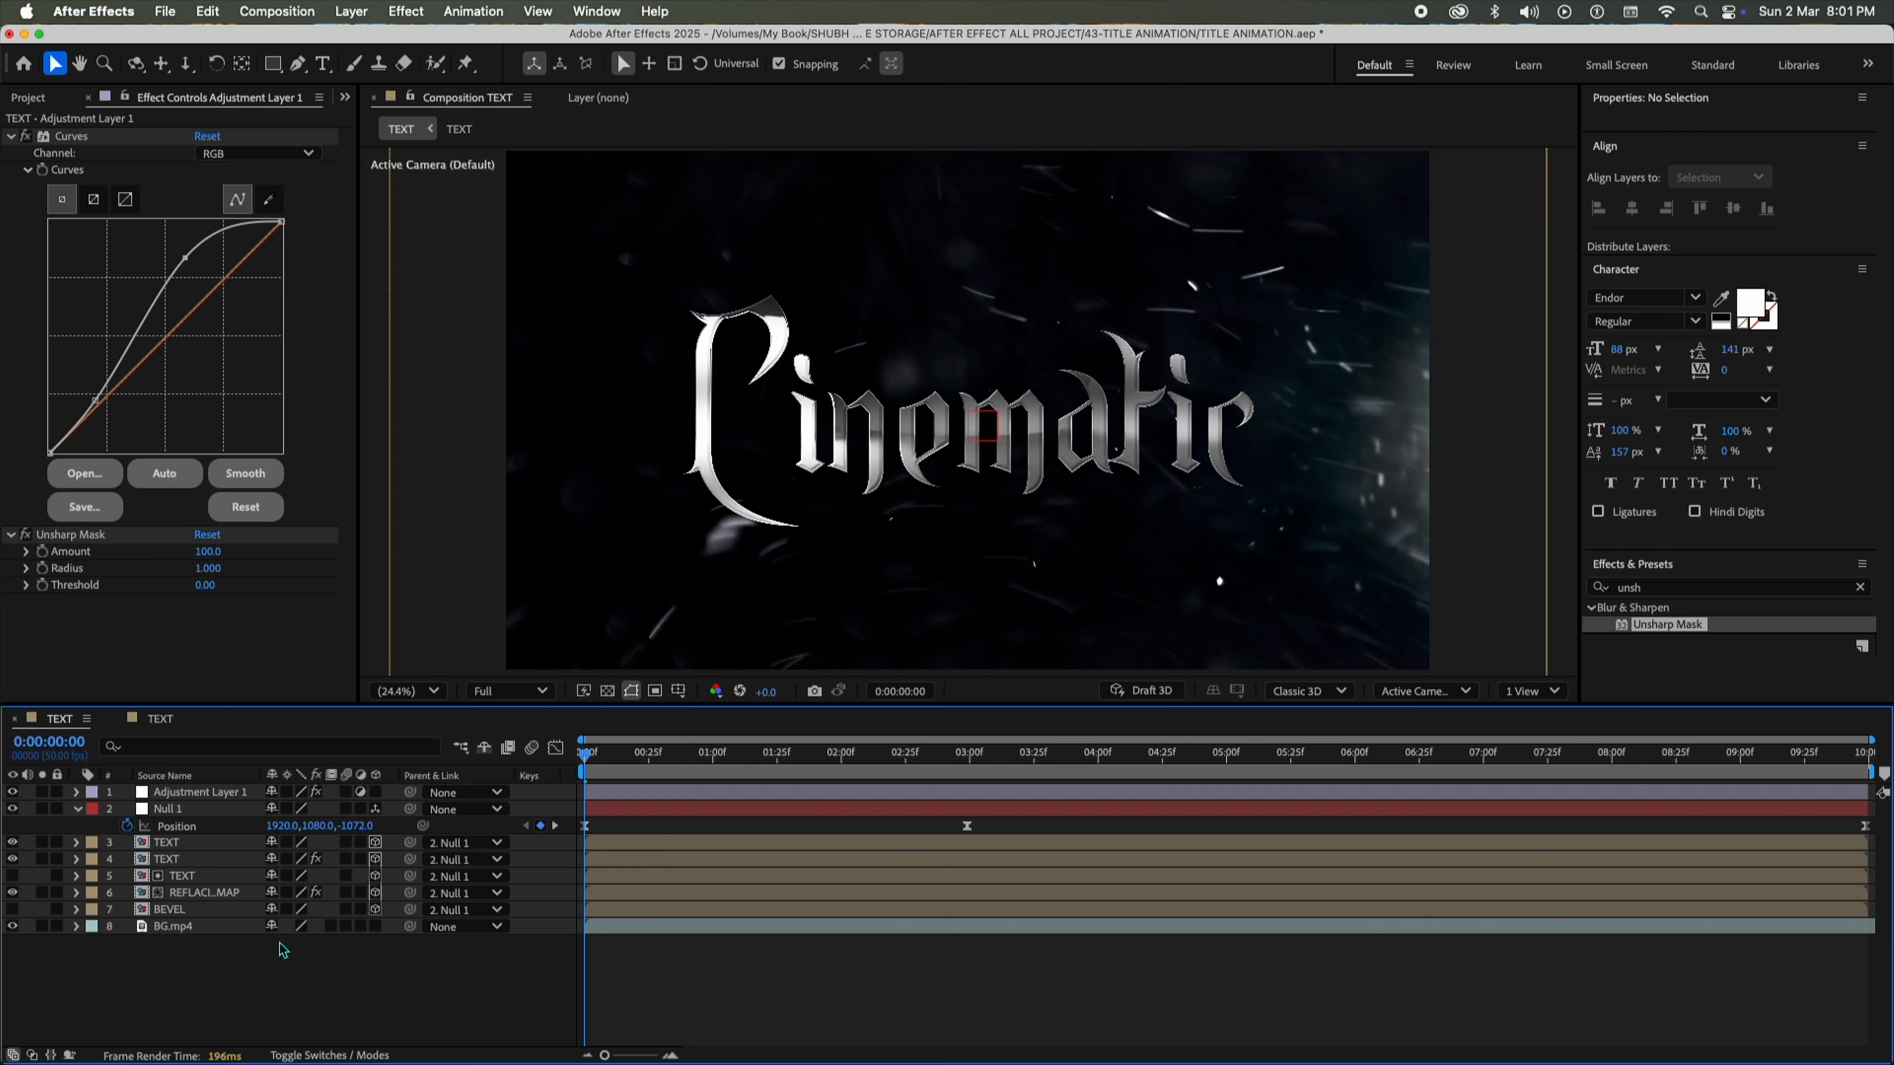
Create a new dark gray solid at the composition size of 3840 by 2160 px above all the layers.
right_click(356, 977)
mouse_move(492, 808)
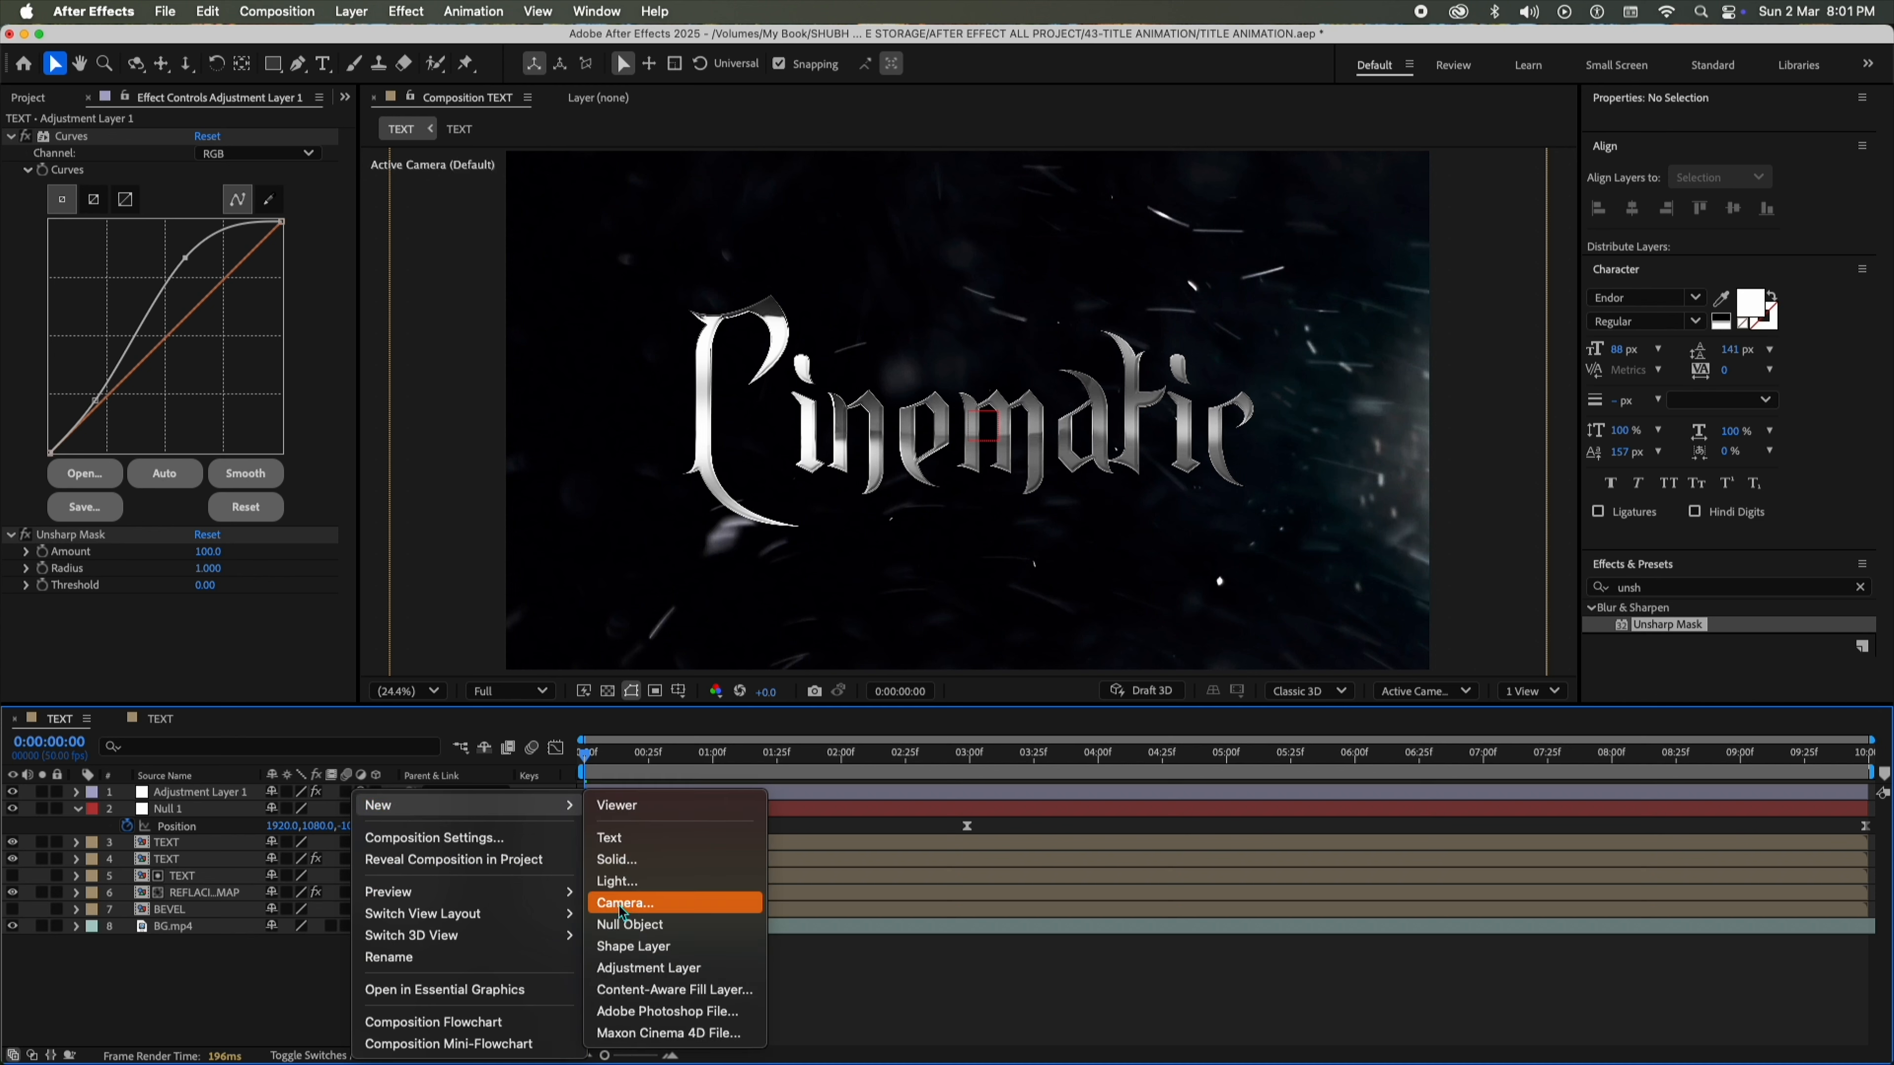
click(616, 860)
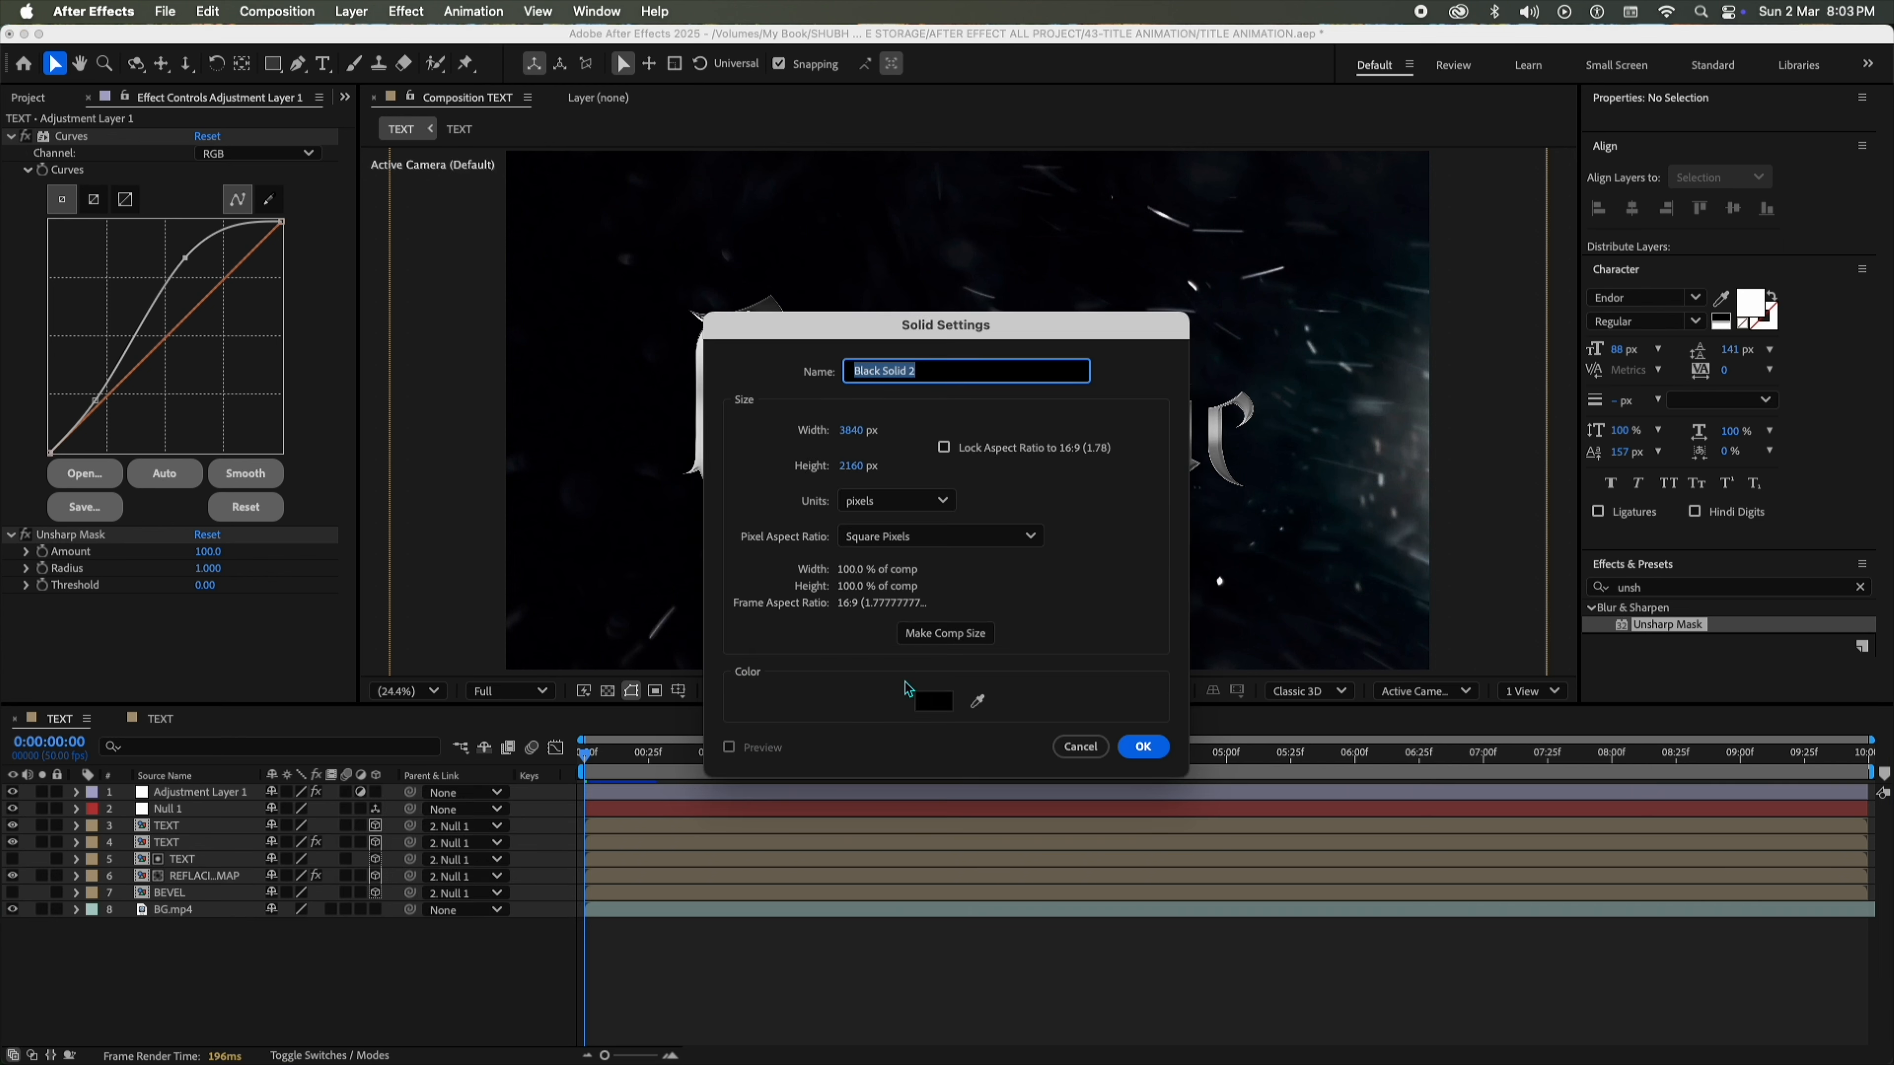
click(933, 705)
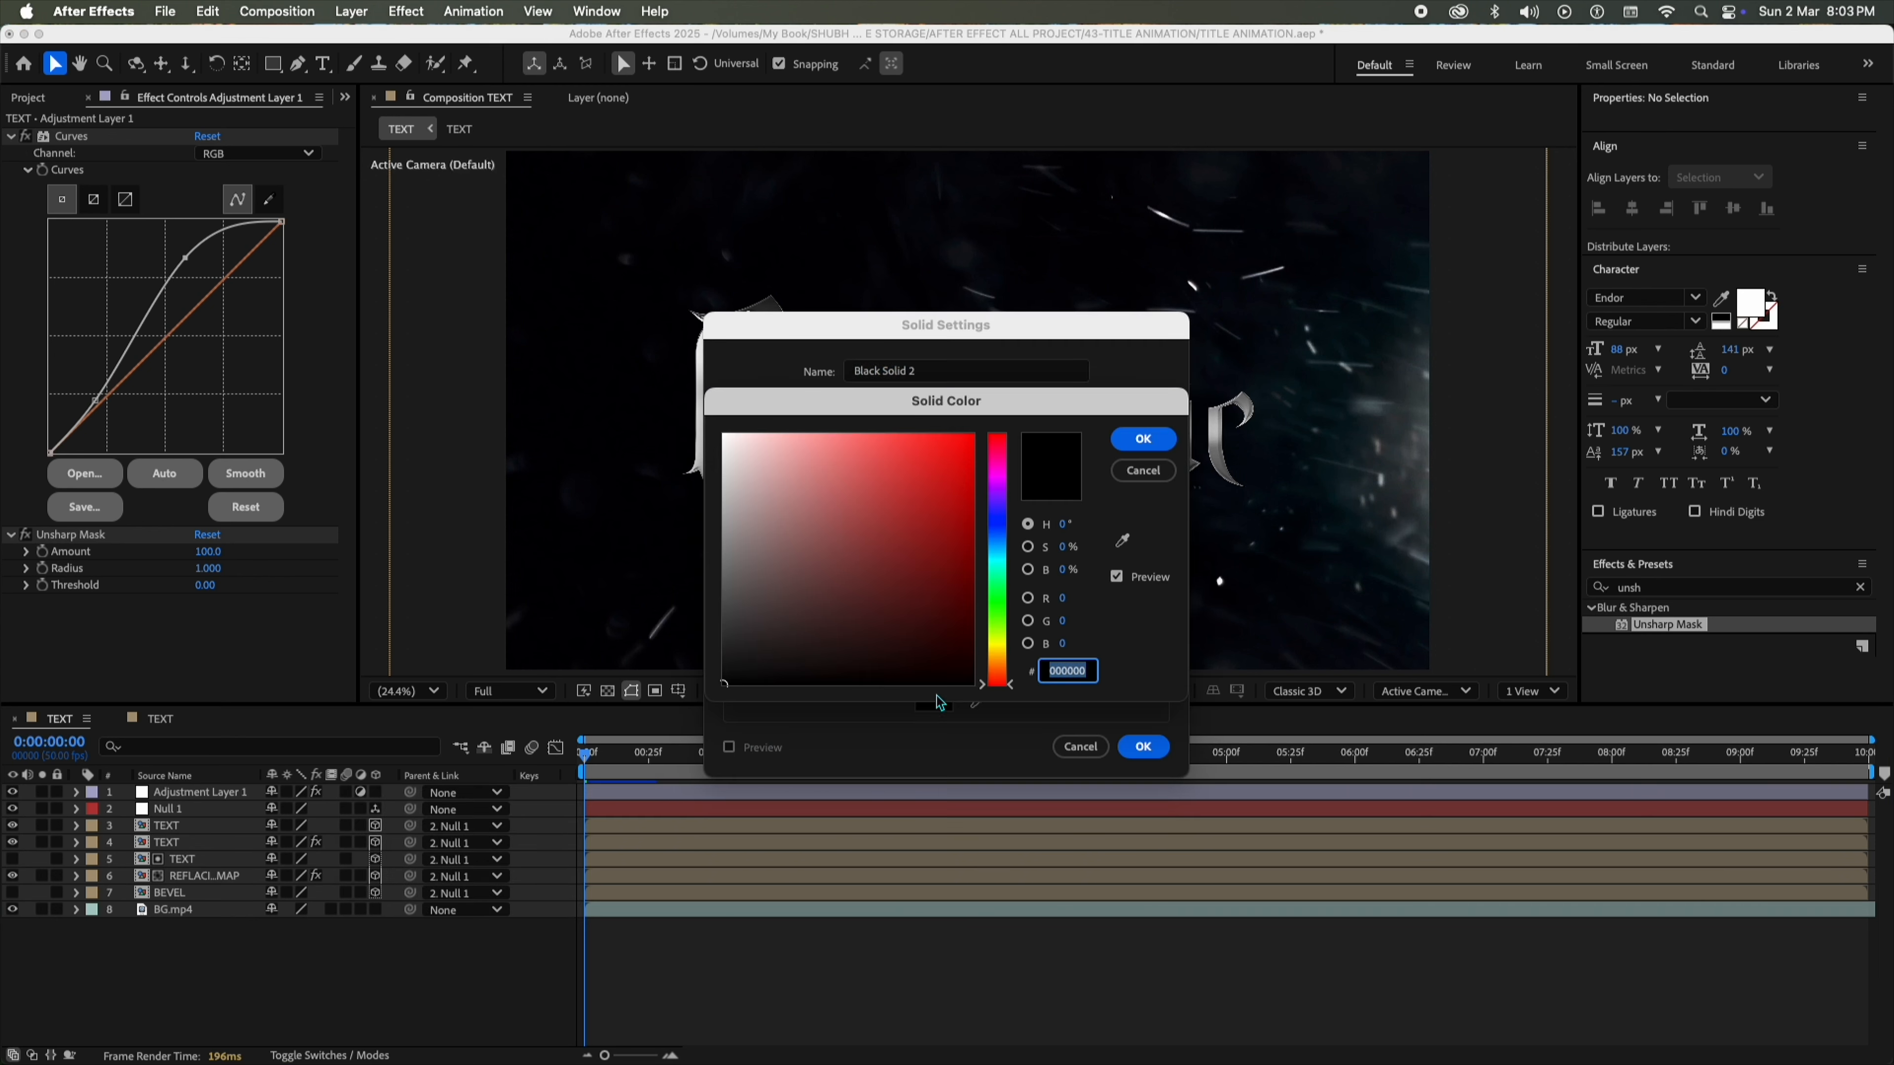
drag(686, 680, 669, 654)
key(Return)
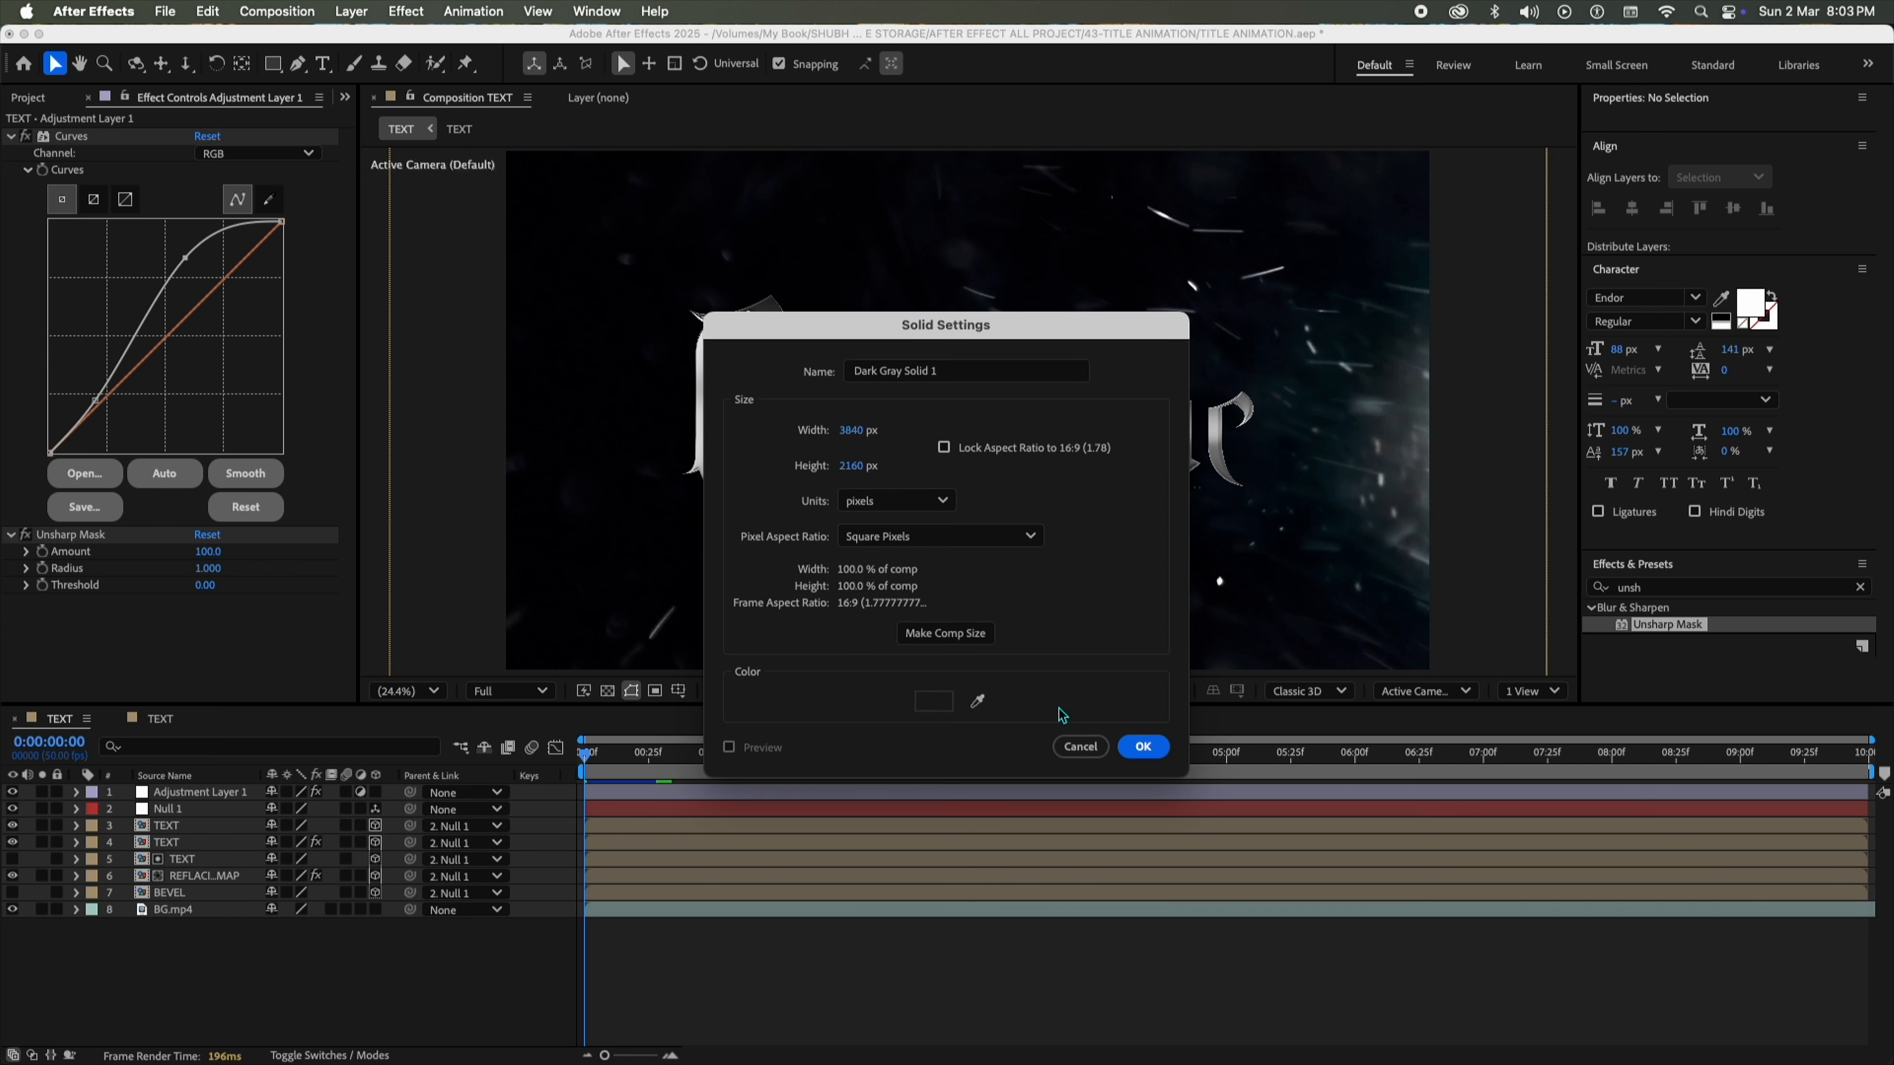
key(Return)
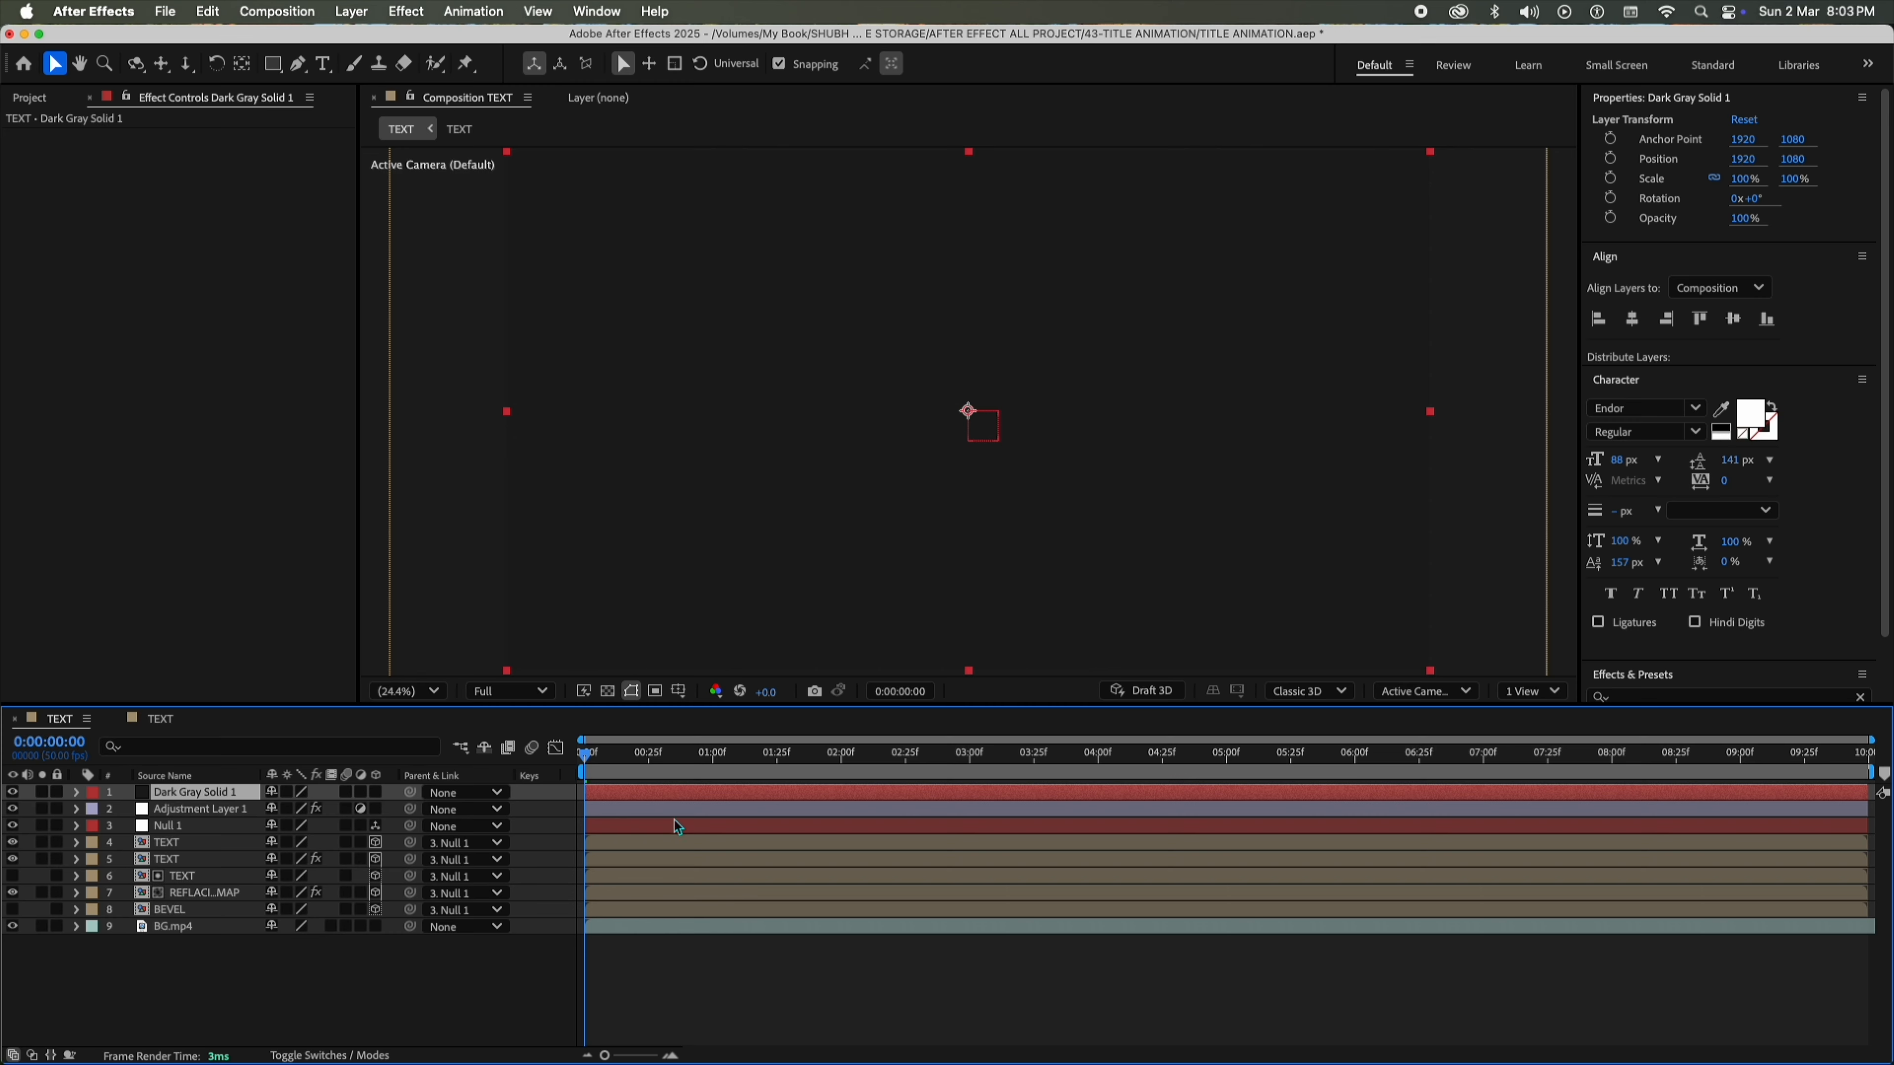
Mask the dark gray solid with a circle and align it to the left edge of the frame's lower-left corner.
drag(663, 757, 911, 763)
click(274, 71)
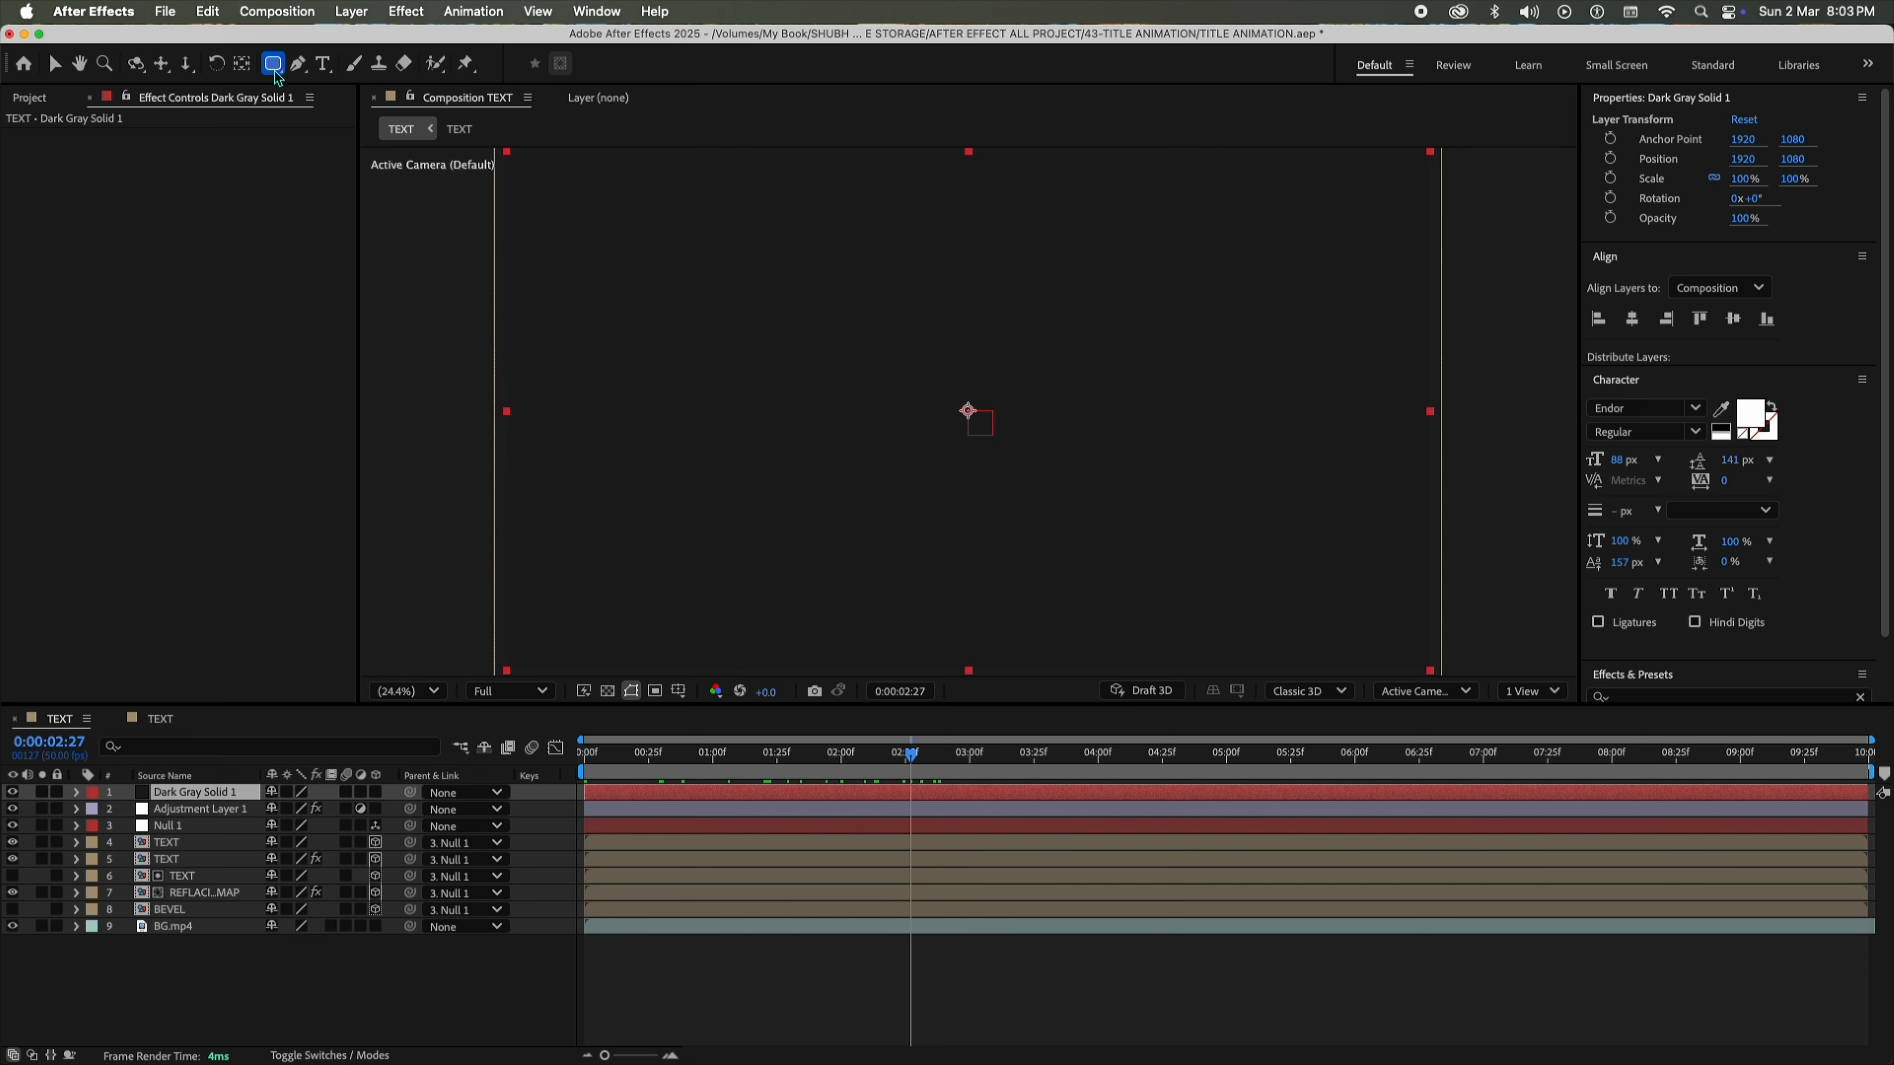
drag(490, 501, 615, 754)
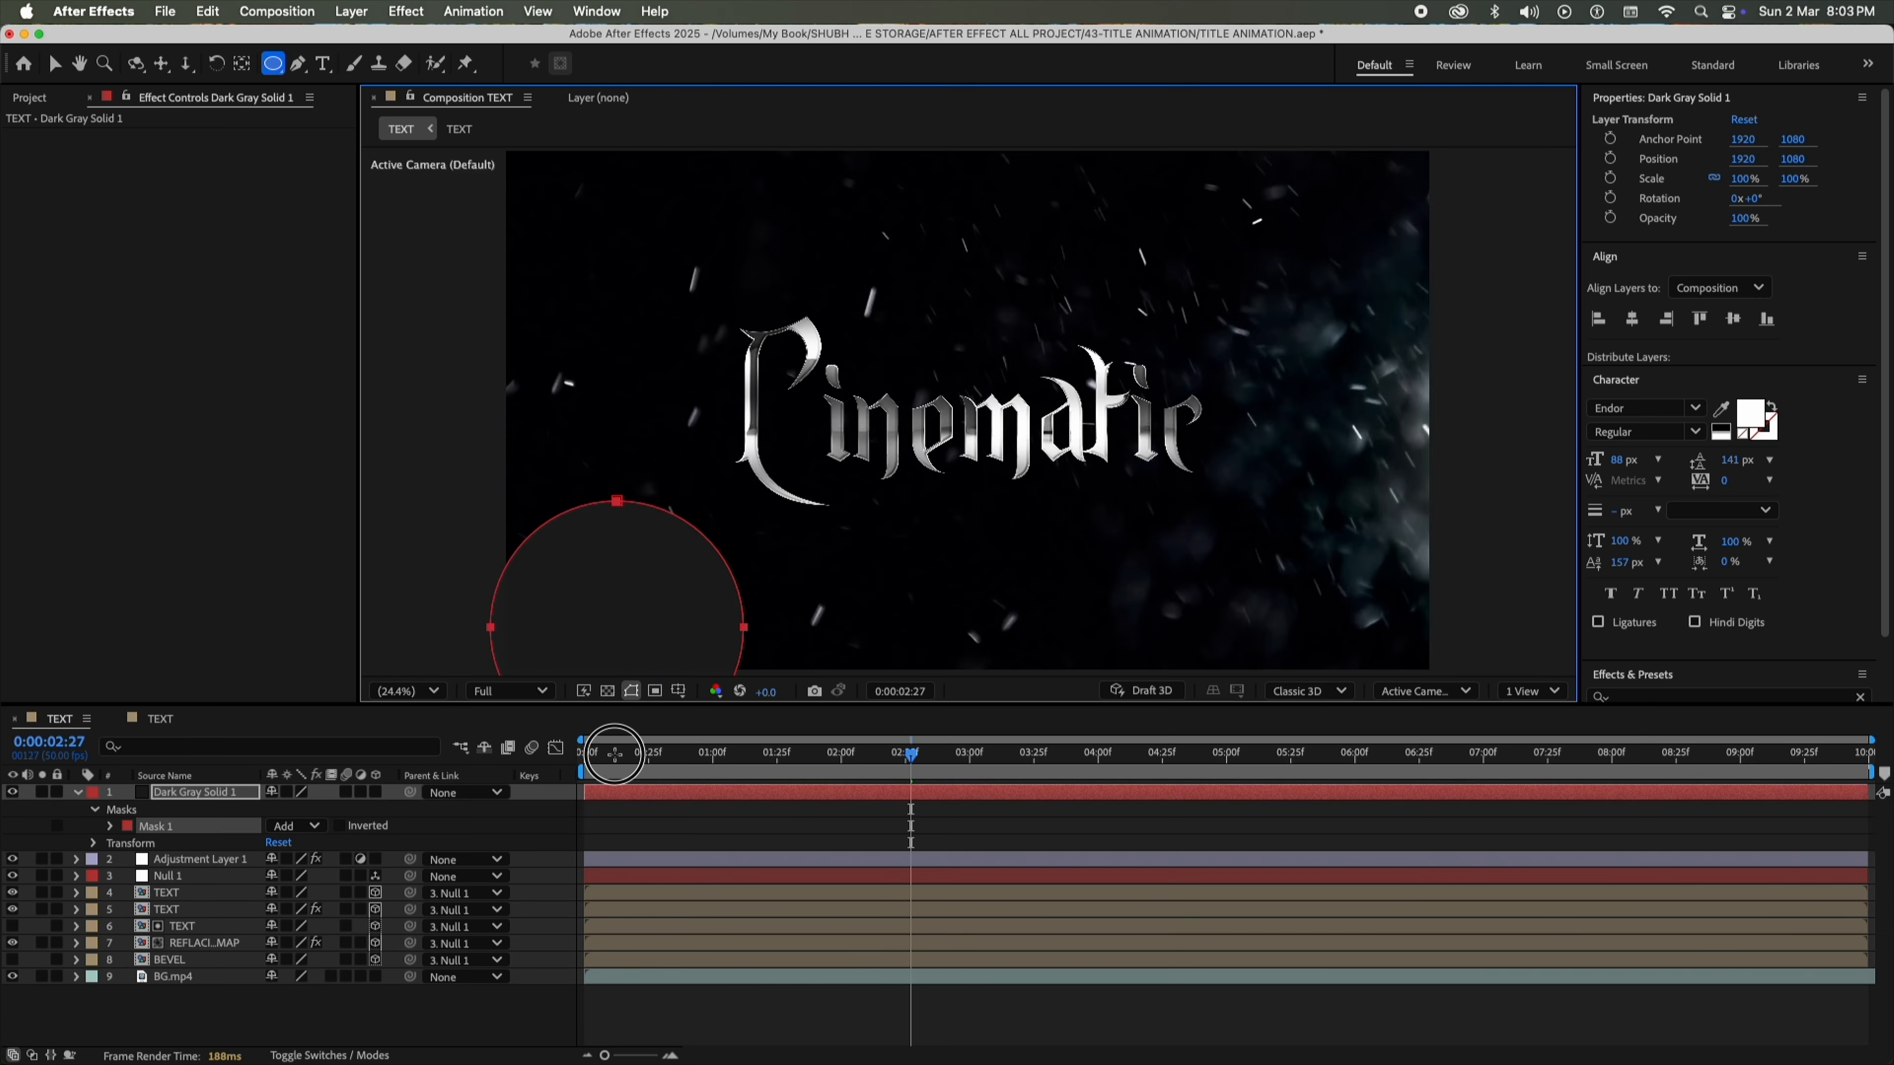
key(v)
mouse_move(618, 501)
mouse_down()
mouse_move(671, 496)
mouse_move(633, 498)
mouse_up()
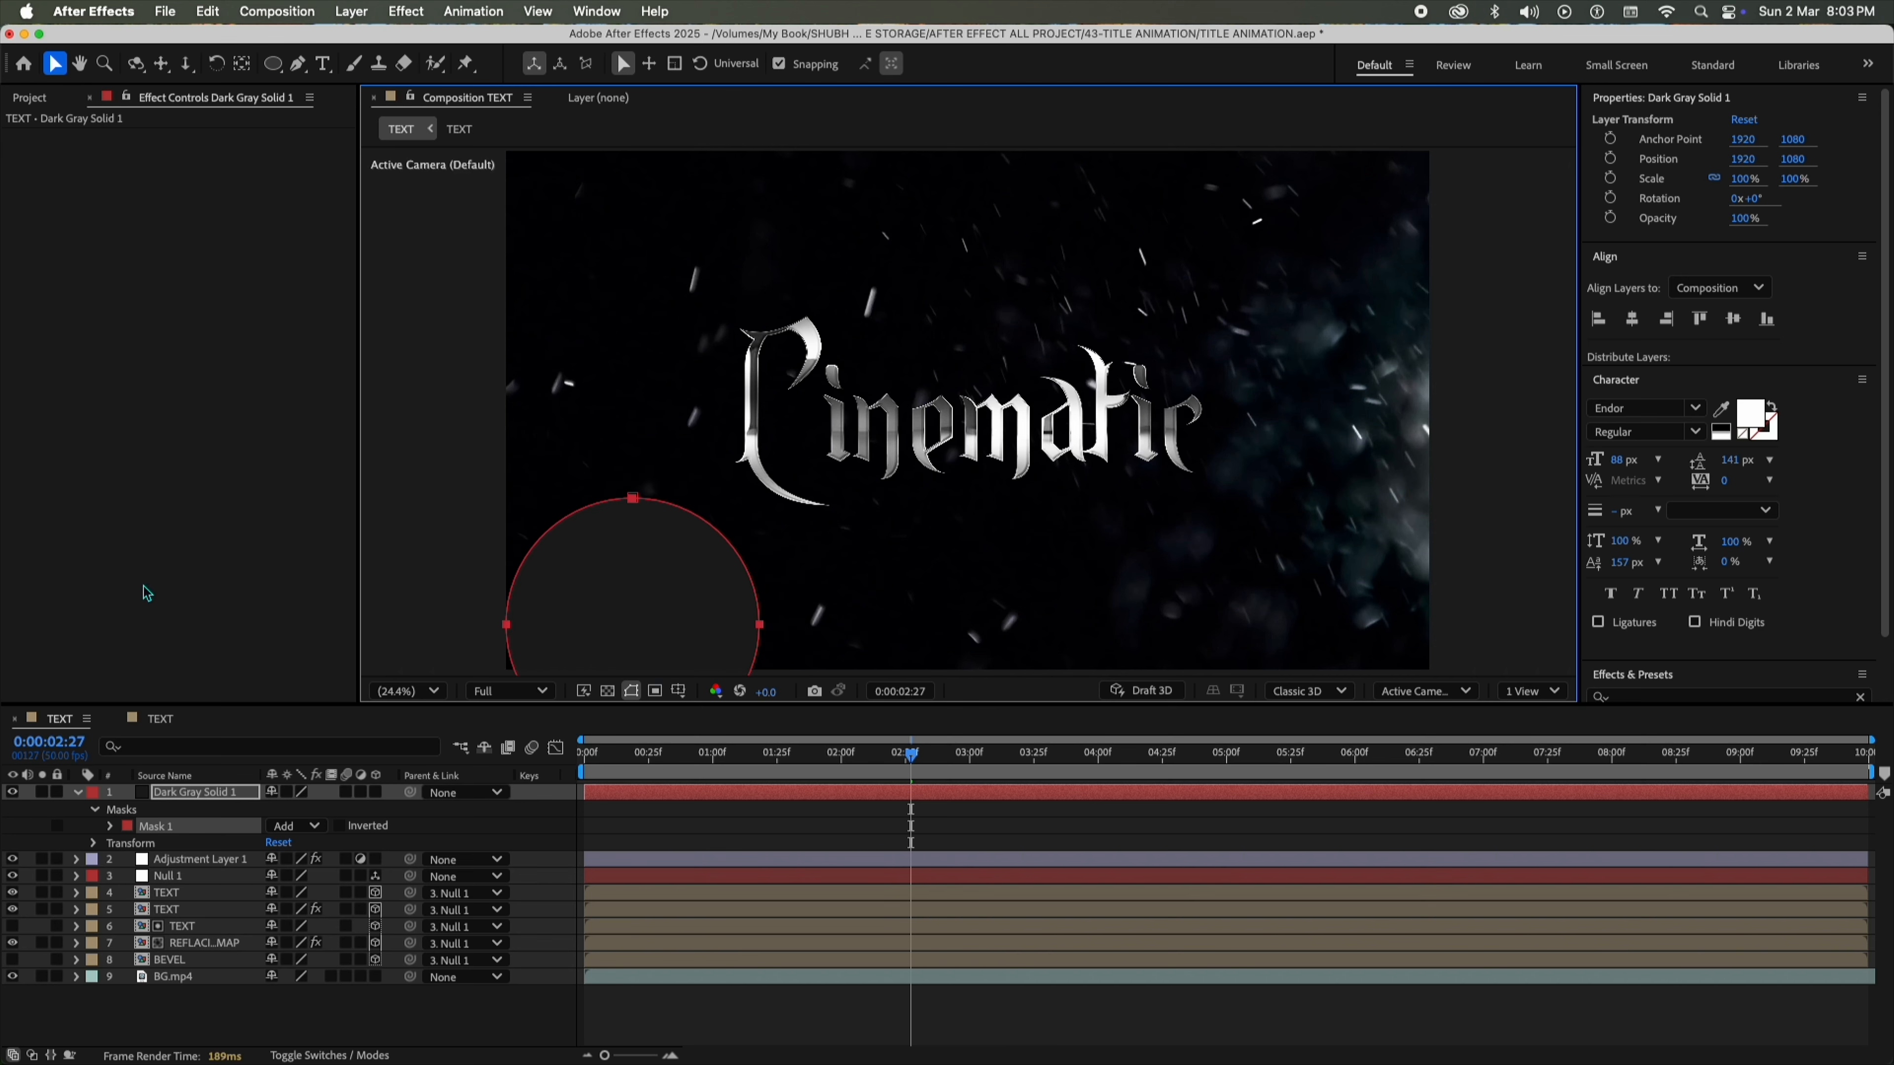
Set the circular mask's feather to 587 pixels.
key(m)
key(m)
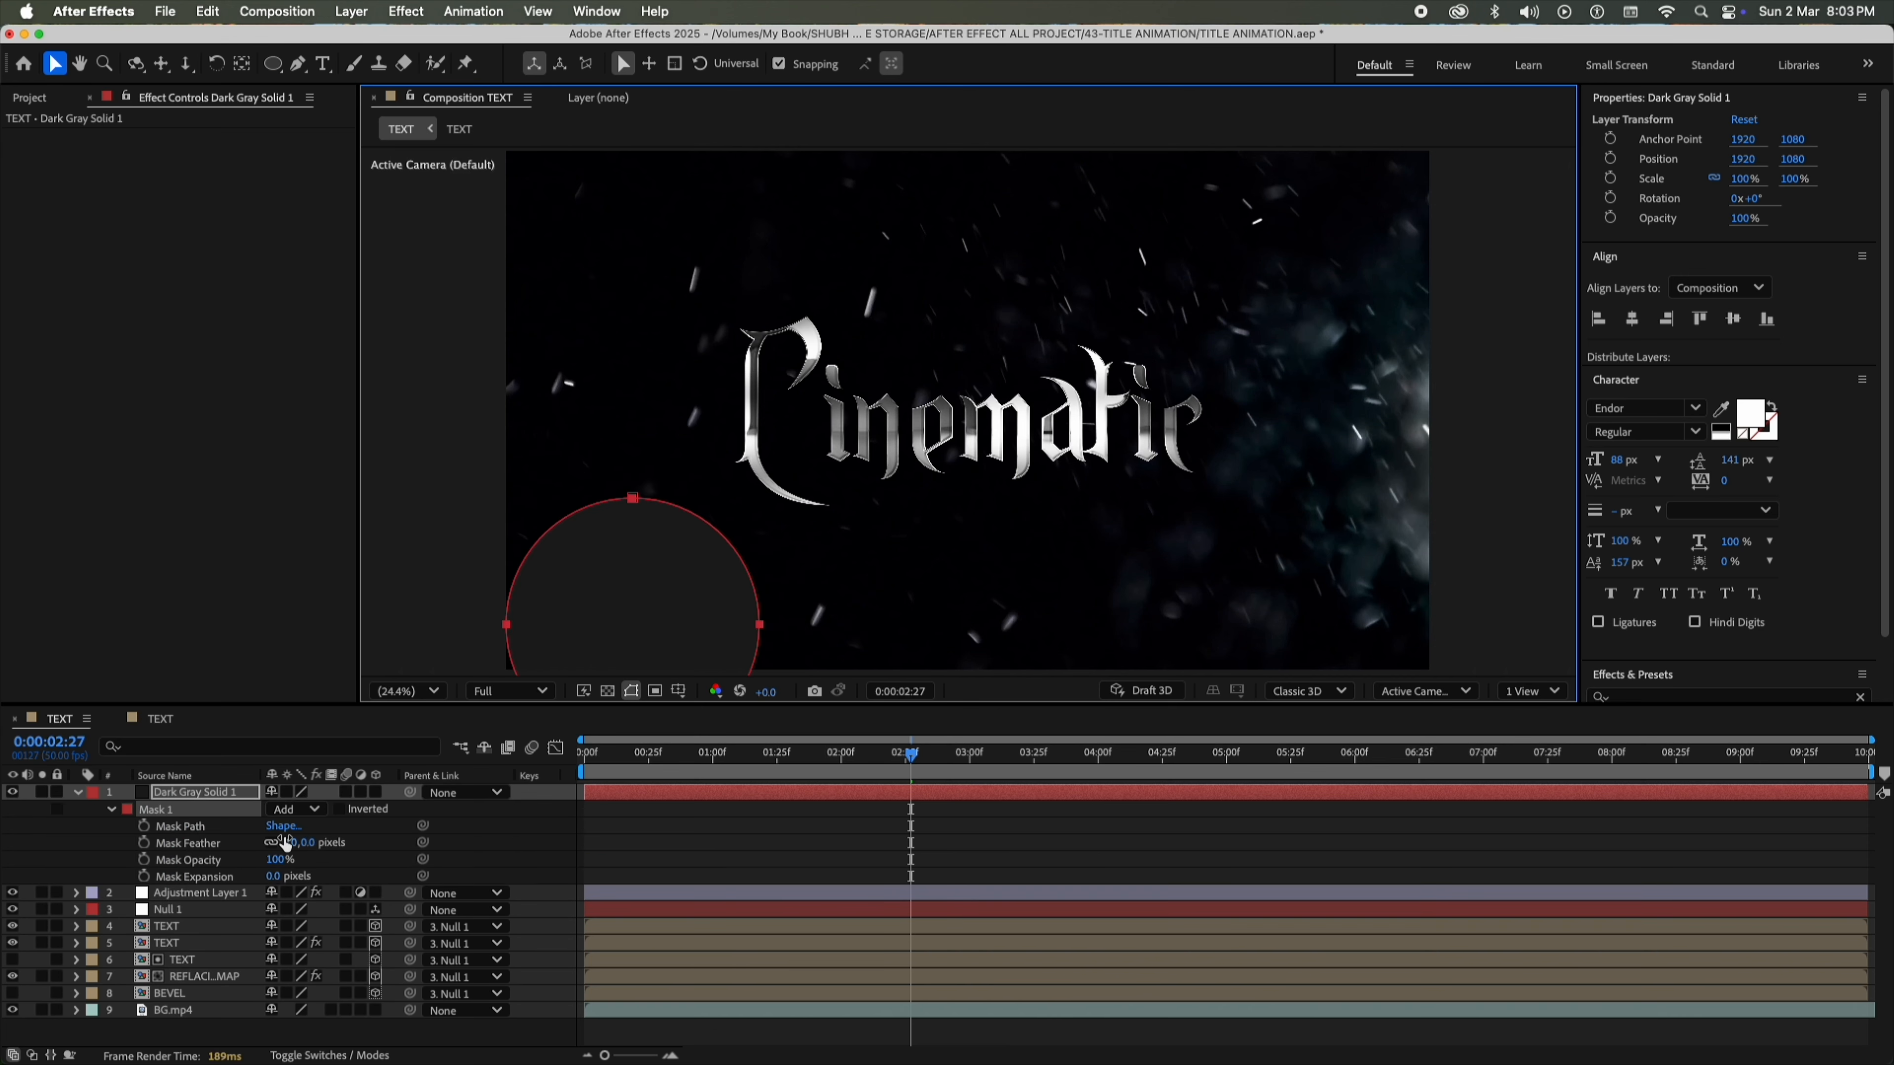
drag(285, 843, 872, 845)
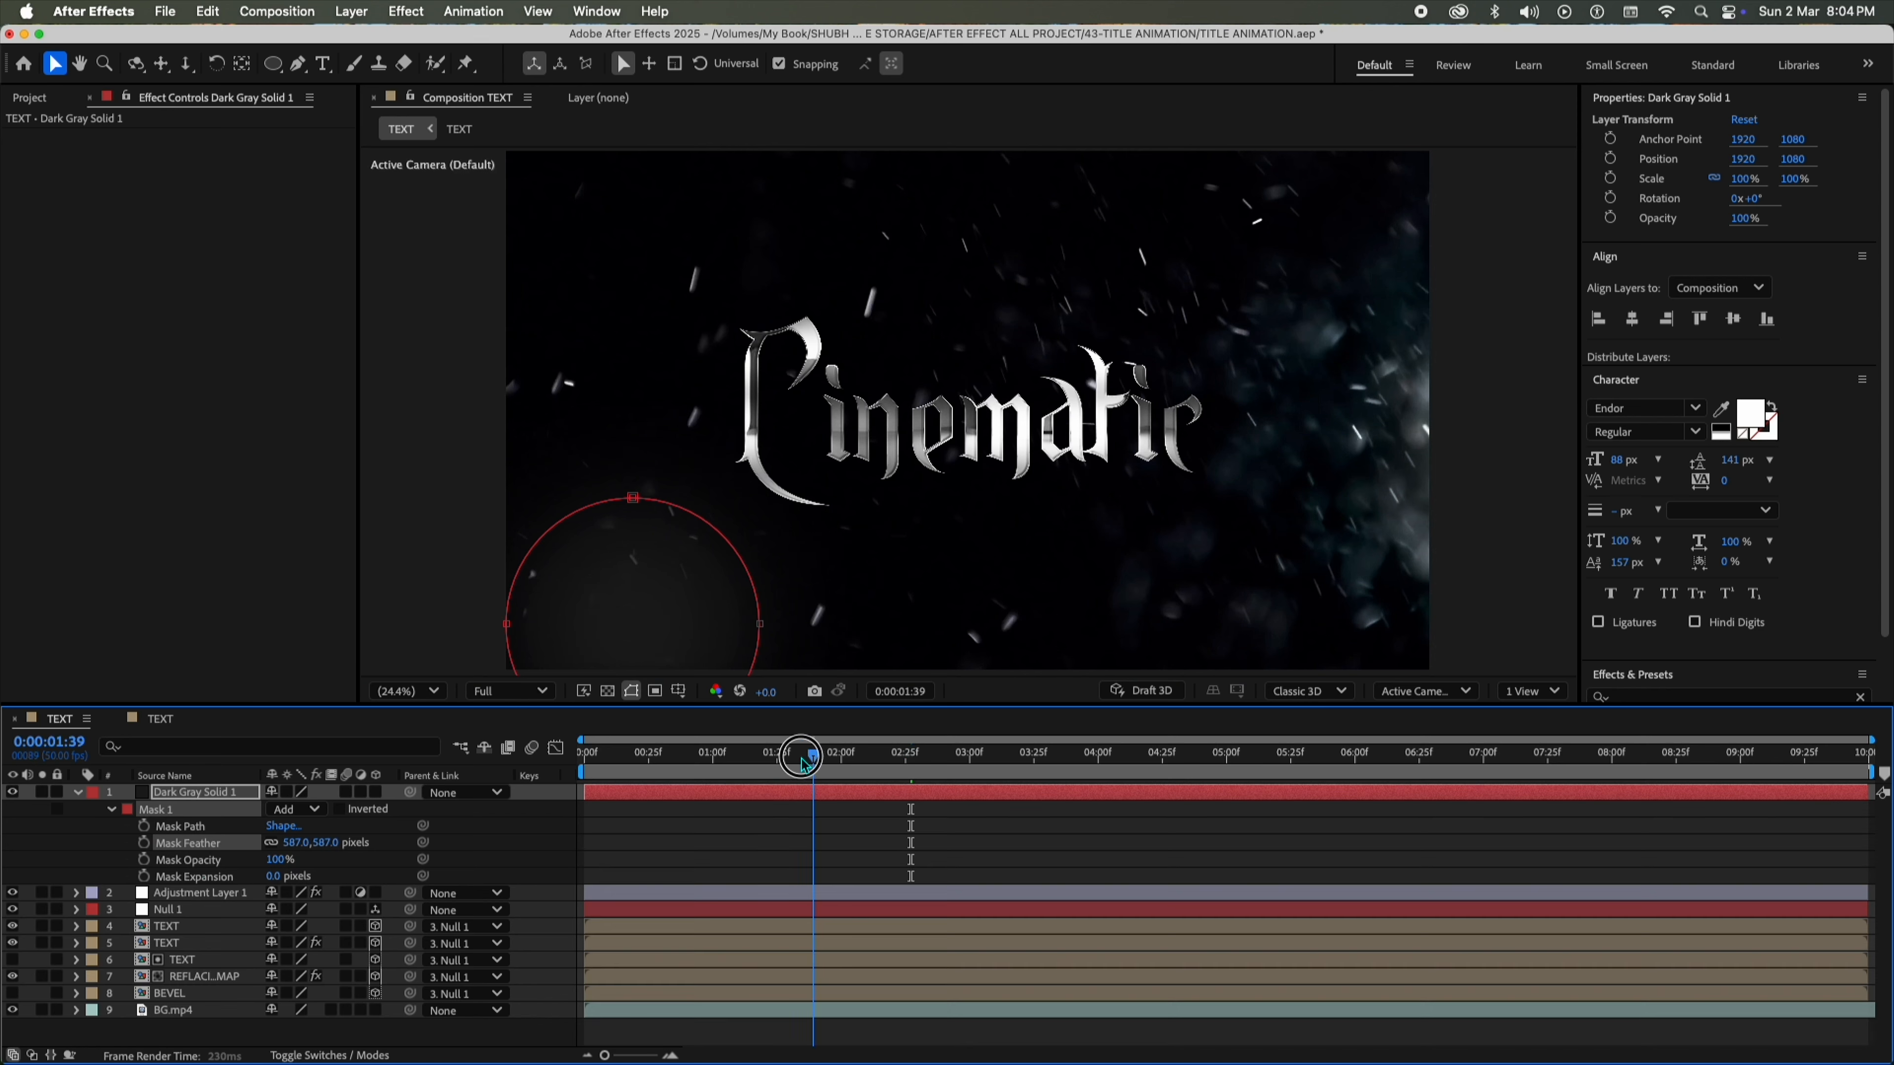
Keyframe Mask Expansion at 0 pixels around 2:25 and raise it to 3362 pixels at the start so the solid covers the frame.
key(space)
drag(550, 763, 909, 805)
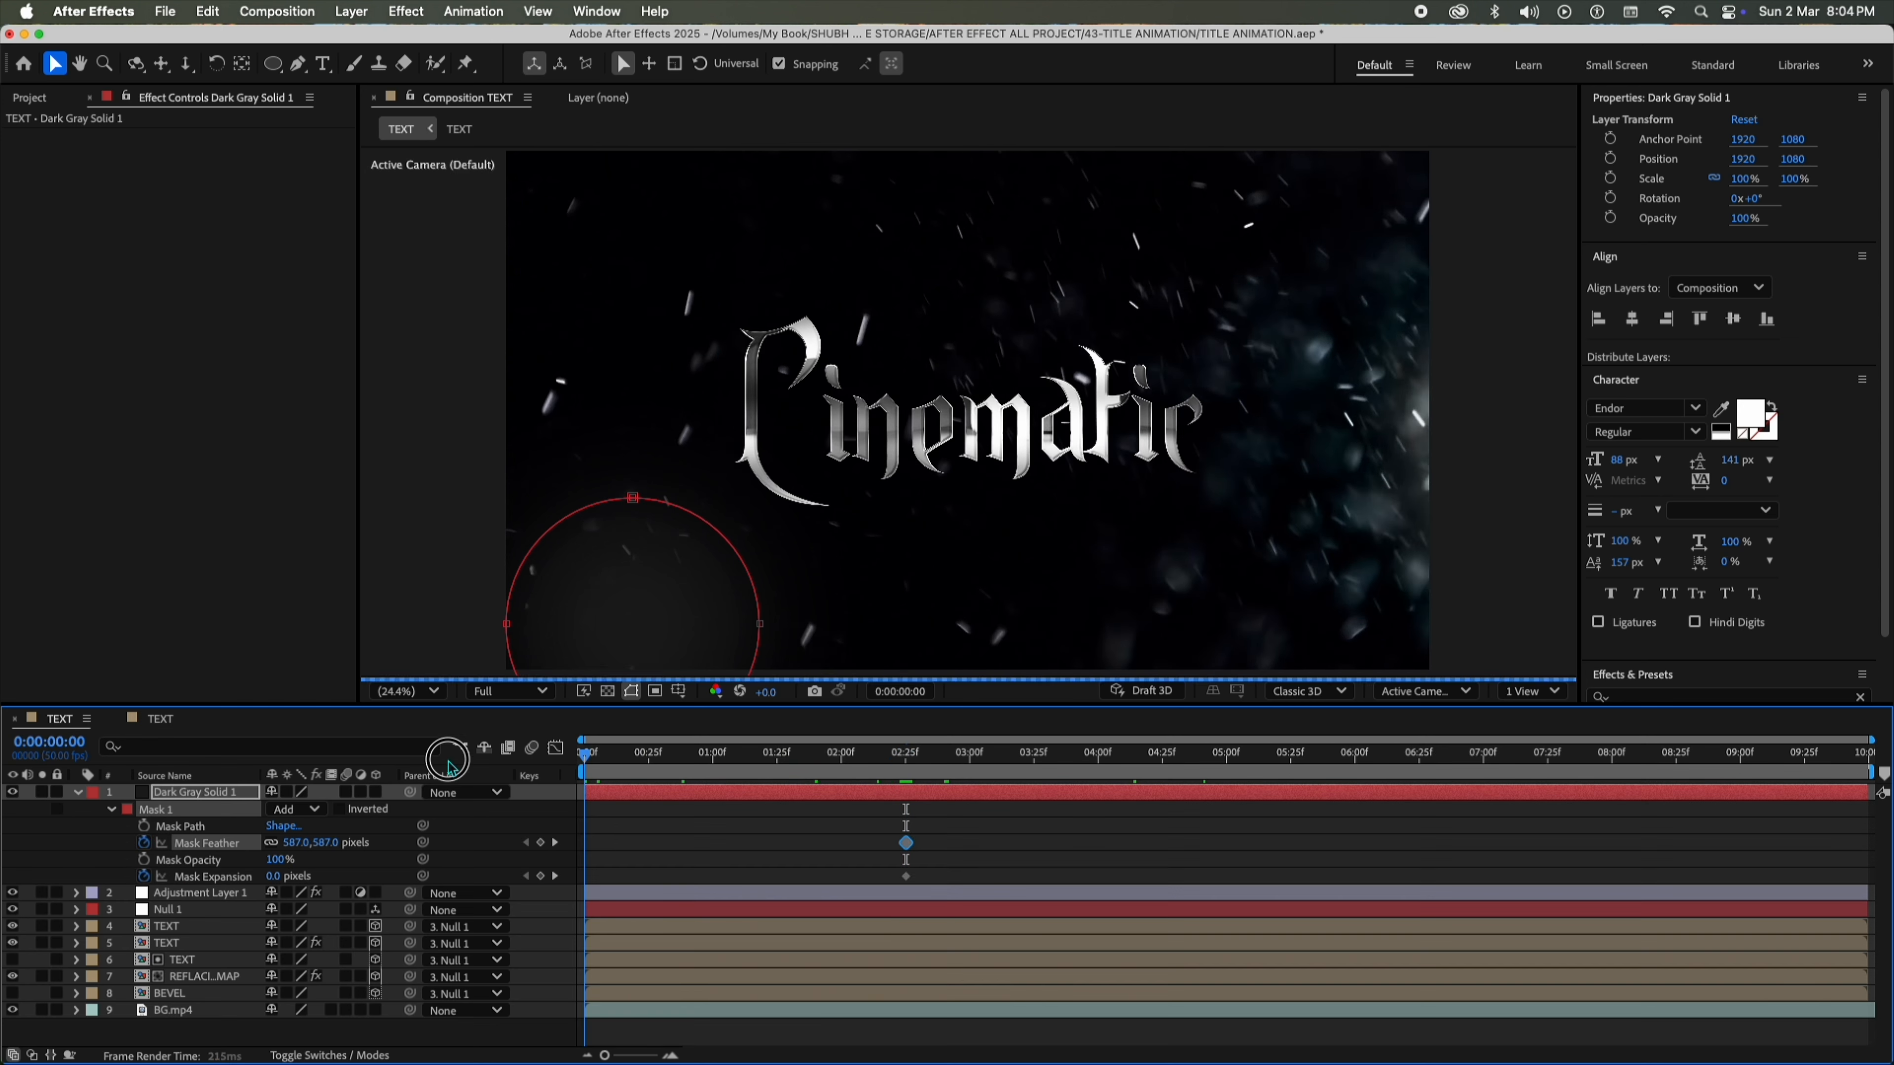
key(space)
drag(772, 841, 1734, 811)
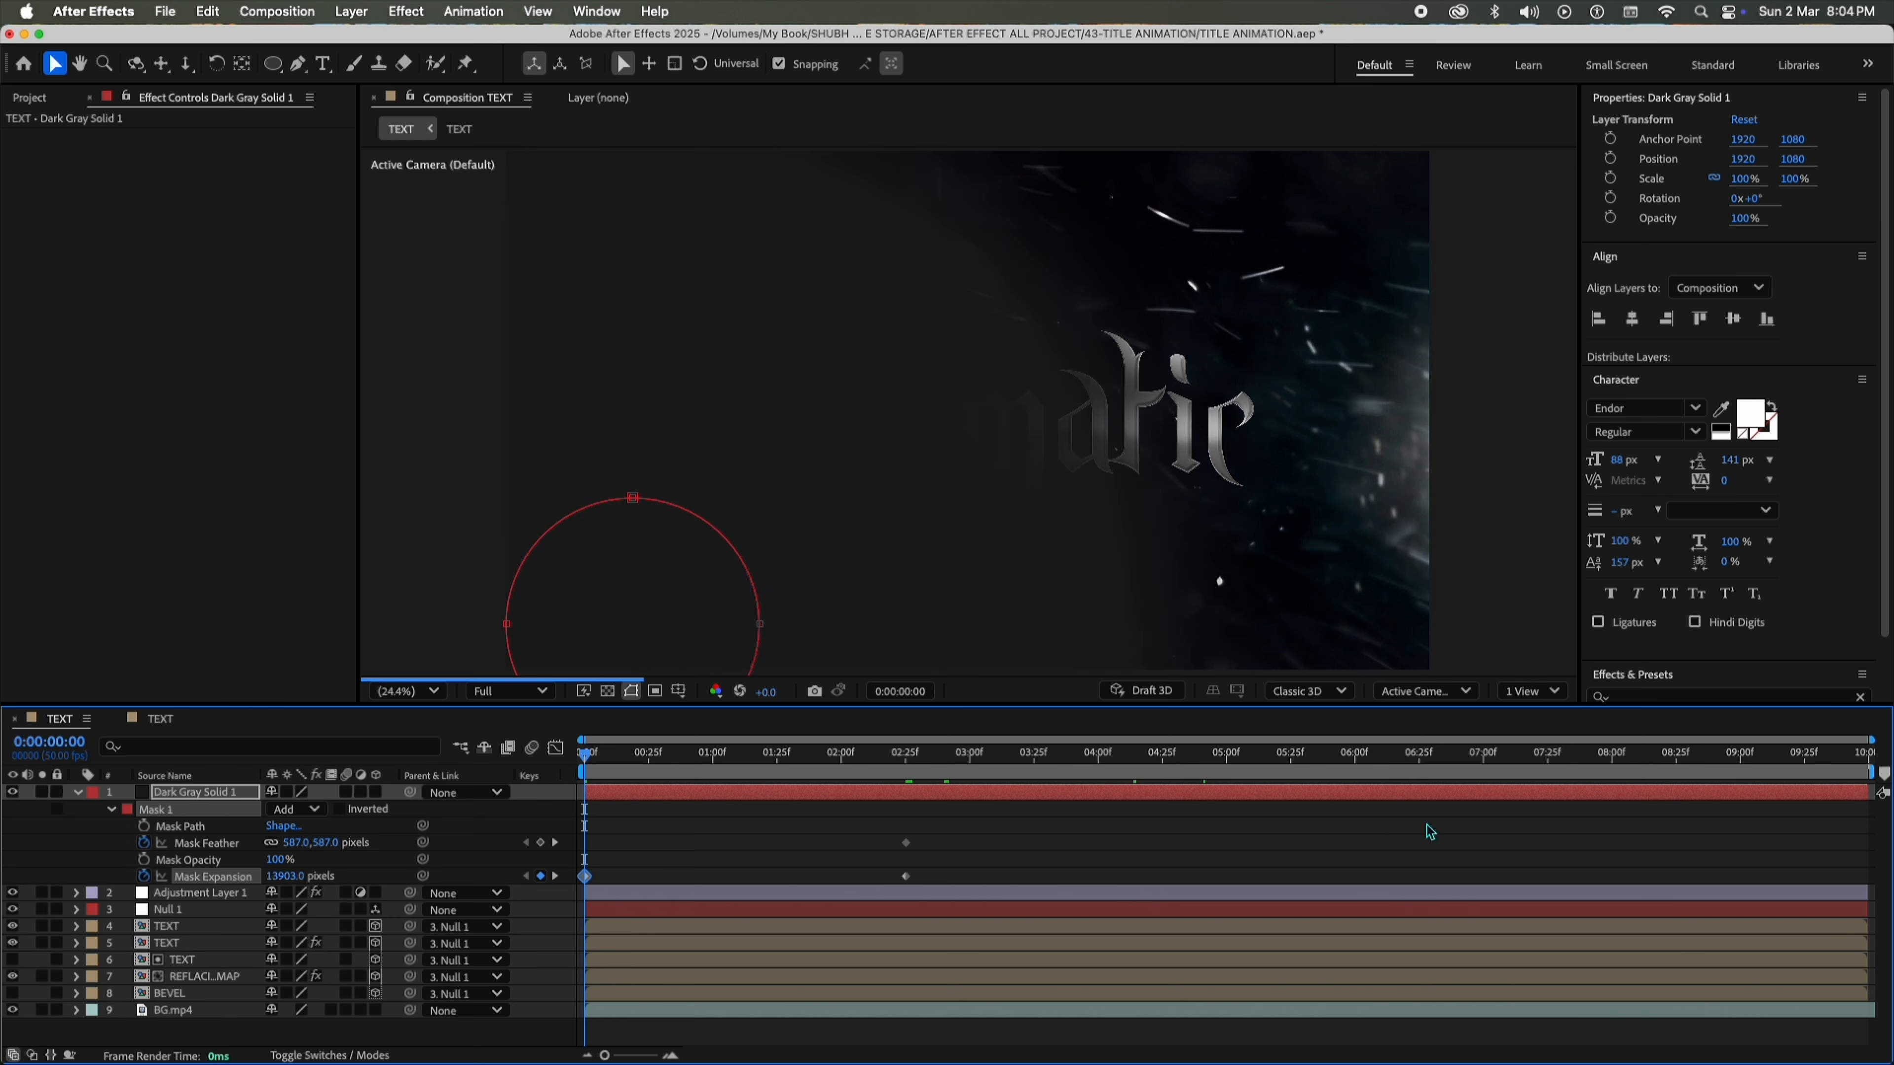
drag(1429, 832, 601, 862)
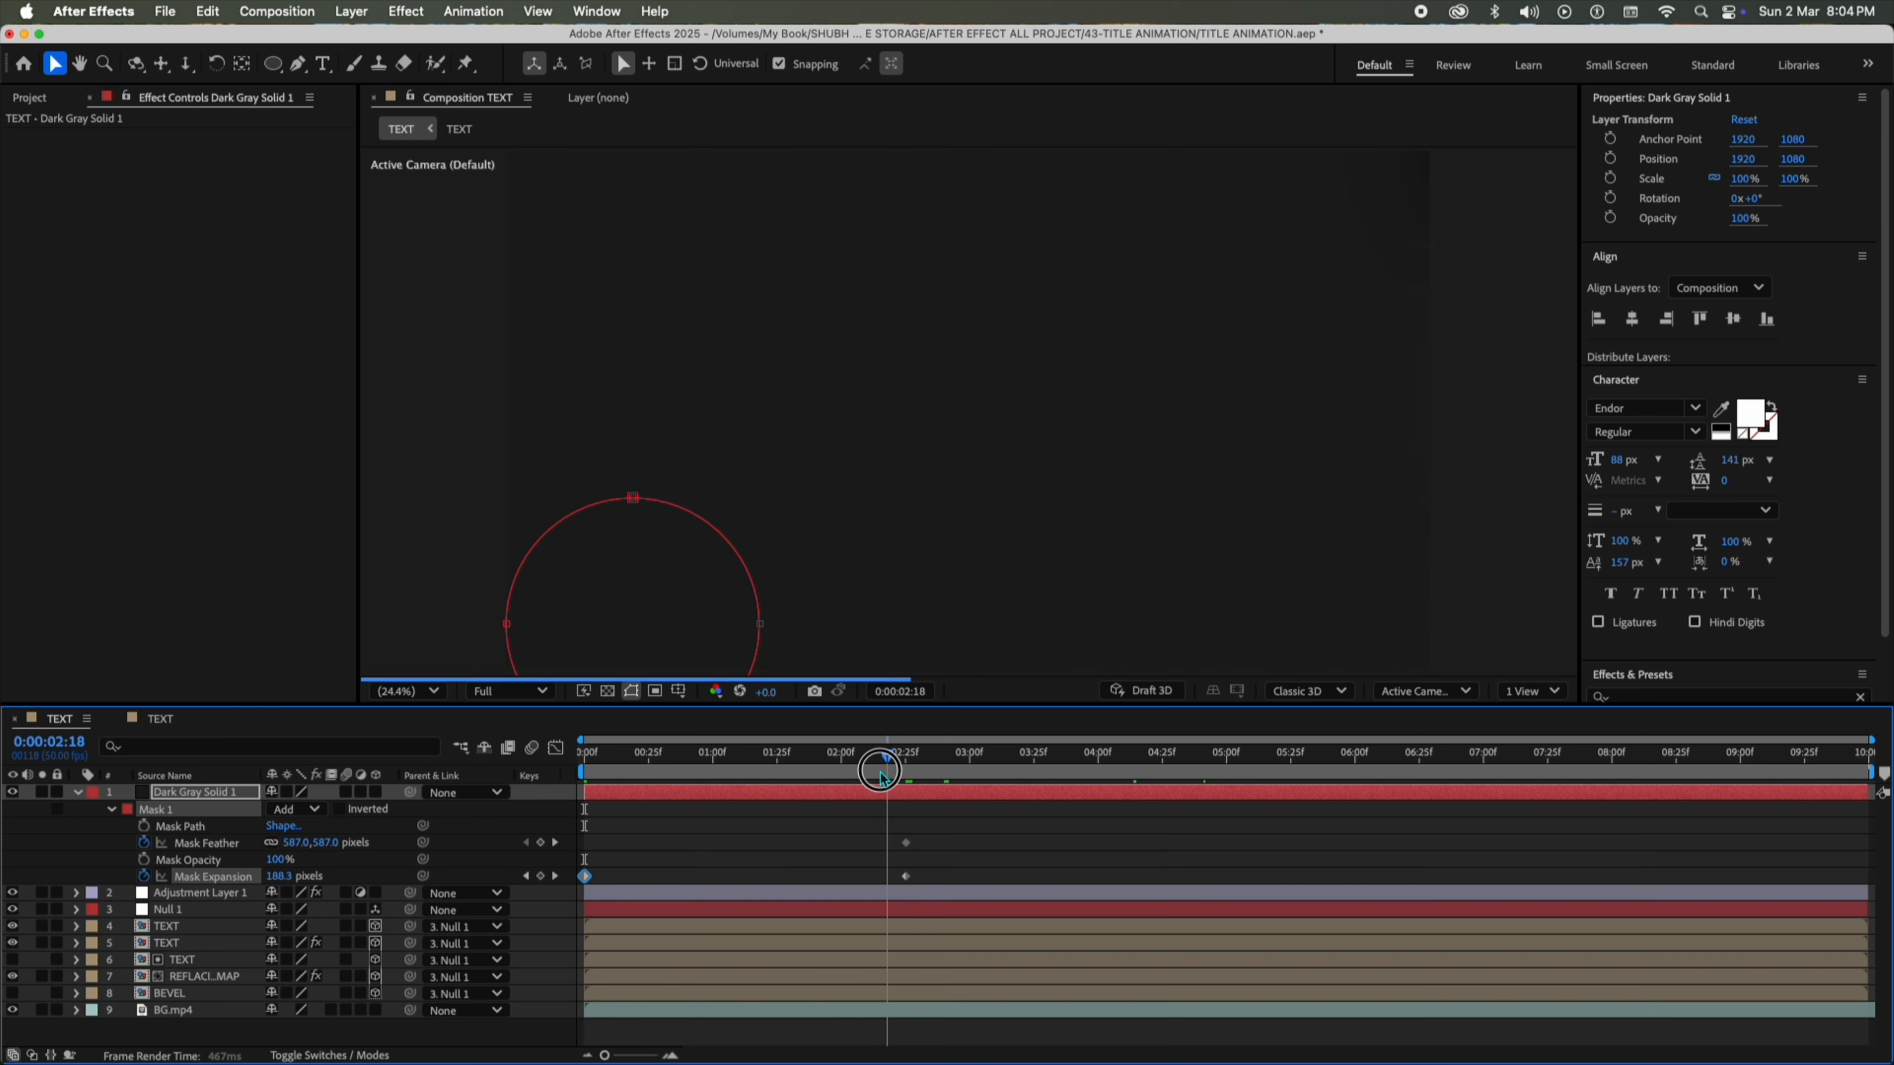
Ease both Mask Expansion keyframes, shape their speed curve towards the start in the graph editor, and preview the reveal.
drag(948, 870, 448, 873)
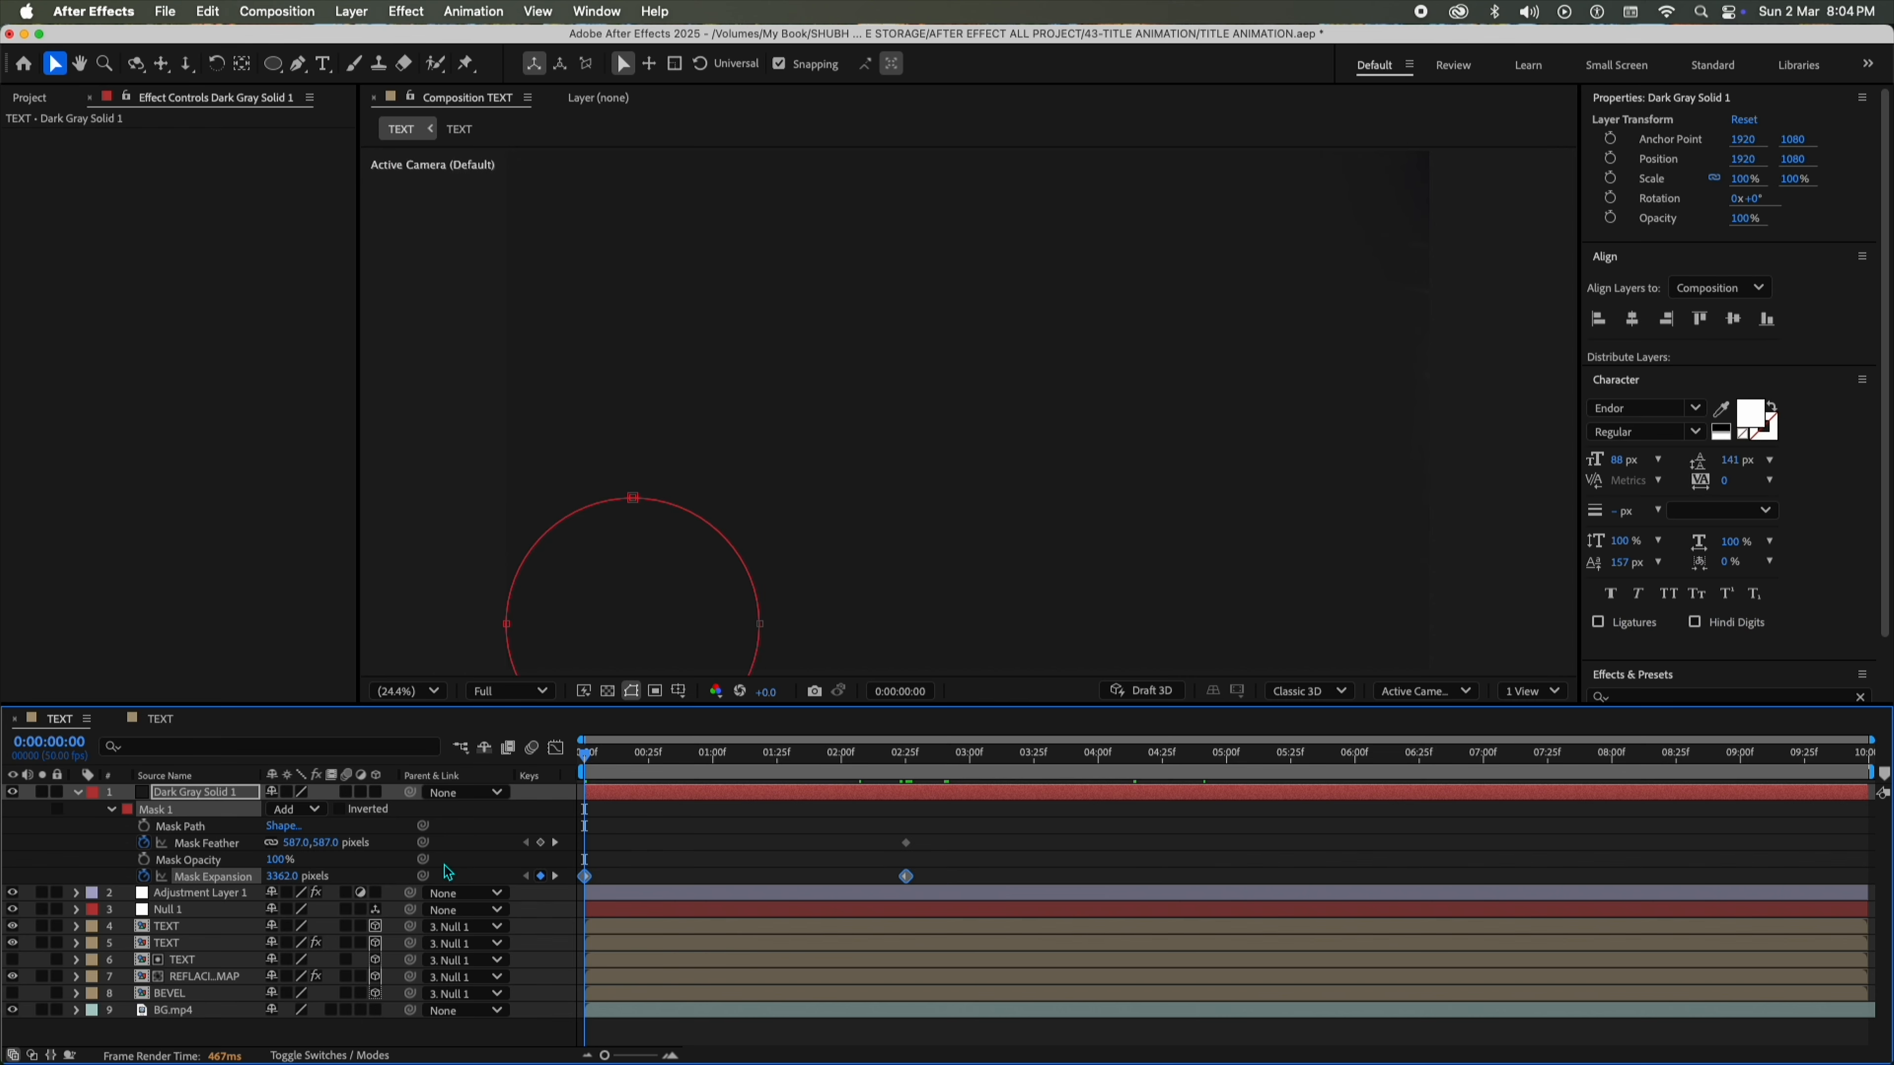
click(556, 748)
click(727, 841)
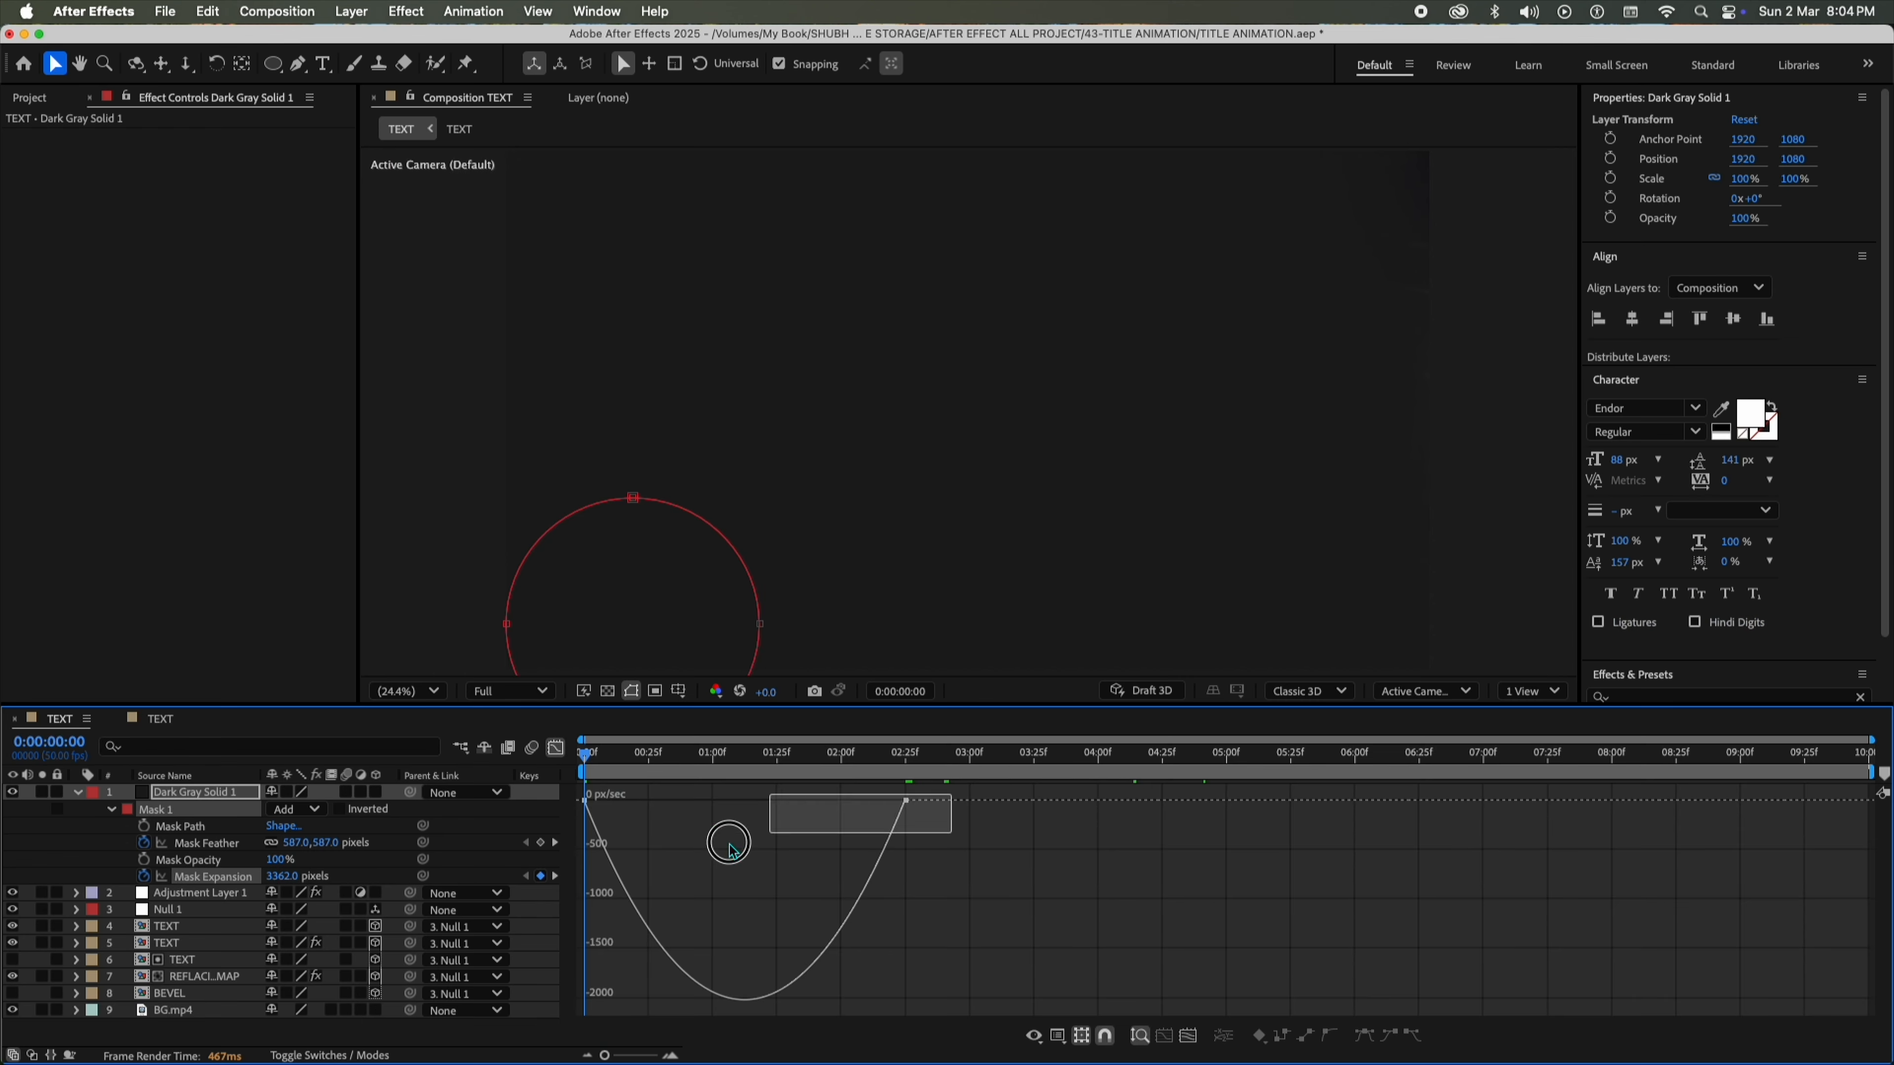
drag(845, 794, 594, 802)
click(556, 748)
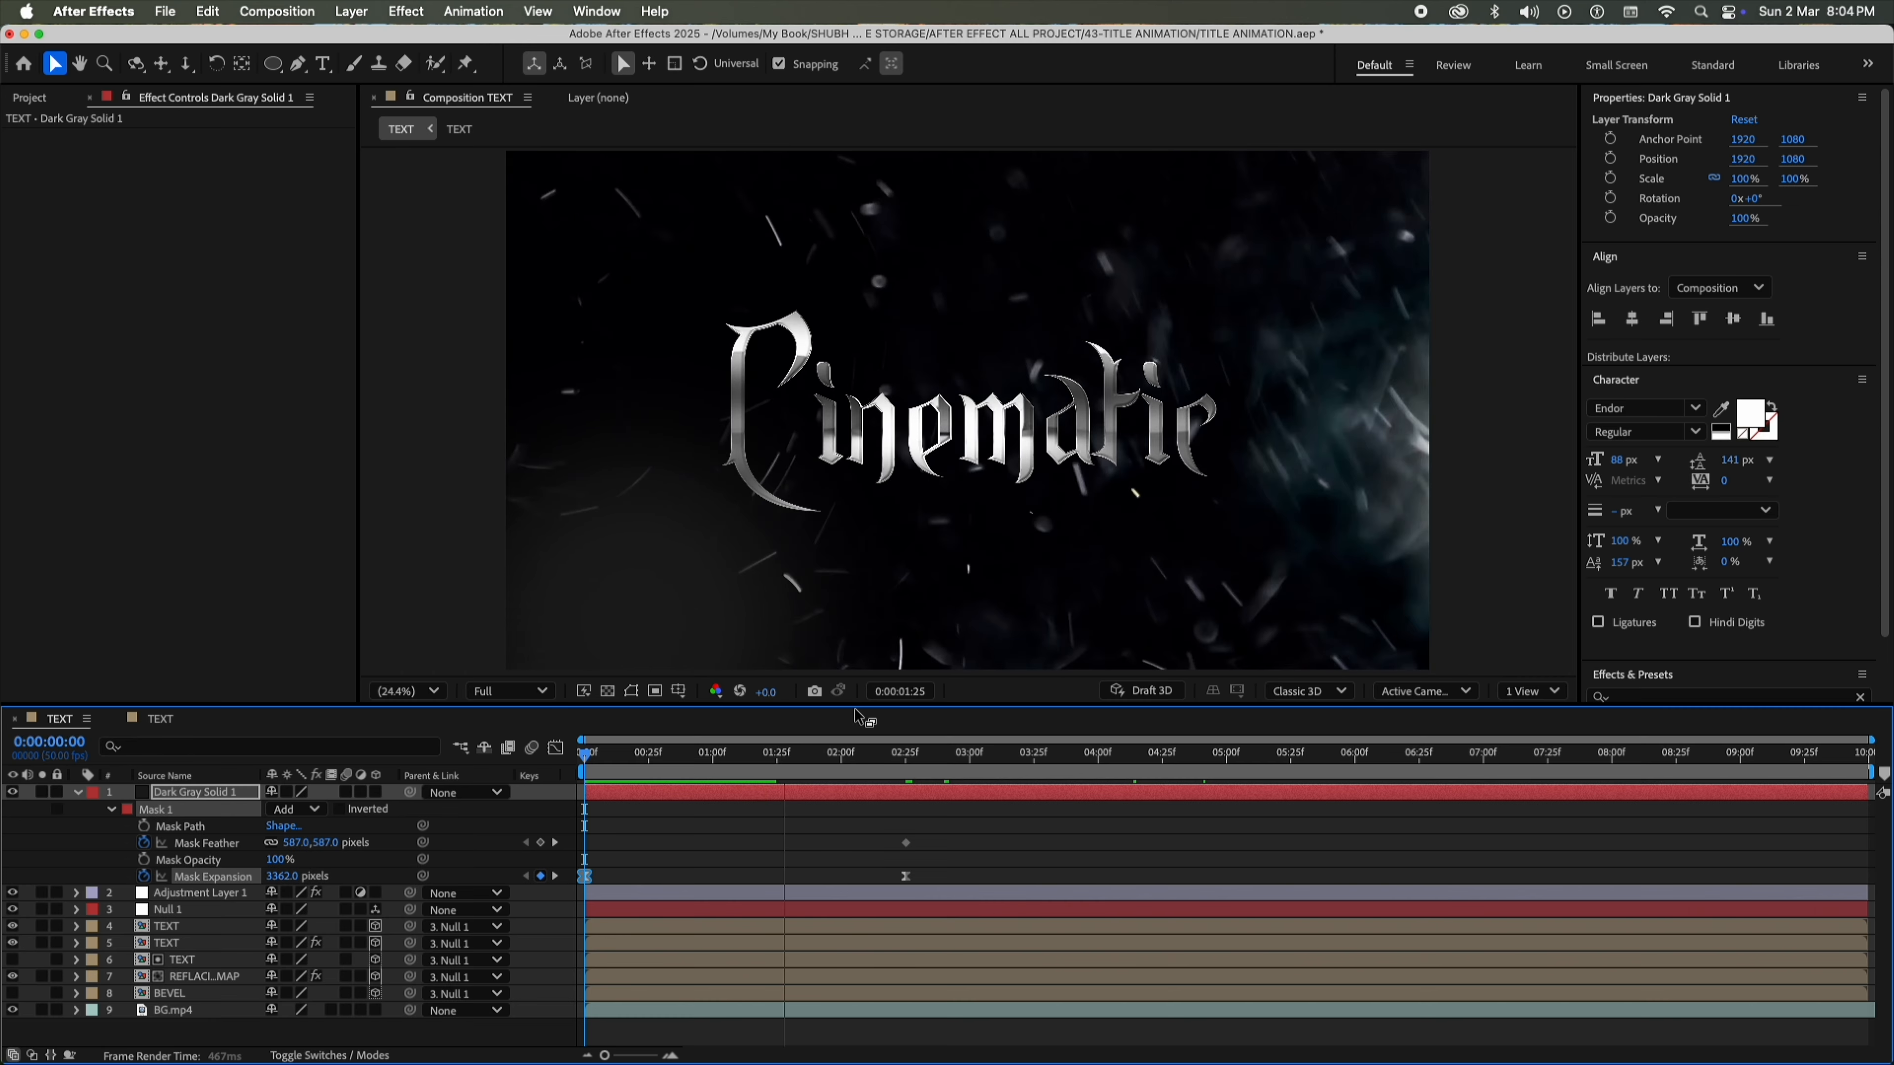
key(space)
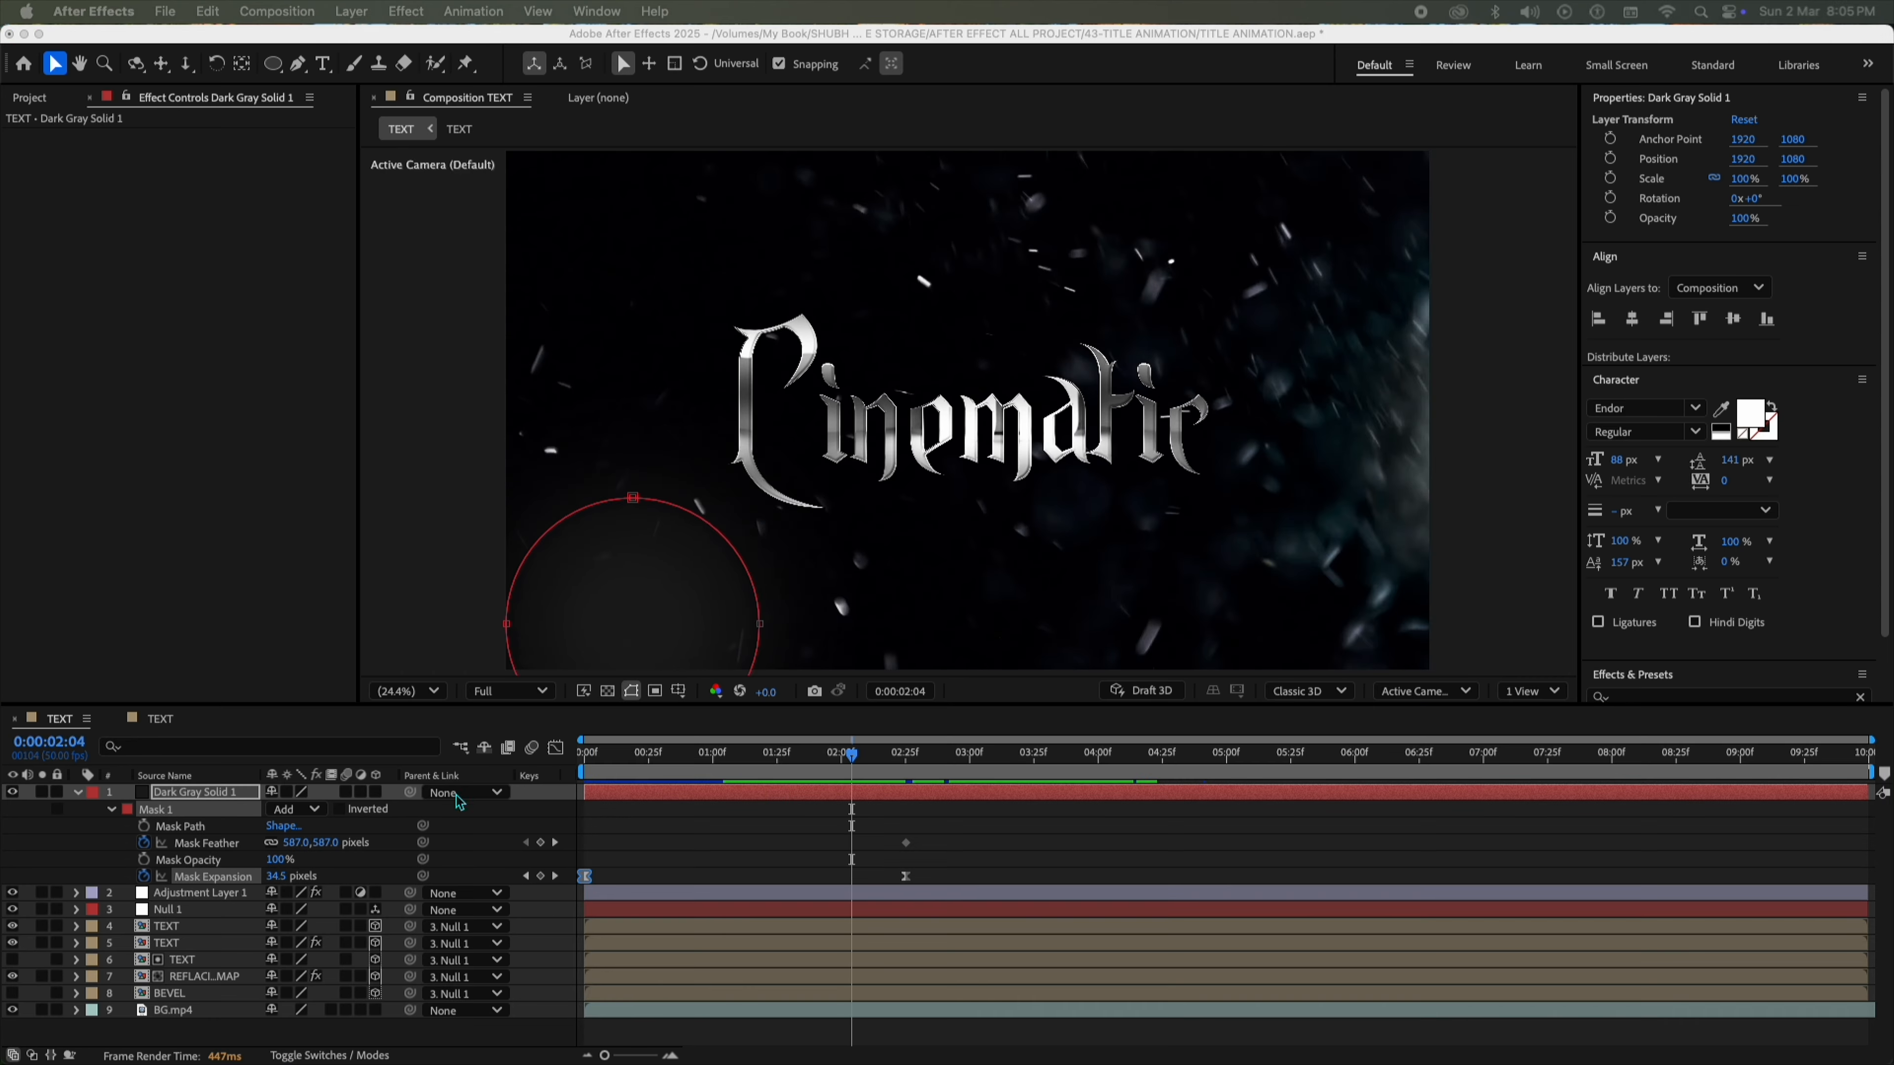
Change the solid's colour to 030306 sampled from the background and preview the reveal from the start.
click(216, 795)
click(351, 11)
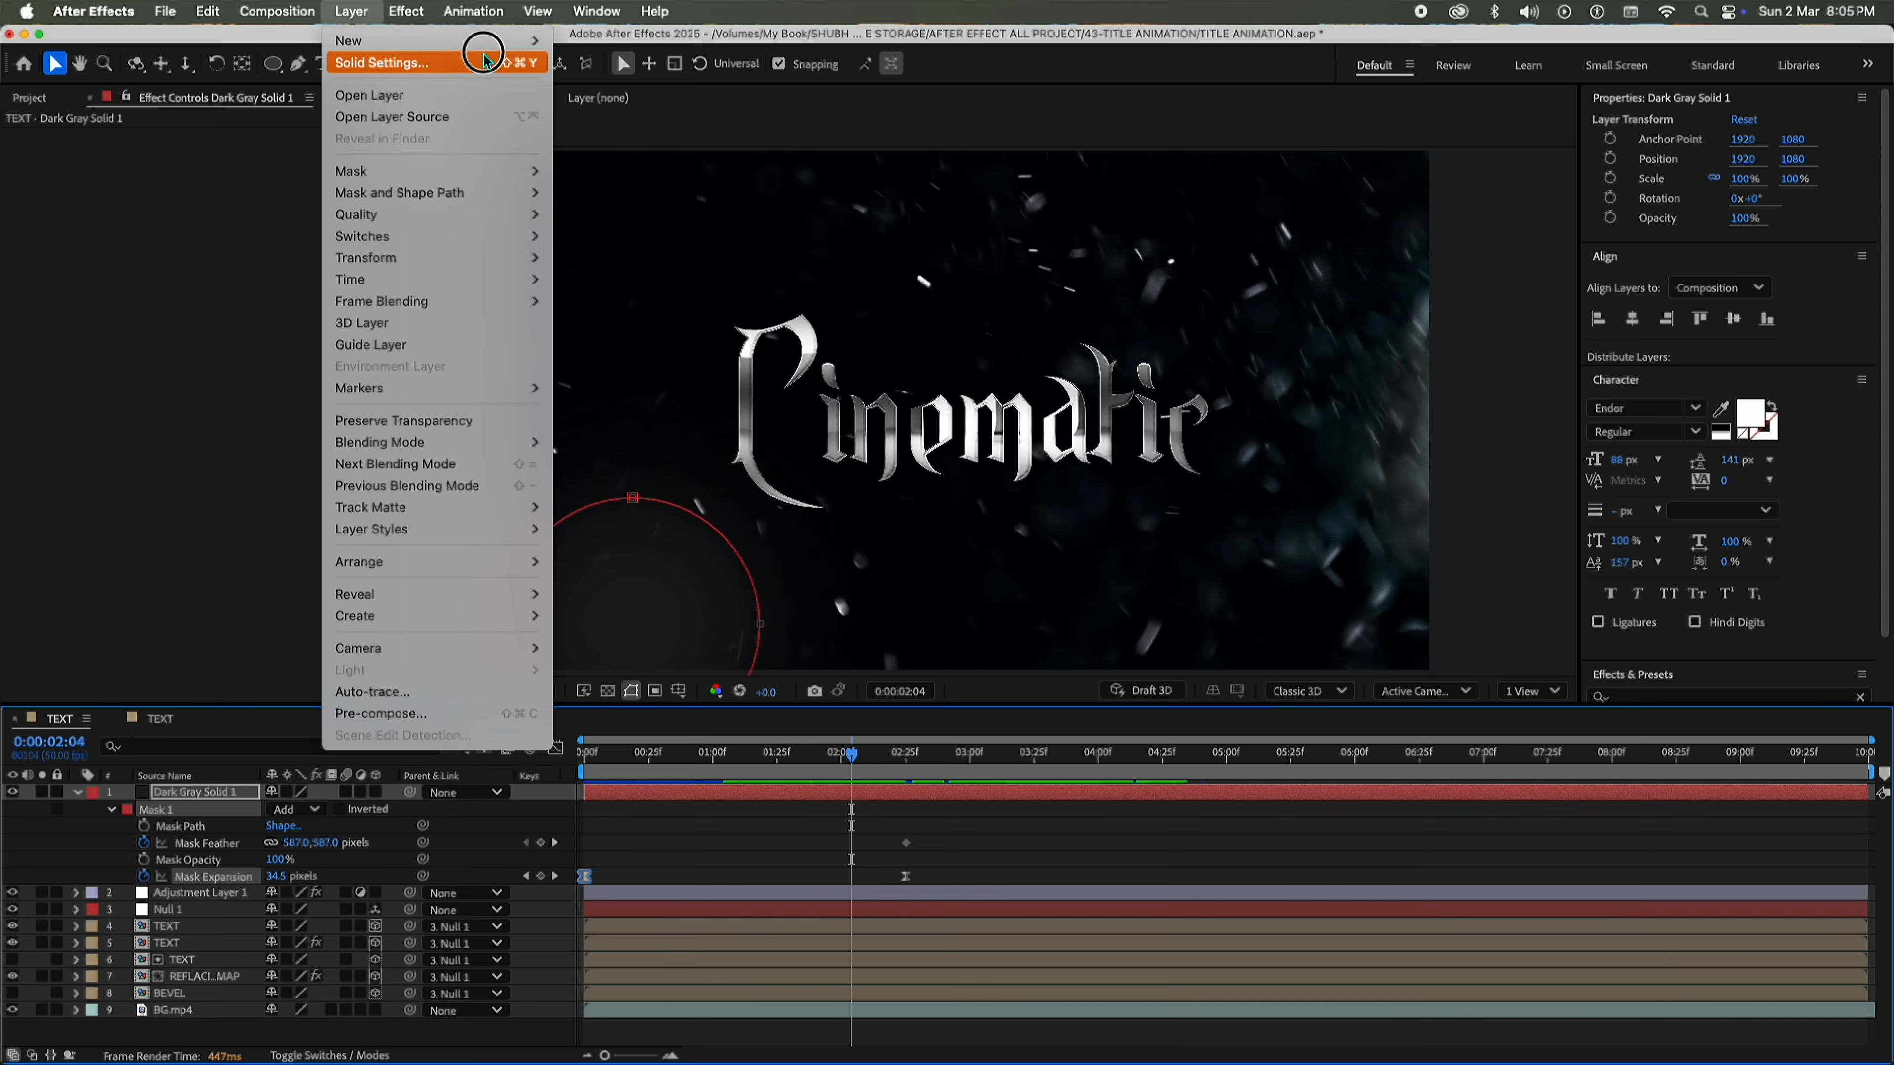
click(447, 55)
click(928, 674)
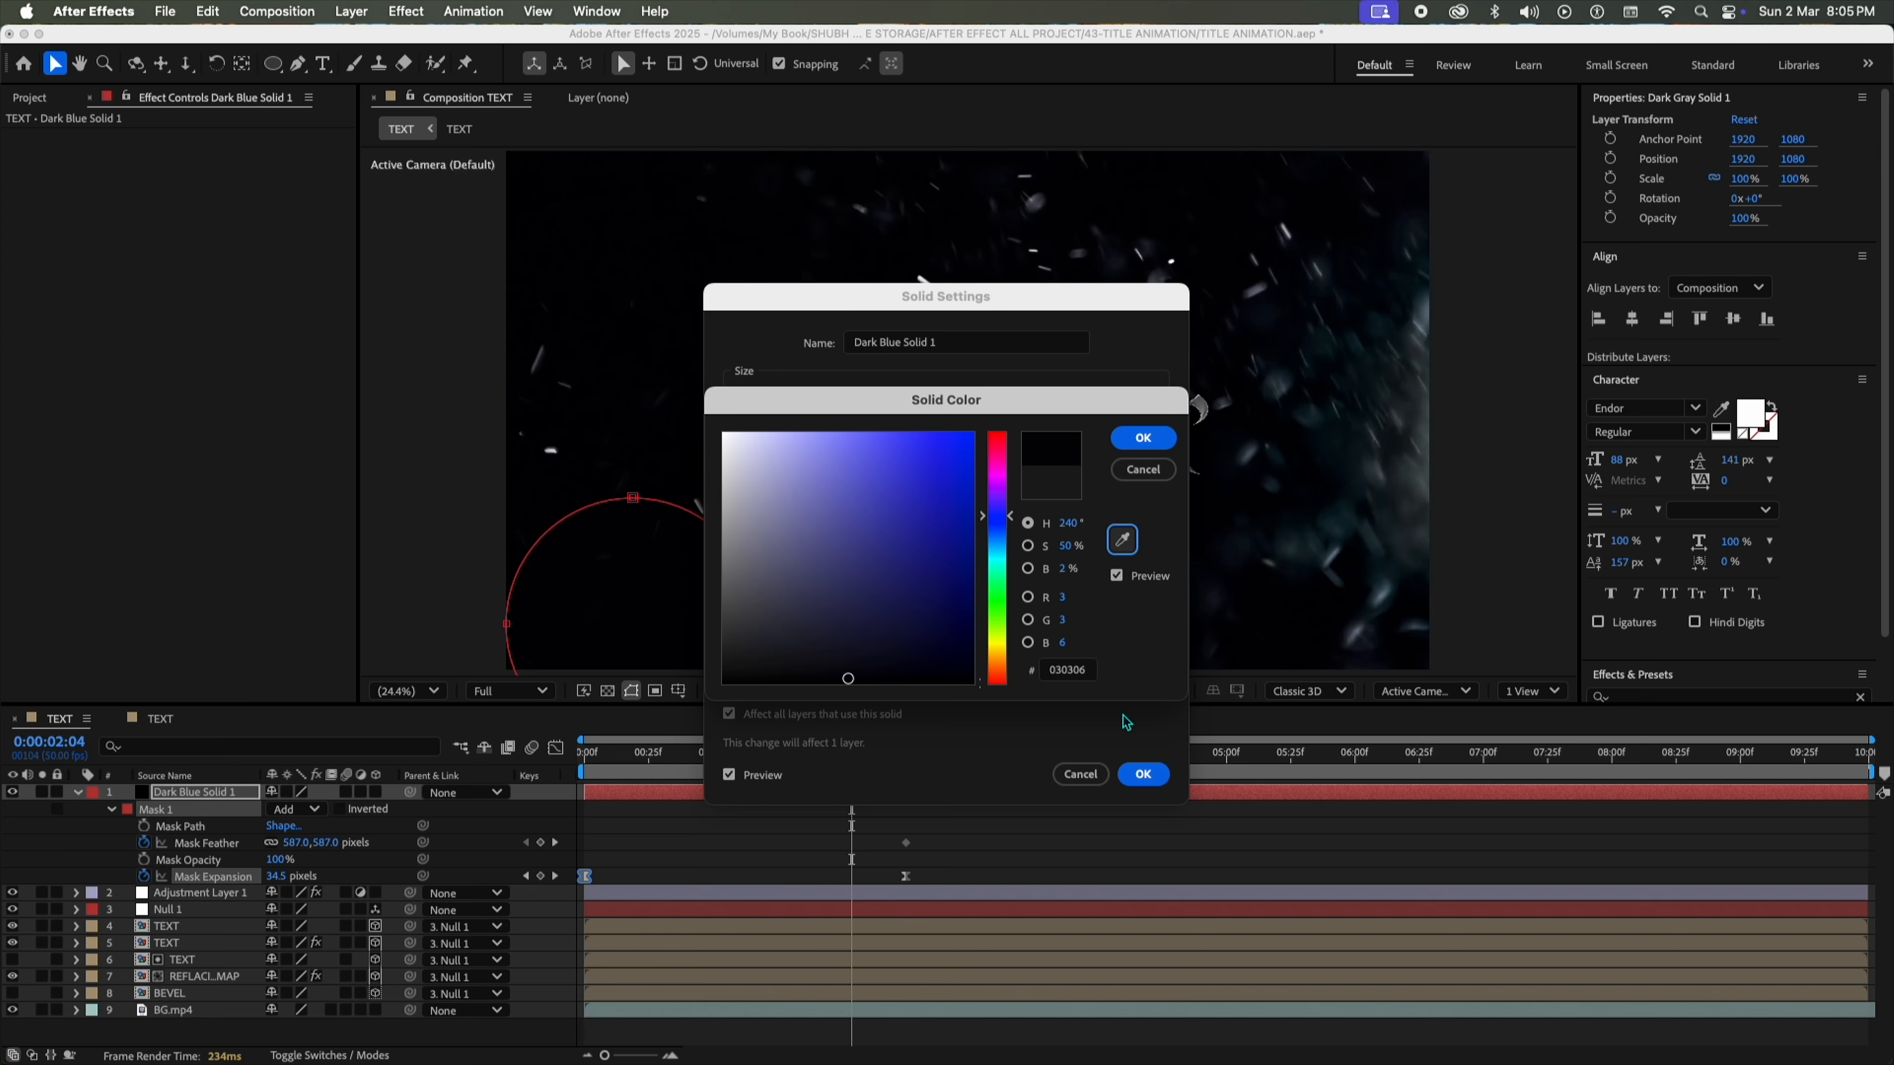
key(Return)
click(1147, 777)
drag(716, 764, 578, 788)
key(space)
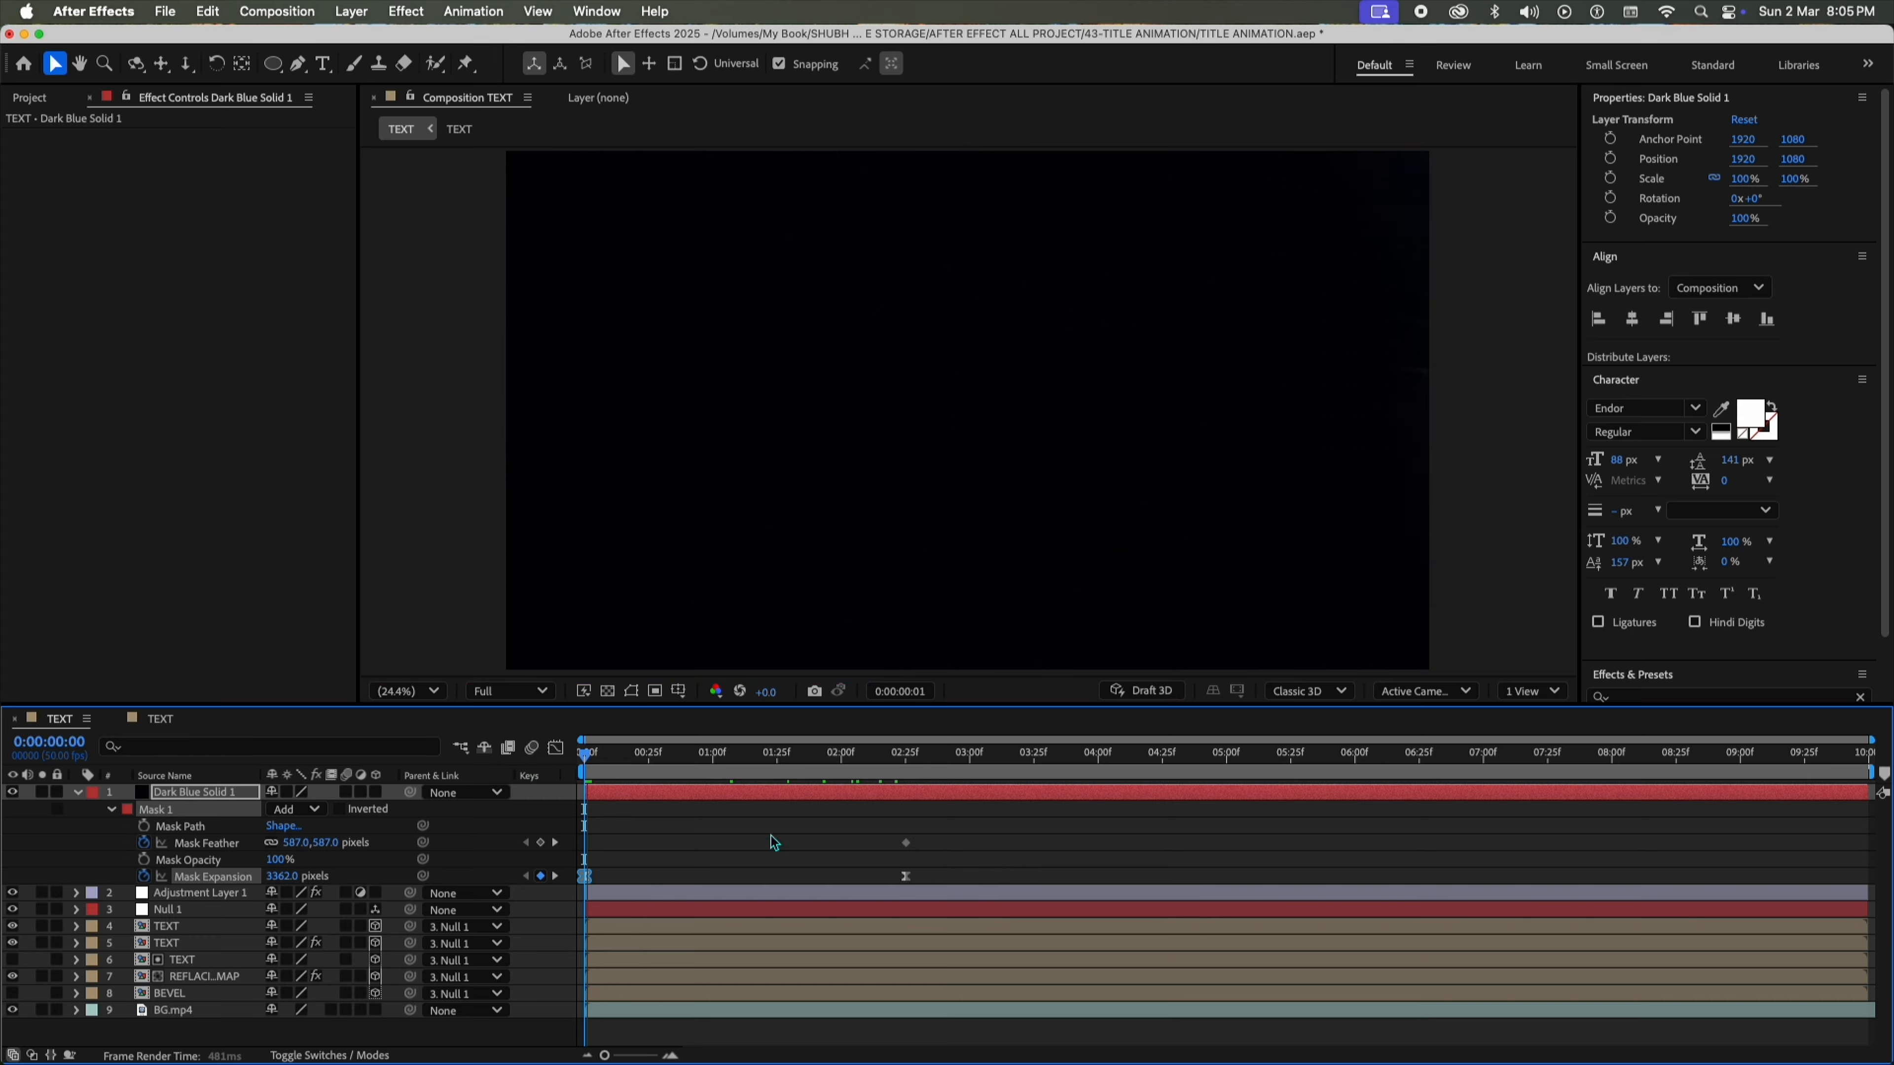
click(1123, 862)
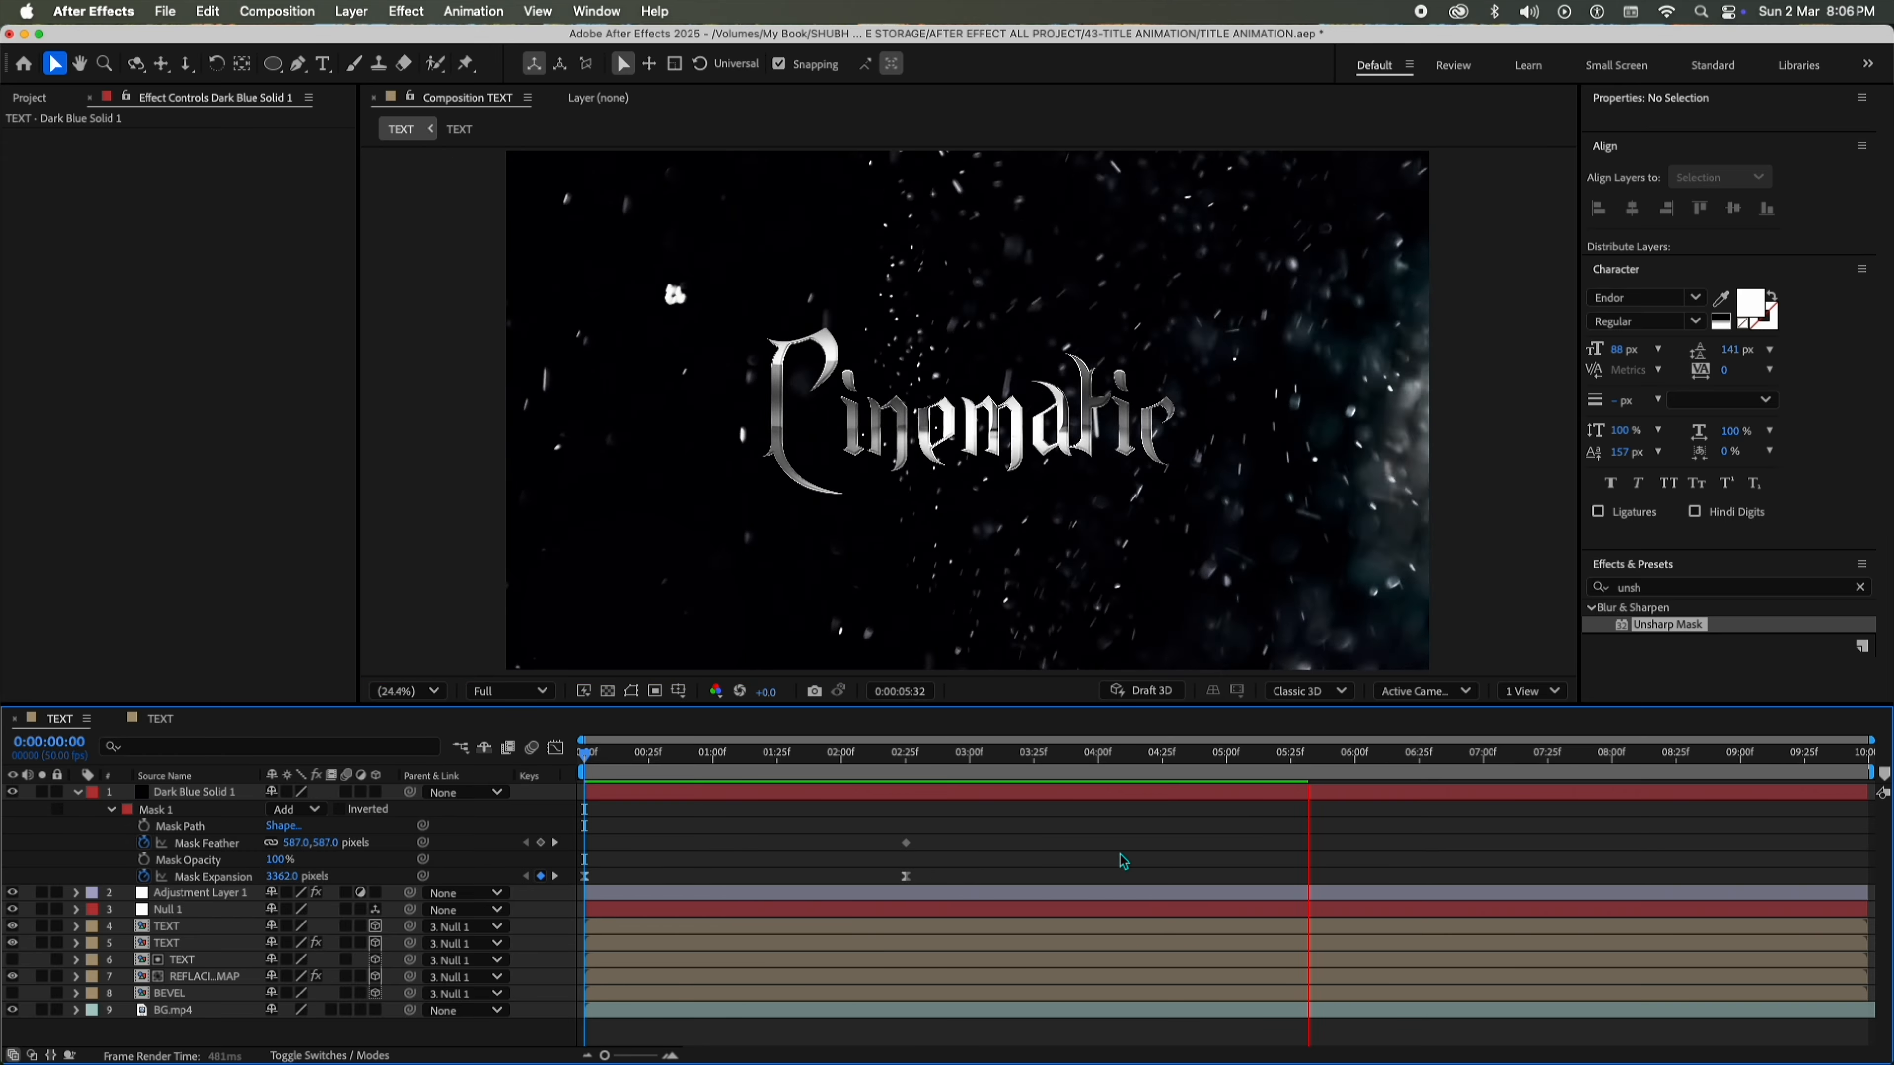
Apply the Curves effect to BG.mp4 and raise the RGB curve's black point slightly to lift the shadows.
drag(1228, 754, 1026, 773)
key(u)
click(183, 926)
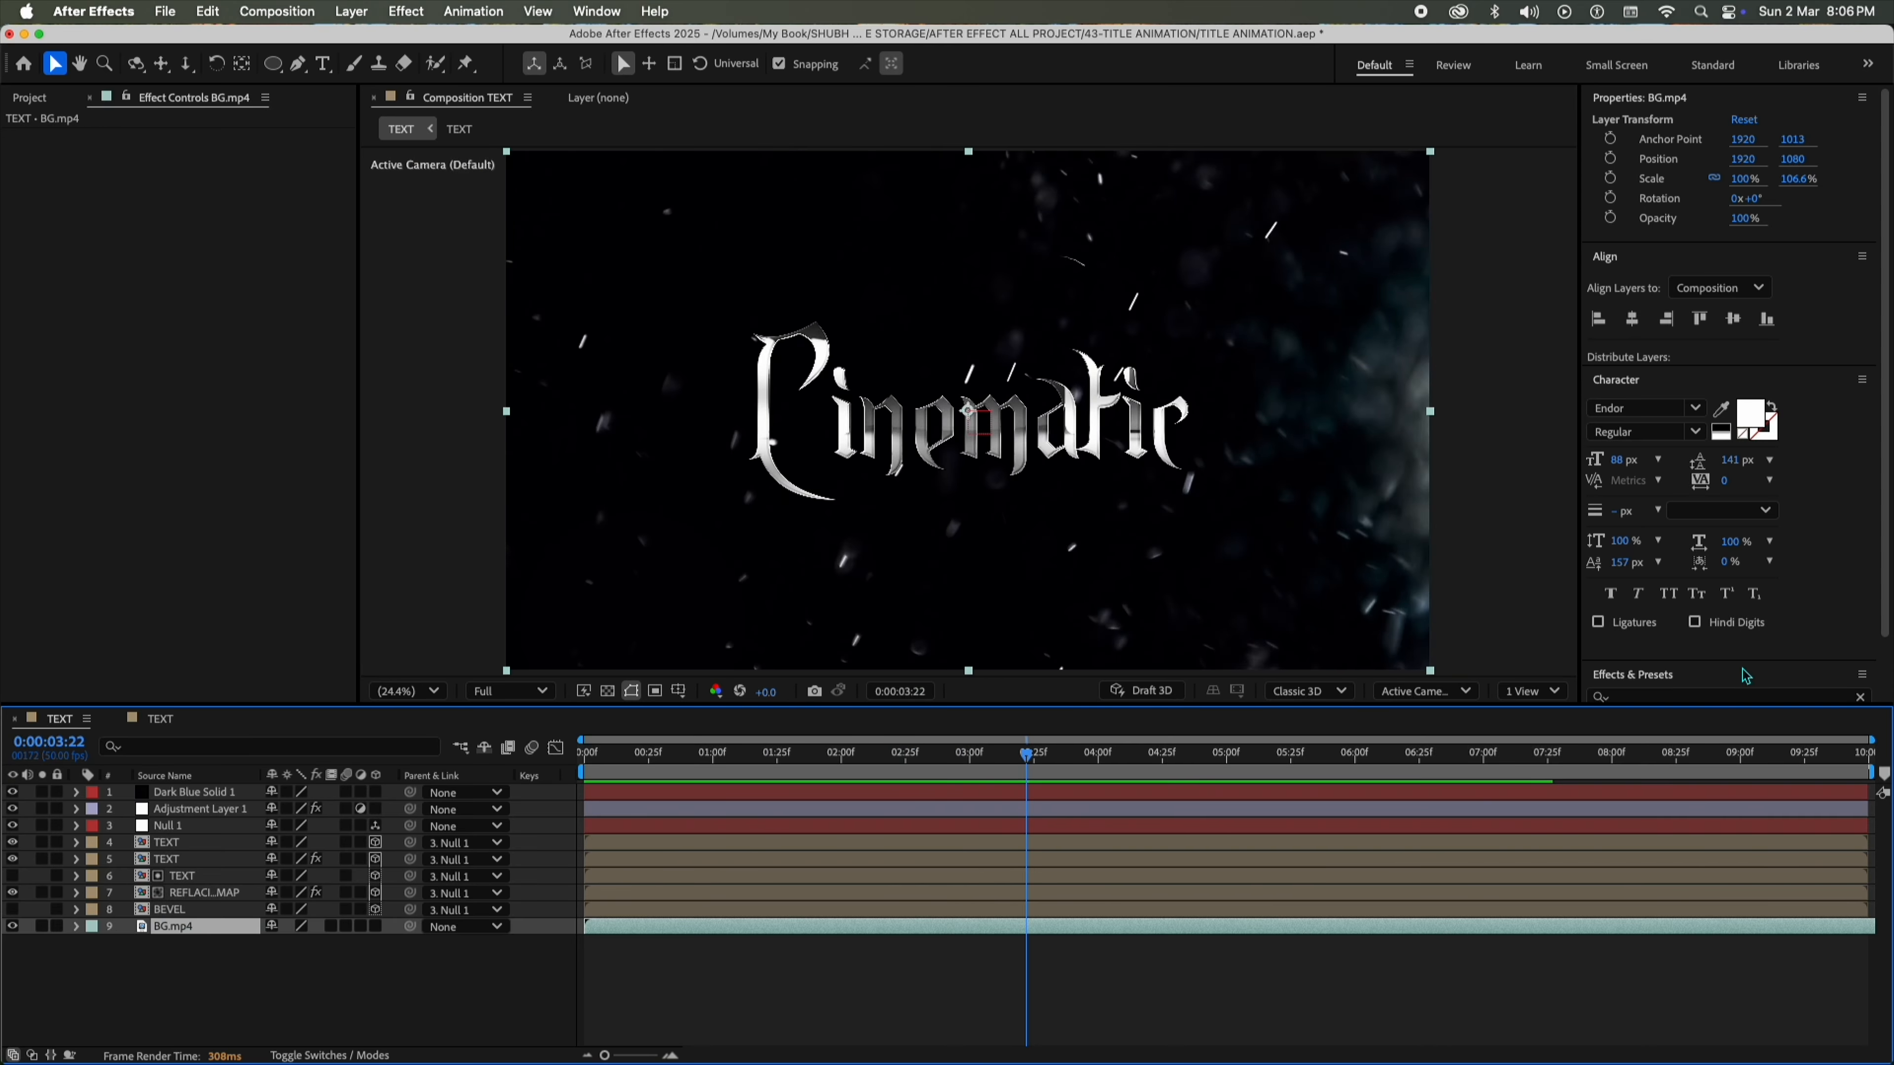
scroll(1795, 674, down, 2)
click(1742, 630)
text(curv)
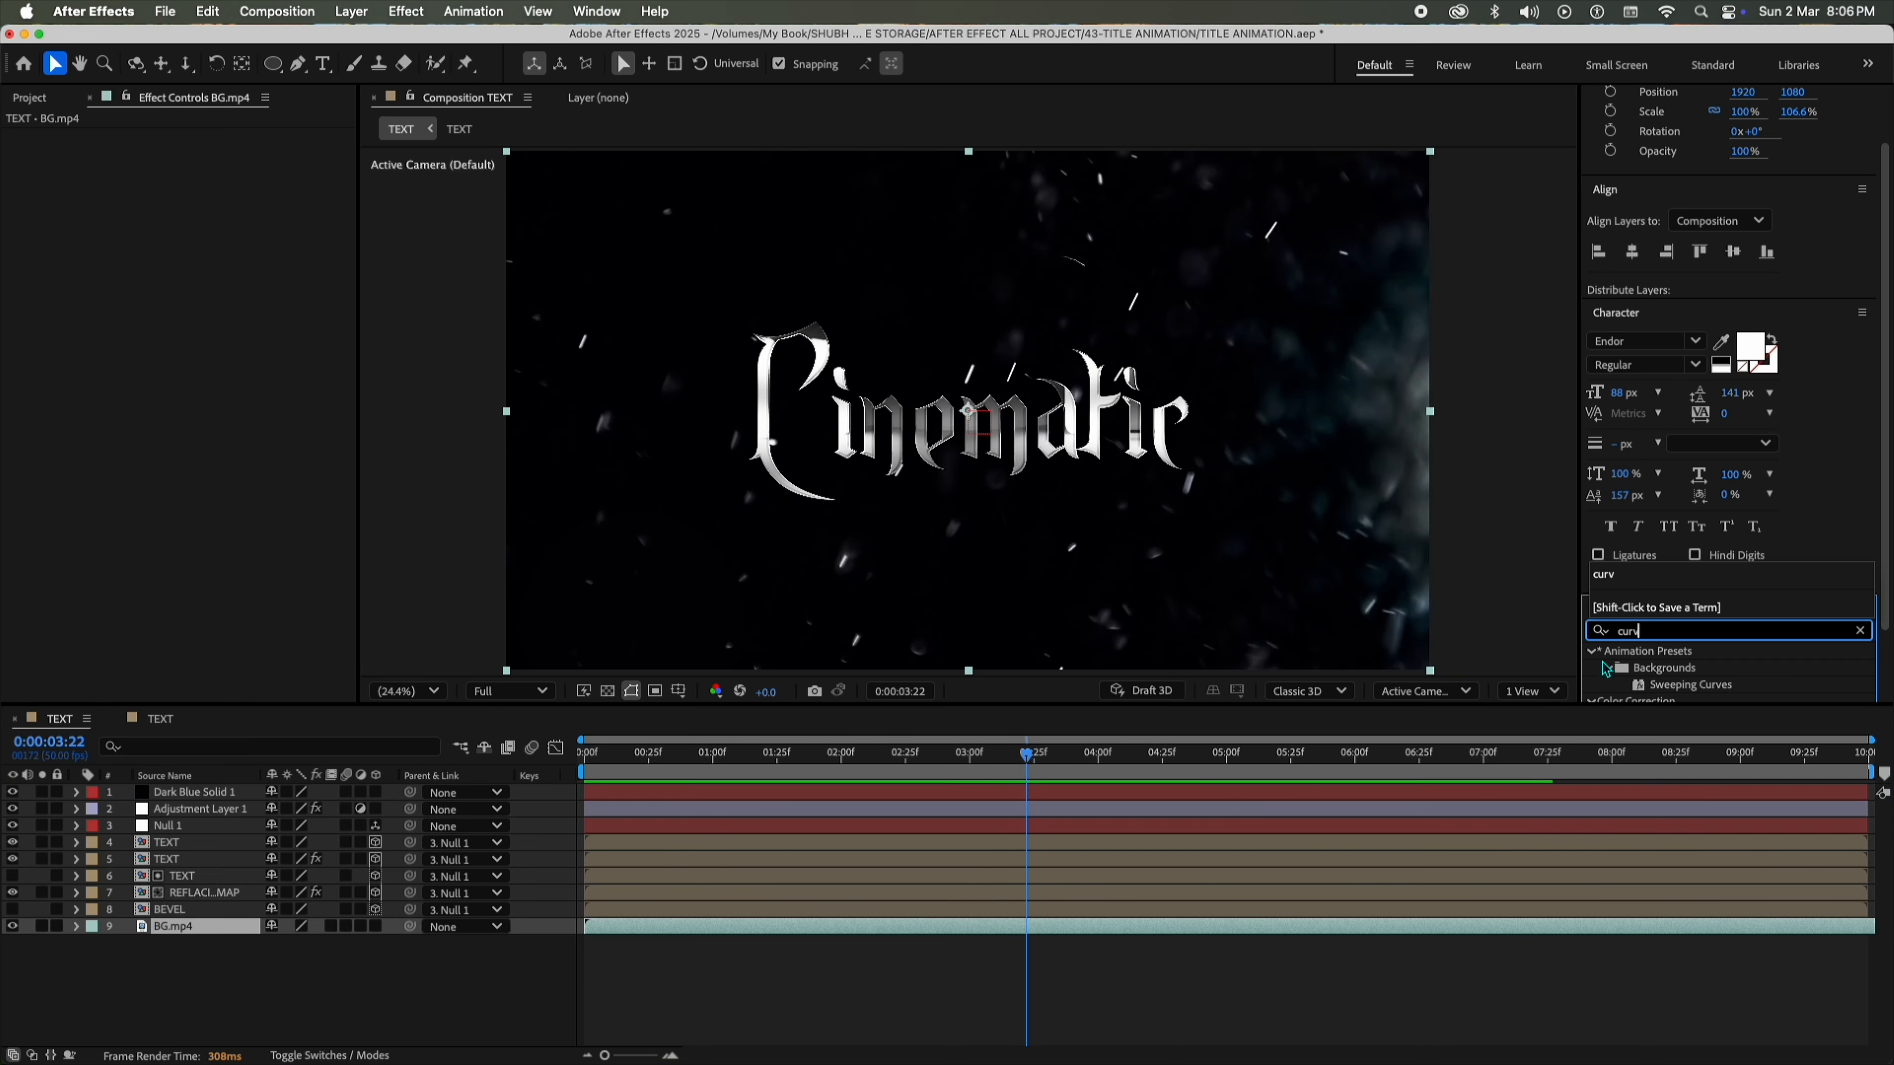
scroll(1788, 657, down, 2)
drag(1681, 636, 182, 926)
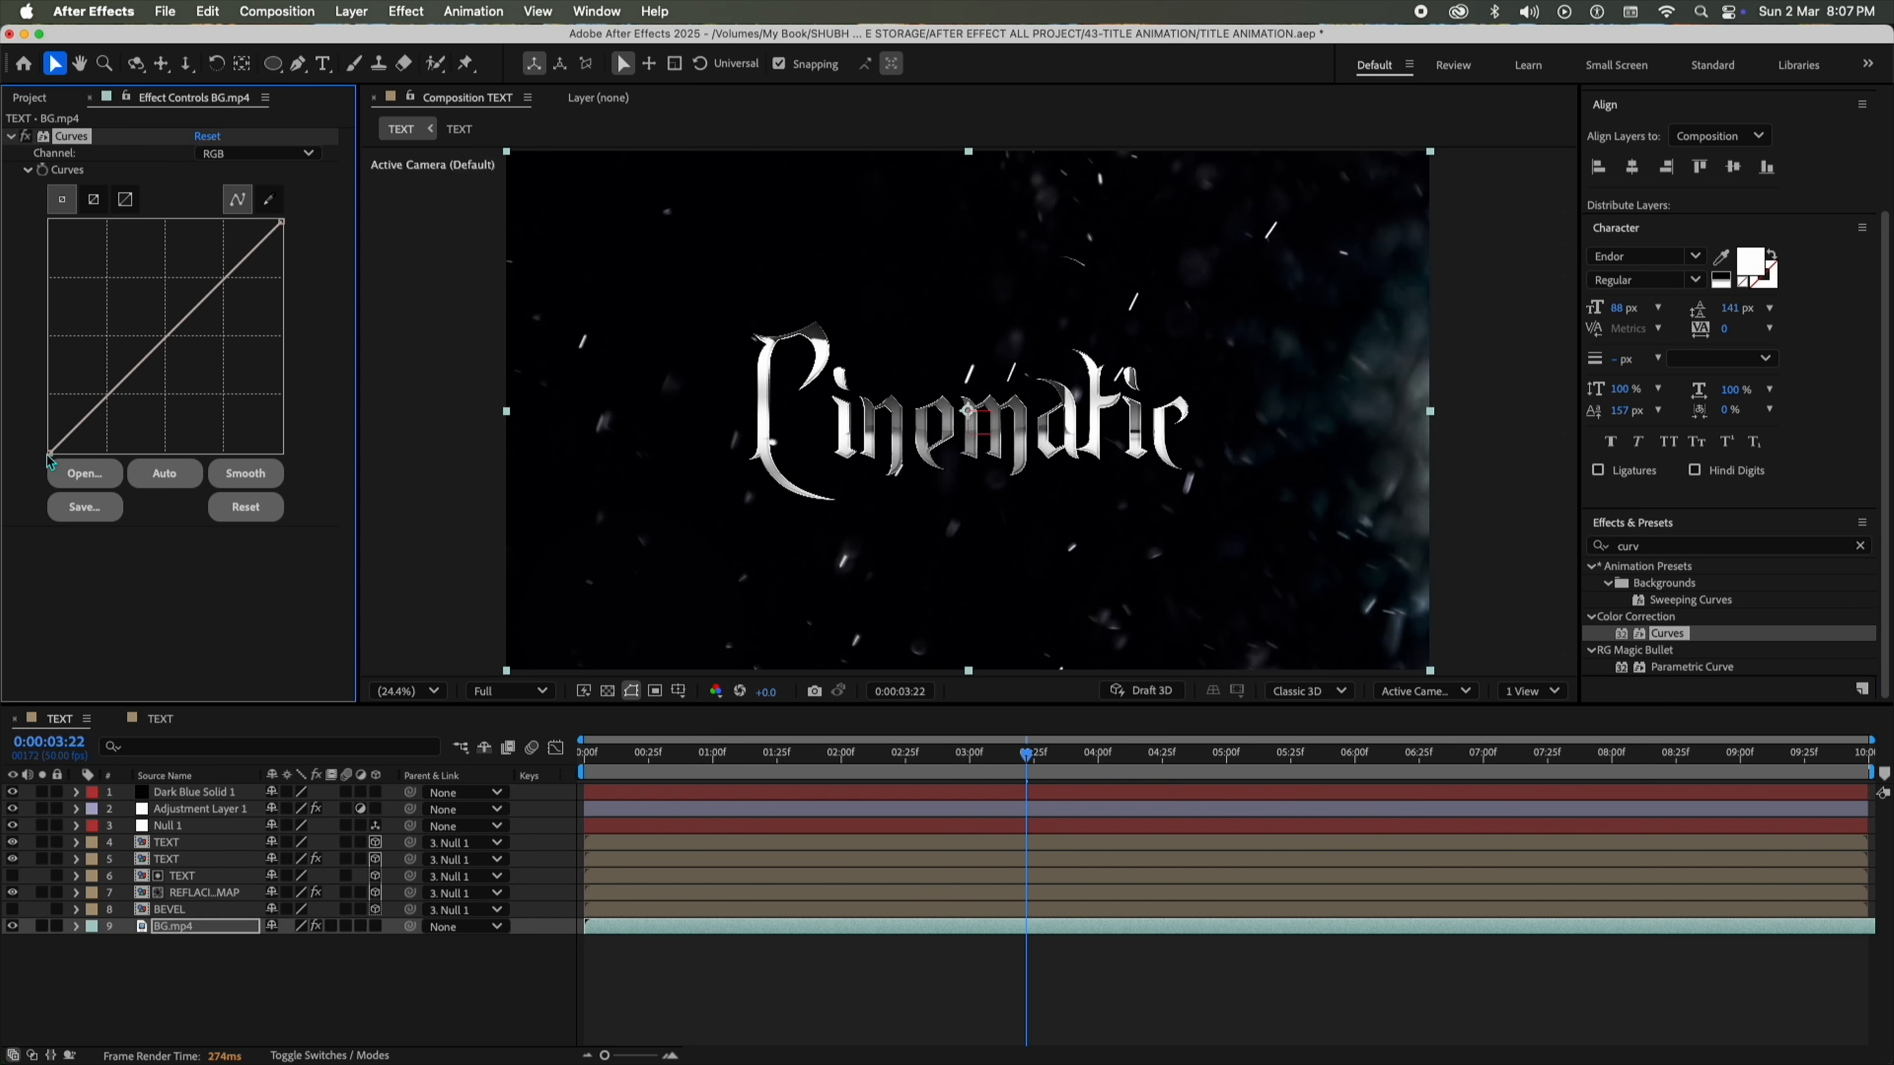
mouse_move(51, 455)
mouse_down()
mouse_move(38, 397)
mouse_move(19, 446)
mouse_up()
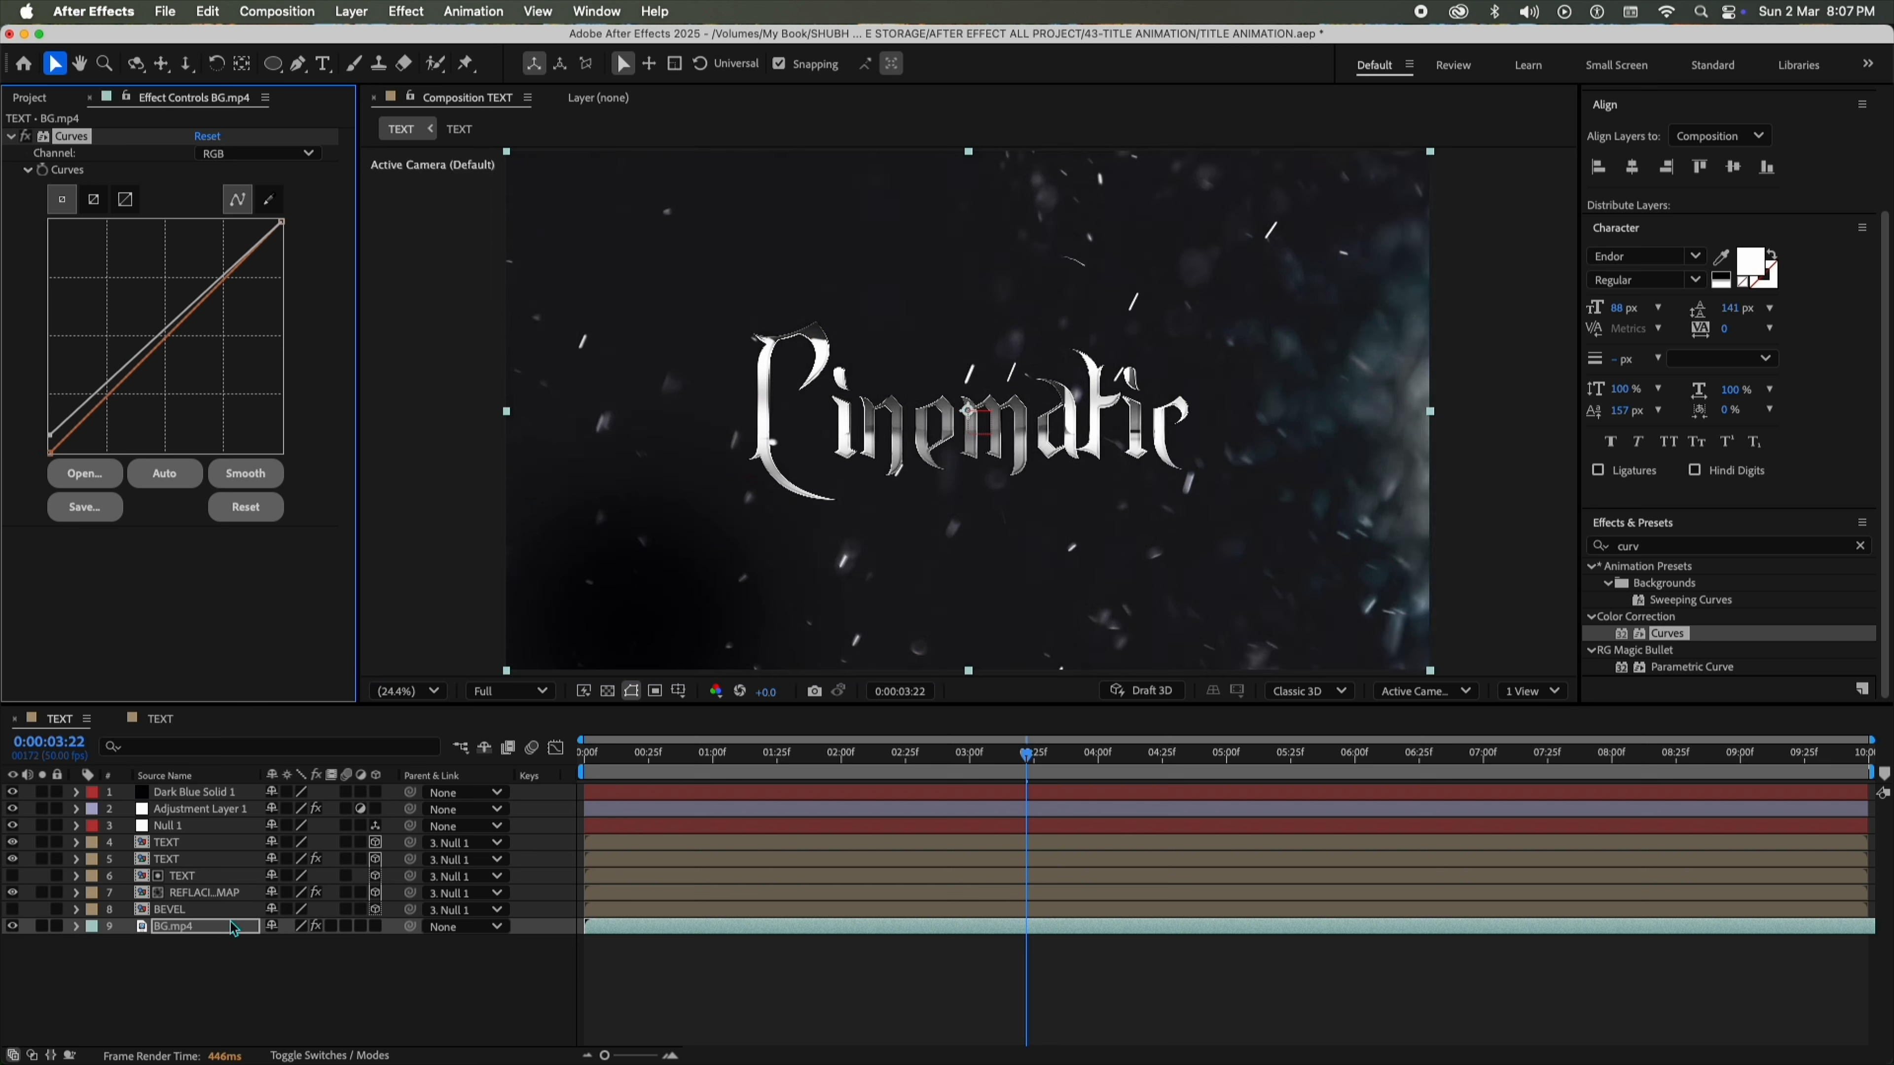
Change the masked solid's colour to 171719 by sampling the brightened background.
click(230, 793)
click(351, 11)
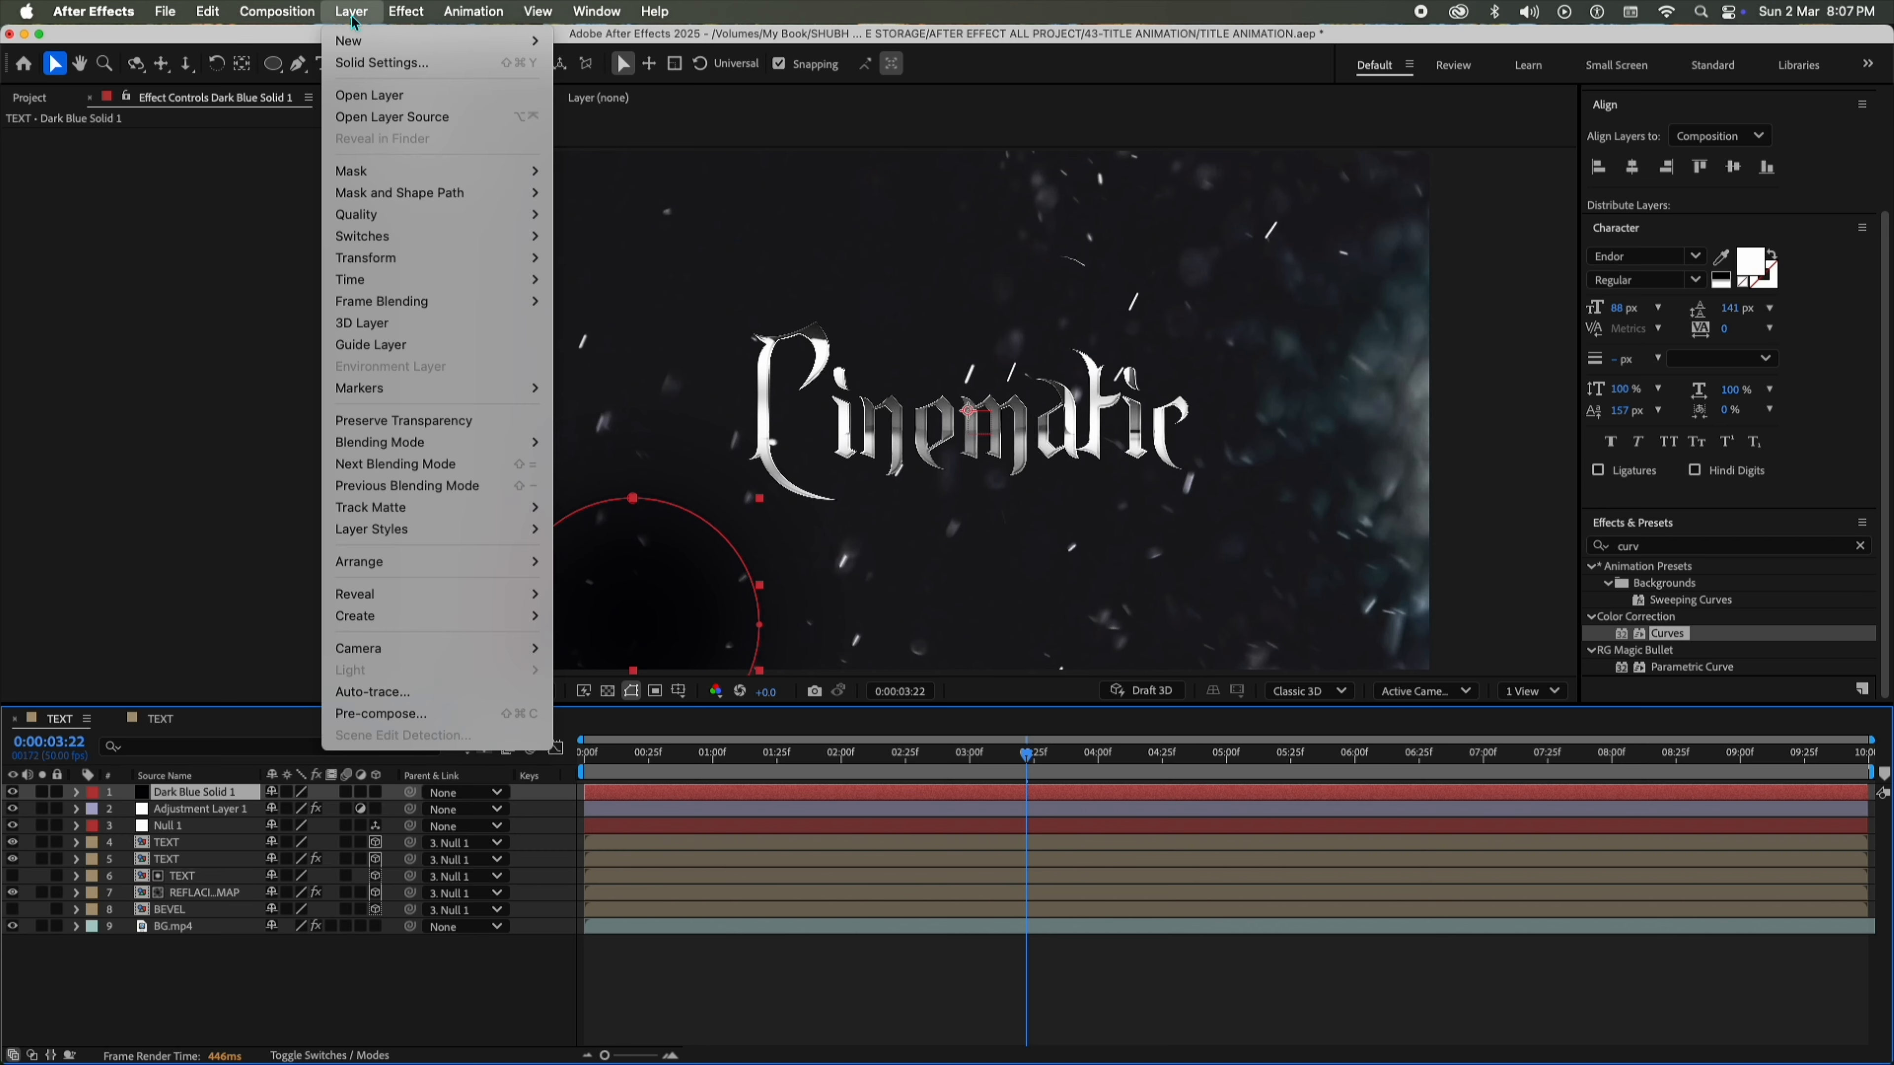
click(385, 72)
click(935, 674)
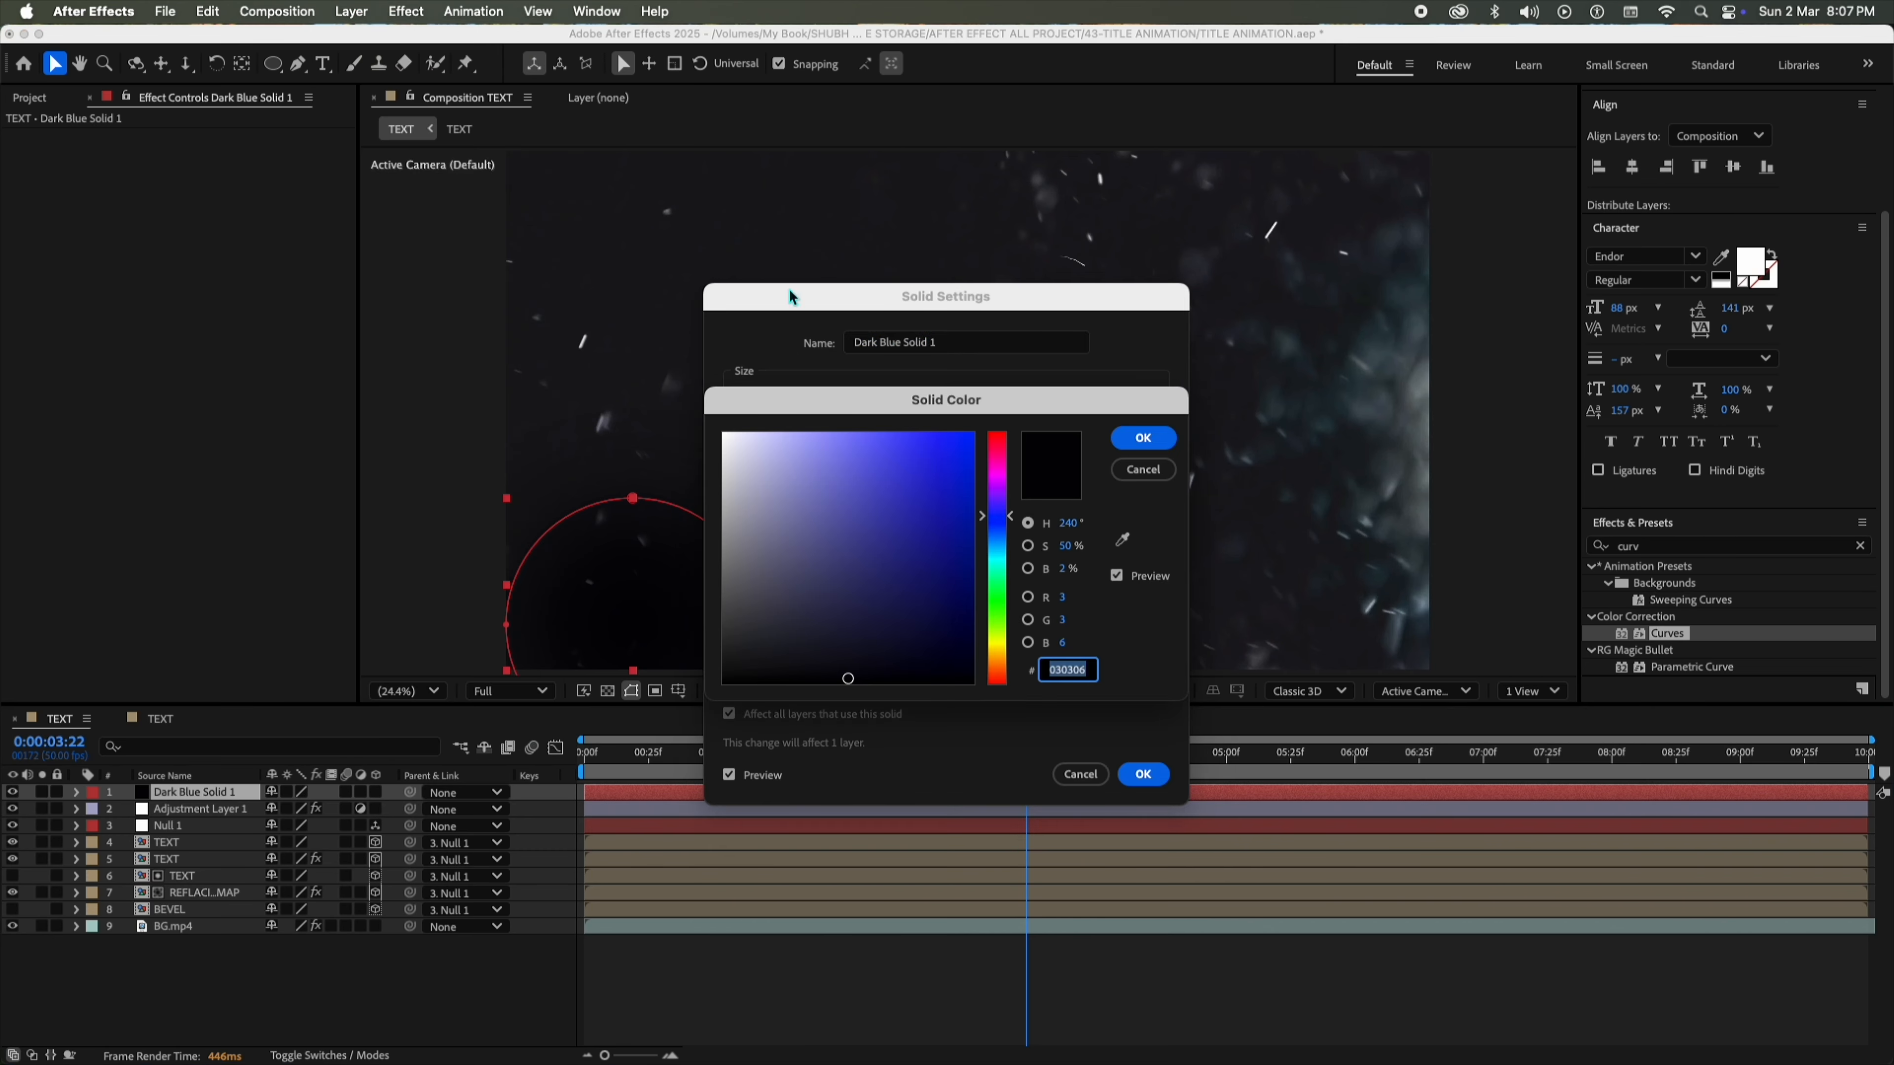
click(1121, 548)
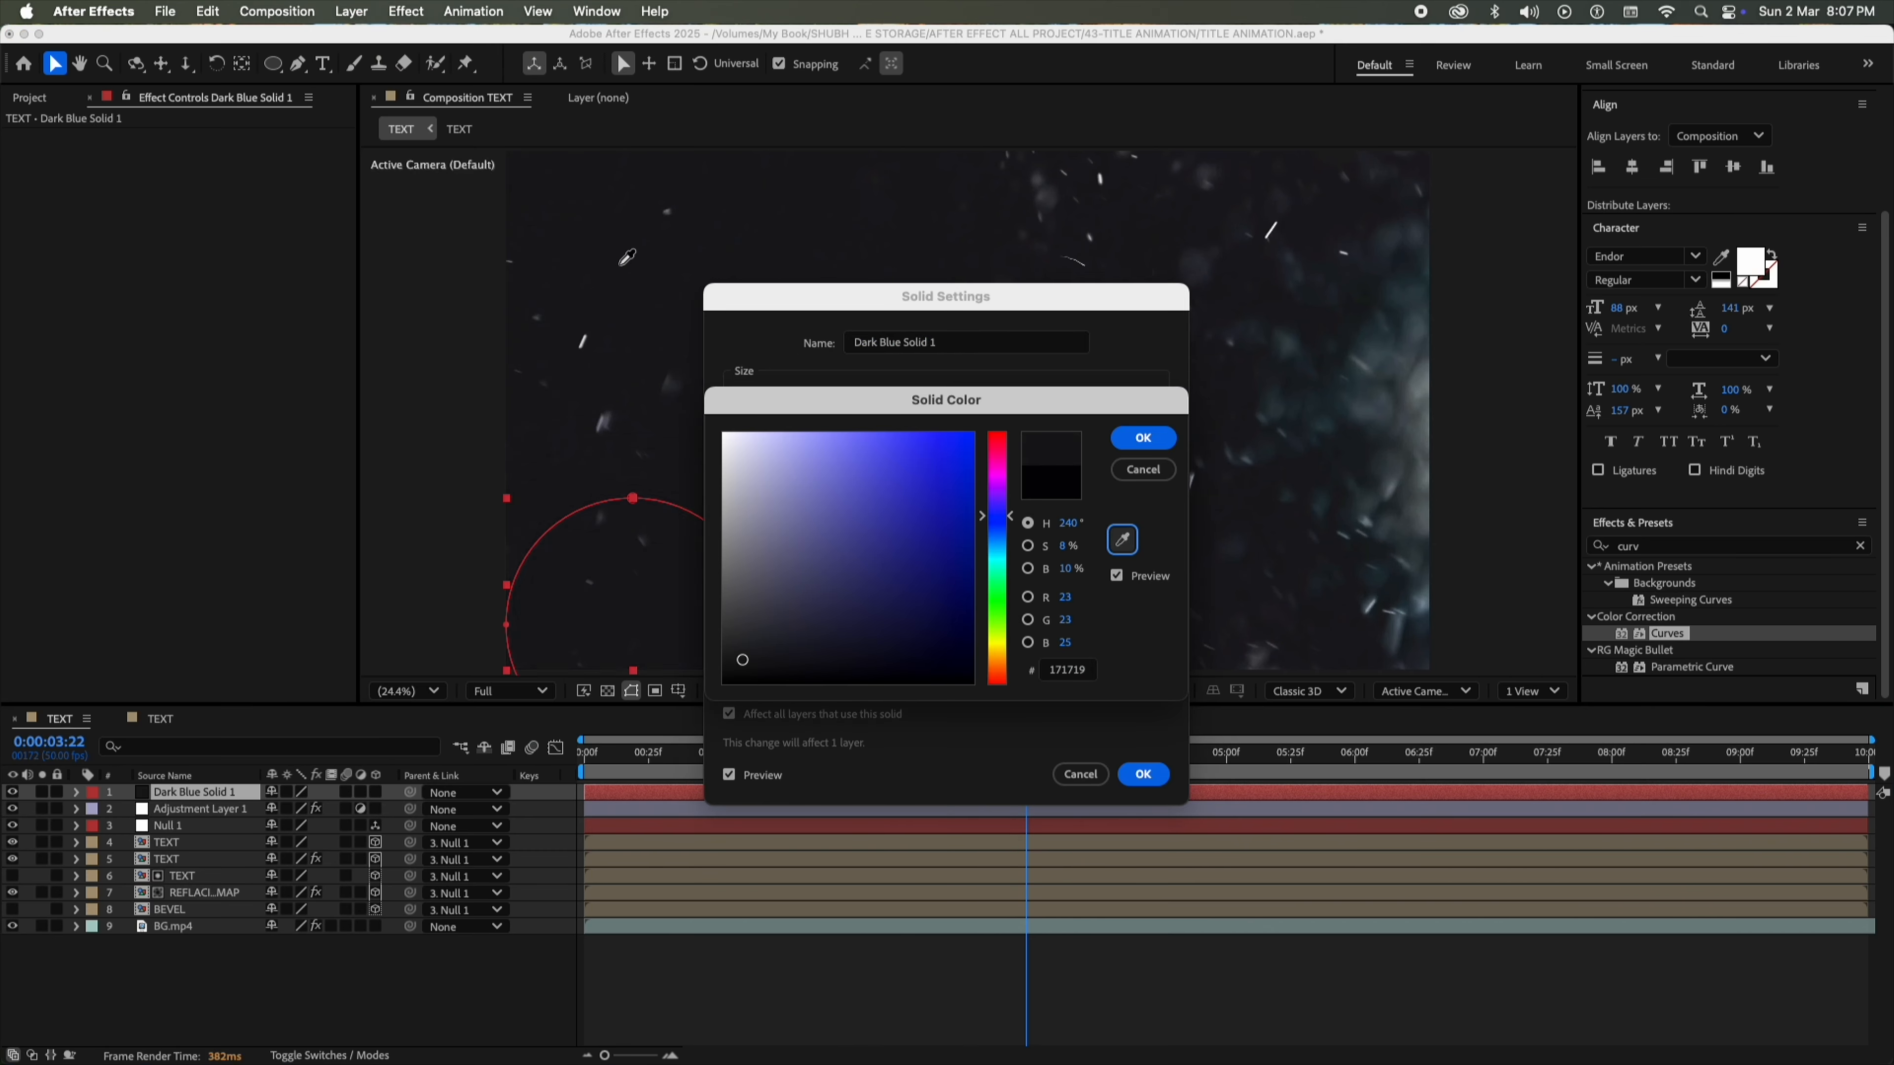
key(Return)
click(1154, 776)
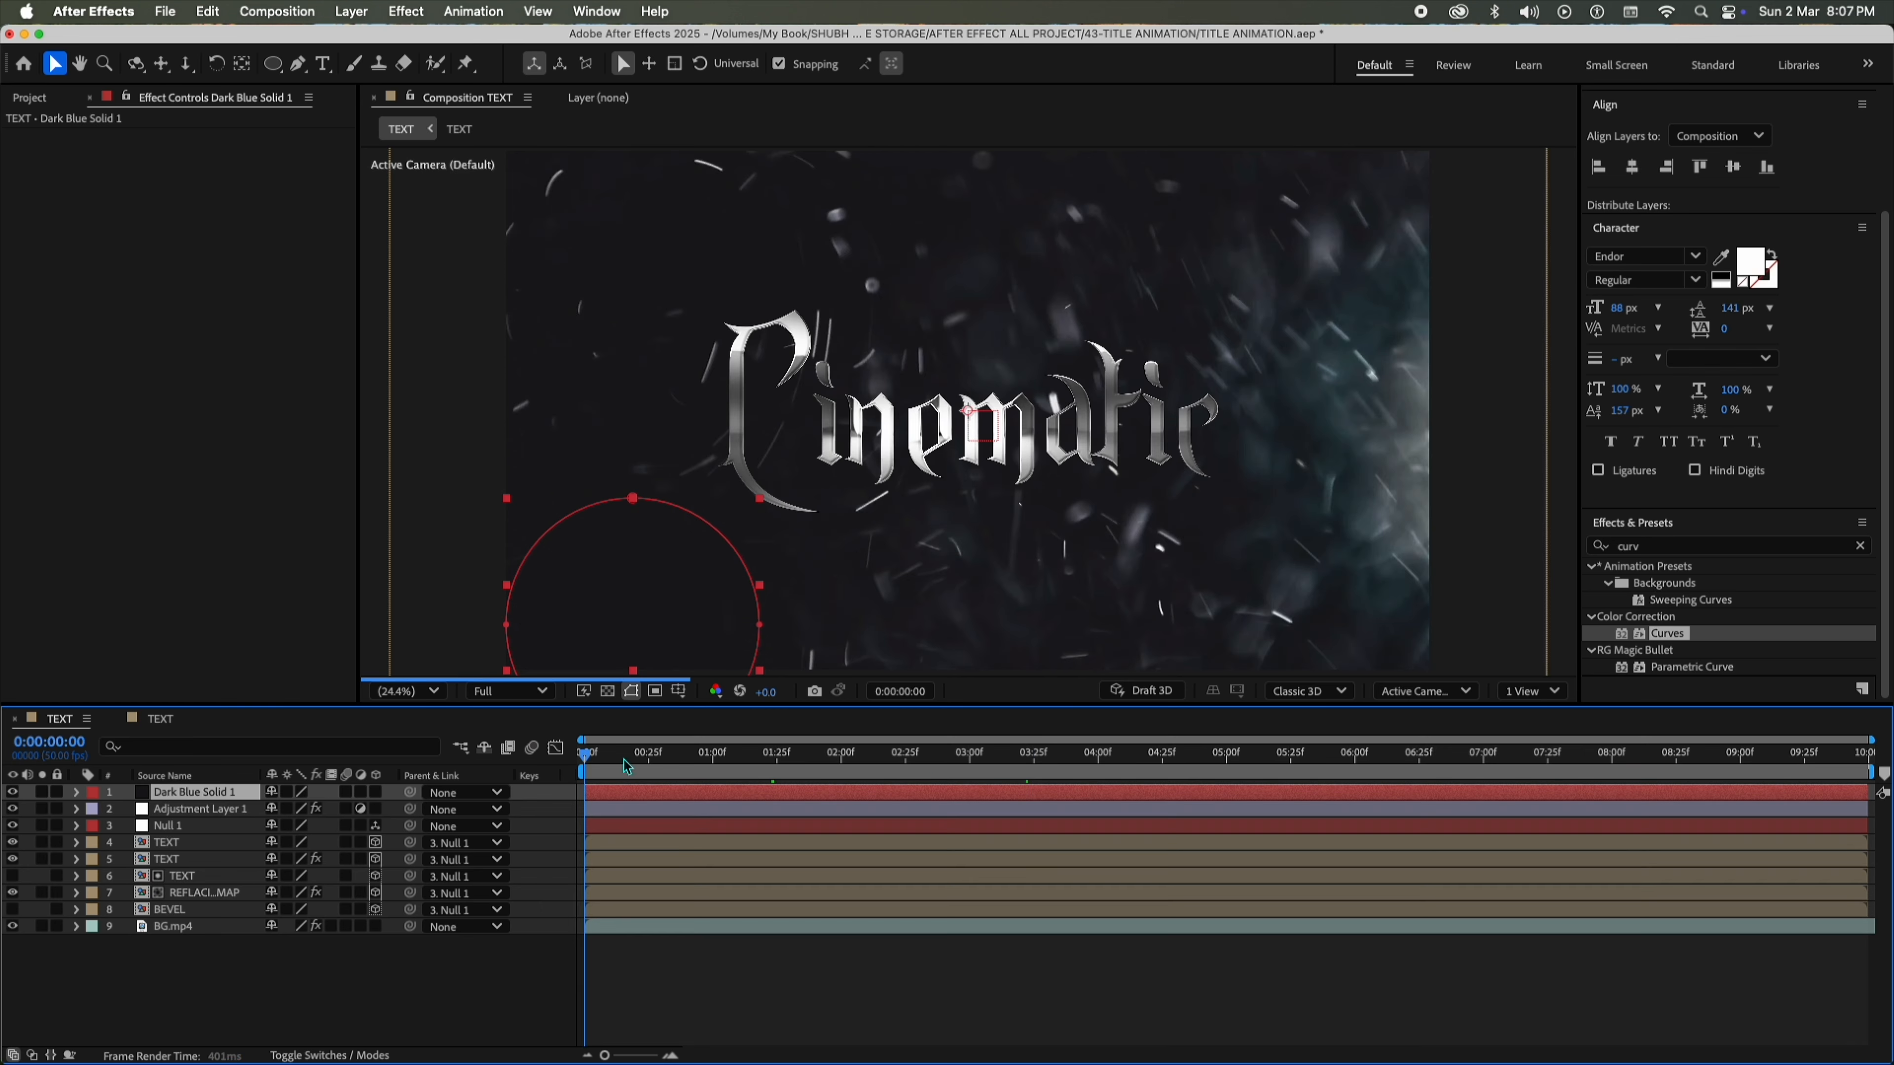
Remove the solid's Mask Feather keyframe and copy the opening Mask Expansion keyframe to the end of the composition.
key(Home)
key(u)
key(End)
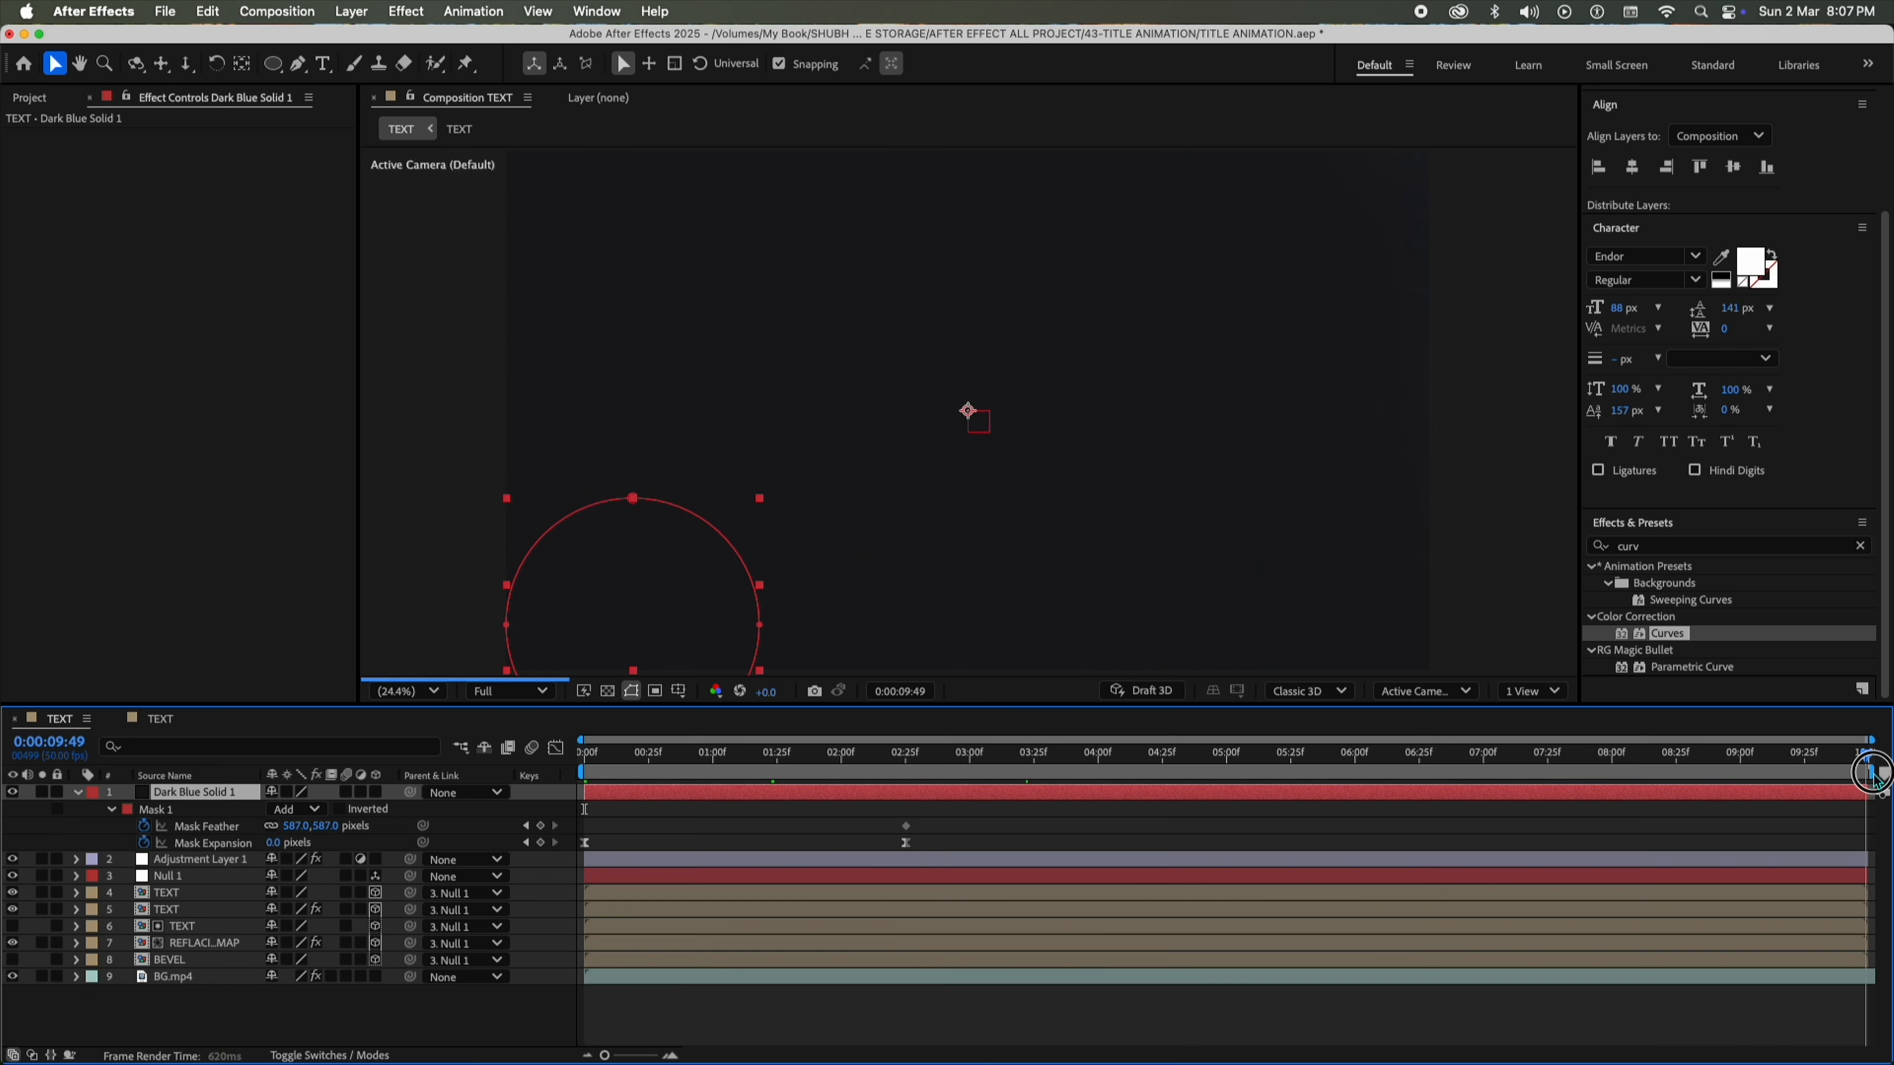
key(Delete)
drag(988, 822, 892, 849)
Copy the second Mask Expansion keyframe to 8:25 and return to the start of the composition.
click(1677, 761)
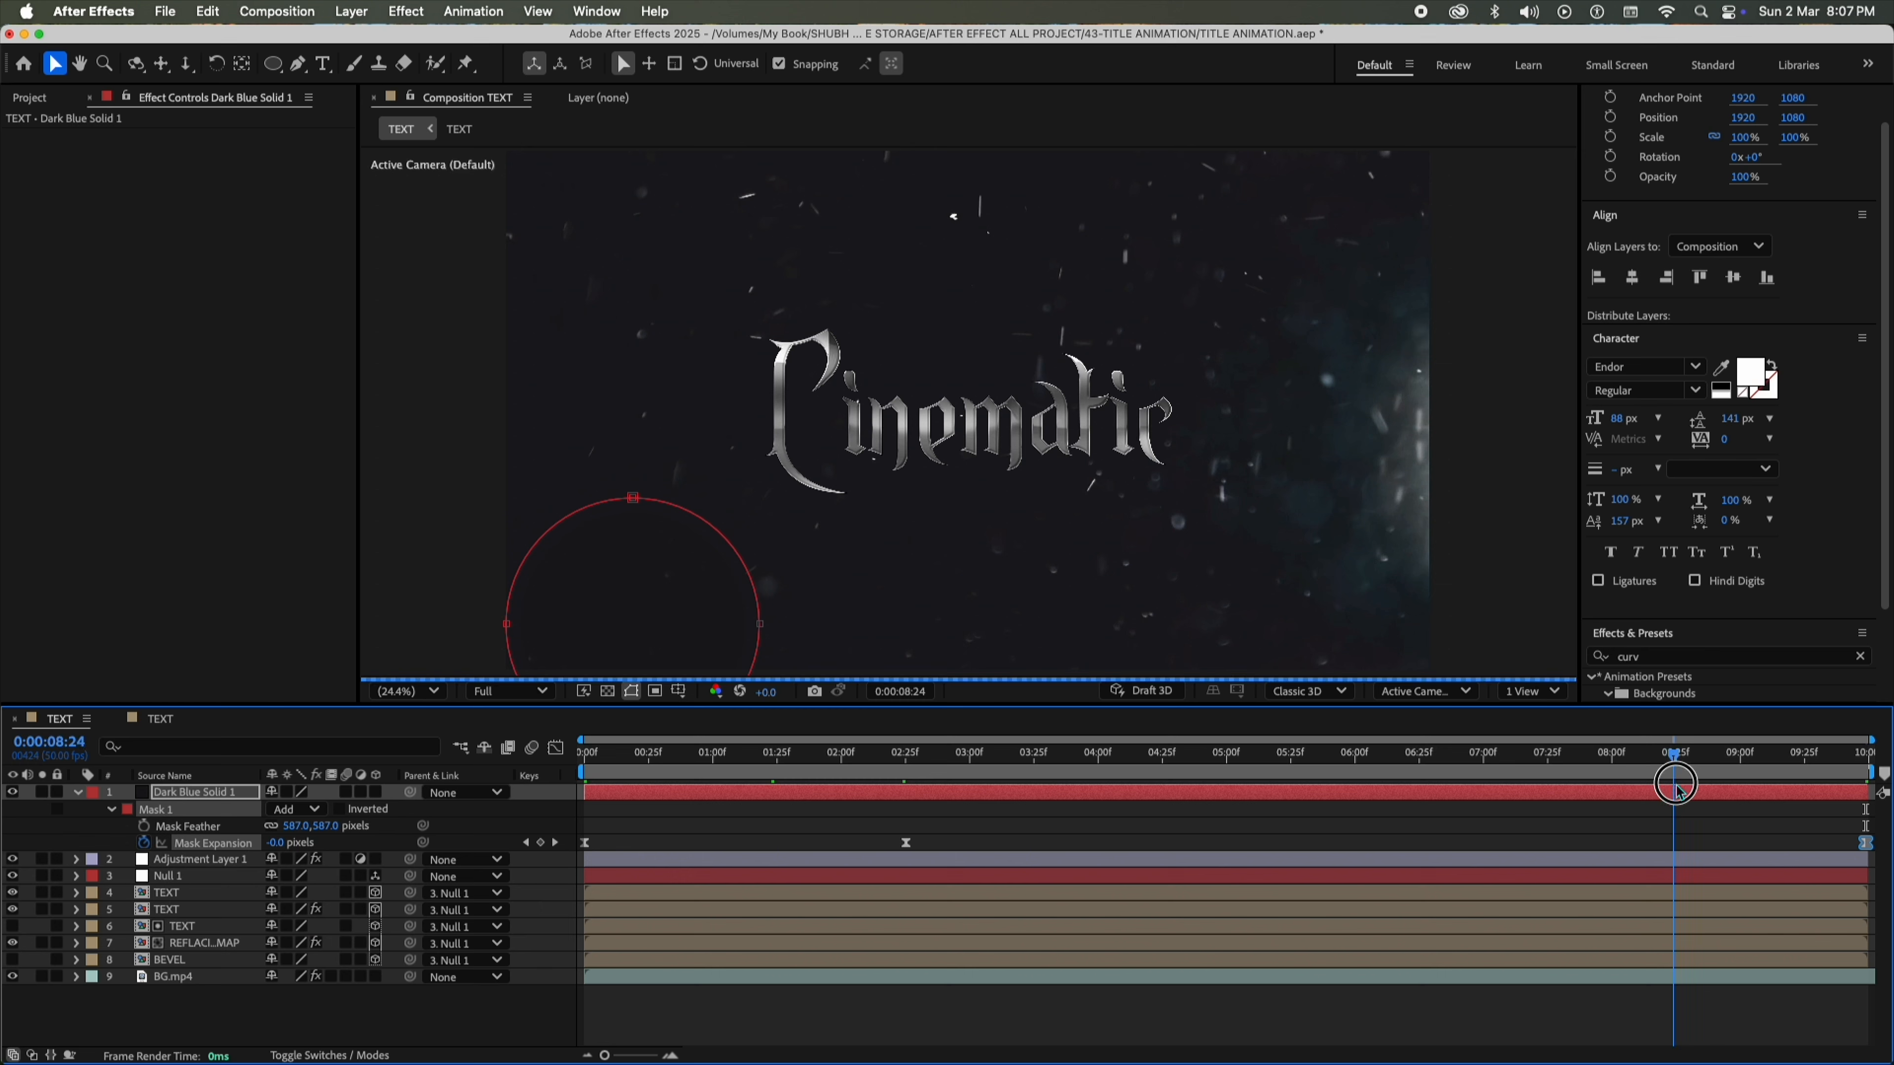
drag(766, 818, 571, 839)
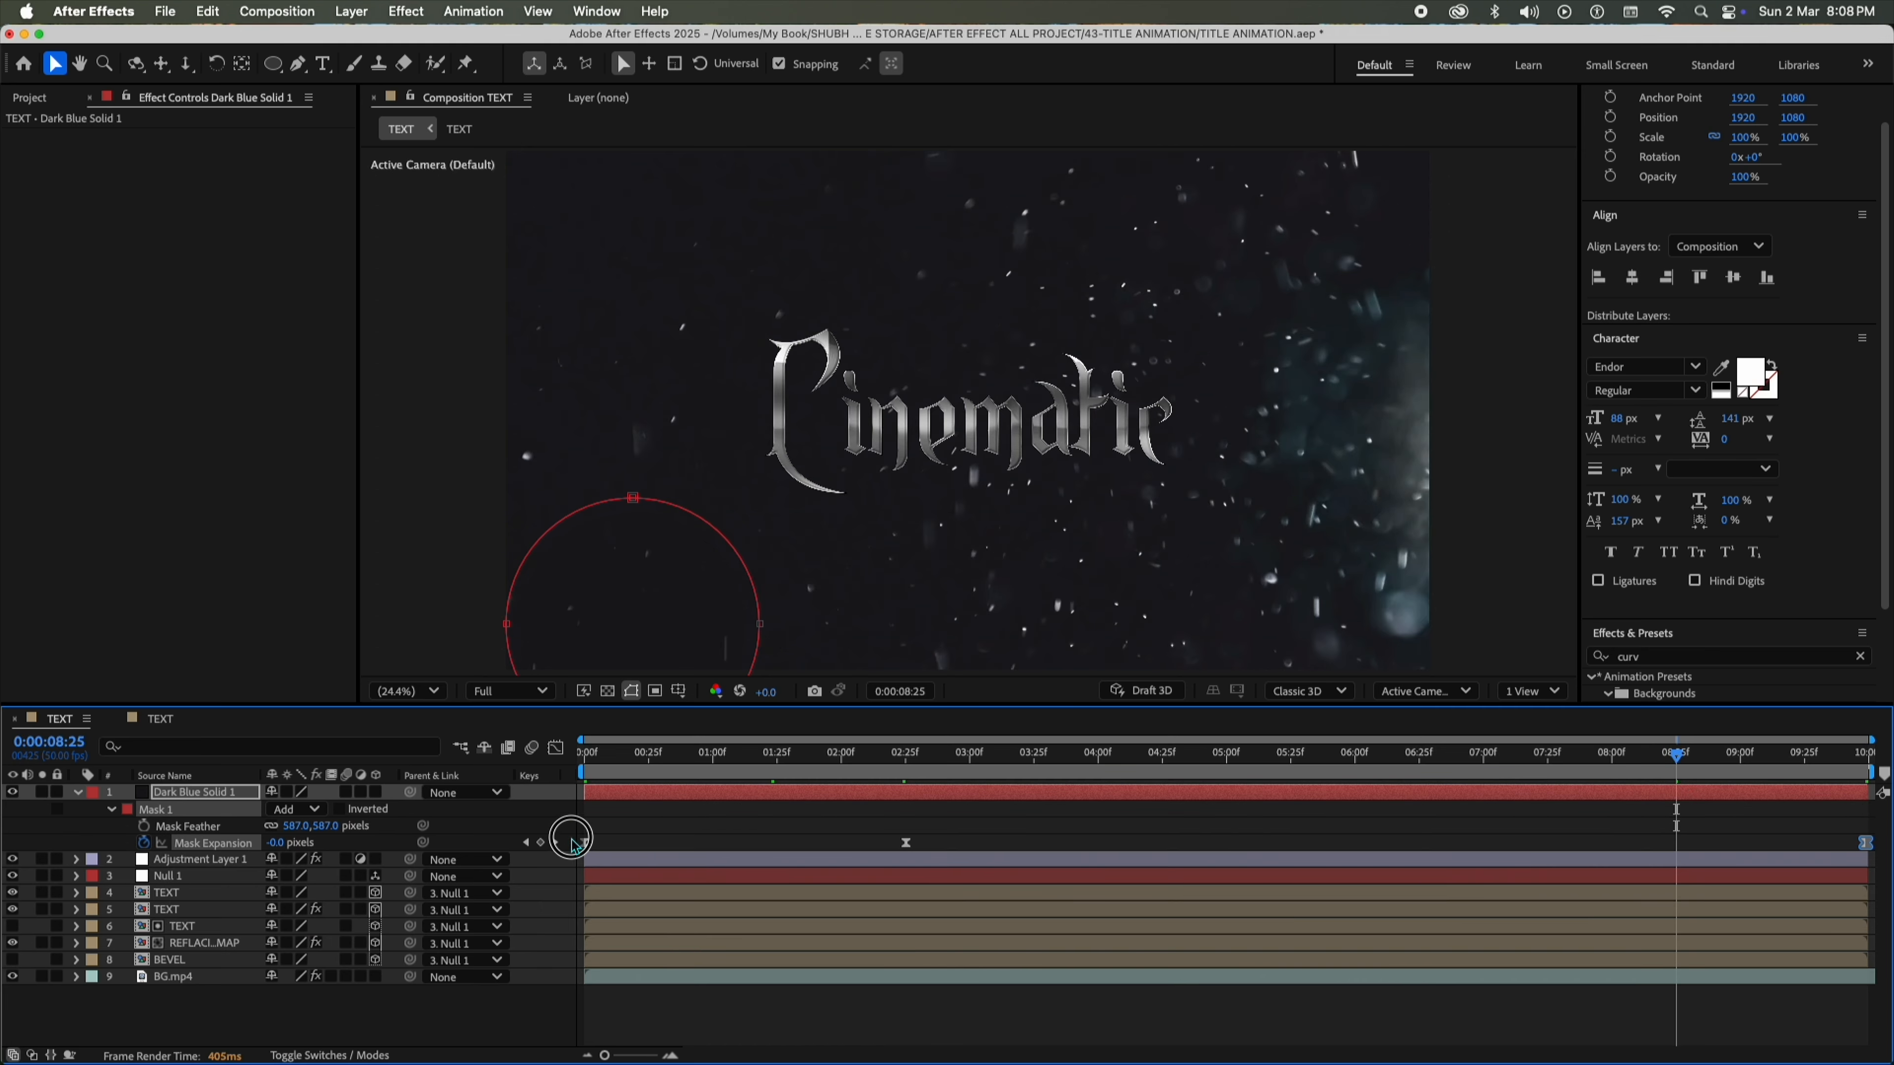
drag(997, 827, 897, 845)
key(super+c)
key(super+v)
click(1681, 767)
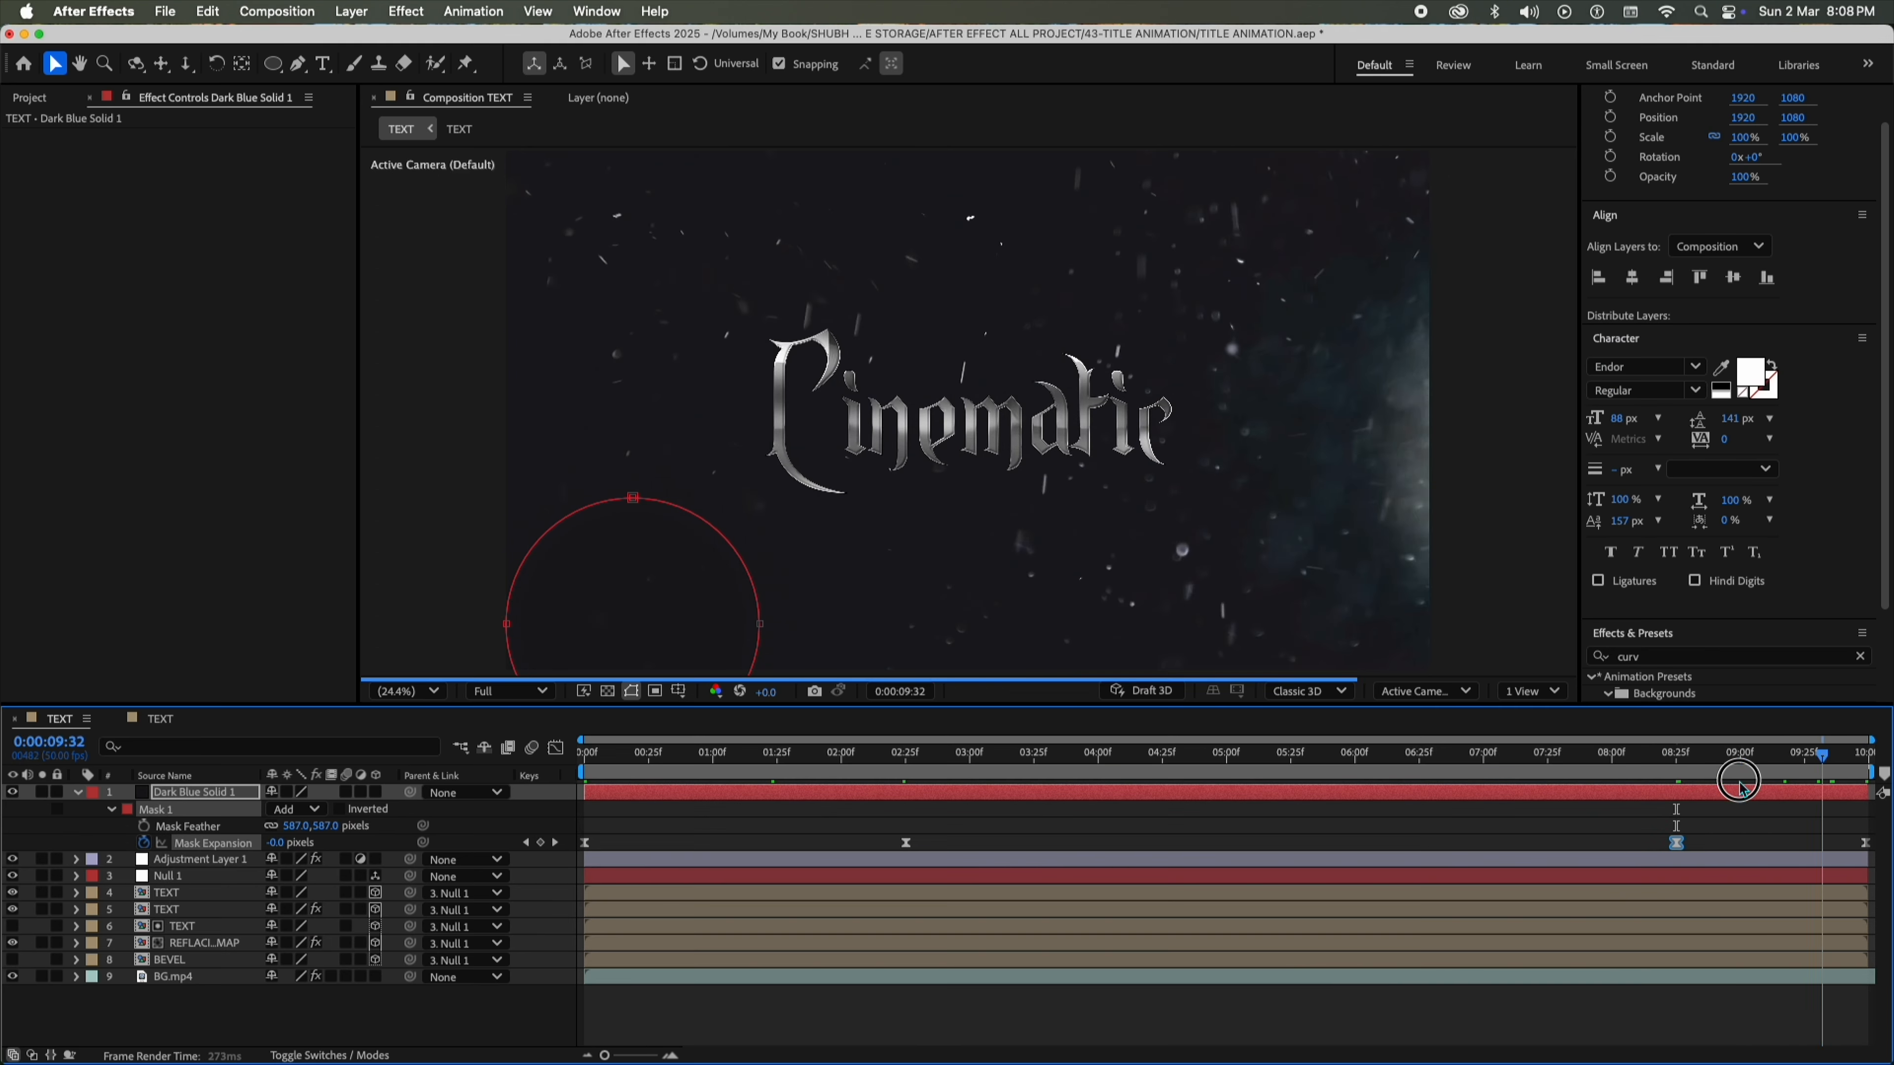
key(Home)
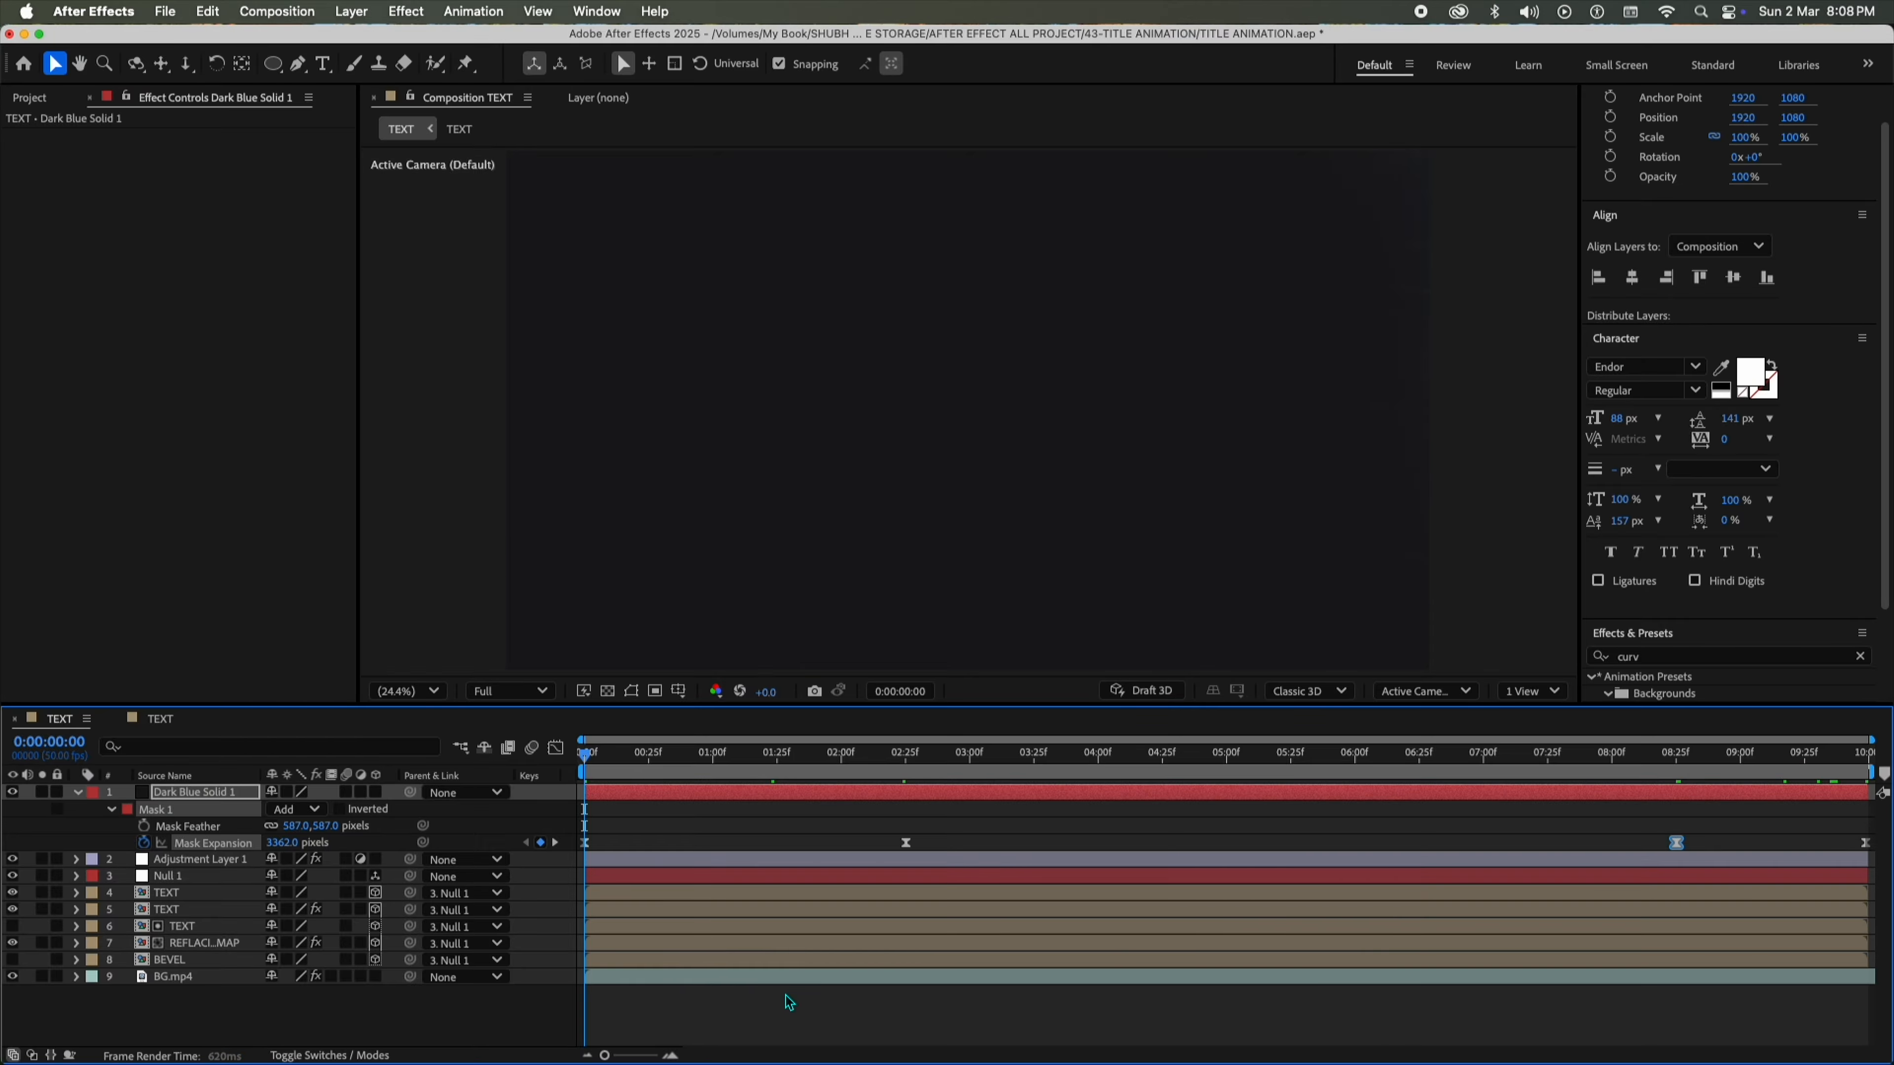